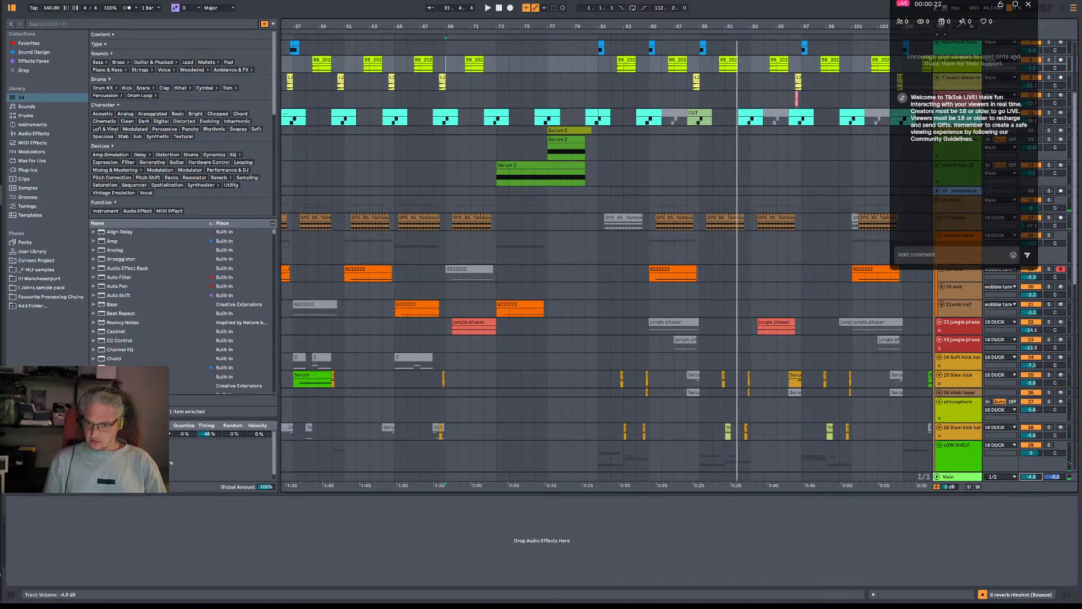
Raise the Main track's volume to -4.2 dB.
{"action": "key", "text": "space"}
{"action": "left_click_drag", "start_coordinate": [1031, 477], "coordinate": [1031, 471]}
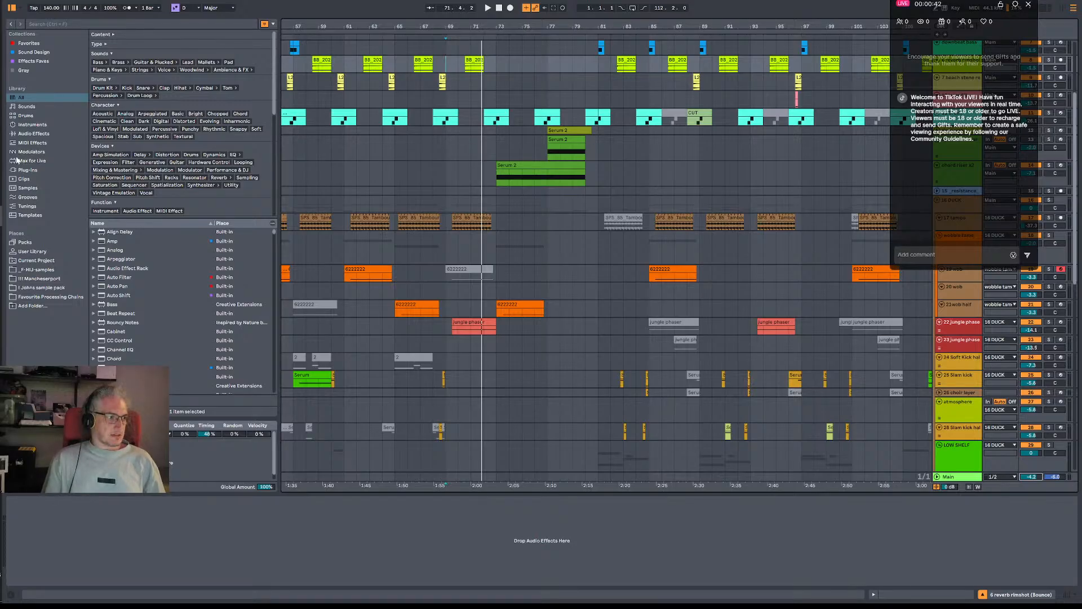
Listen to the arrangement from bar 23, starting on the chord riser track.
{"action": "mouse_move", "coordinate": [1, 216]}
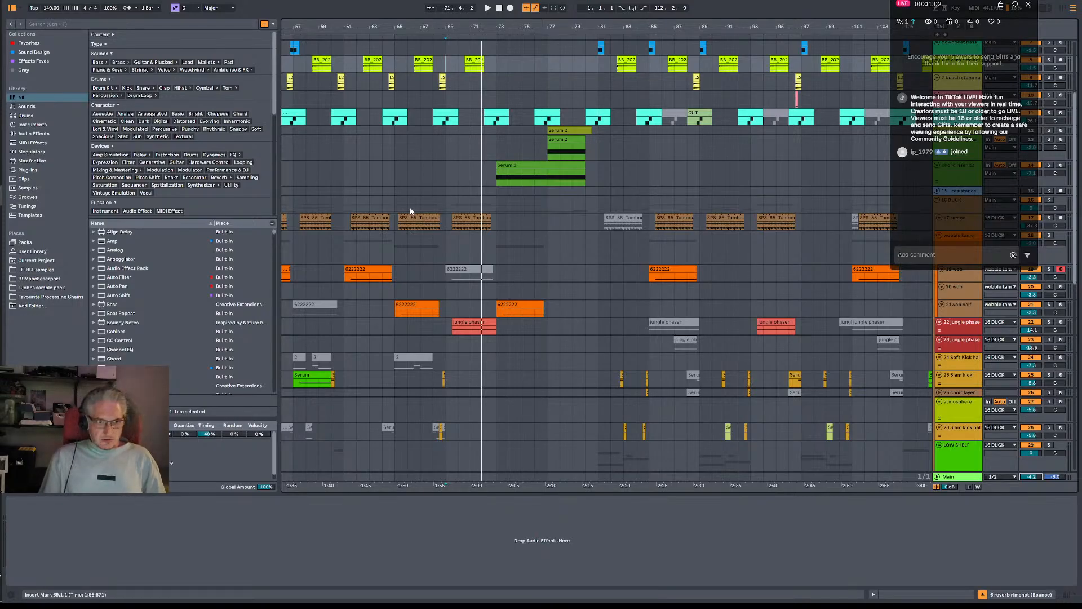
{"action": "scroll", "coordinate": [423, 203], "scroll_direction": "left", "scroll_amount": 10}
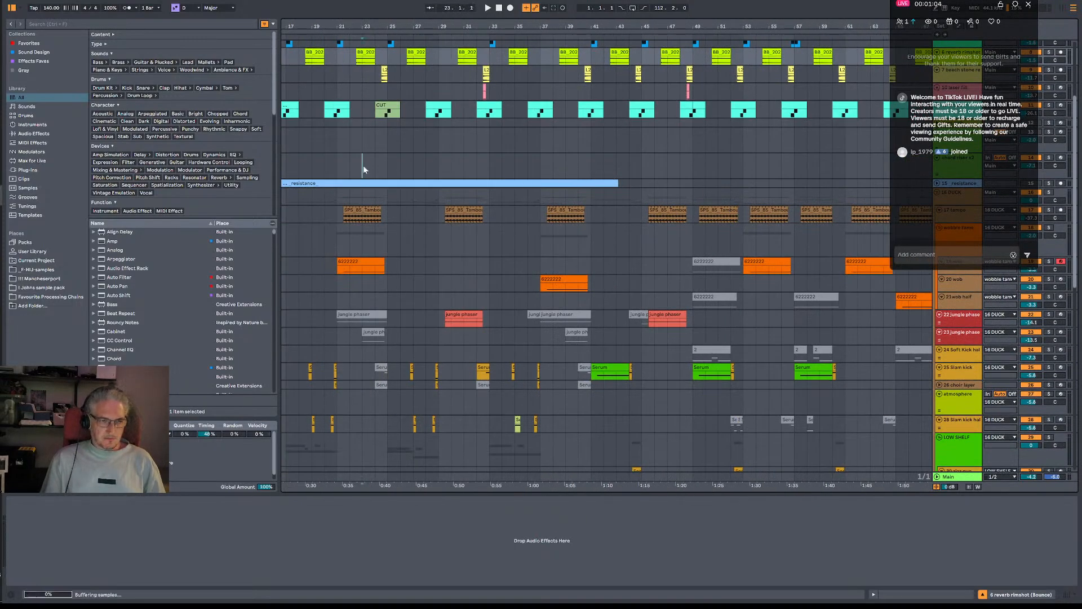
{"action": "left_click", "coordinate": [364, 167]}
{"action": "key", "text": "space"}
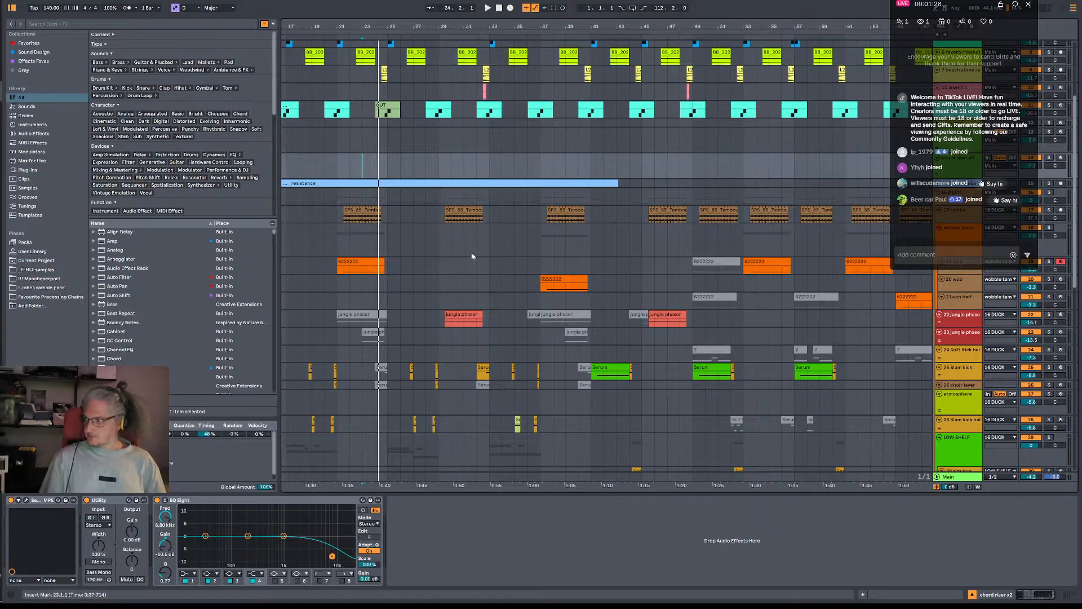
Bring the Main track's ClipShifter window into view over the arrangement and move it clear of the upper tracks.
{"action": "scroll", "coordinate": [473, 236], "scroll_direction": "left", "scroll_amount": 5}
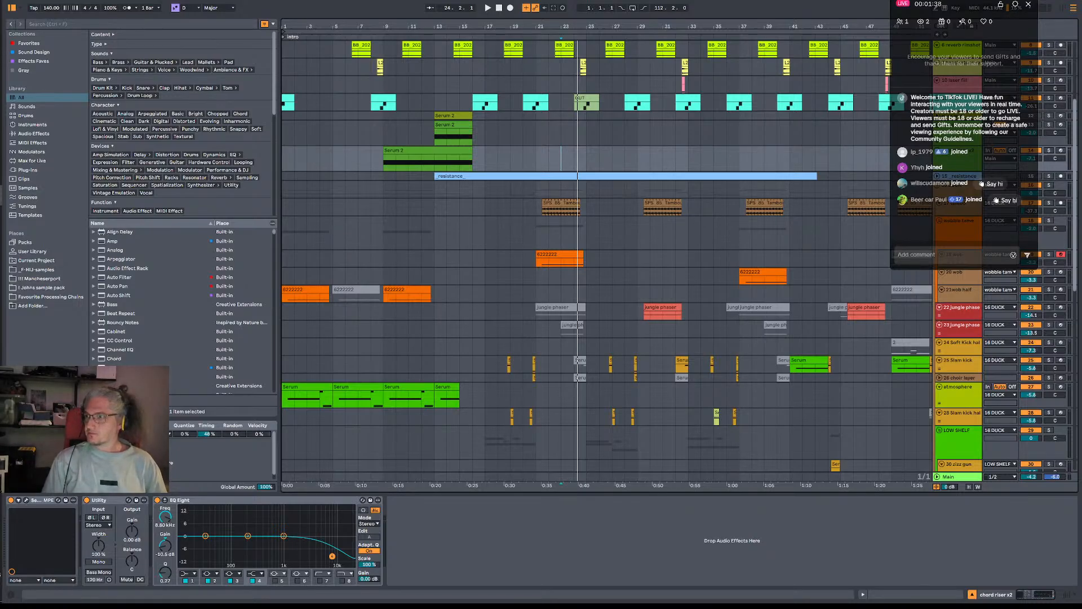
{"action": "left_click_drag", "start_coordinate": [1081, 34], "coordinate": [574, 13]}
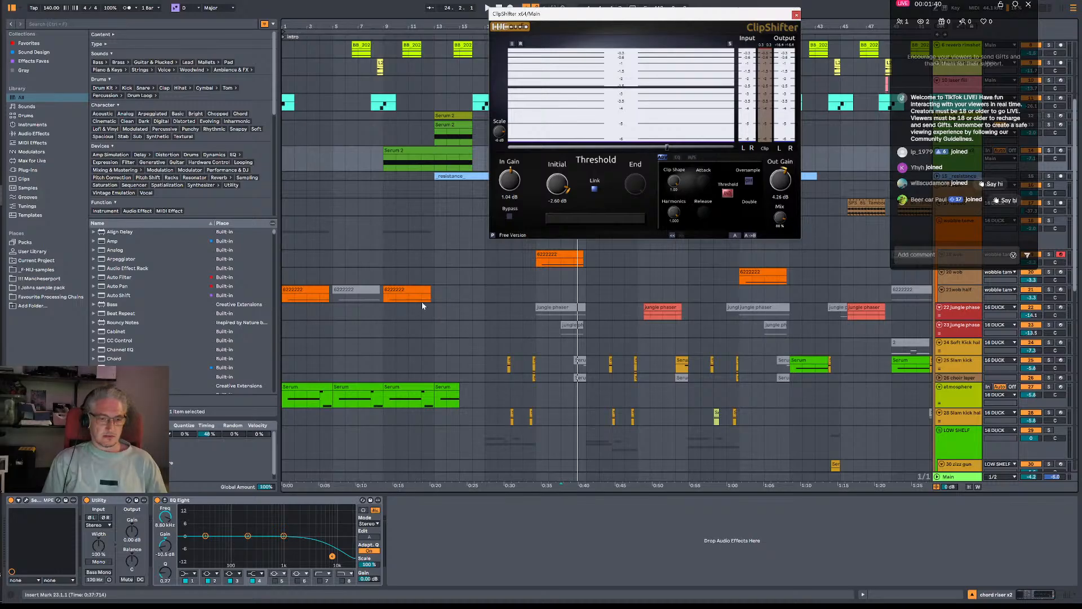
{"action": "left_click_drag", "start_coordinate": [711, 22], "coordinate": [403, 279]}
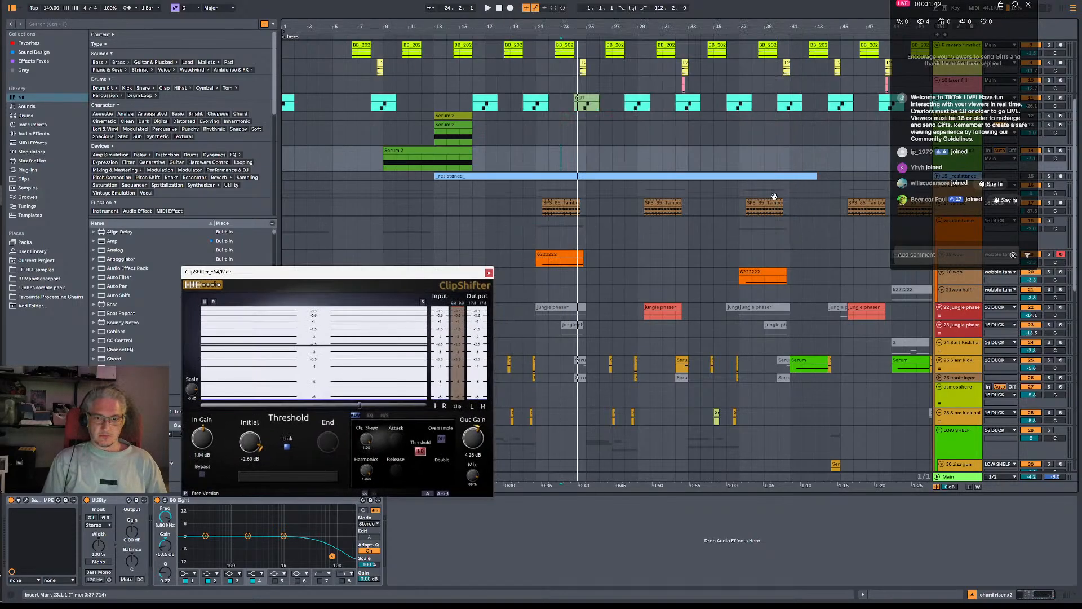
Play the arrangement from bar 45 and look through its tracks while watching the clipping on ClipShifter.
{"action": "scroll", "coordinate": [629, 238], "scroll_direction": "up", "scroll_amount": 3}
{"action": "scroll", "coordinate": [629, 239], "scroll_direction": "right", "scroll_amount": 5}
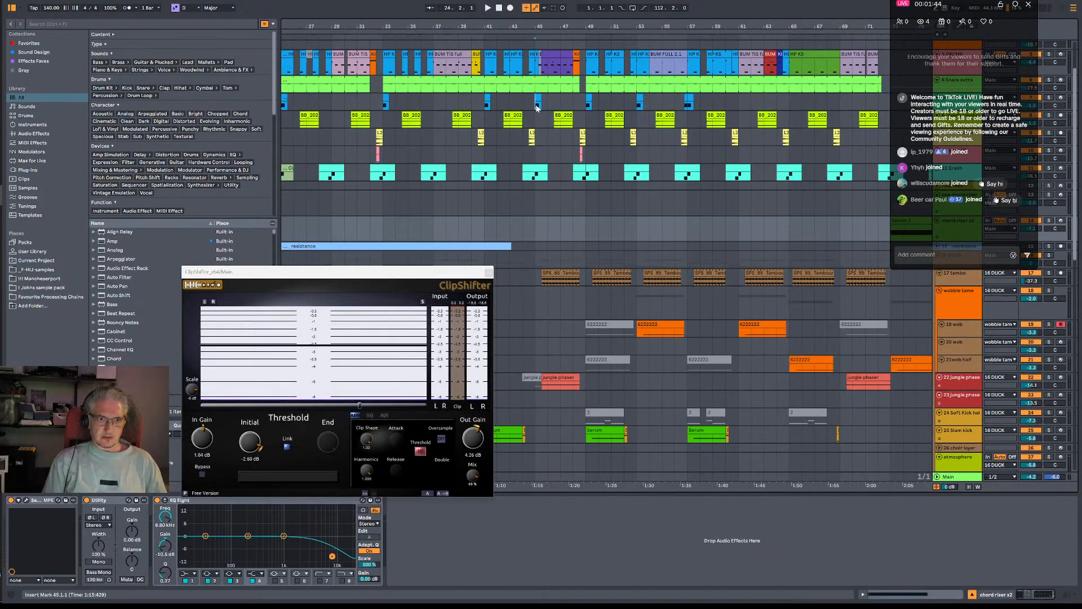
{"action": "key", "text": "space"}
{"action": "scroll", "coordinate": [569, 195], "scroll_direction": "up", "scroll_amount": 2}
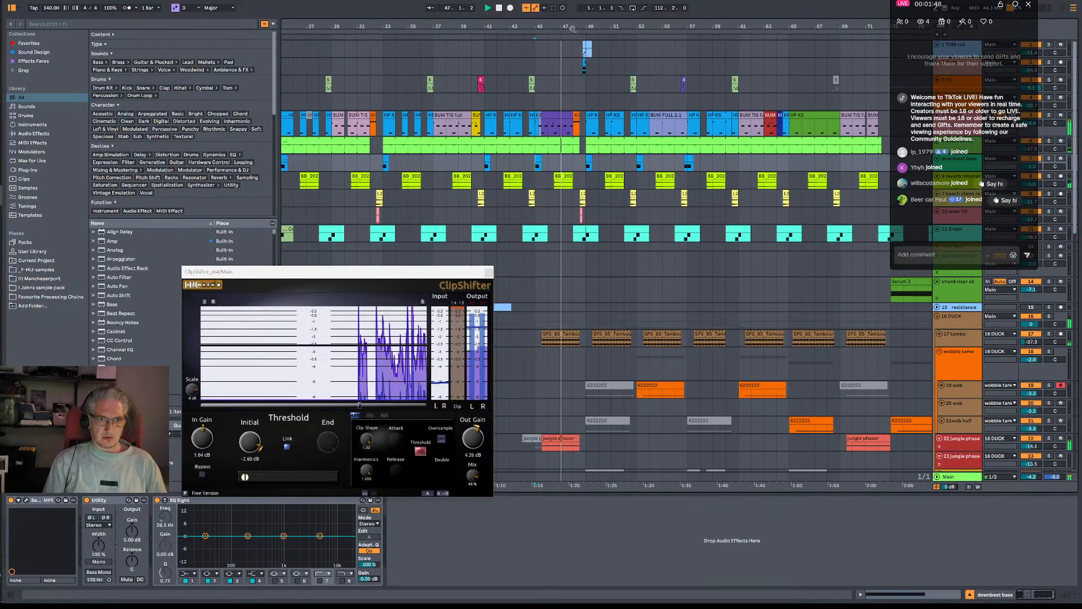
{"action": "scroll", "coordinate": [573, 255], "scroll_direction": "down", "scroll_amount": 2}
{"action": "scroll", "coordinate": [616, 215], "scroll_direction": "down", "scroll_amount": 2}
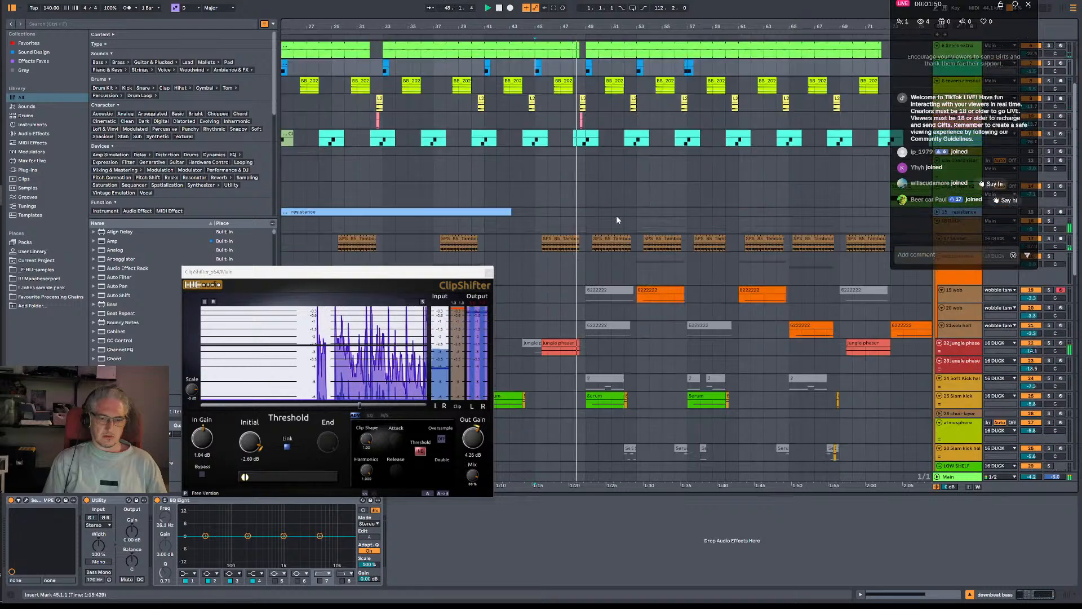
{"action": "scroll", "coordinate": [617, 216], "scroll_direction": "down", "scroll_amount": 10}
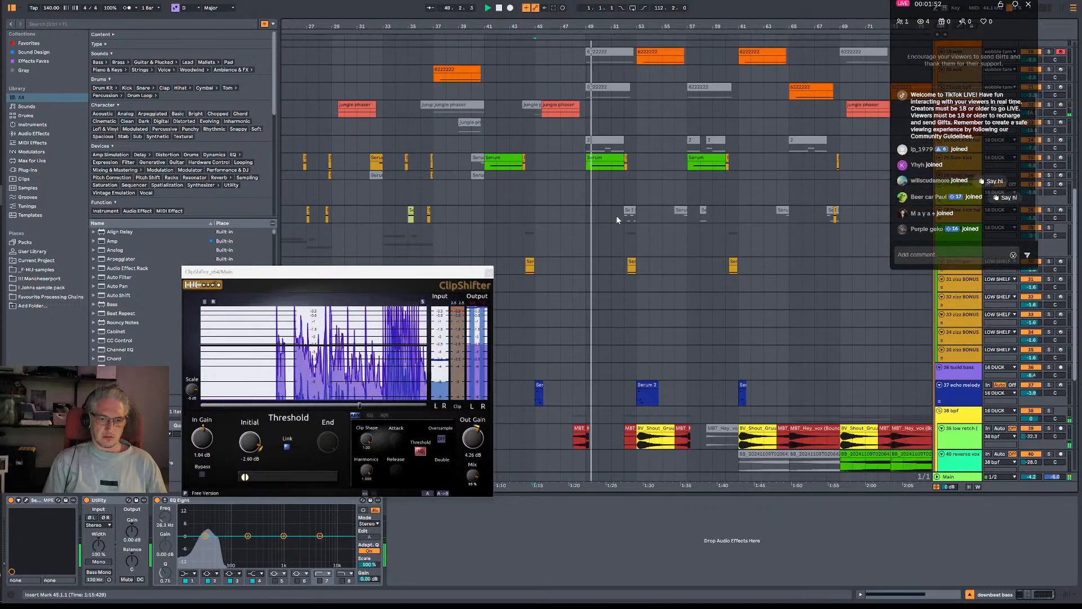
{"action": "scroll", "coordinate": [617, 220], "scroll_direction": "up", "scroll_amount": 10}
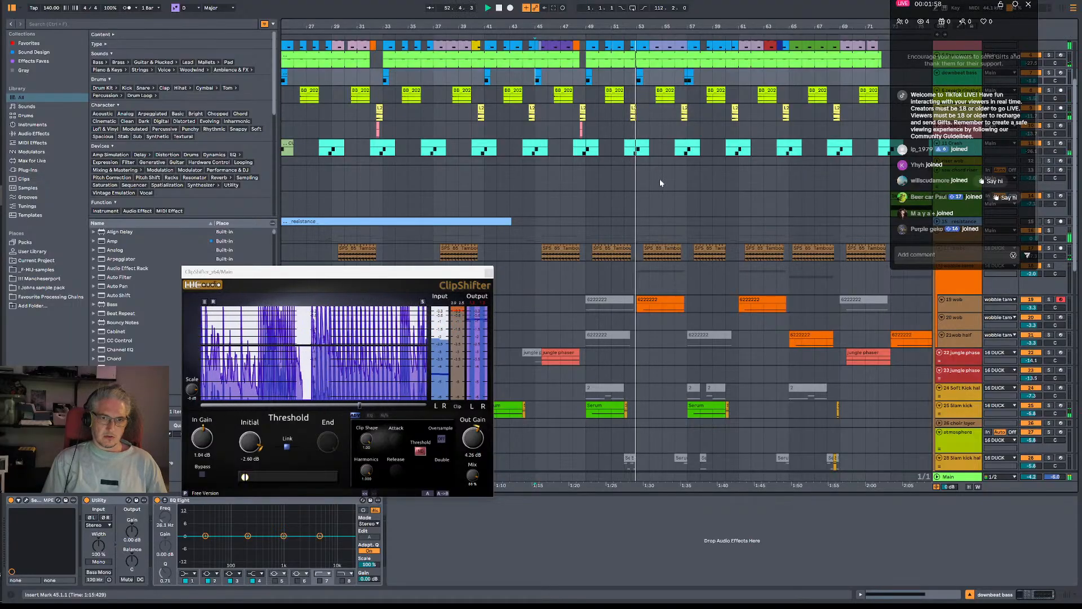
{"action": "scroll", "coordinate": [661, 180], "scroll_direction": "up", "scroll_amount": 3}
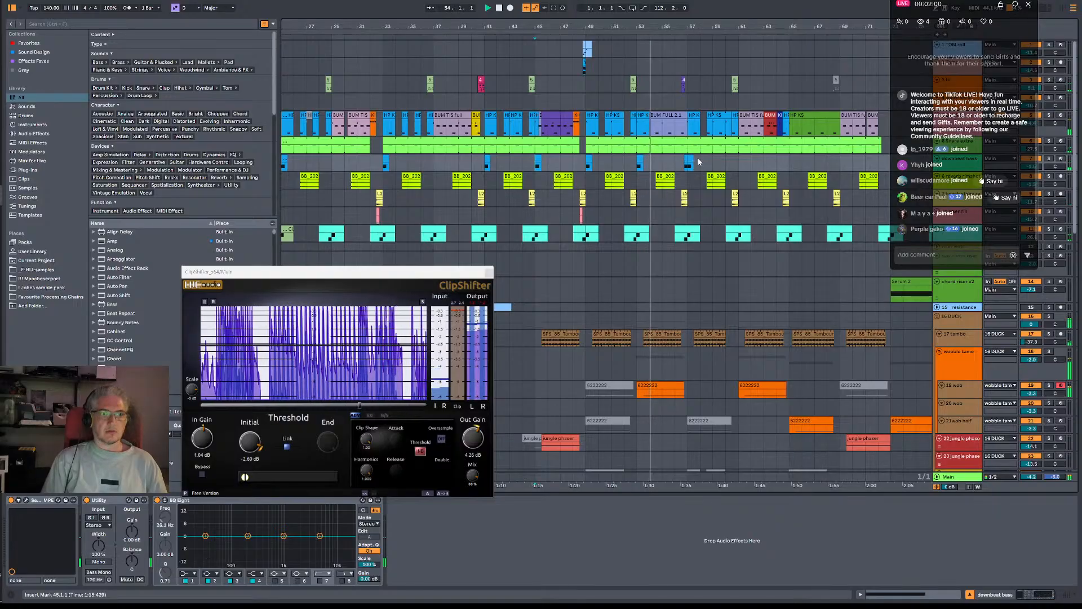
Audition the arrangement from the Drum Rack track, skipping playback through bars 56, 60, 64 and 68.
{"action": "left_click", "coordinate": [682, 93]}
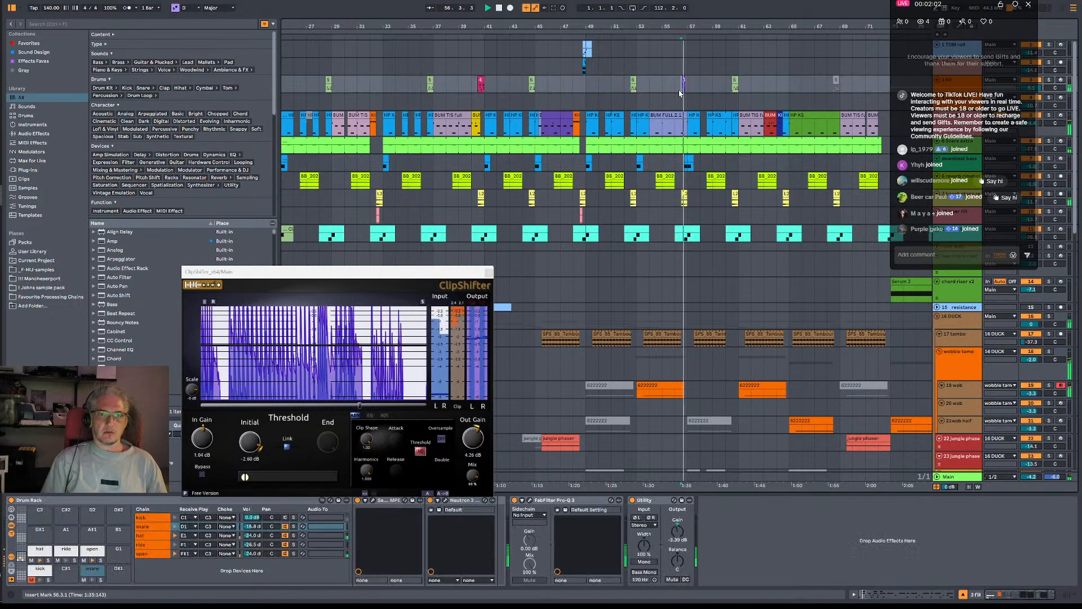
{"action": "key", "text": "space"}
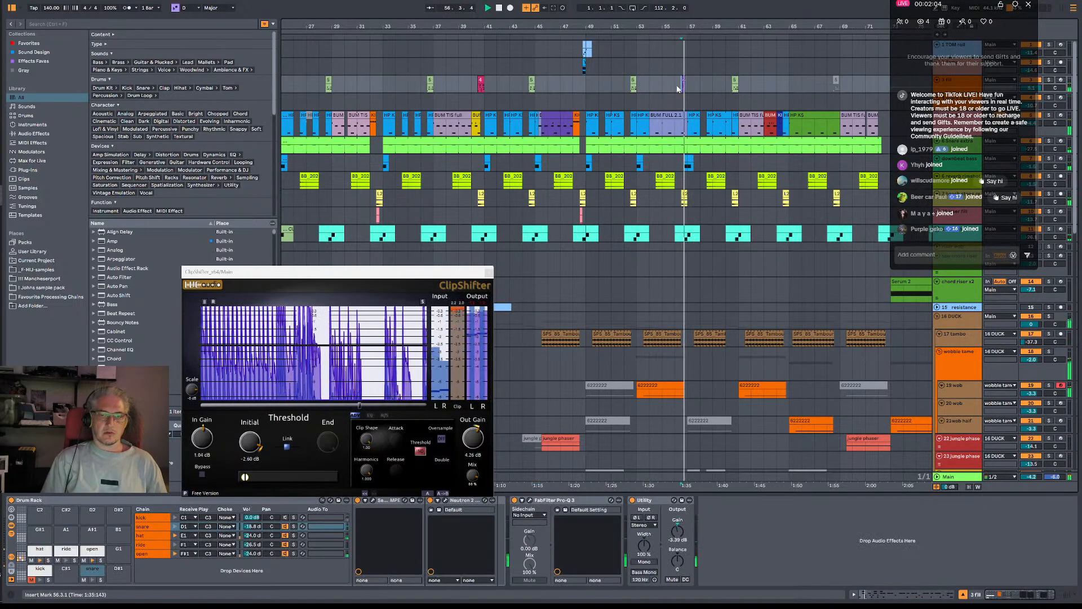
{"action": "left_click", "coordinate": [678, 91]}
{"action": "key", "text": "space"}
{"action": "key", "text": "space"}
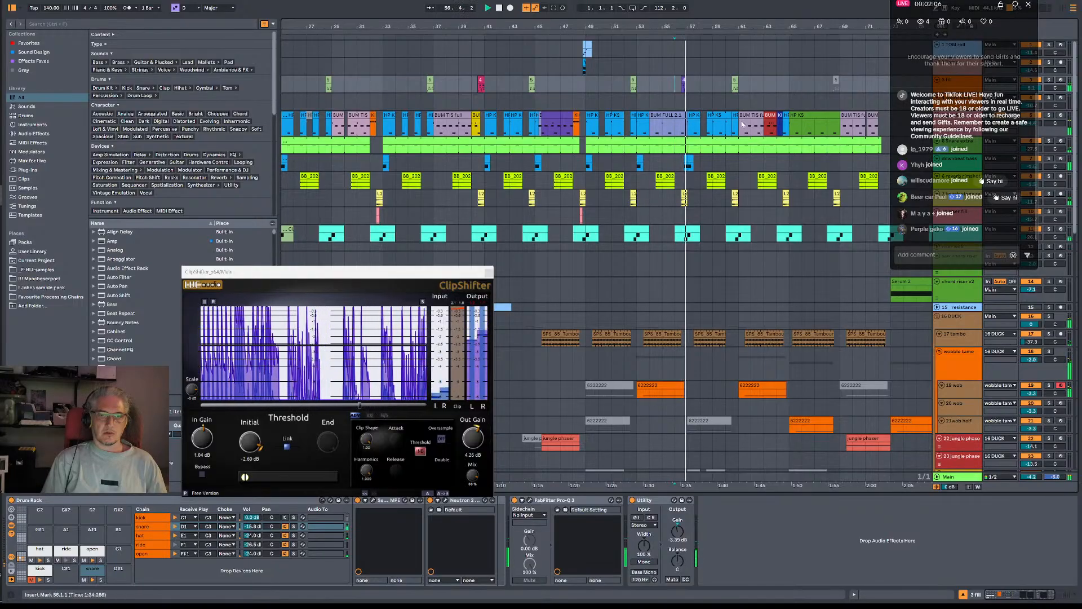
{"action": "left_click", "coordinate": [726, 87]}
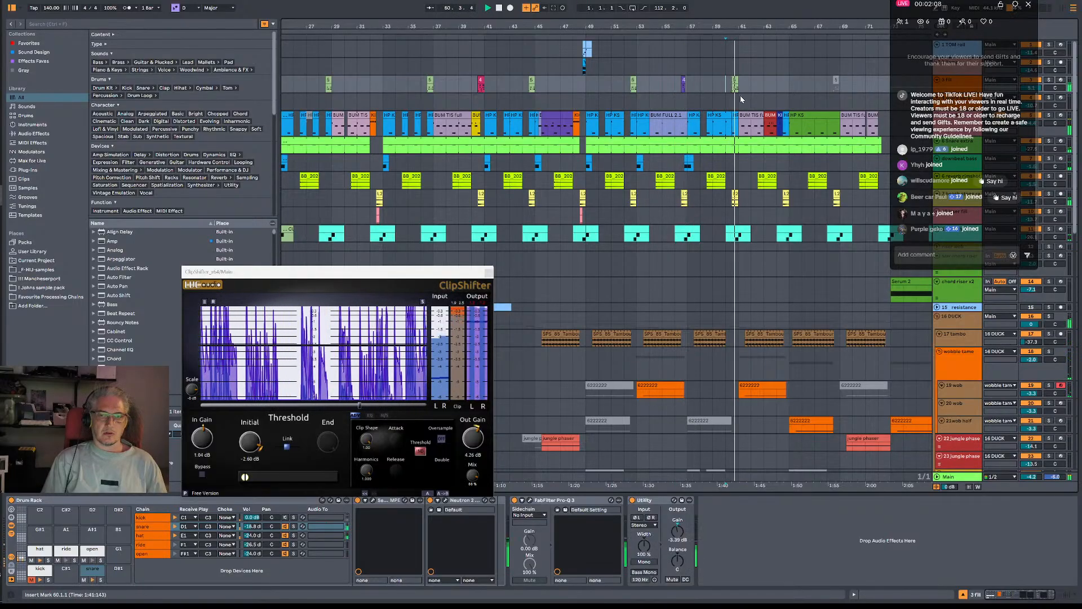
{"action": "left_click", "coordinate": [781, 90]}
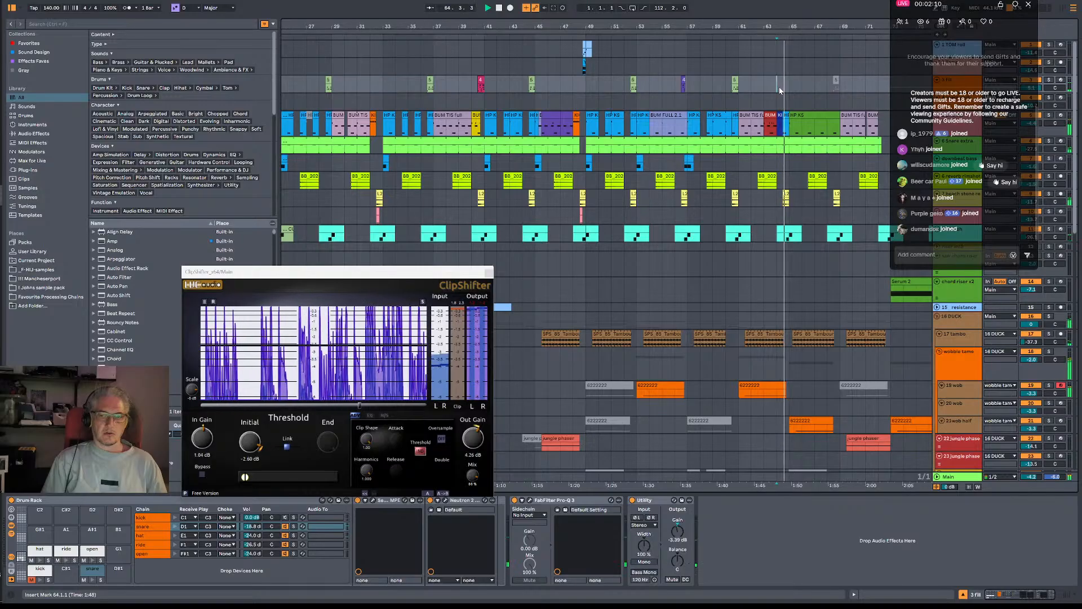
{"action": "left_click", "coordinate": [836, 83]}
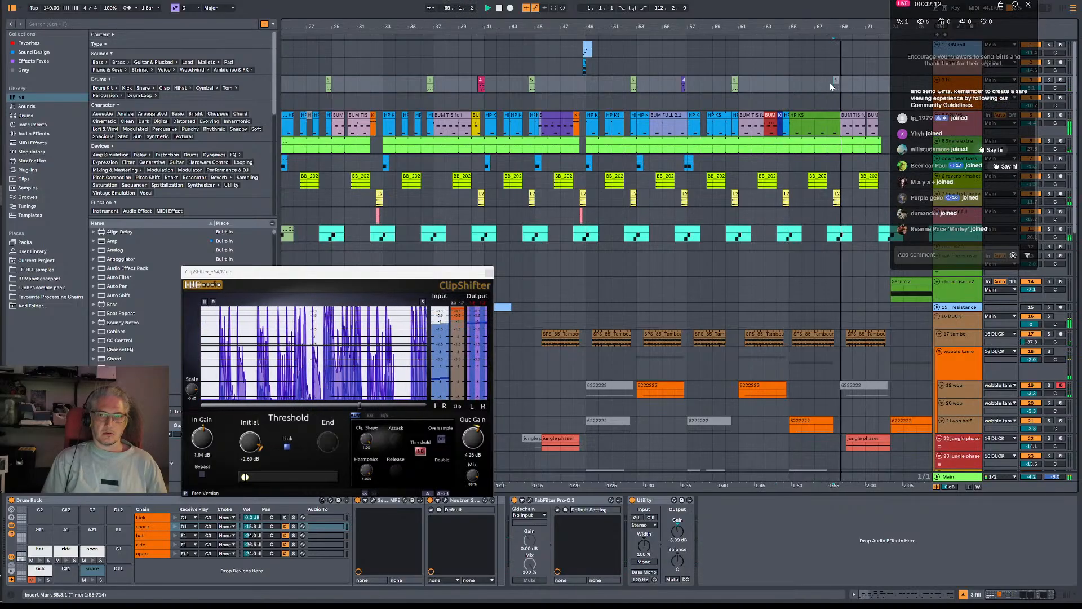
{"action": "left_click", "coordinate": [835, 85]}
Zoom the arrangement in around bar 68 and listen to that passage.
{"action": "scroll", "coordinate": [841, 250], "scroll_direction": "down", "scroll_amount": 8}
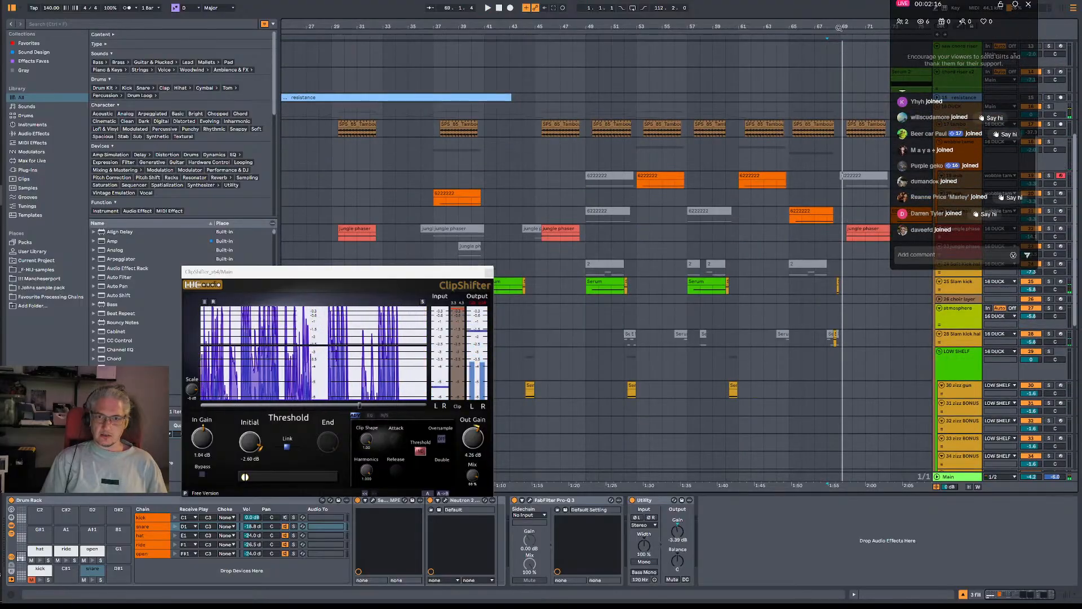
{"action": "left_click_drag", "start_coordinate": [844, 27], "coordinate": [846, 186]}
{"action": "key", "text": "space"}
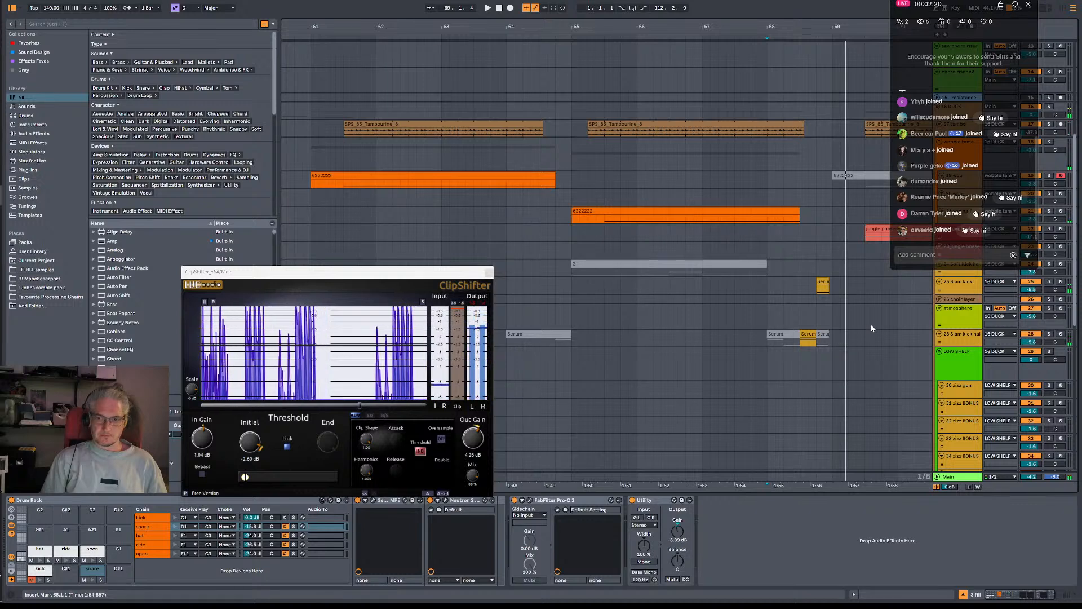
{"action": "key", "text": "space"}
Lower the note in the Slam kick half track's Serum clip at bar 68.3 to G#0 and play it back.
{"action": "left_click", "coordinate": [808, 335]}
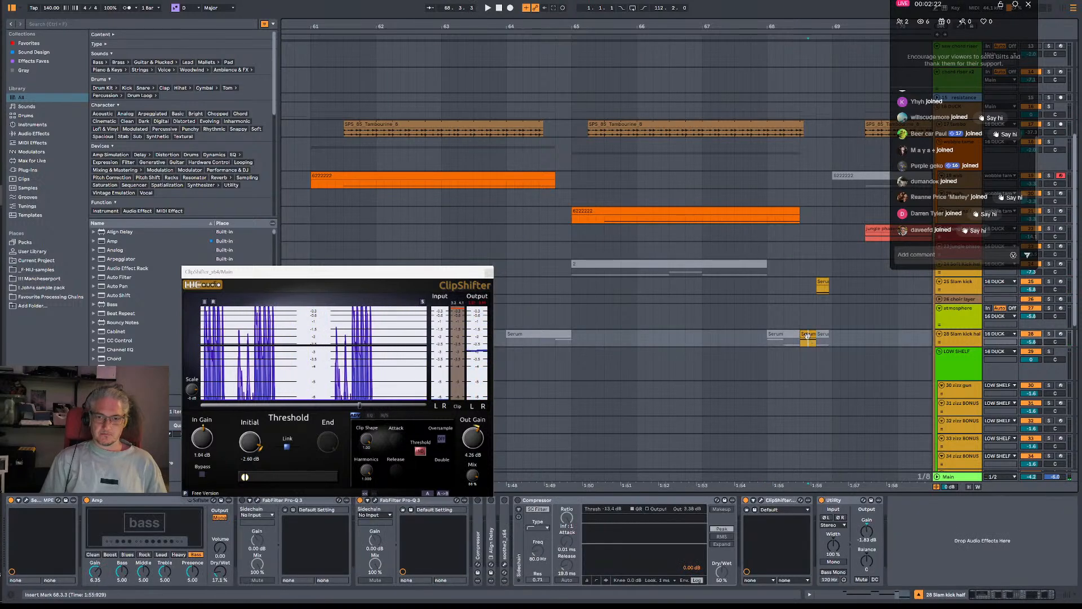
{"action": "double_click", "coordinate": [807, 335]}
{"action": "left_click_drag", "start_coordinate": [459, 273], "coordinate": [486, 92]}
{"action": "left_click", "coordinate": [302, 436]}
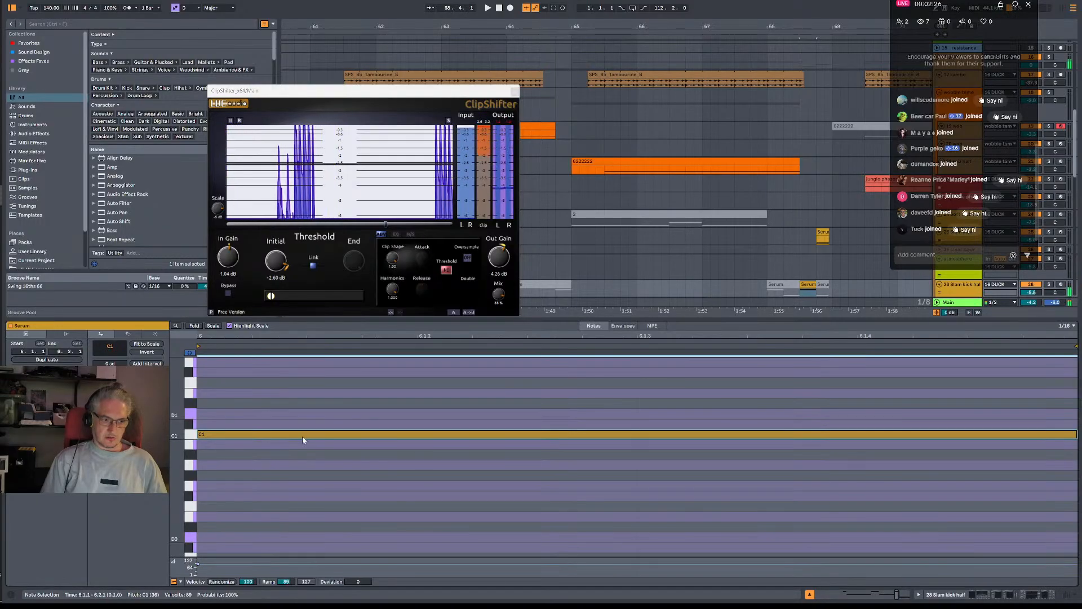
{"action": "left_click_drag", "start_coordinate": [302, 436], "coordinate": [304, 481]}
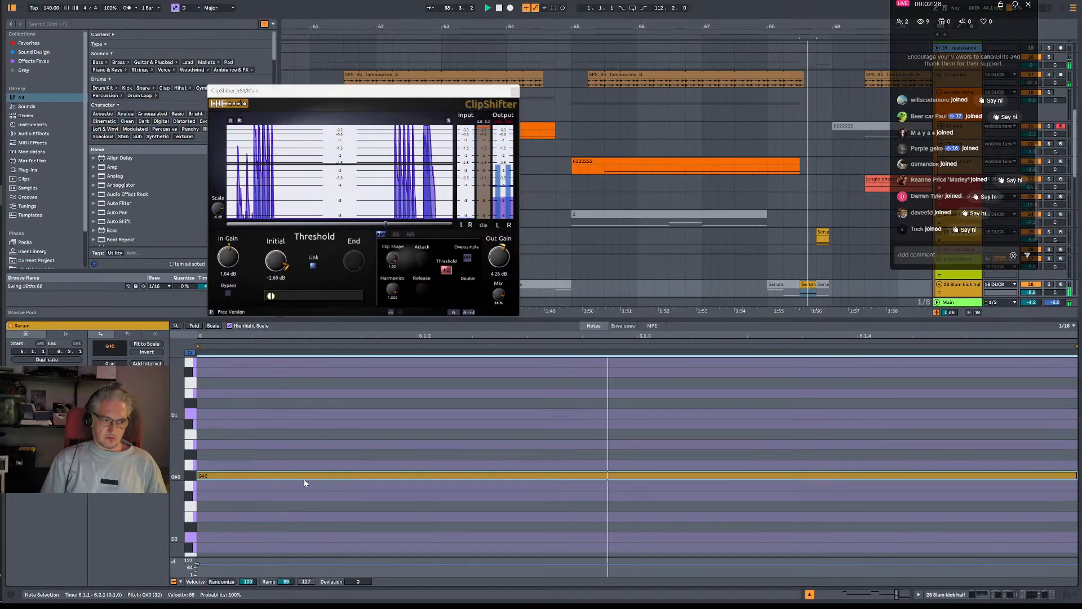
{"action": "key", "text": "space"}
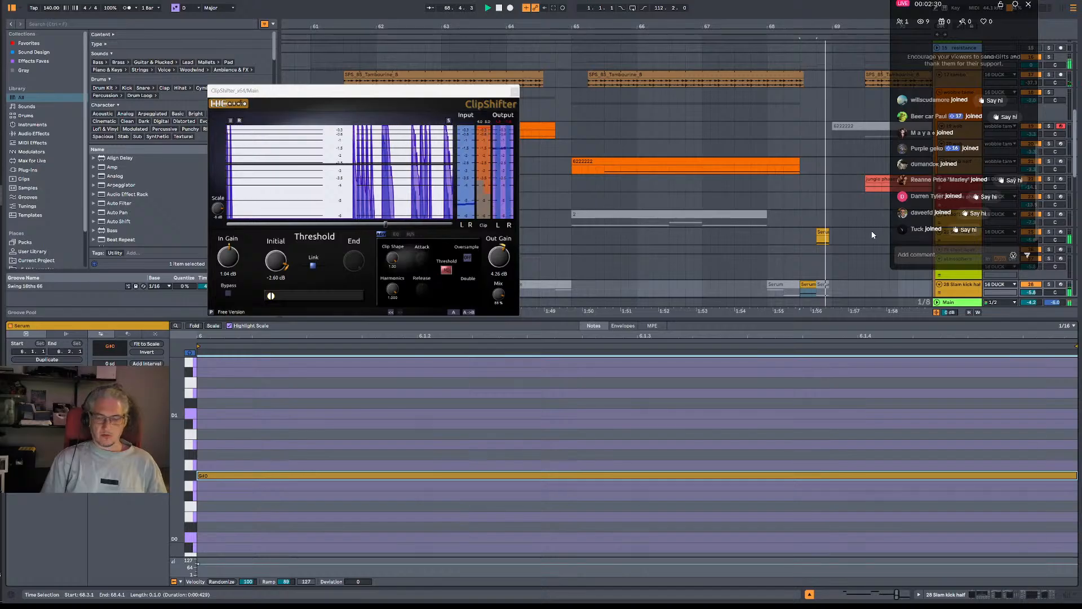
Try lower pitches down to G#-1 for the note in the Slam kick track's Serum clip at bar 68.4, and undo them.
{"action": "left_click", "coordinate": [823, 232]}
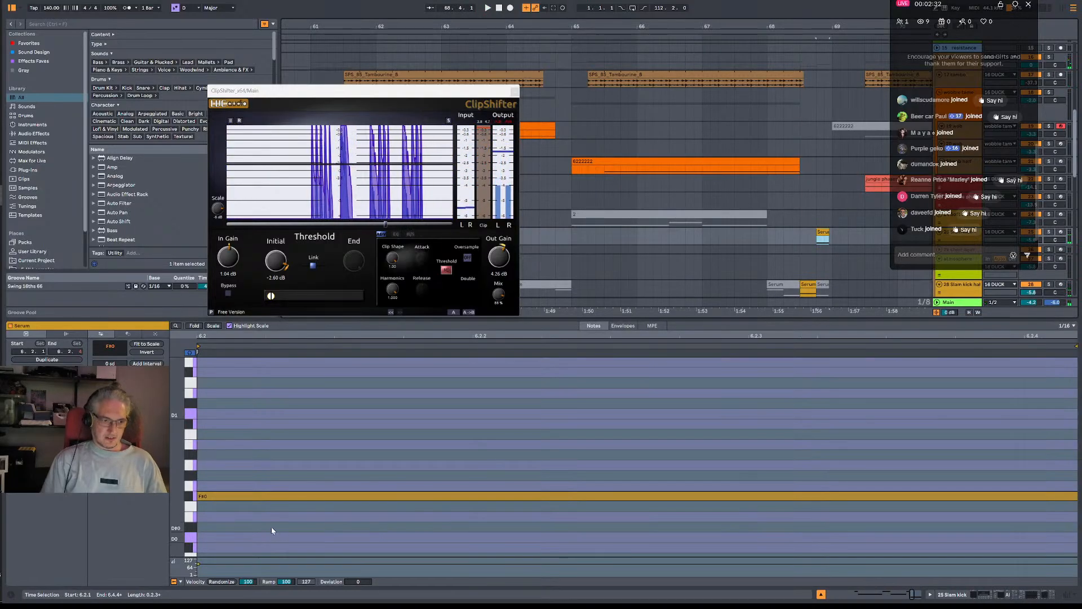
{"action": "left_click_drag", "start_coordinate": [271, 496], "coordinate": [270, 528]}
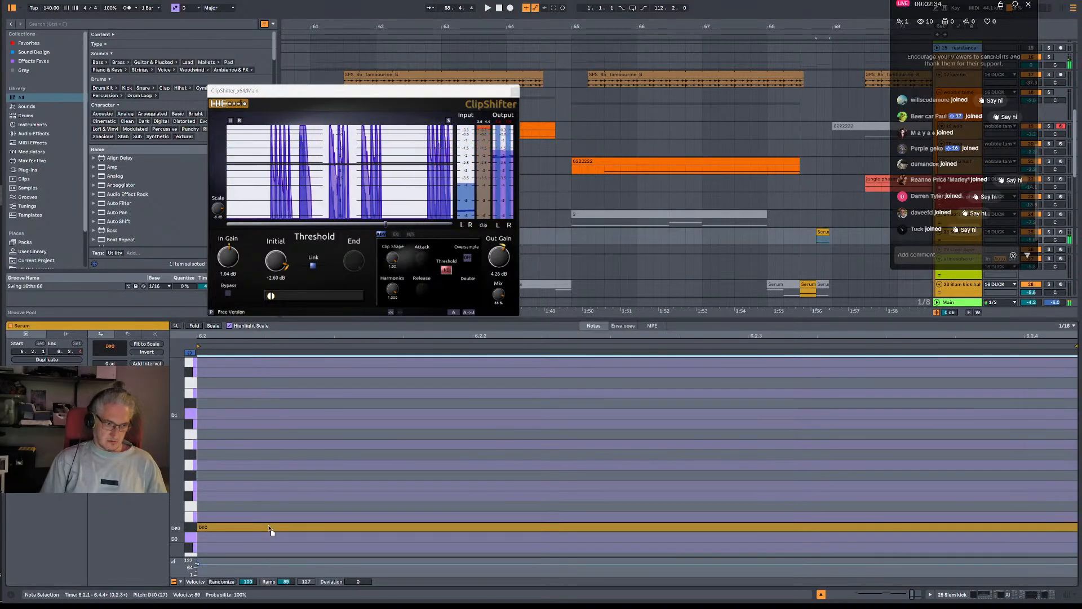
{"action": "key", "text": "Down"}
{"action": "key", "text": "Down"}
{"action": "scroll", "coordinate": [273, 534], "scroll_direction": "down", "scroll_amount": 3}
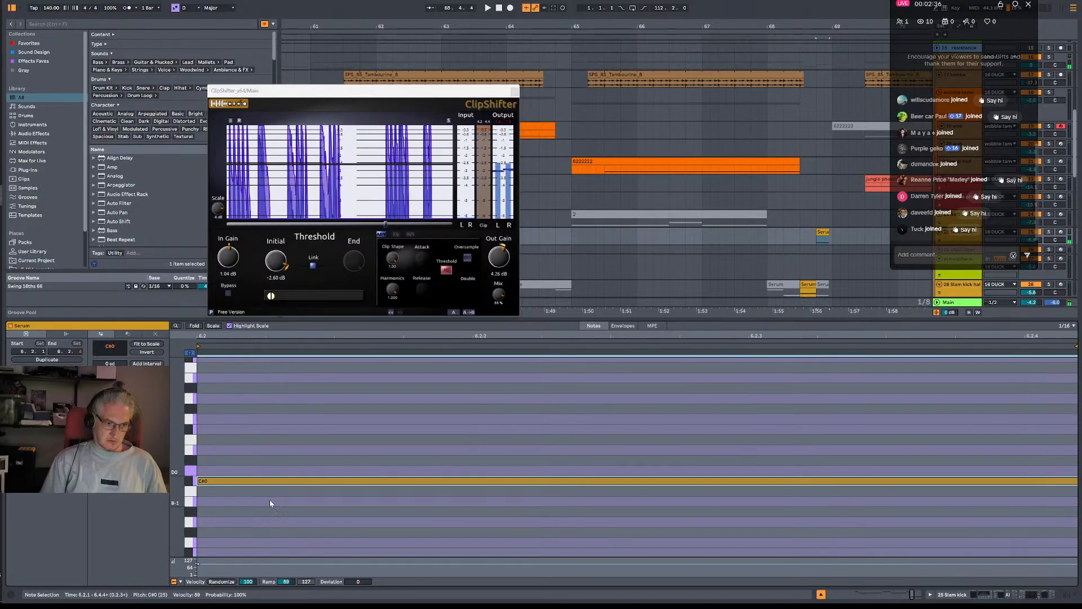
{"action": "left_click_drag", "start_coordinate": [268, 485], "coordinate": [271, 536]}
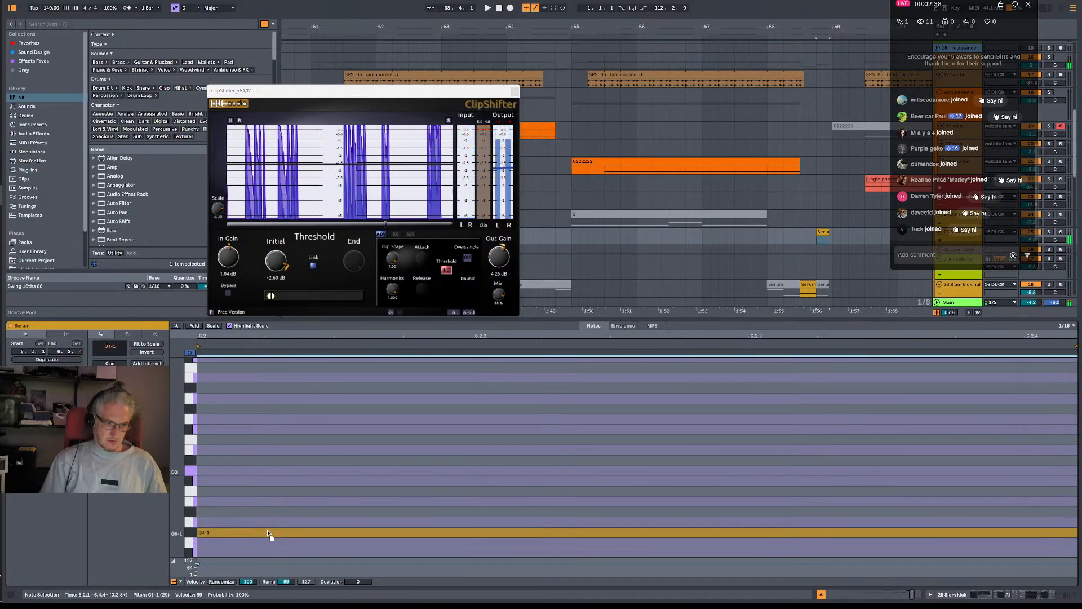
{"action": "key", "text": "ctrl+z"}
{"action": "key", "text": "ctrl+z"}
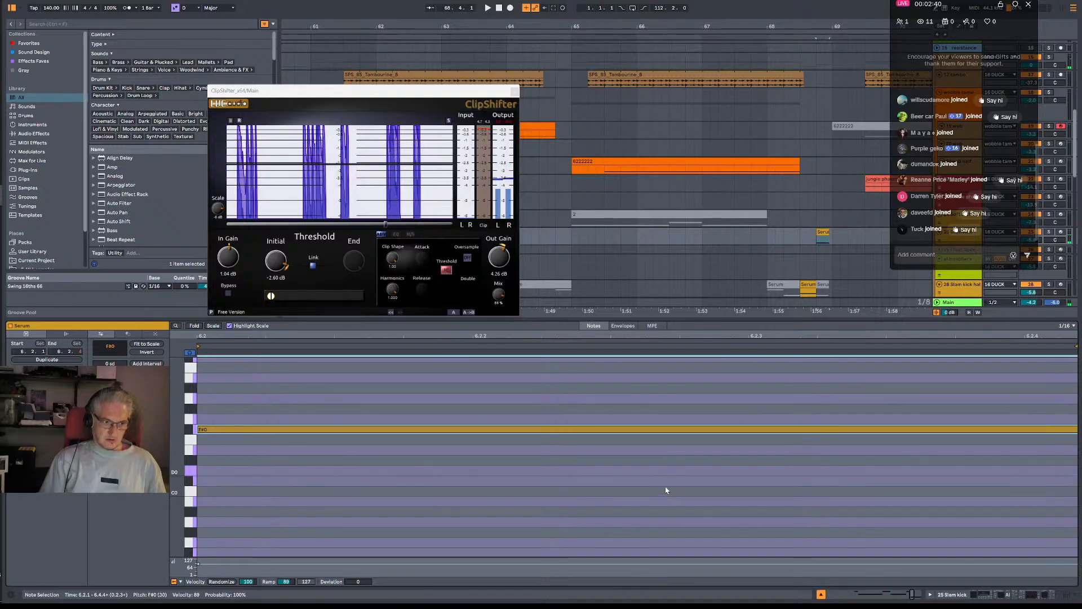
Replay the passage from the start of bar 68 to check the Slam kick clips.
{"action": "key", "text": "space"}
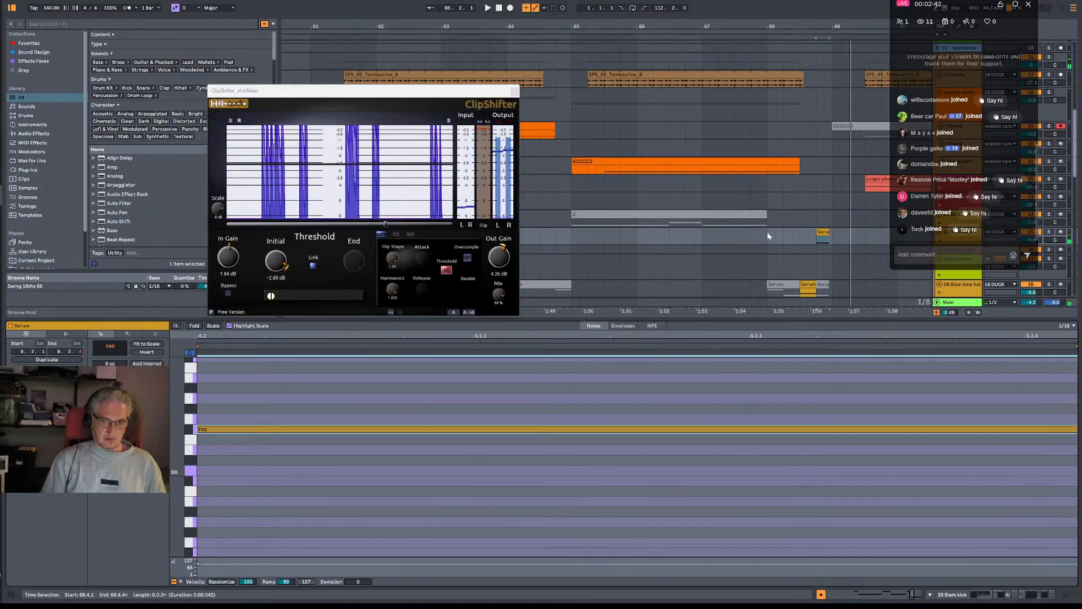
{"action": "left_click", "coordinate": [768, 232]}
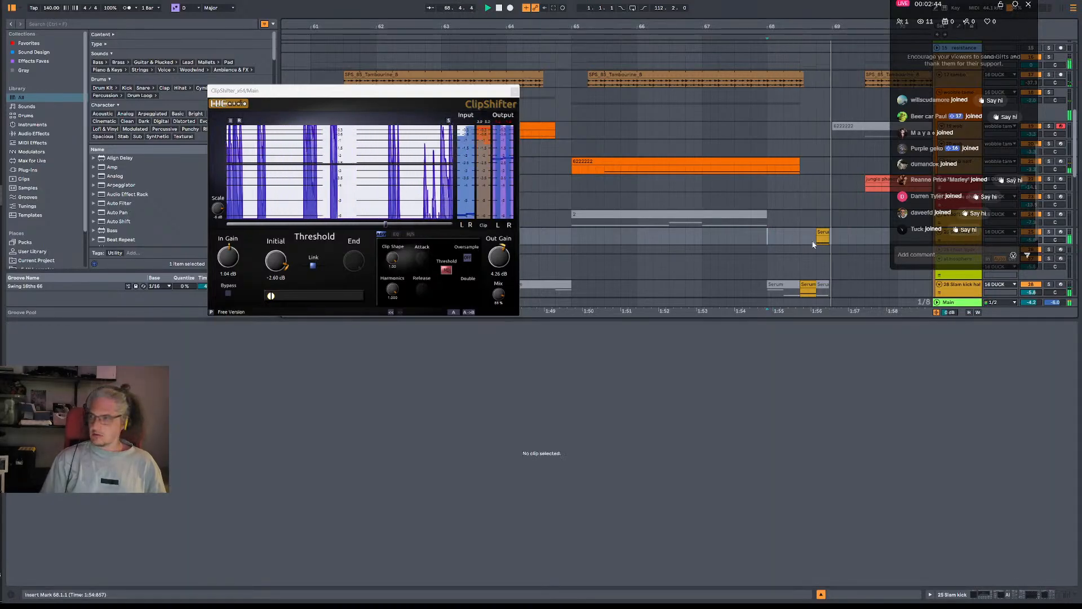
{"action": "key", "text": "space"}
{"action": "scroll", "coordinate": [812, 279], "scroll_direction": "down", "scroll_amount": 2}
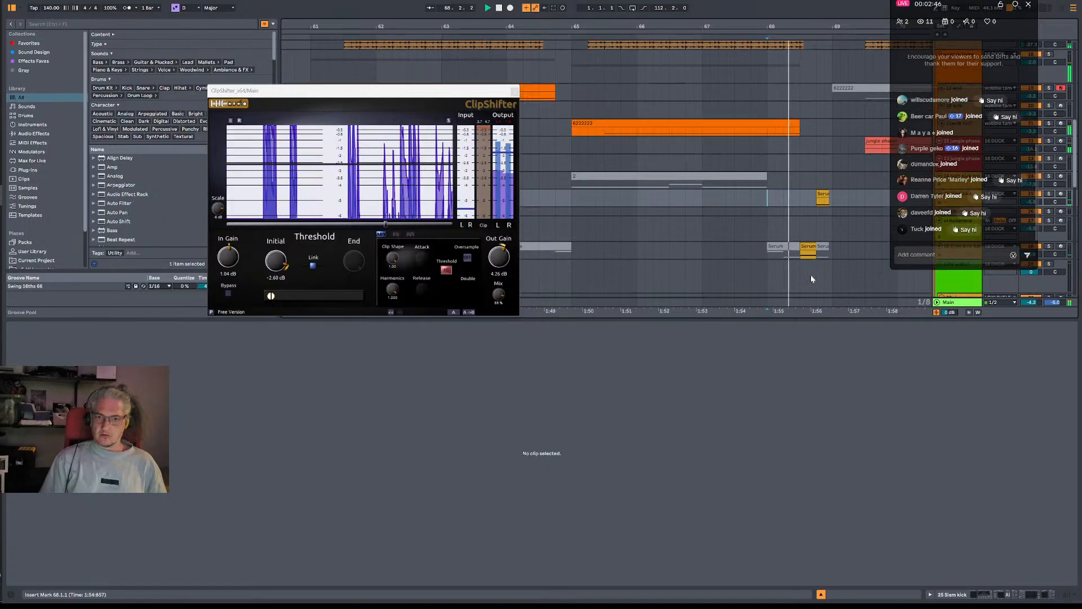
Deactivate the Slam kick clip at bar 68.4 and extend the Slam kick half clip from 68.3 over the clip following it.
{"action": "left_click", "coordinate": [823, 196]}
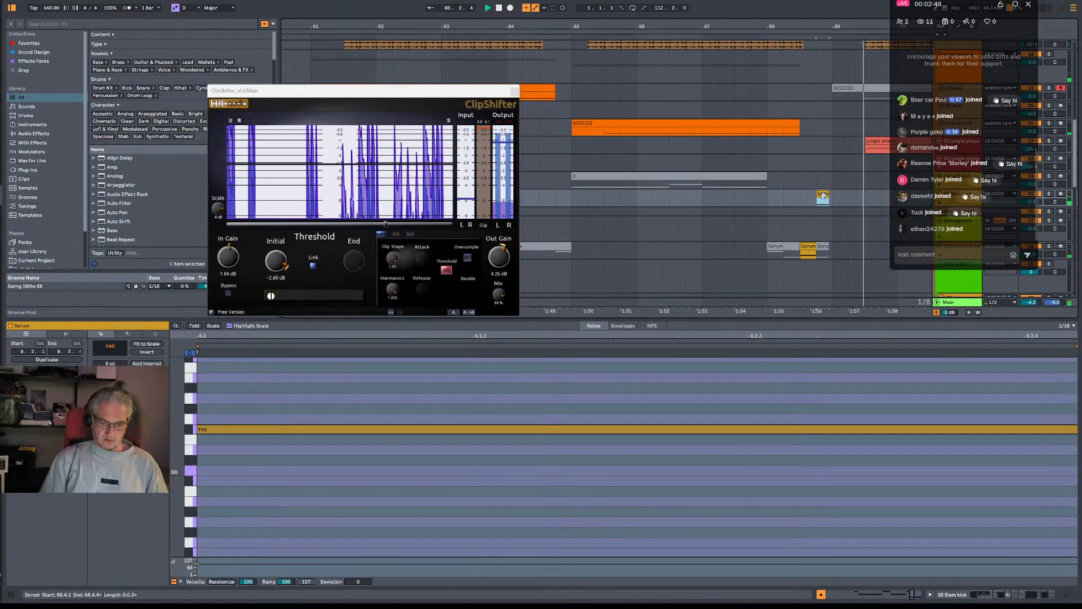
{"action": "left_click", "coordinate": [811, 249]}
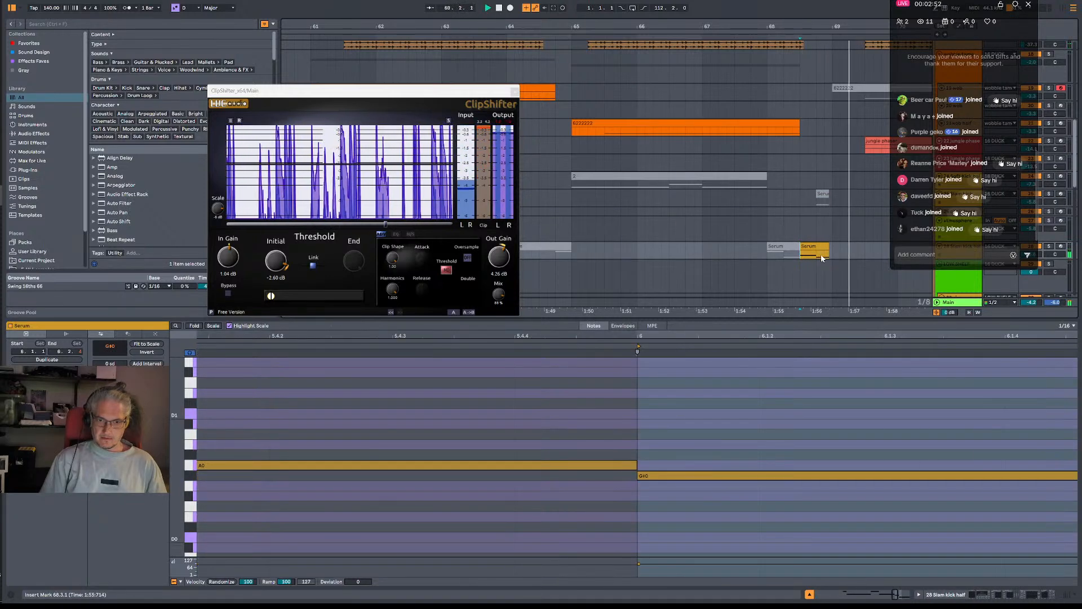
Replay the Slam kick half clip from 68.3 several times, examining the change from its G#0 note to its F#0 note.
{"action": "key", "text": "space"}
{"action": "key", "text": "space"}
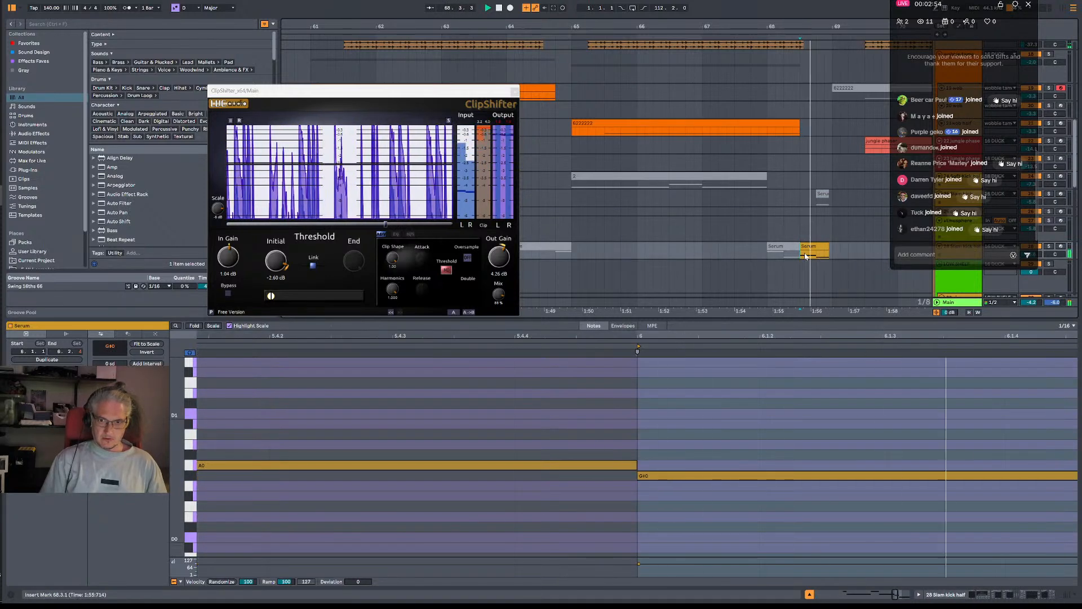
{"action": "key", "text": "space"}
{"action": "key", "text": "space"}
{"action": "key", "text": "space"}
{"action": "left_click_drag", "start_coordinate": [693, 336], "coordinate": [648, 307]}
{"action": "key", "text": "space"}
{"action": "key", "text": "space"}
{"action": "mouse_move", "coordinate": [675, 476]}
{"action": "left_mouse_down"}
{"action": "mouse_move", "coordinate": [672, 435]}
{"action": "mouse_move", "coordinate": [672, 477]}
{"action": "left_mouse_up"}
{"action": "key", "text": "space"}
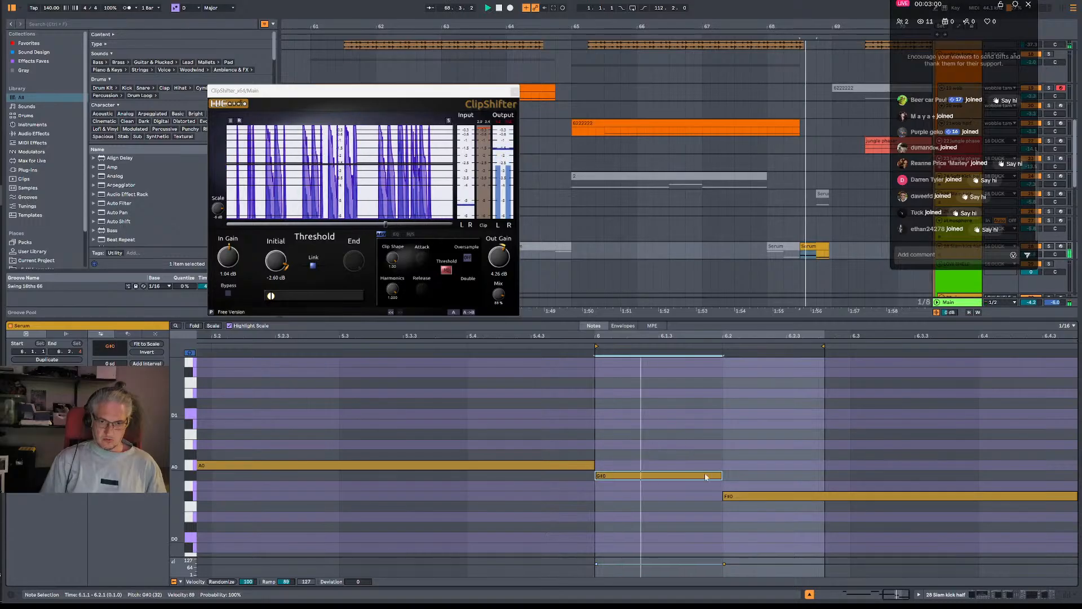
{"action": "key", "text": "space"}
{"action": "key", "text": "space"}
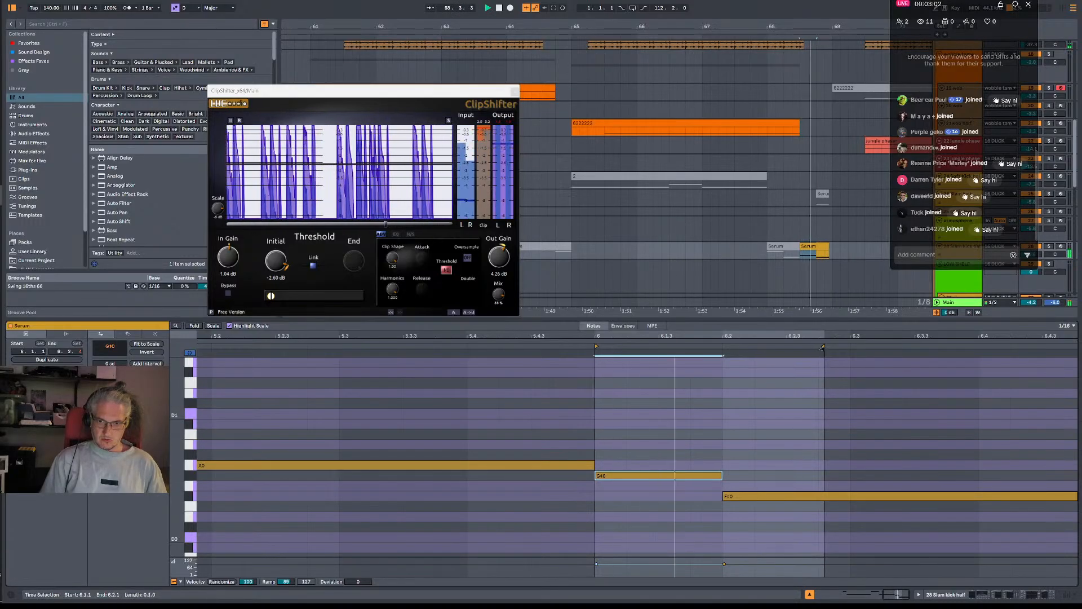
{"action": "key", "text": "space"}
{"action": "key", "text": "space"}
Extend the Slam kick half clip to bar 69 and split off and delete the part of its F#0 note past the clip's end.
{"action": "left_click_drag", "start_coordinate": [828, 245], "coordinate": [831, 245]}
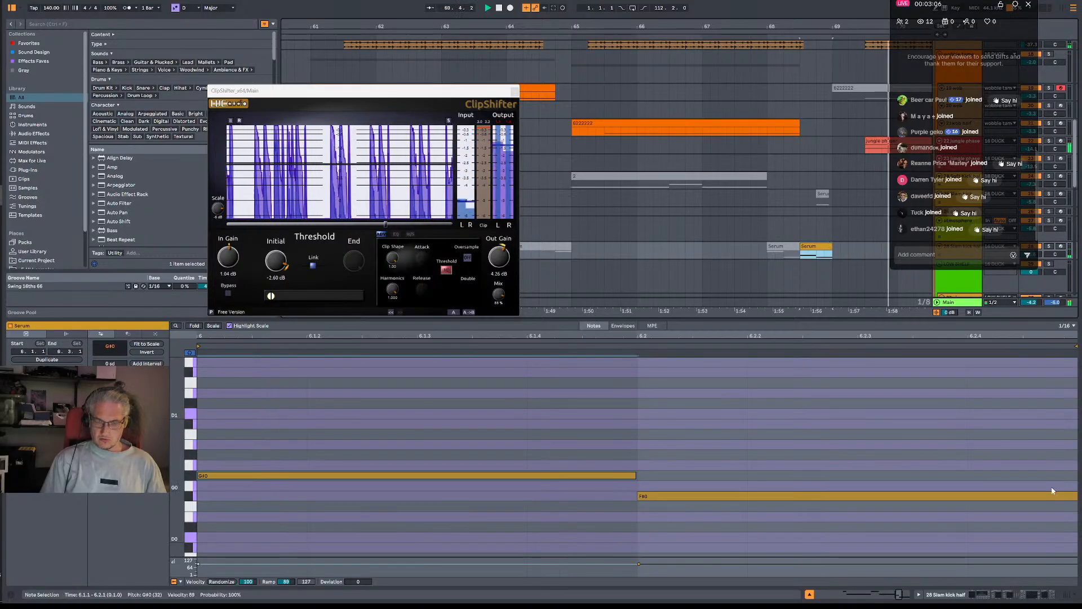
{"action": "scroll", "coordinate": [906, 479], "scroll_direction": "right", "scroll_amount": 5}
{"action": "left_click", "coordinate": [751, 439]}
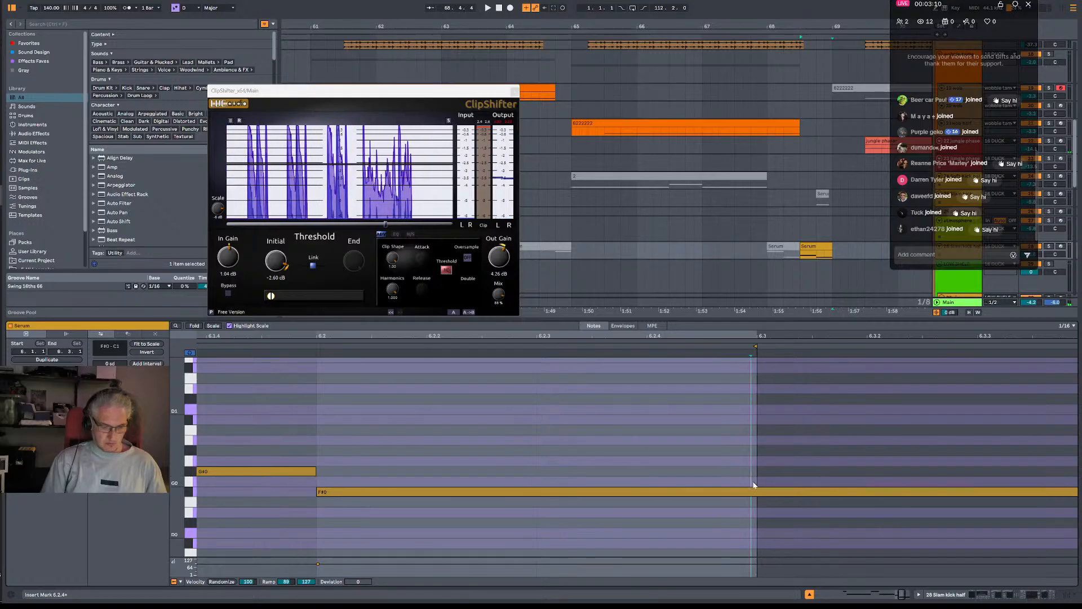
{"action": "key", "text": "ctrl+e"}
{"action": "left_click", "coordinate": [768, 497]}
{"action": "key", "text": "Delete"}
{"action": "key", "text": "space"}
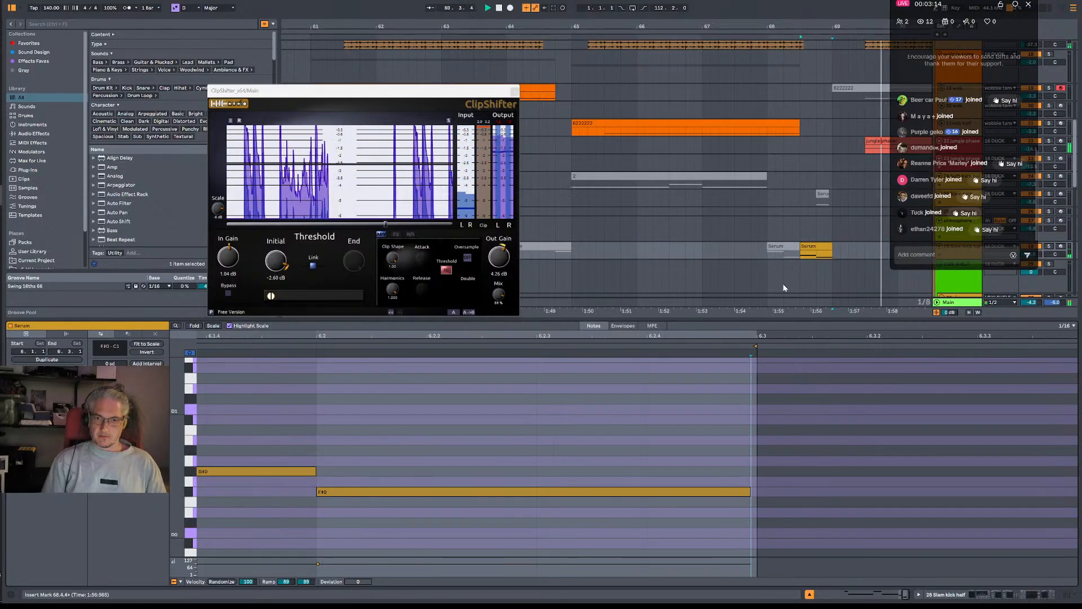
Recolour the Slam kick half clip yellow-green and extend it to 69.2.
{"action": "right_click", "coordinate": [810, 250]}
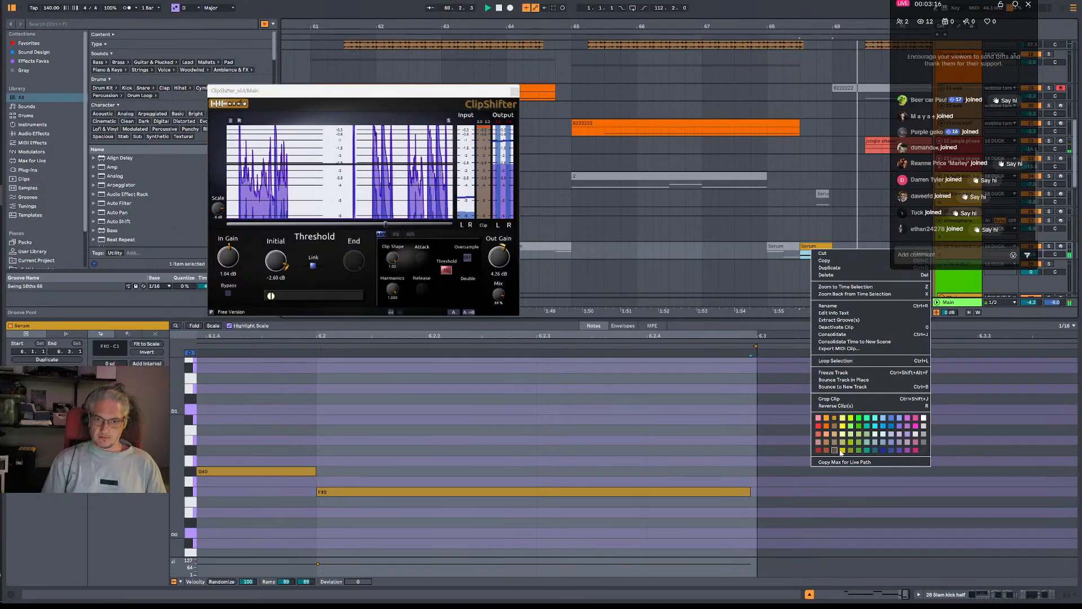
{"action": "left_click", "coordinate": [852, 445]}
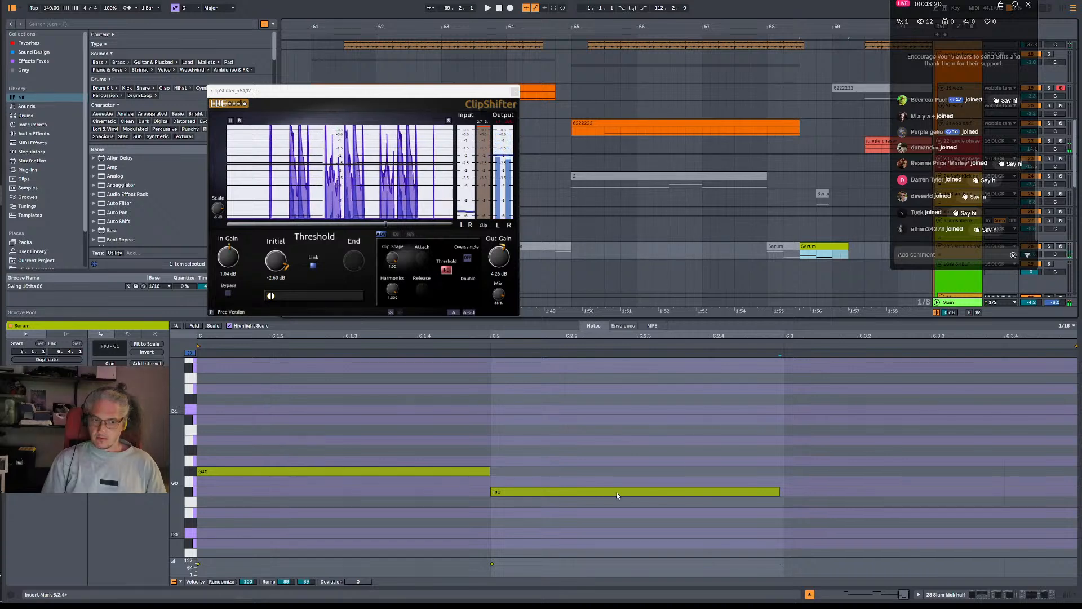
Copy the F#0 note to 6.3.1, lengthen the original F#0 note over the copy to the clip's end, and play it back.
{"action": "left_click_drag", "start_coordinate": [564, 492], "coordinate": [842, 494]}
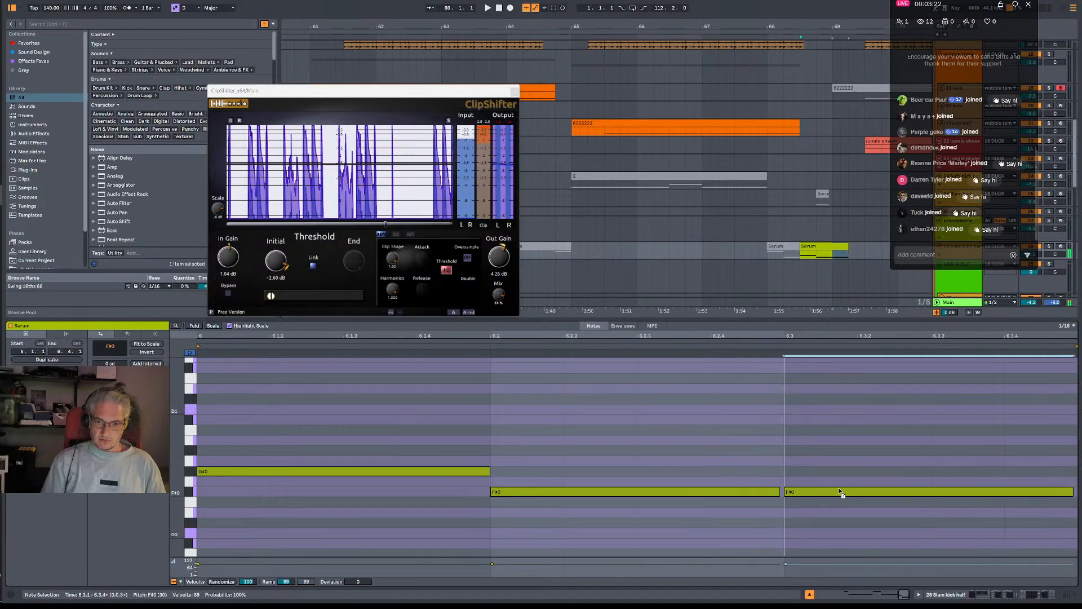
{"action": "key", "text": "space"}
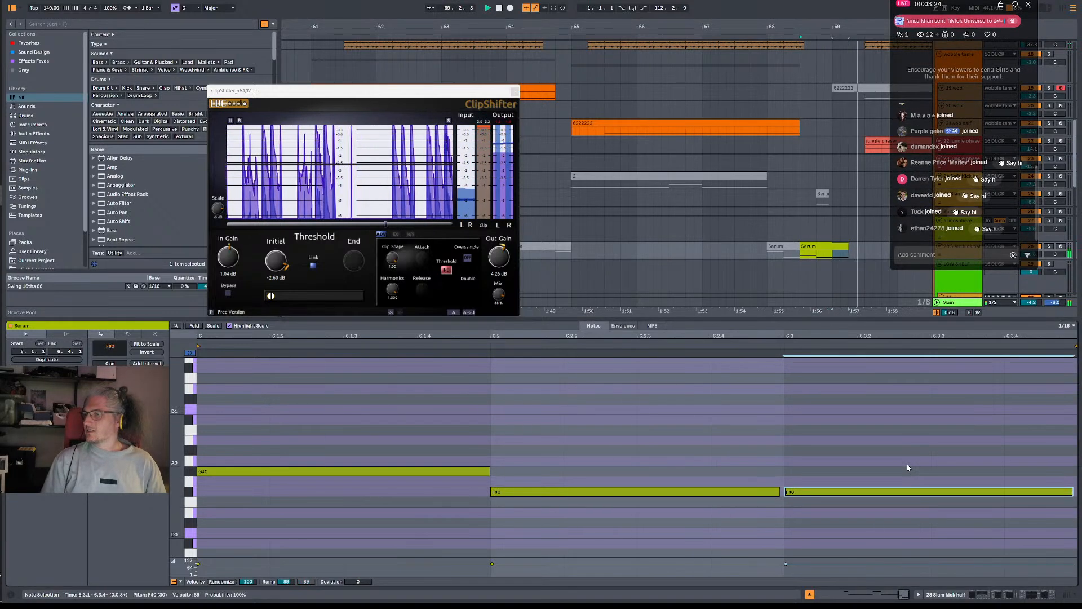
{"action": "left_click_drag", "start_coordinate": [781, 492], "coordinate": [1059, 497]}
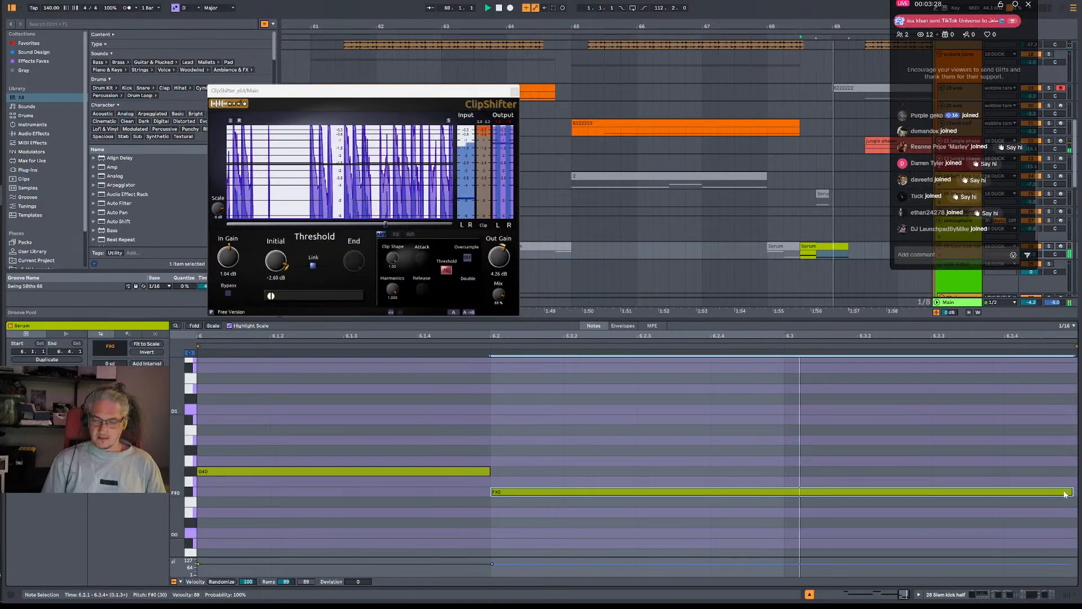
{"action": "key", "text": "space"}
{"action": "key", "text": "space"}
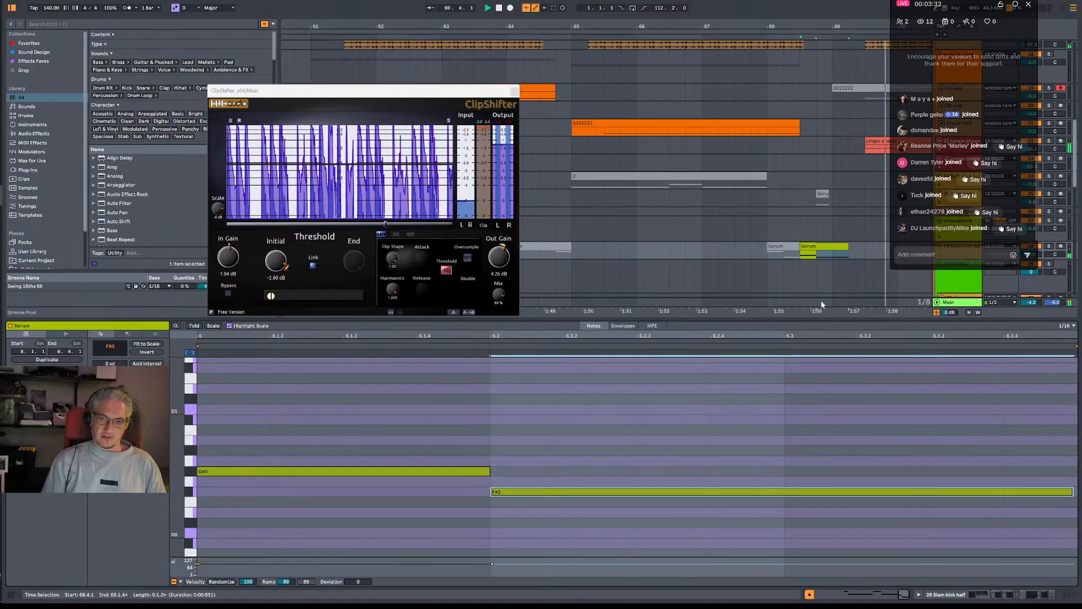
Play the arrangement from bar 65 through bar 69 to check the lengthened Slam kick half clip in context.
{"action": "left_click", "coordinate": [720, 249]}
{"action": "key", "text": "space"}
{"action": "key", "text": "space"}
{"action": "left_click", "coordinate": [577, 254]}
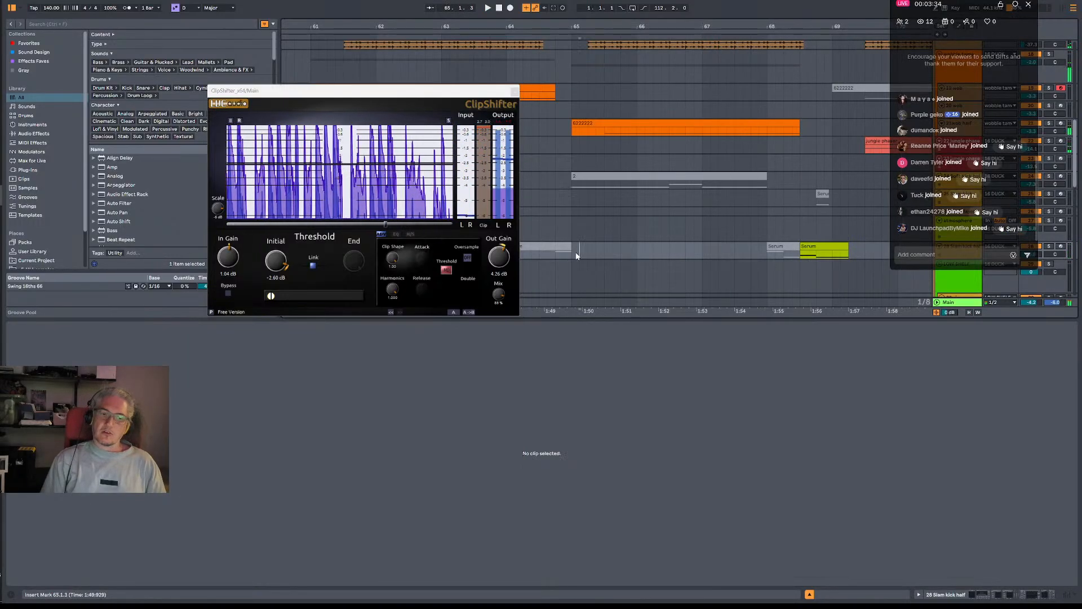
{"action": "key", "text": "space"}
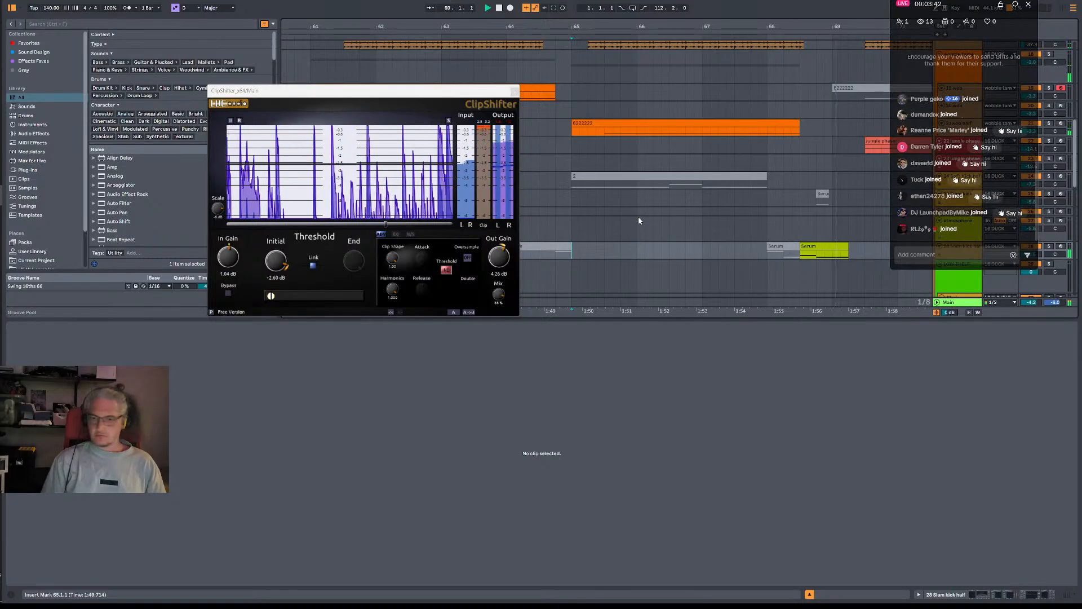
Split the drum track's BUM TIS full clip at 69.2, move the first part's KICK note to KICK HP, and play from bar 68.
{"action": "scroll", "coordinate": [847, 137], "scroll_direction": "up", "scroll_amount": 10}
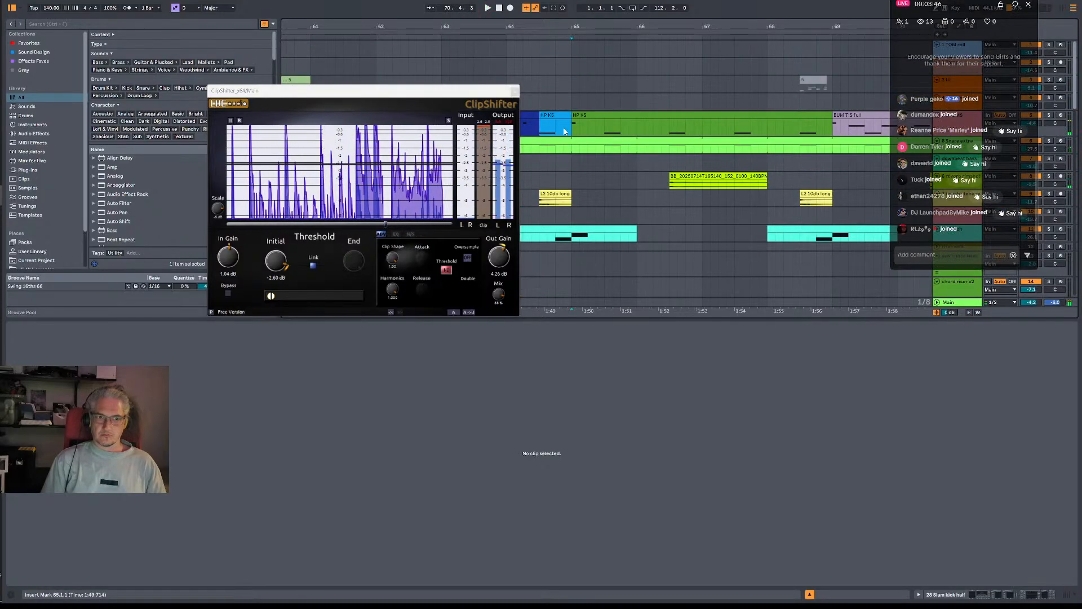
{"action": "left_click_drag", "start_coordinate": [837, 128], "coordinate": [852, 129]}
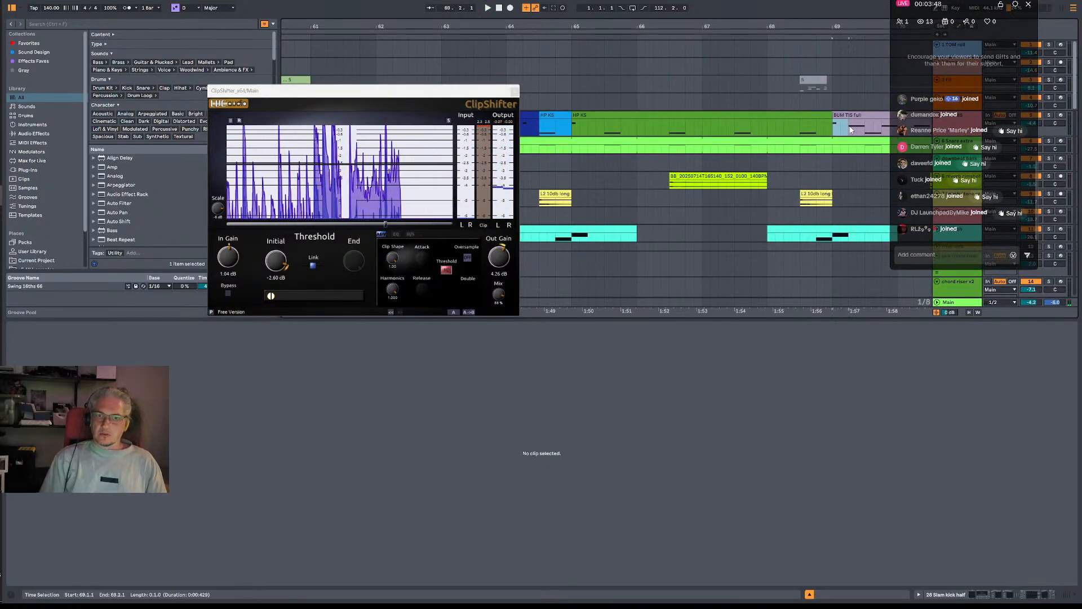
{"action": "left_click", "coordinate": [840, 114]}
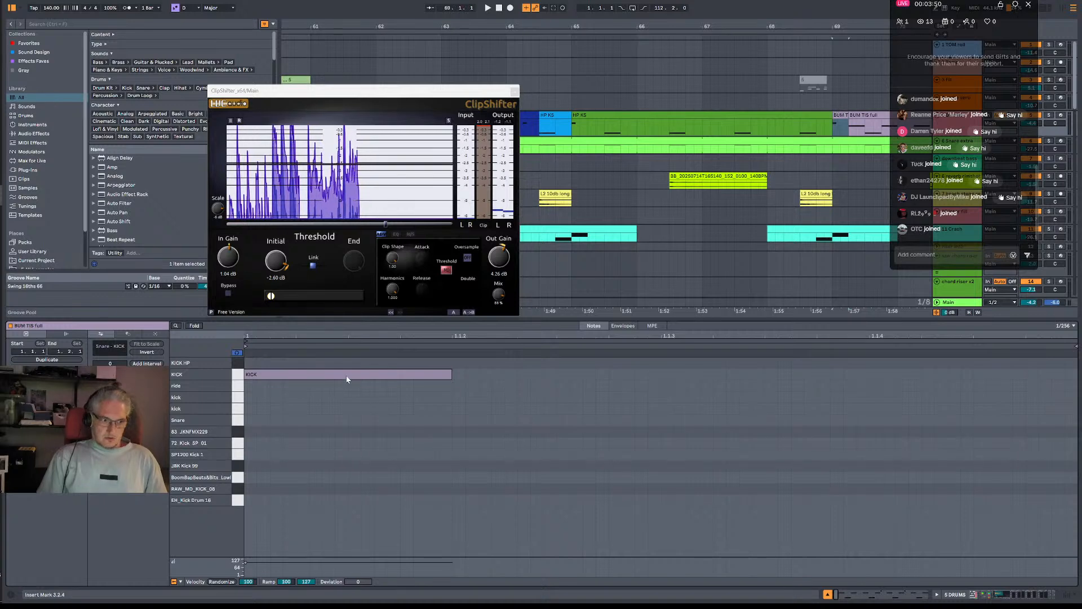
{"action": "left_click", "coordinate": [295, 373]}
{"action": "key", "text": "Up"}
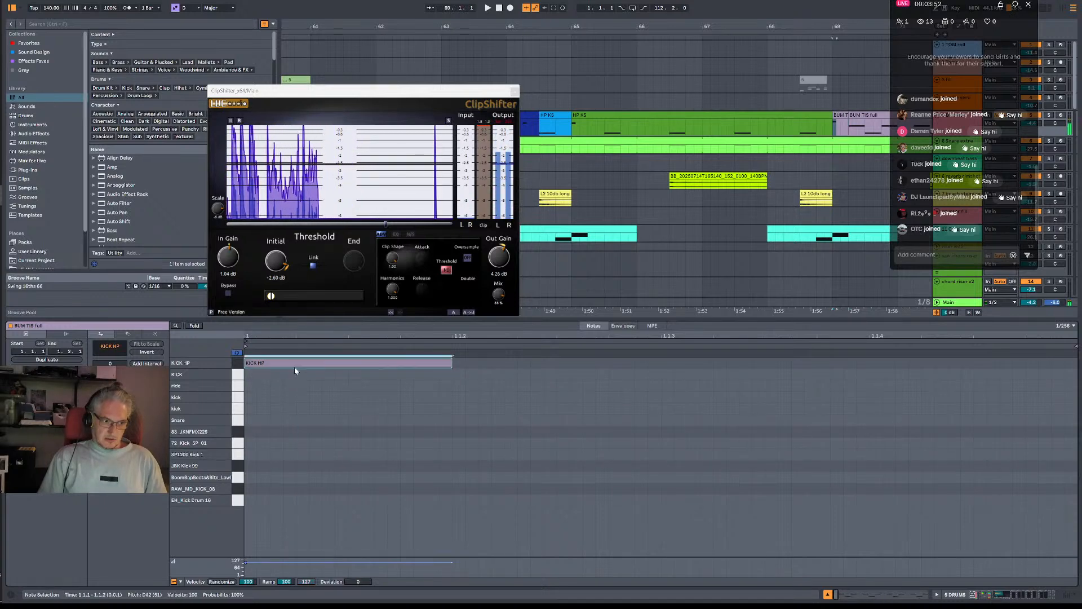
{"action": "key", "text": "space"}
{"action": "left_click", "coordinate": [767, 133]}
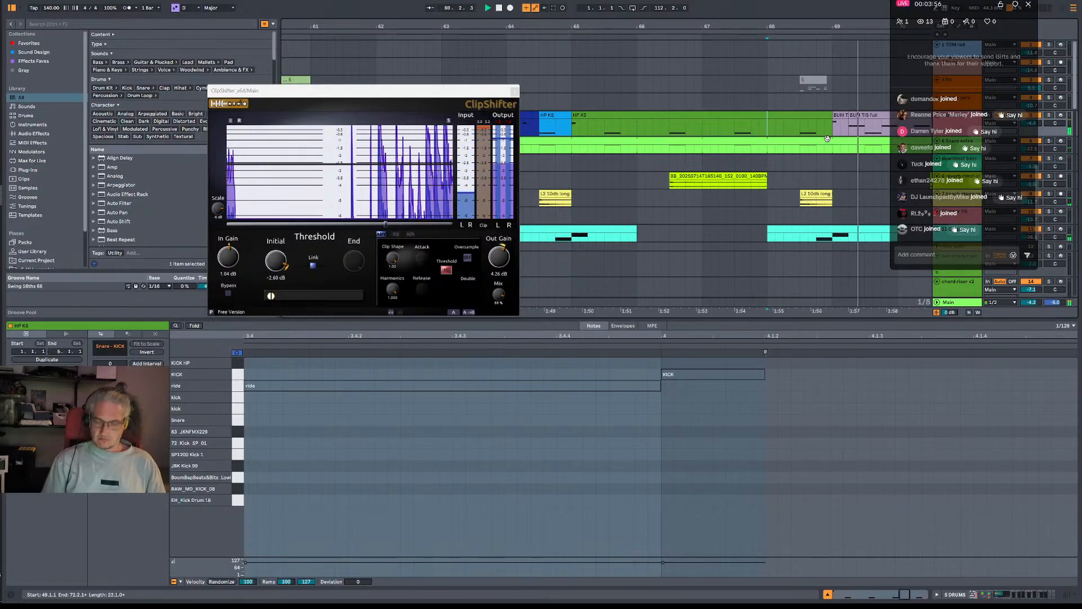
Extend the Slam kick half clip to 69.3, lengthen its F#0 note to the new clip end, and replay the passage.
{"action": "left_click_drag", "start_coordinate": [842, 27], "coordinate": [735, 31]}
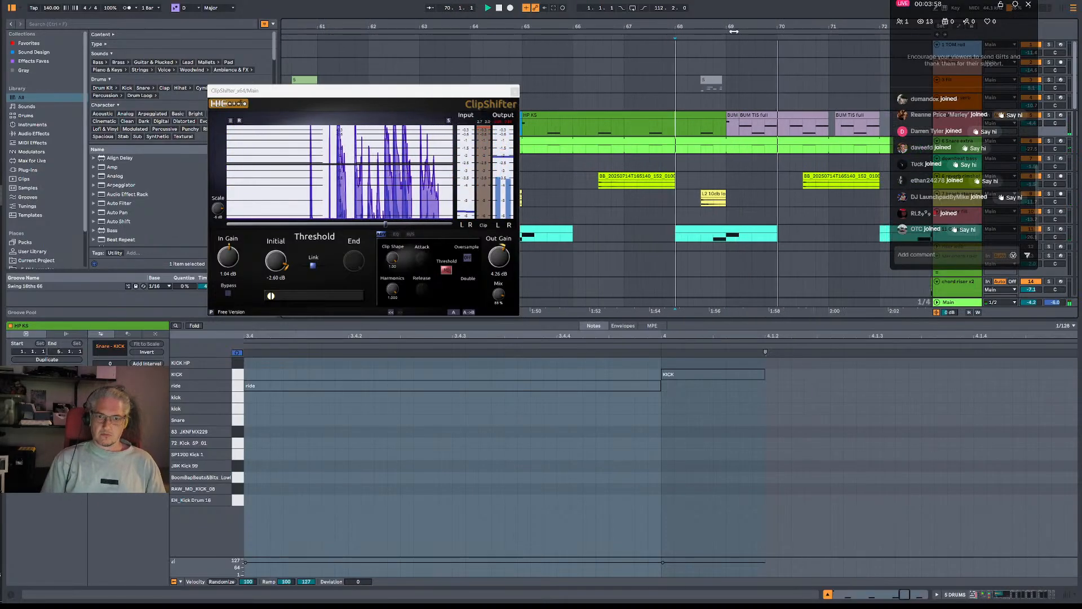
{"action": "scroll", "coordinate": [752, 188], "scroll_direction": "down", "scroll_amount": 10}
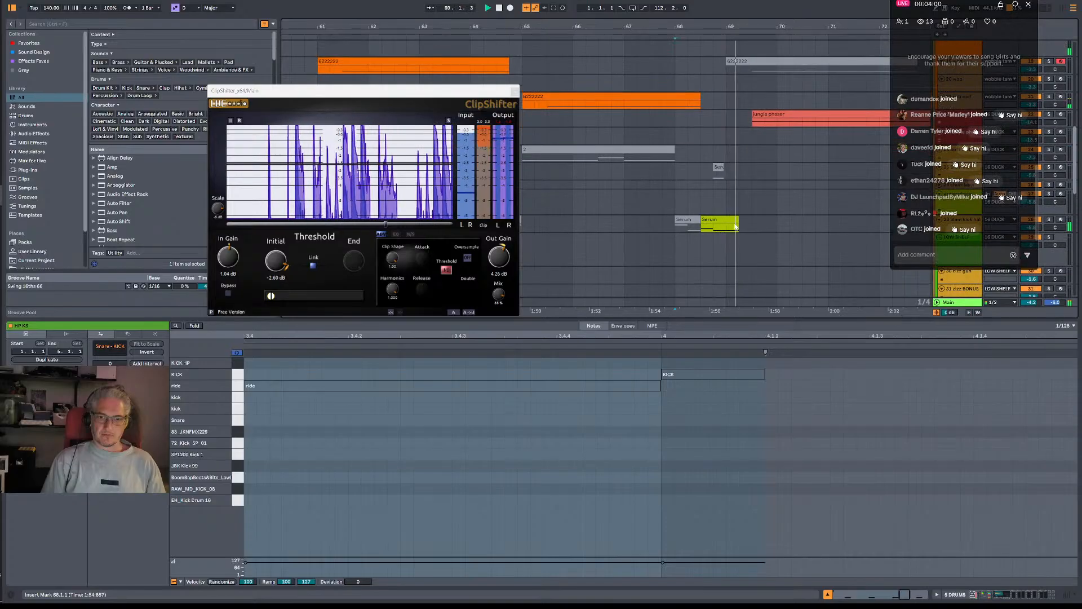
{"action": "left_click", "coordinate": [735, 226]}
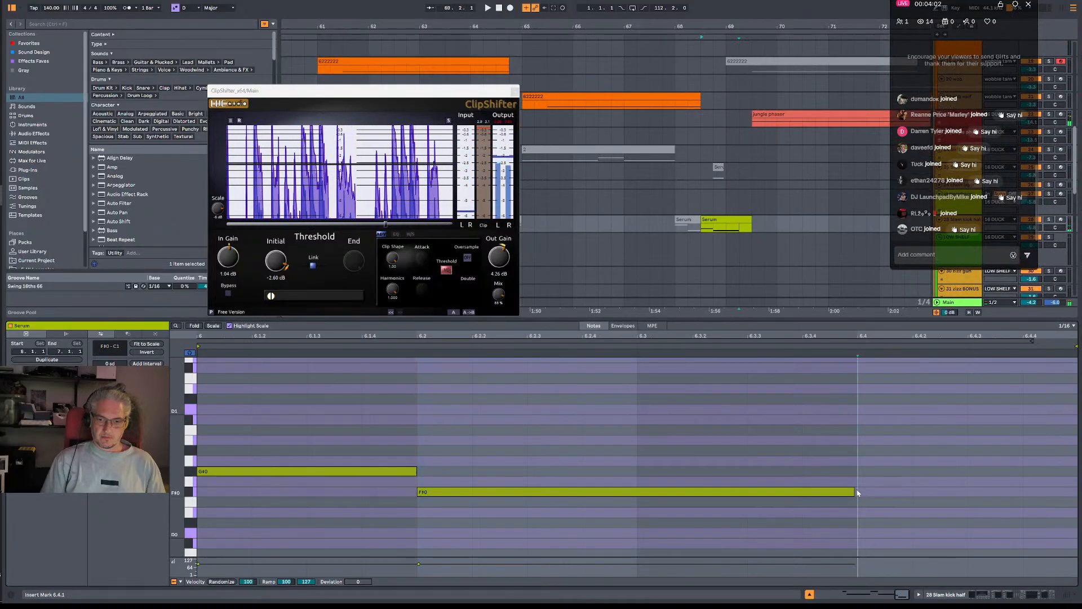
{"action": "left_click_drag", "start_coordinate": [855, 493], "coordinate": [1074, 493]}
{"action": "key", "text": "space"}
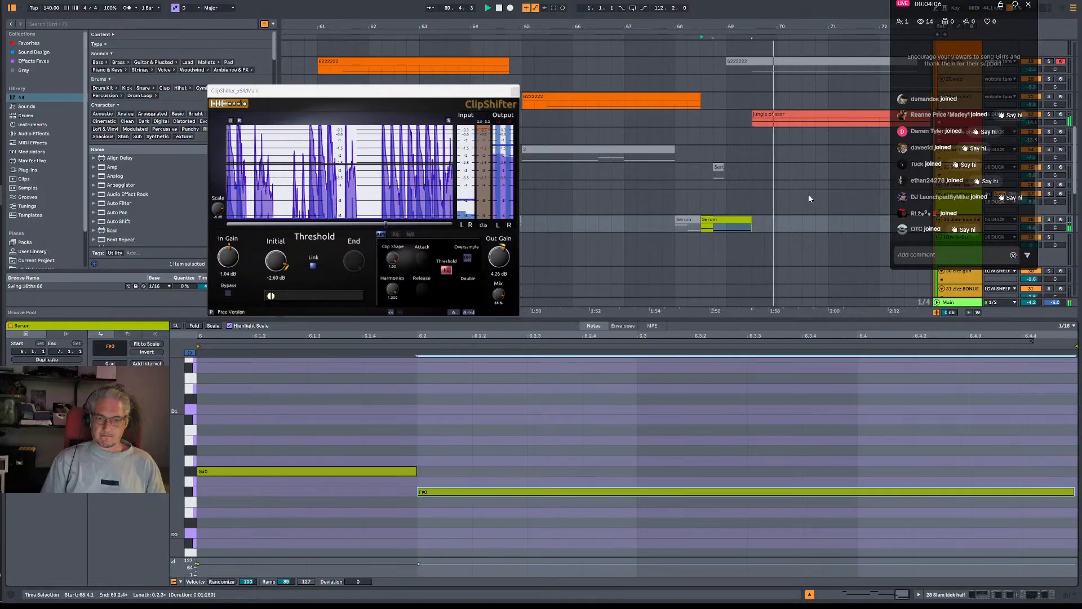
{"action": "key", "text": "space"}
{"action": "key", "text": "space"}
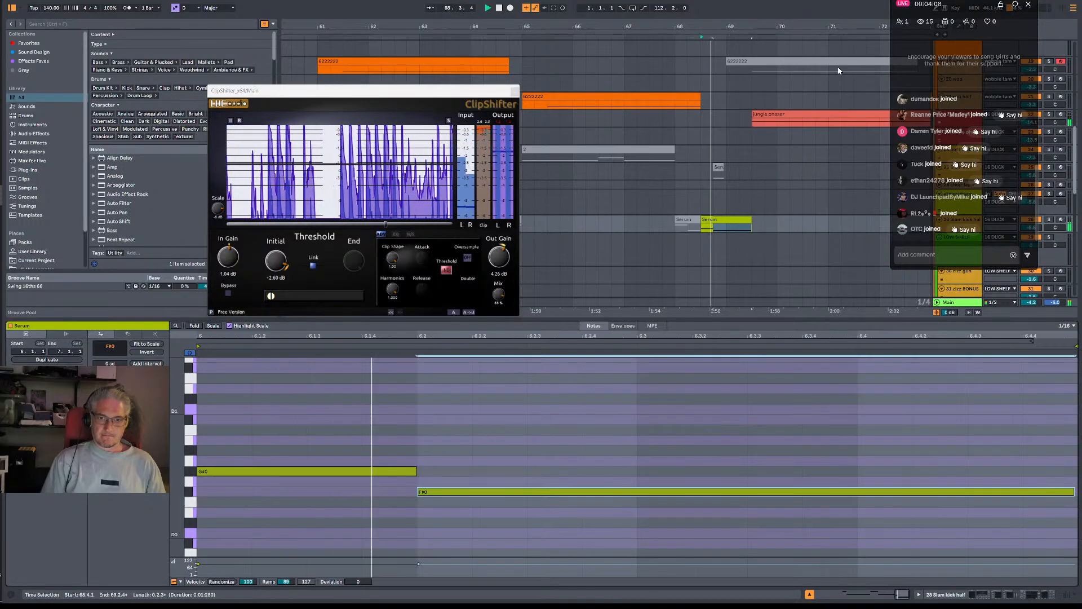
Listen on past bar 68 while examining the drum, Serum and wobble tracks in the following section.
{"action": "scroll", "coordinate": [731, 117], "scroll_direction": "up", "scroll_amount": 10}
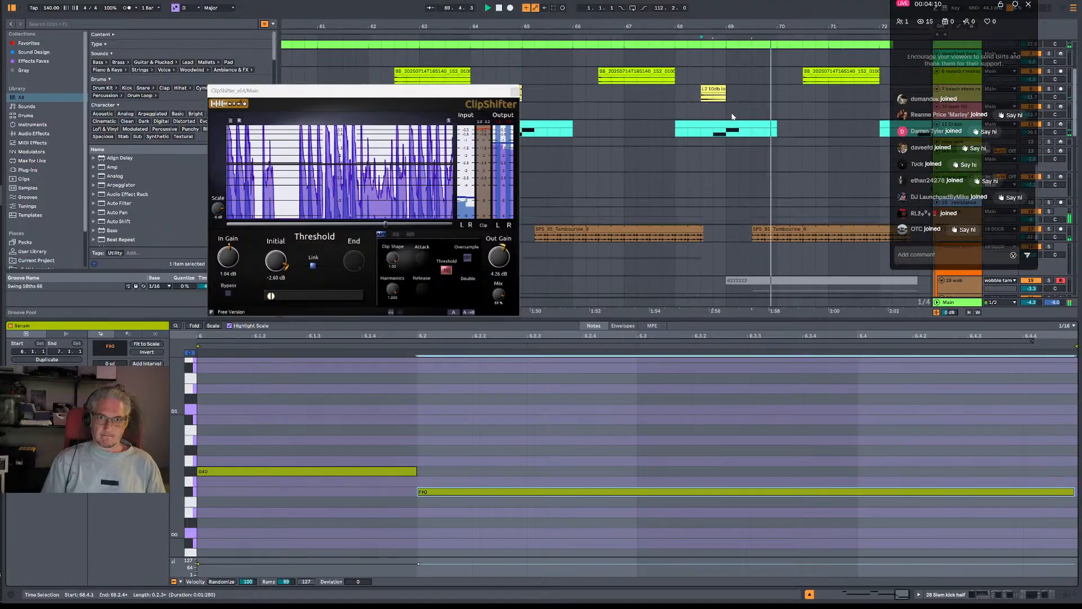
{"action": "scroll", "coordinate": [732, 114], "scroll_direction": "up", "scroll_amount": 3}
{"action": "left_click_drag", "start_coordinate": [772, 26], "coordinate": [663, 1]}
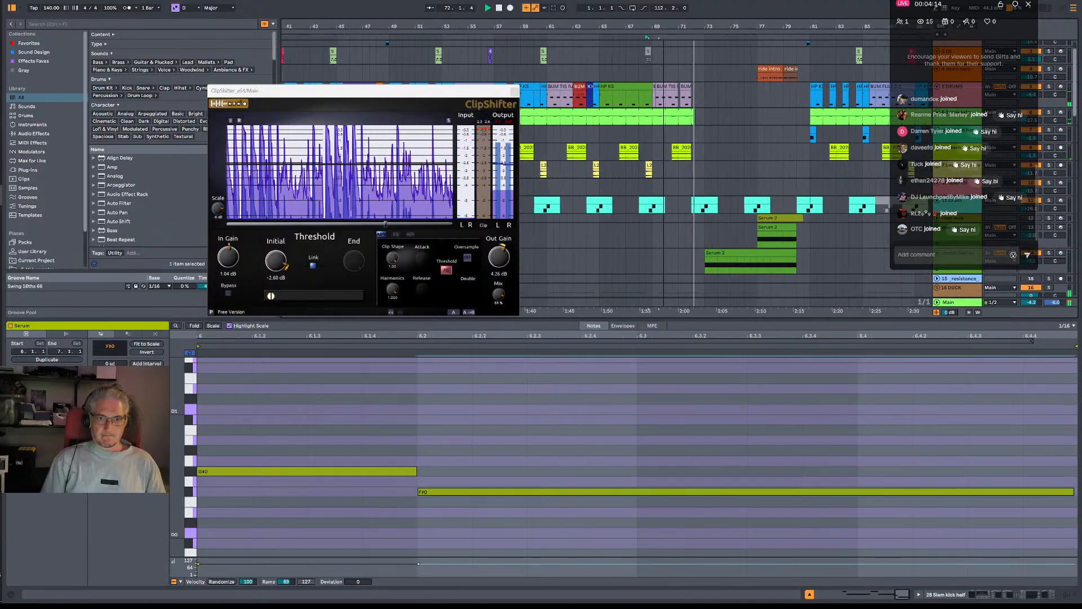
{"action": "scroll", "coordinate": [754, 162], "scroll_direction": "down", "scroll_amount": 3}
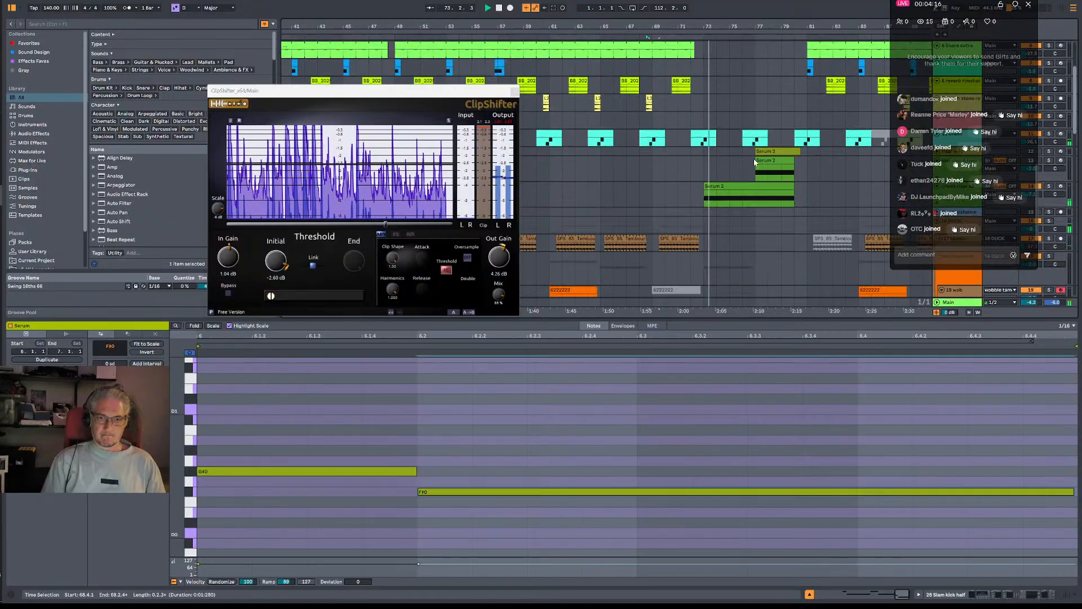
{"action": "scroll", "coordinate": [749, 186], "scroll_direction": "down", "scroll_amount": 2}
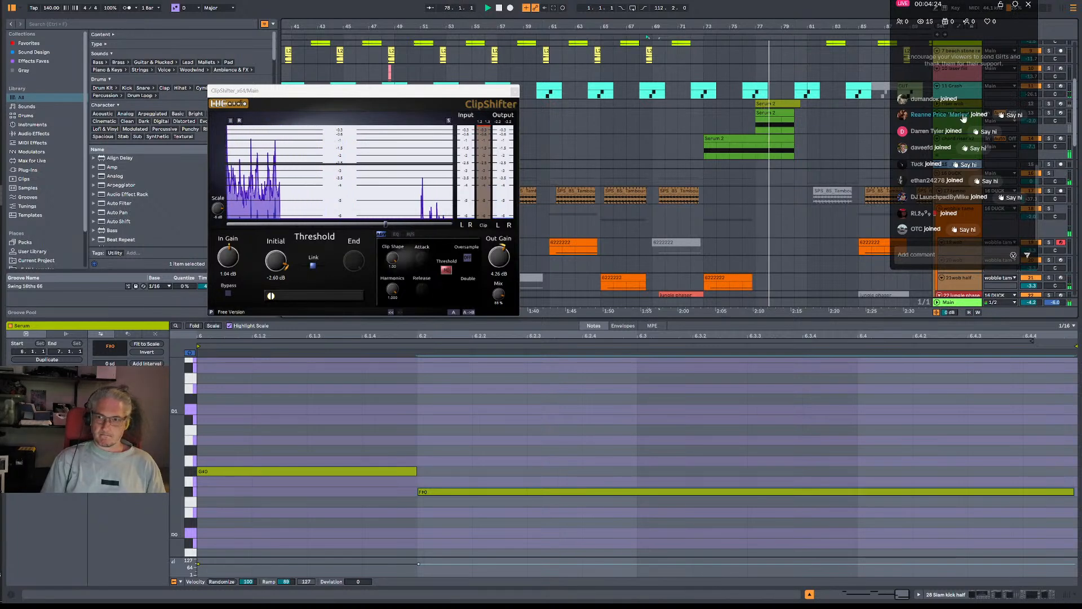
Move the livestream chat window off the track controls, lower the slider beneath ClipShifter's waveform, and close the plug-in window.
{"action": "left_click_drag", "start_coordinate": [967, 4], "coordinate": [911, 0]}
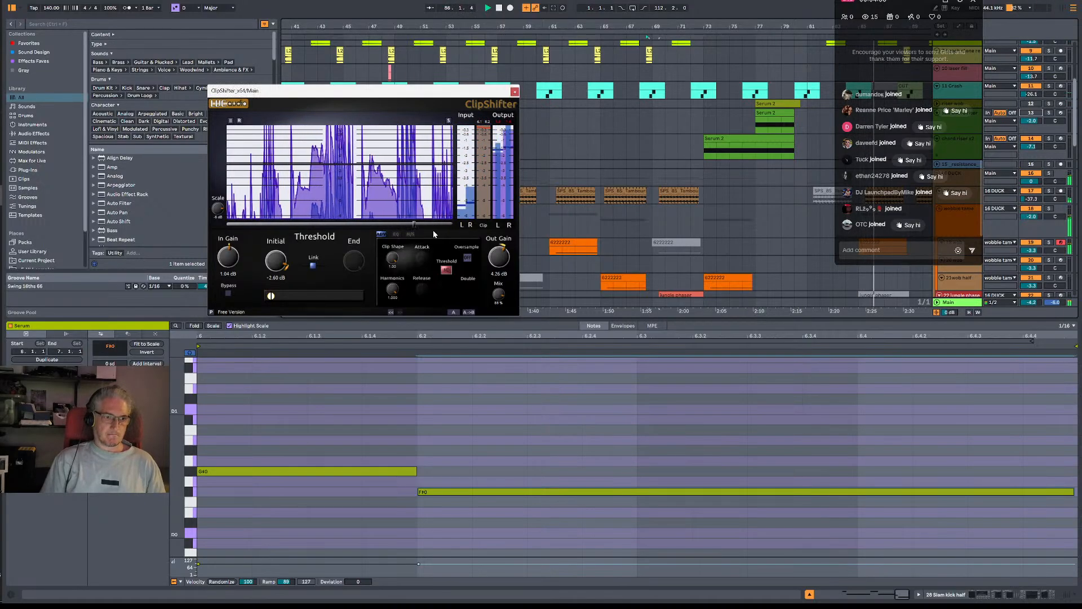
{"action": "left_click_drag", "start_coordinate": [414, 224], "coordinate": [270, 227]}
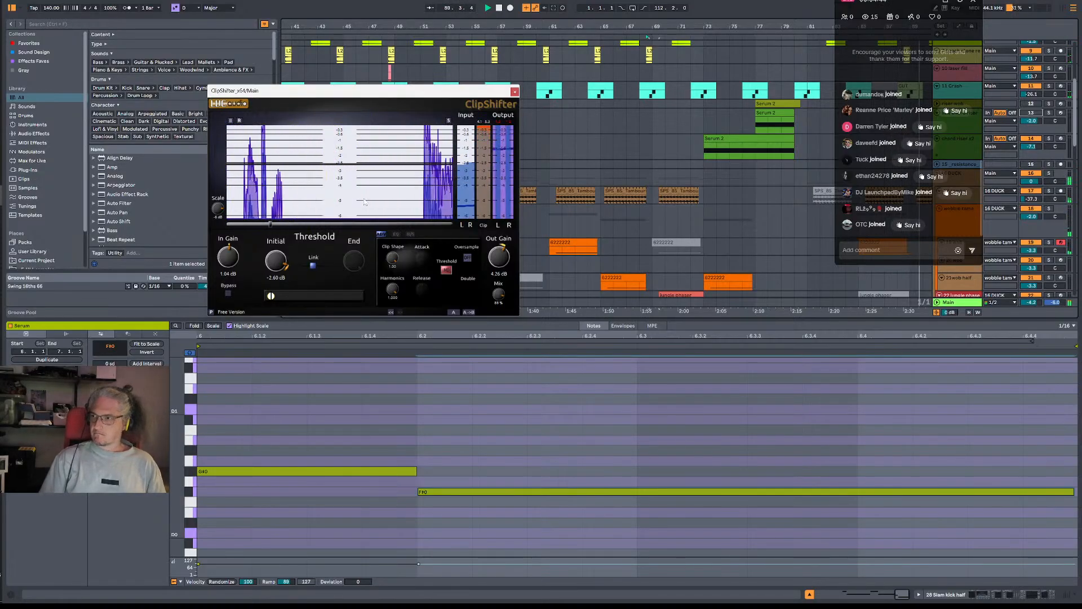
{"action": "left_click", "coordinate": [514, 91]}
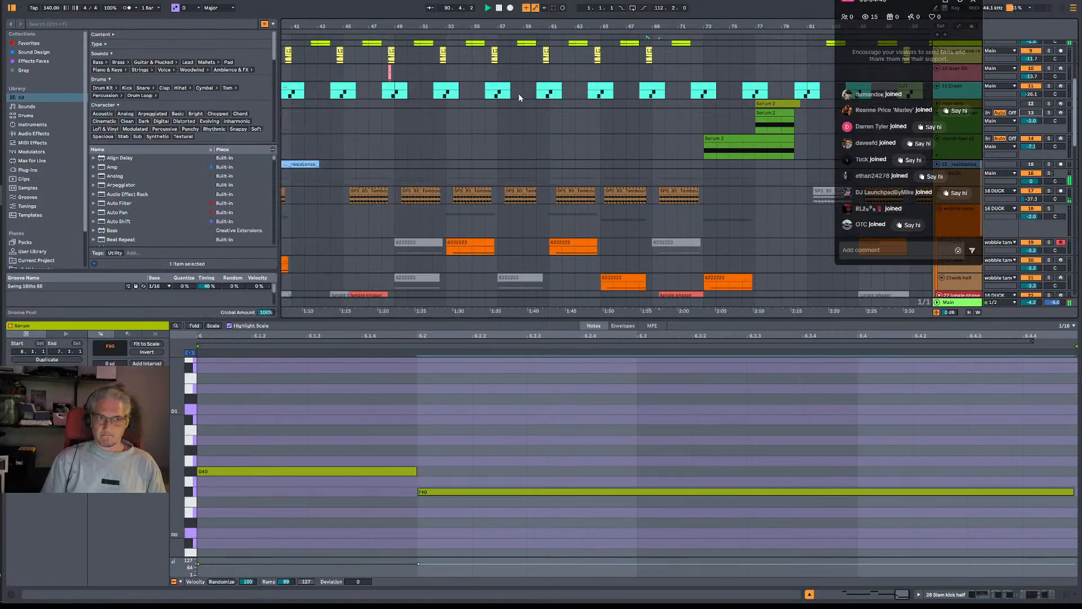
Stop playback, bring the whole arrangement into view, and play the track from its start.
{"action": "left_click_drag", "start_coordinate": [579, 26], "coordinate": [480, 29]}
{"action": "key", "text": "space"}
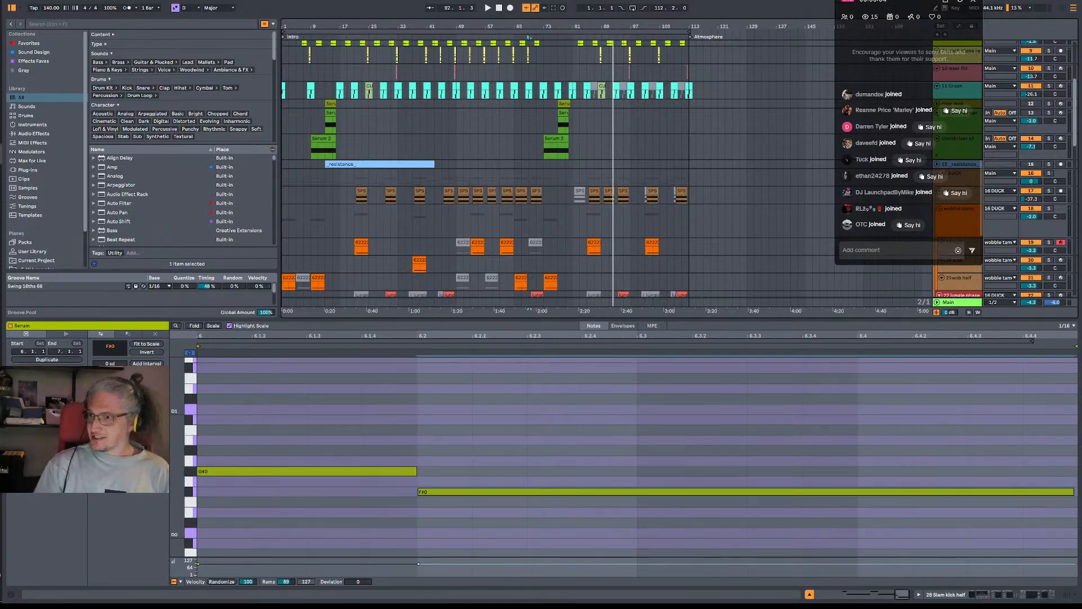
{"action": "left_click", "coordinate": [530, 74]}
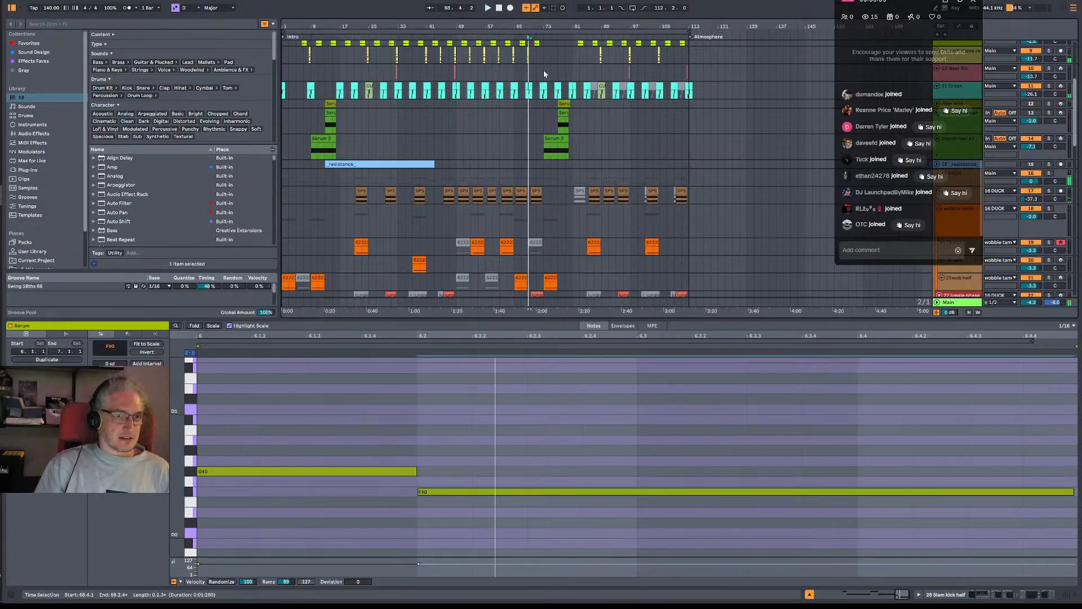
{"action": "scroll", "coordinate": [530, 74], "scroll_direction": "down", "scroll_amount": 3}
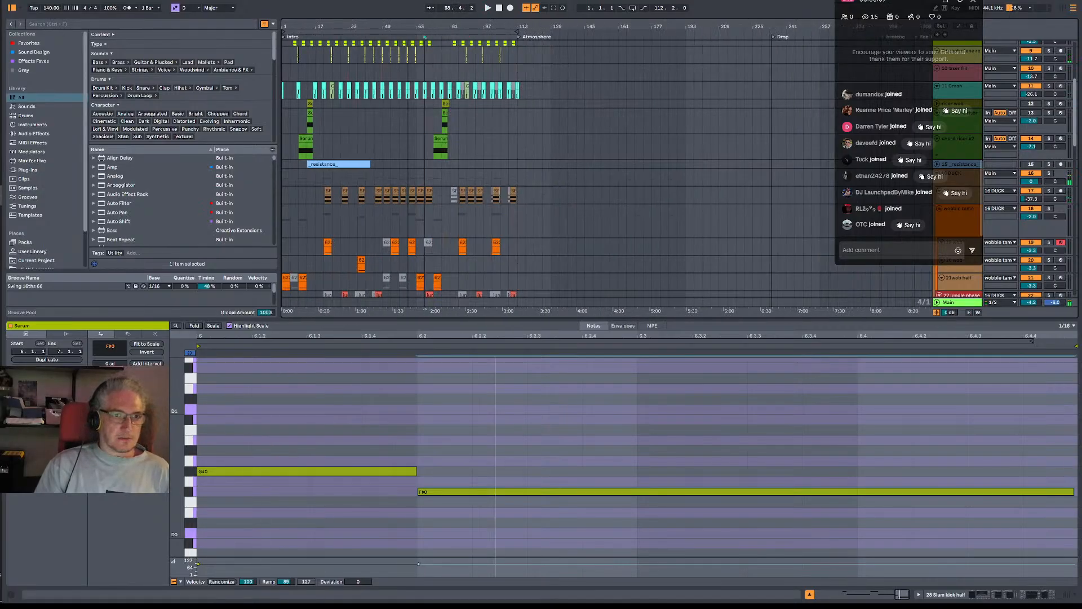
{"action": "left_click", "coordinate": [283, 71]}
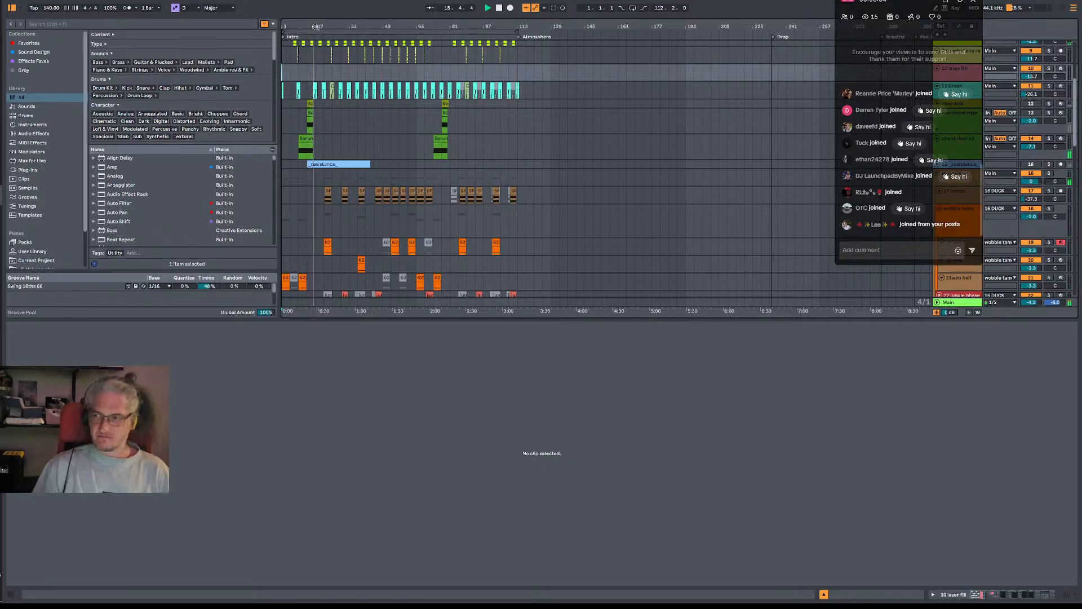
Listen on from bar 16 to about bar 34 while examining the bass, vocal and atmosphere tracks further down the arrangement.
{"action": "left_click_drag", "start_coordinate": [314, 26], "coordinate": [348, 99]}
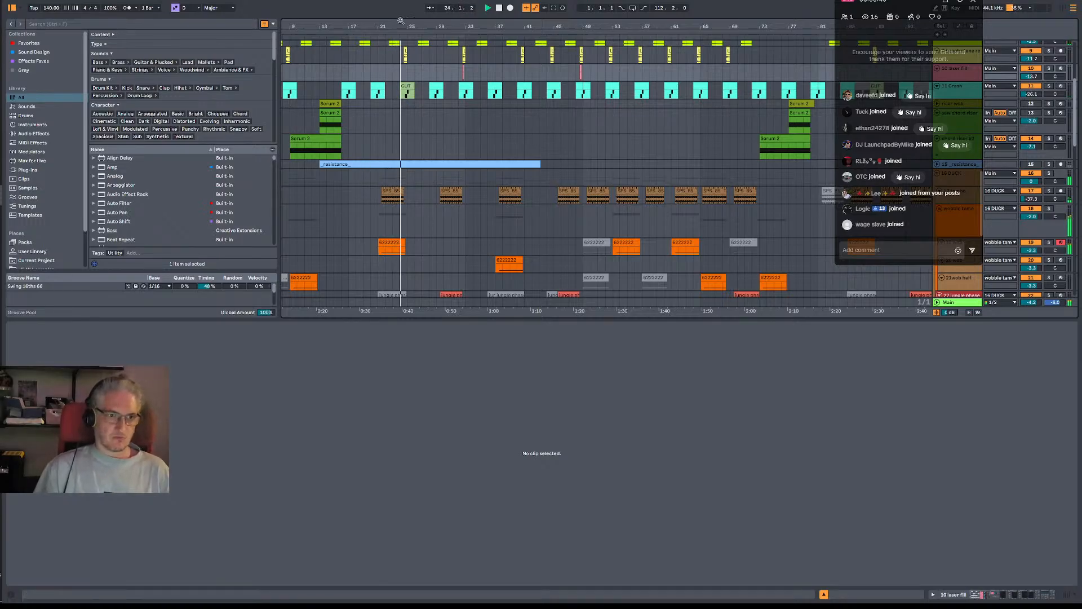
{"action": "left_click_drag", "start_coordinate": [410, 24], "coordinate": [411, 79]}
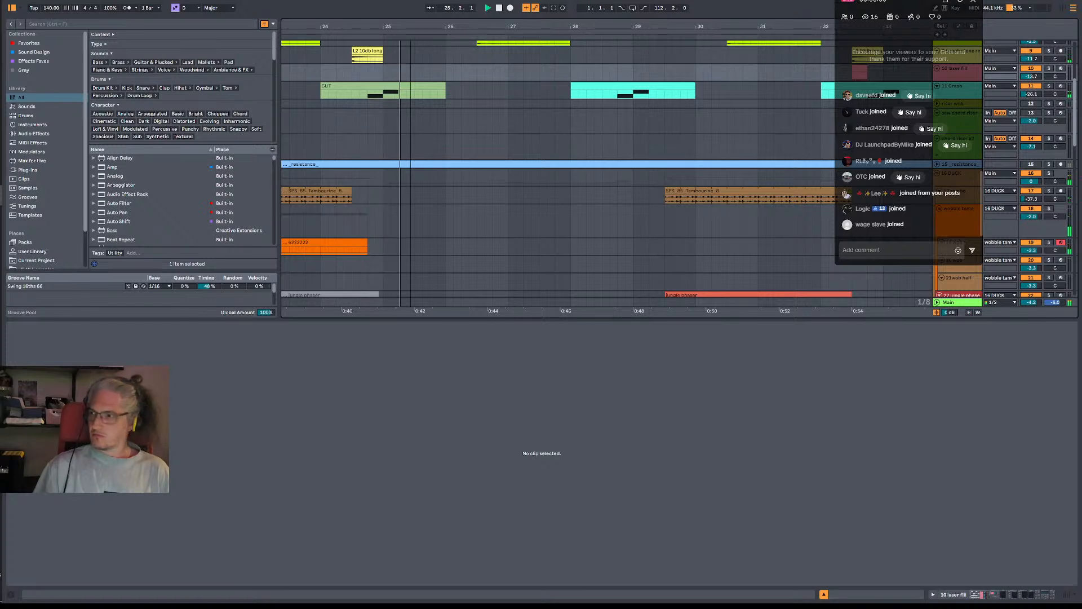
{"action": "left_click_drag", "start_coordinate": [411, 79], "coordinate": [373, 25]}
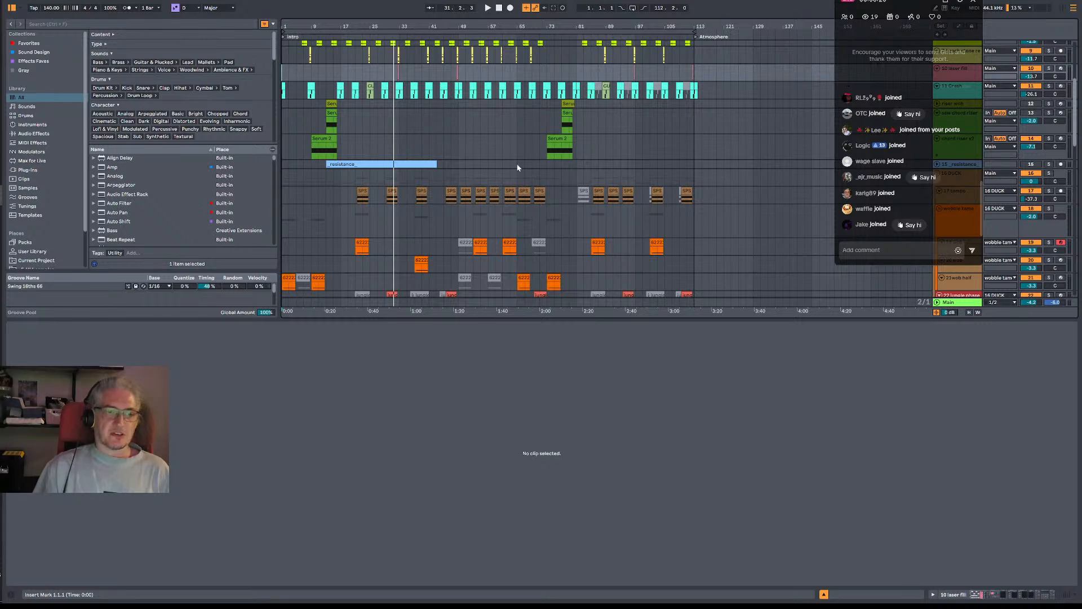
{"action": "key", "text": "space"}
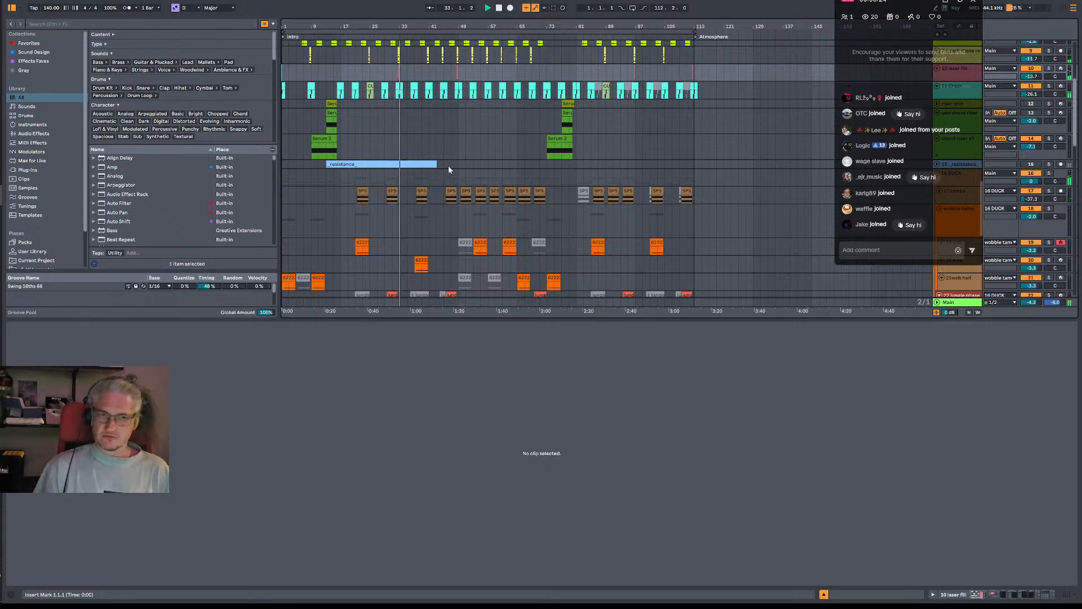
{"action": "scroll", "coordinate": [401, 160], "scroll_direction": "down", "scroll_amount": 5}
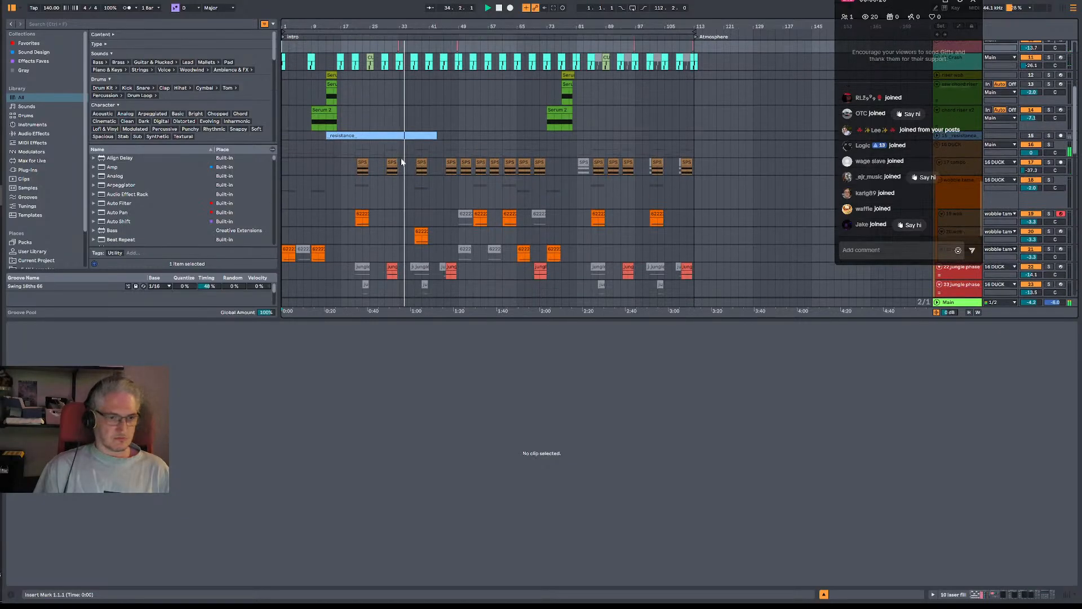
{"action": "scroll", "coordinate": [401, 161], "scroll_direction": "down", "scroll_amount": 10}
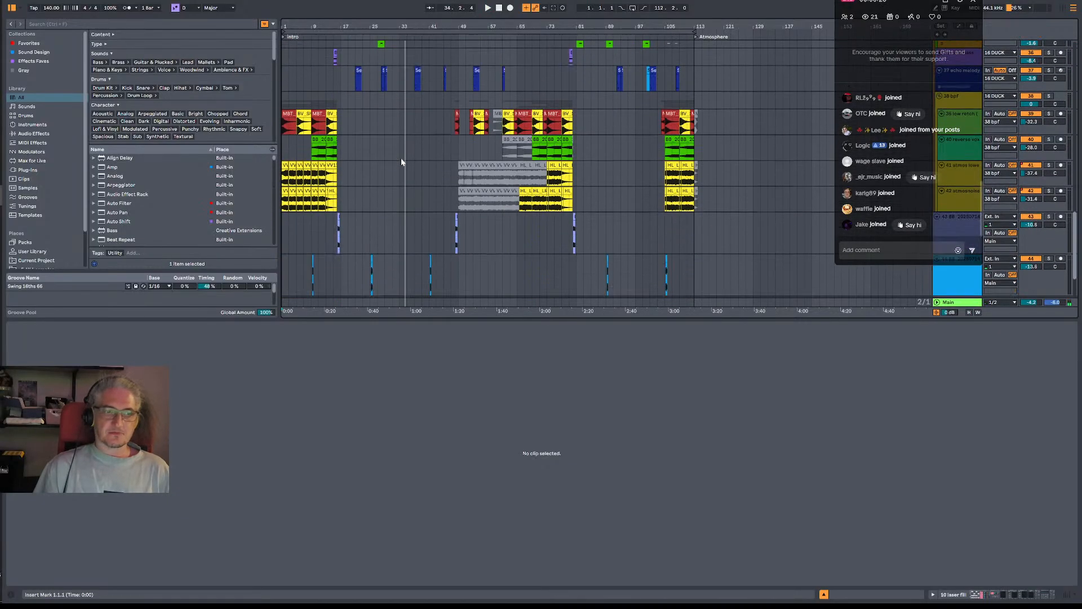
Replay the purple audio clip at bar 33 on track 45 and show that track's effect chain.
{"action": "left_click_drag", "start_coordinate": [408, 24], "coordinate": [427, 188]}
{"action": "left_click", "coordinate": [433, 259]}
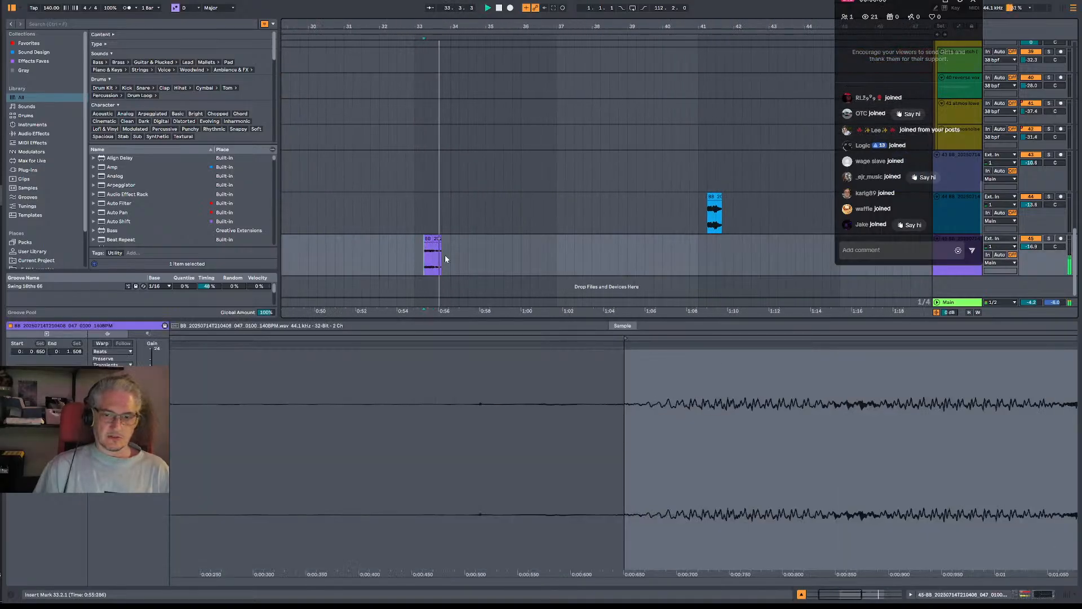
{"action": "left_click", "coordinate": [416, 260]}
{"action": "key", "text": "space"}
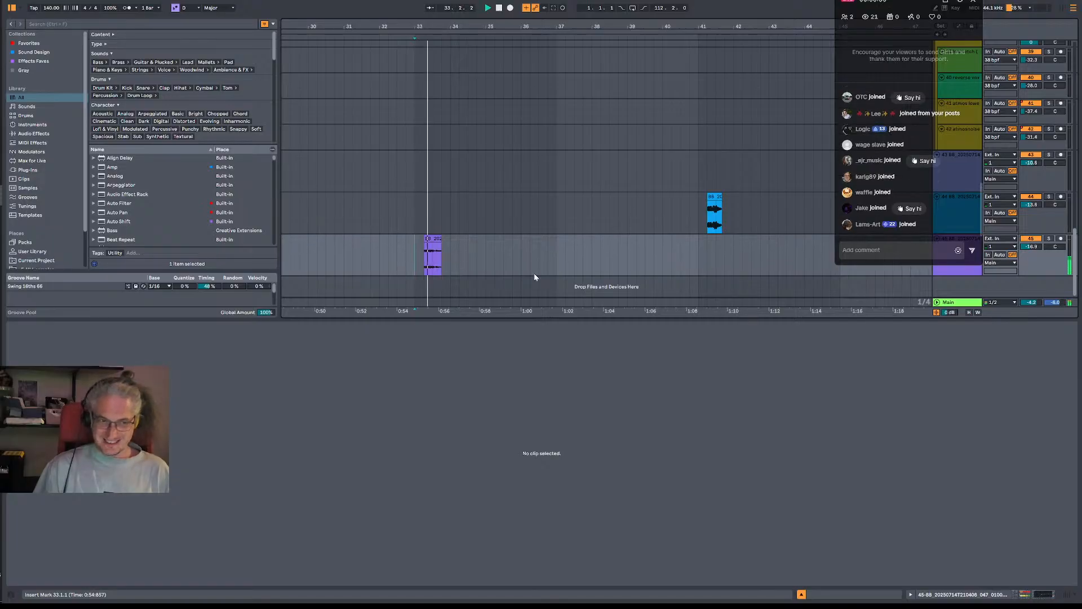
{"action": "left_click", "coordinate": [426, 260]}
{"action": "left_click", "coordinate": [964, 275]}
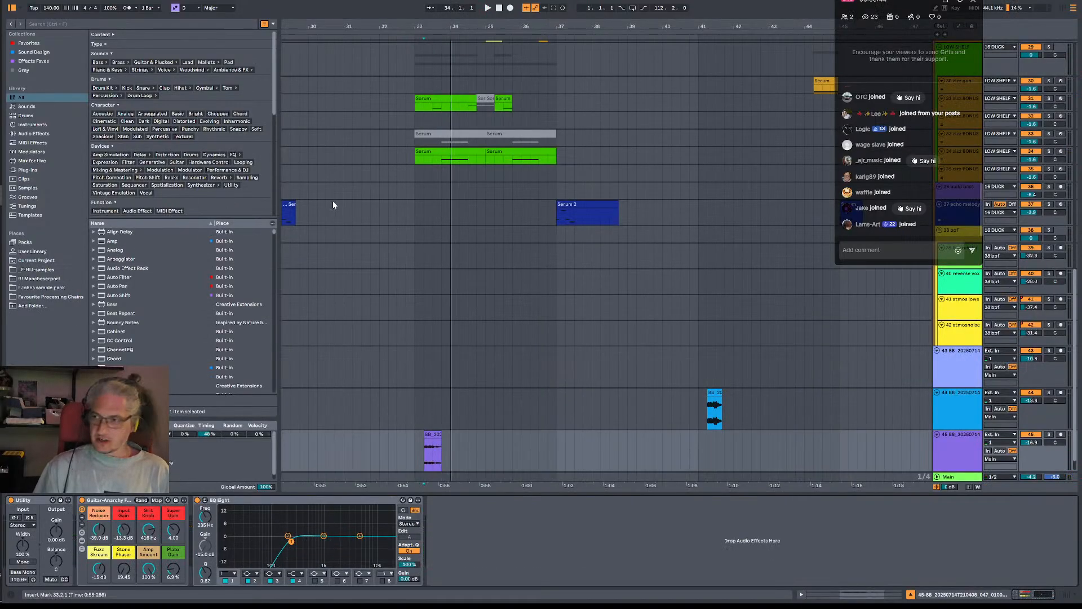
{"action": "key", "text": "space"}
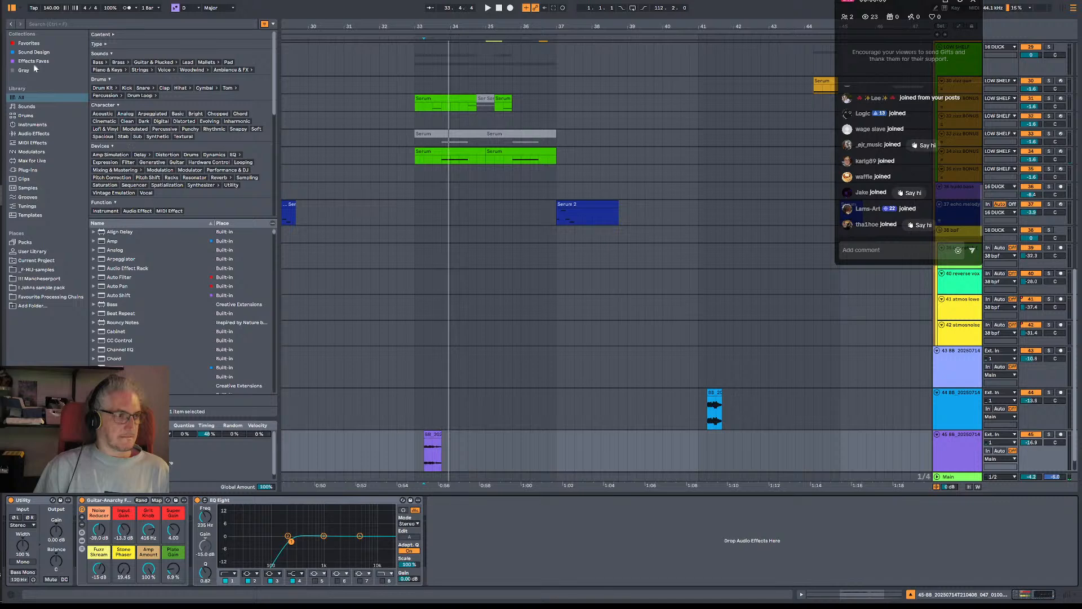
Add Chorus-Ensemble after EQ Eight on track 45 and play the clip at bar 33 through it.
{"action": "scroll", "coordinate": [129, 309], "scroll_direction": "down", "scroll_amount": 3}
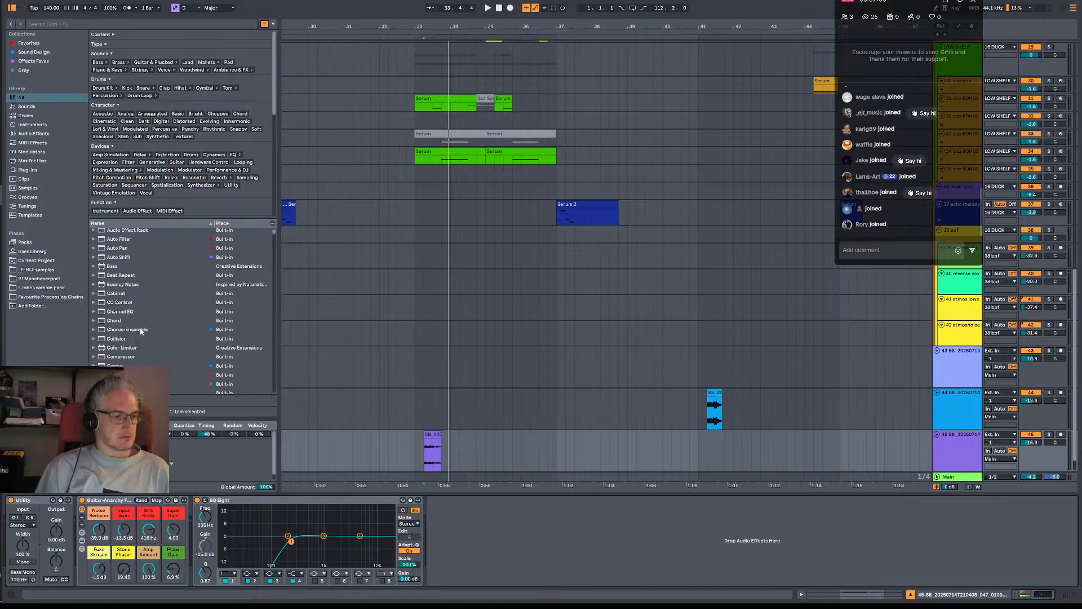
{"action": "left_click", "coordinate": [122, 332]}
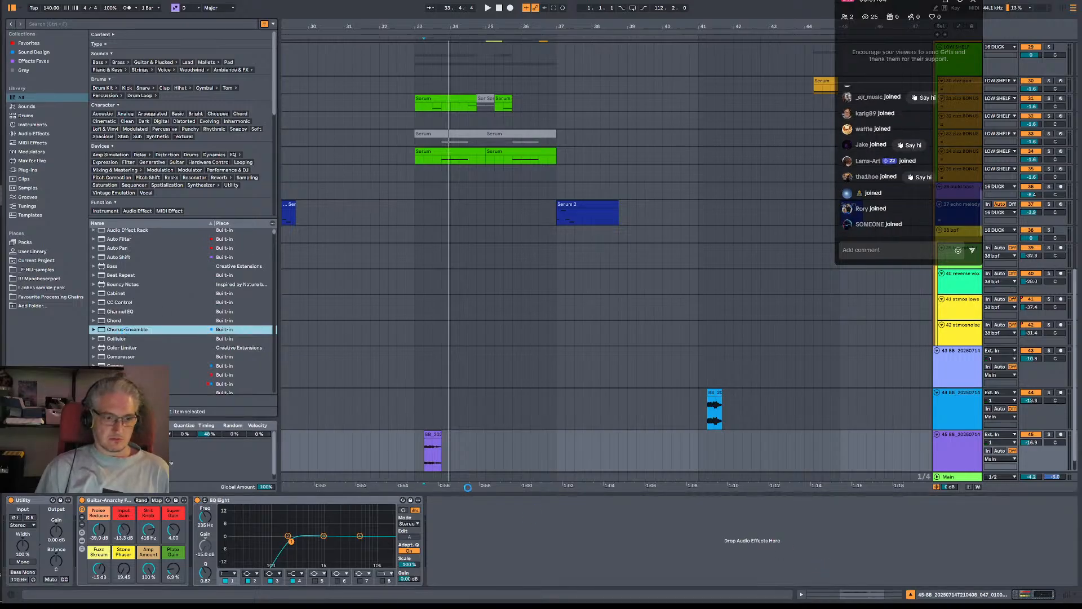
{"action": "key", "text": "Return"}
{"action": "key", "text": "space"}
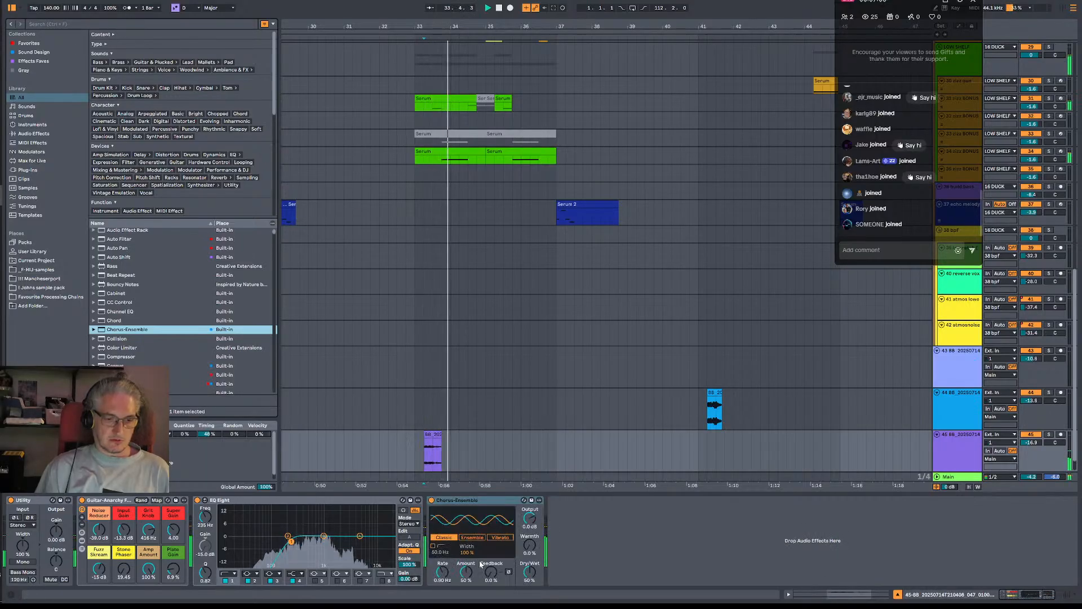
{"action": "key", "text": "space"}
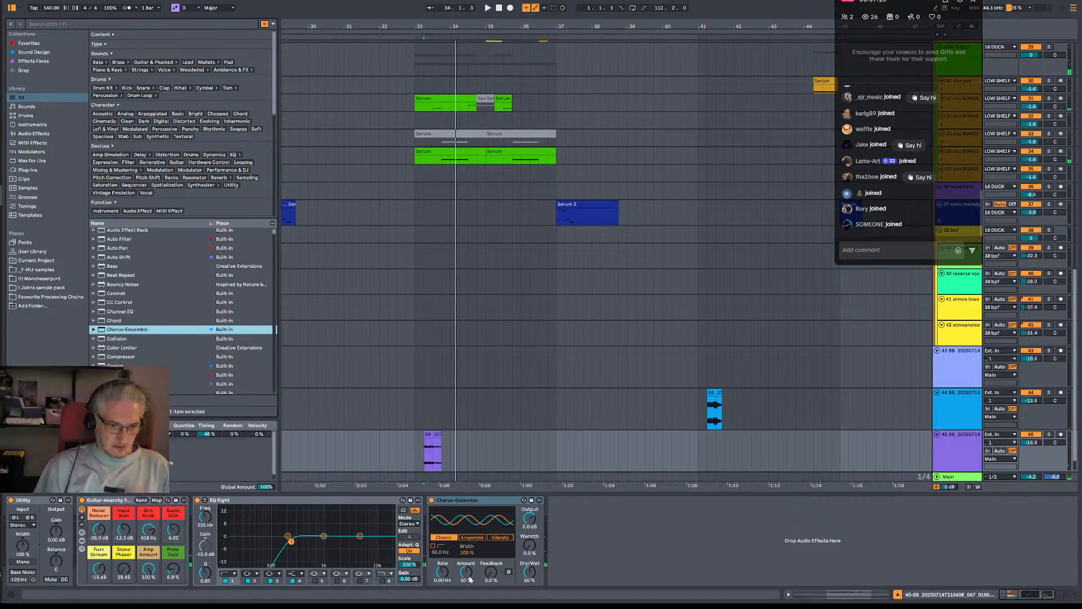
Lower Chorus-Ensemble's Dry/Wet to about 36% and replay the clip at bar 33.
{"action": "right_click", "coordinate": [445, 575]}
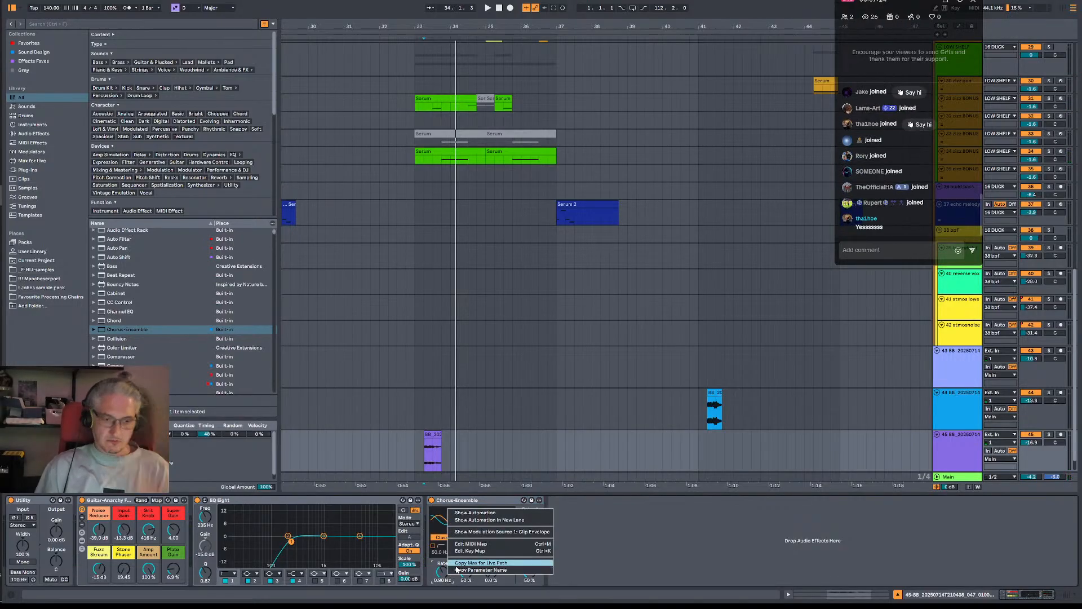
{"action": "left_click", "coordinate": [474, 502]}
{"action": "key", "text": "space"}
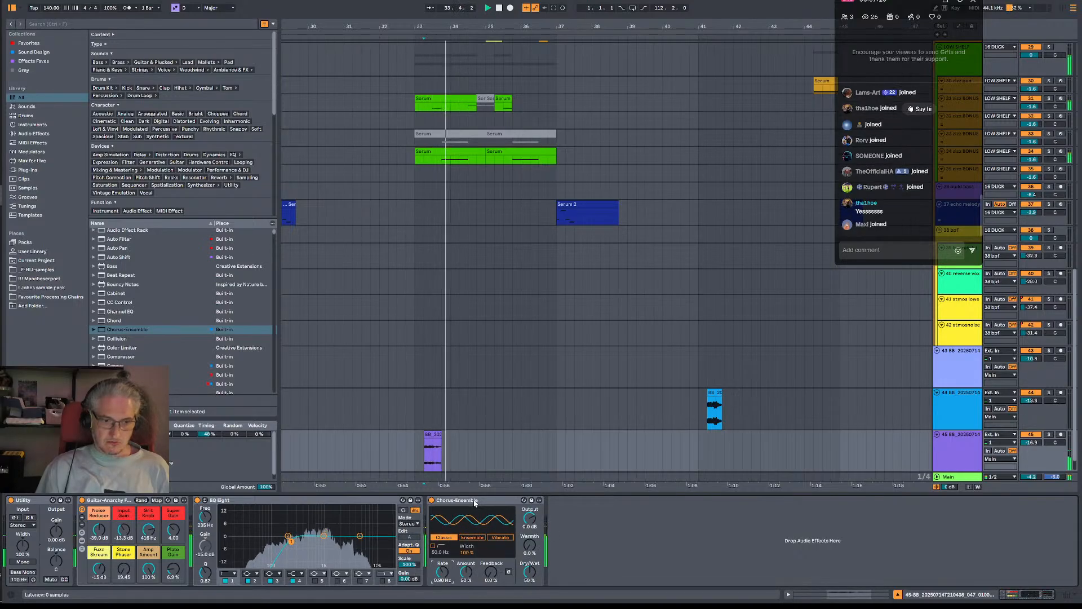
{"action": "left_click_drag", "start_coordinate": [530, 572], "coordinate": [529, 581]}
{"action": "key", "text": "space"}
{"action": "key", "text": "space"}
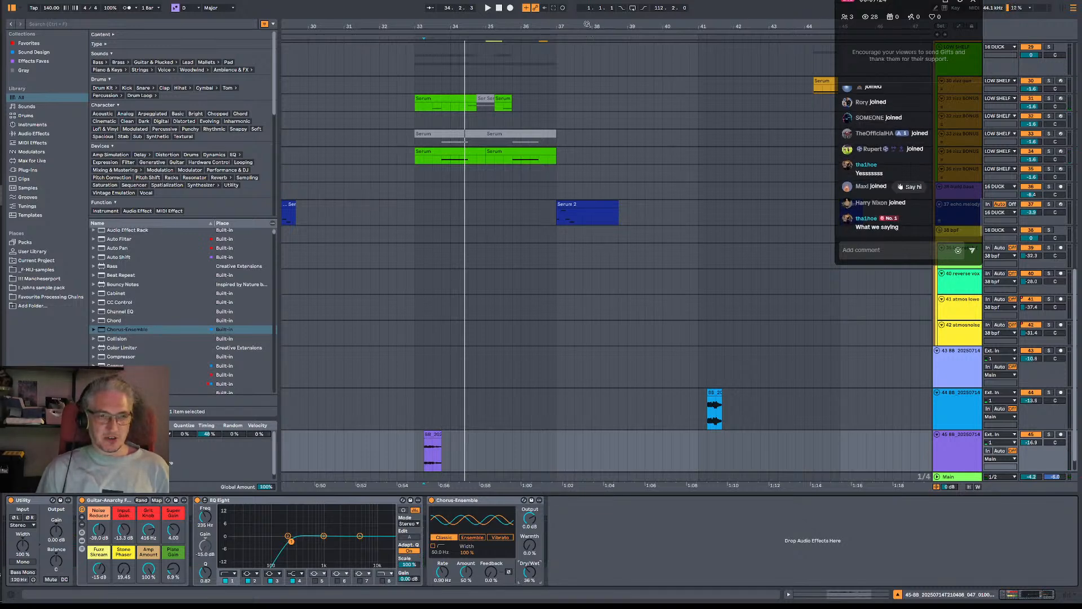
Bring the arrangement from its start to about bar 60 into view and play the passage from bar 17.
{"action": "left_click_drag", "start_coordinate": [587, 24], "coordinate": [595, 24]}
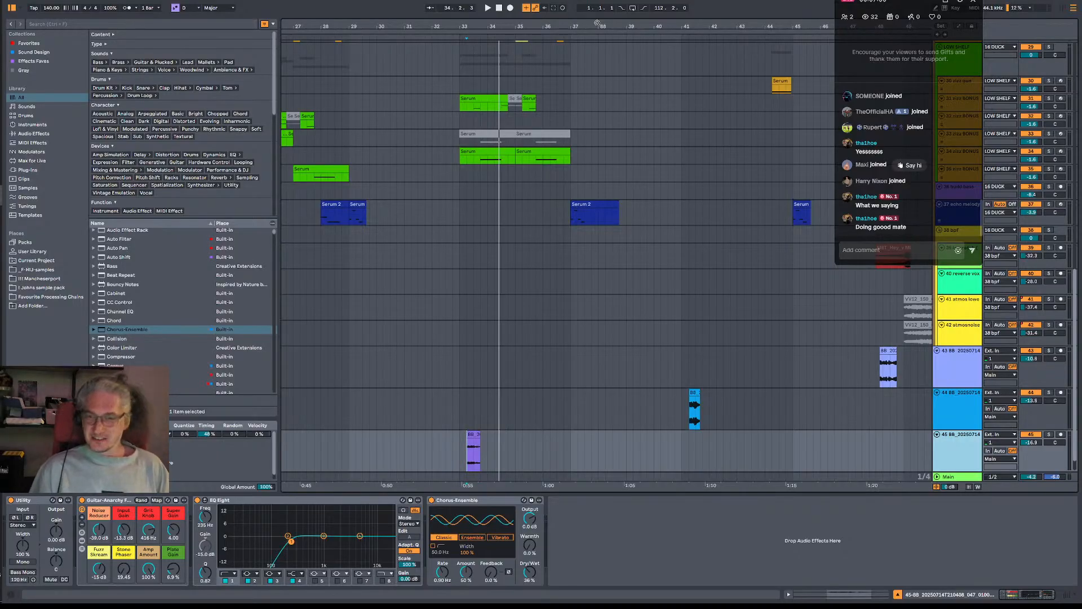
{"action": "left_click_drag", "start_coordinate": [554, 21], "coordinate": [685, 3]}
{"action": "left_click_drag", "start_coordinate": [496, 30], "coordinate": [531, 25]}
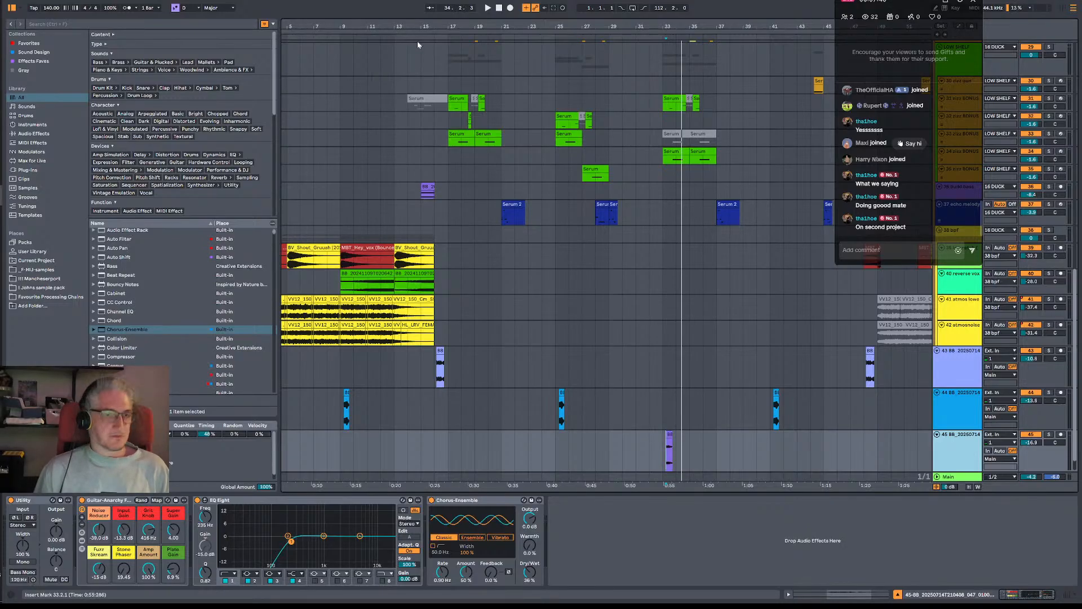
{"action": "mouse_move", "coordinate": [439, 26]}
{"action": "left_mouse_down"}
{"action": "mouse_move", "coordinate": [391, 8]}
{"action": "mouse_move", "coordinate": [434, 22]}
{"action": "left_mouse_up"}
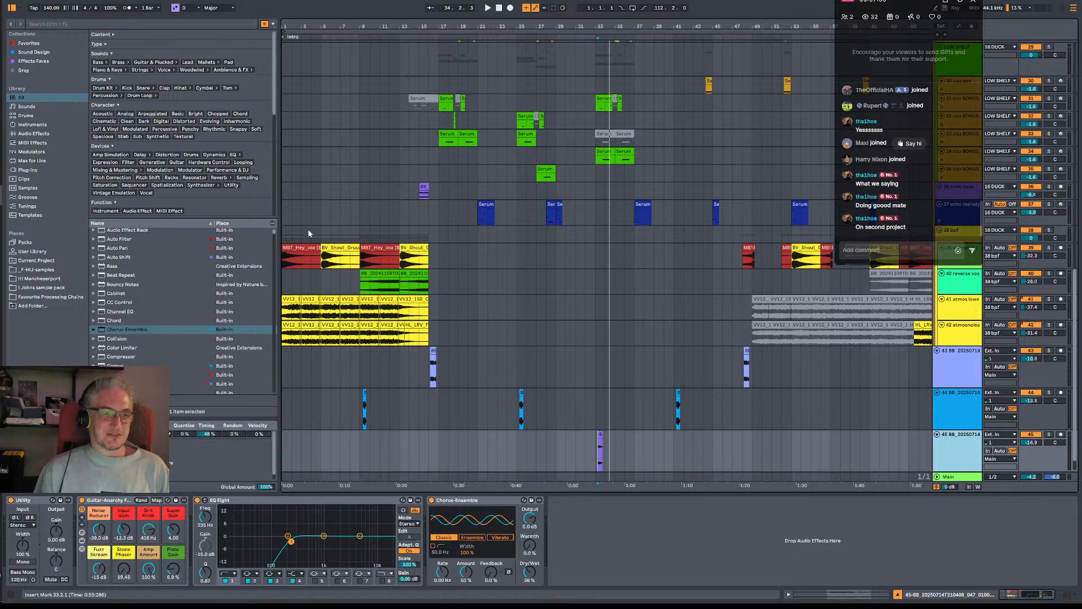
{"action": "left_click", "coordinate": [288, 235]}
{"action": "left_click", "coordinate": [435, 238]}
{"action": "key", "text": "space"}
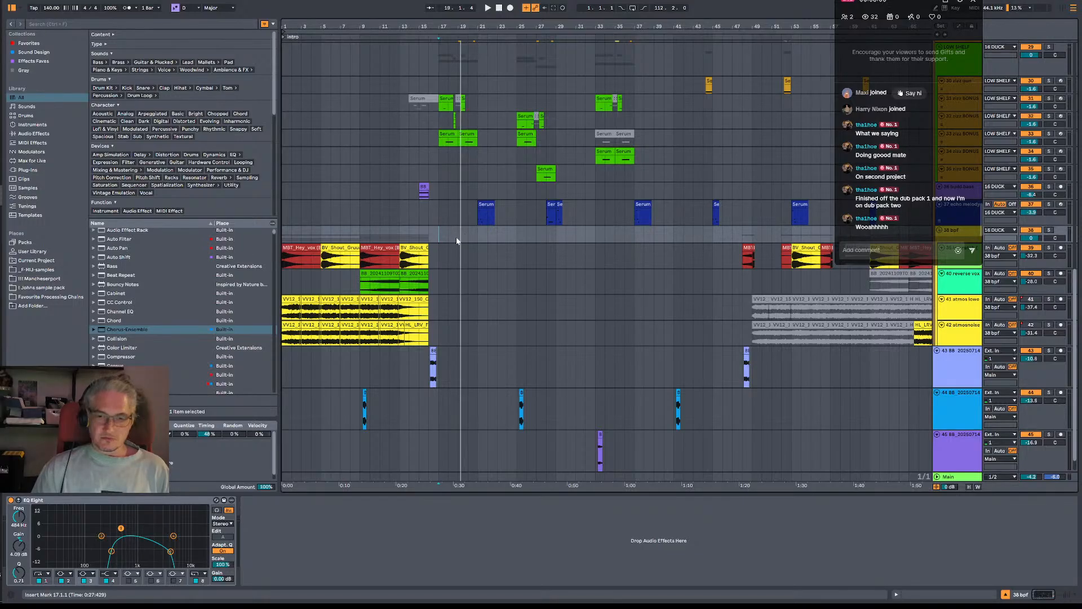
{"action": "key", "text": "space"}
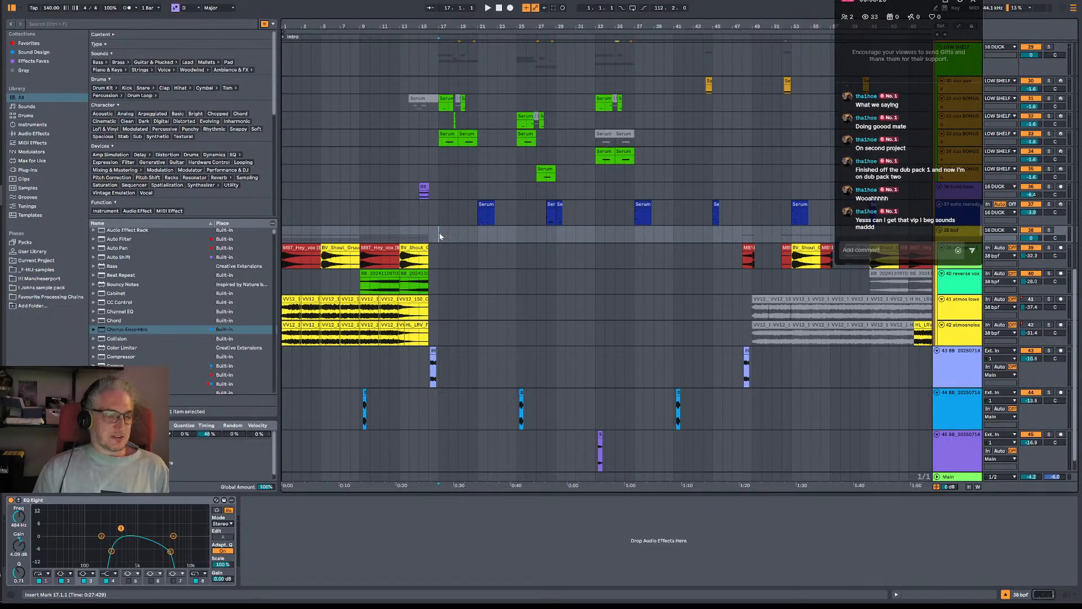
Mark bars 19 to 21 across the 38 bpf group's tracks and replay the transition from bar 16.
{"action": "left_click_drag", "start_coordinate": [439, 232], "coordinate": [478, 234]}
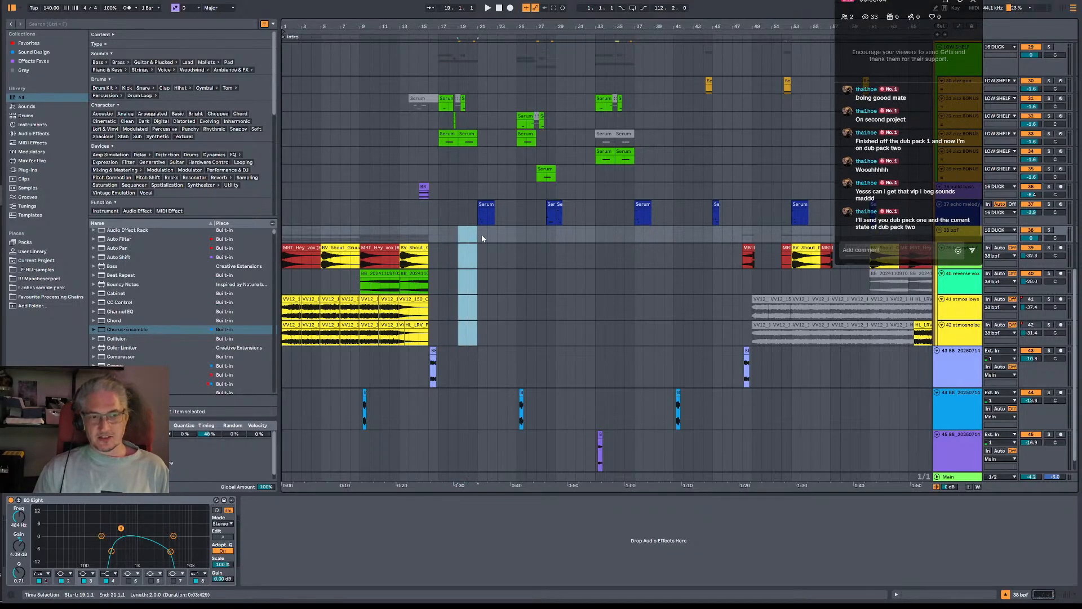
{"action": "left_click", "coordinate": [439, 239]}
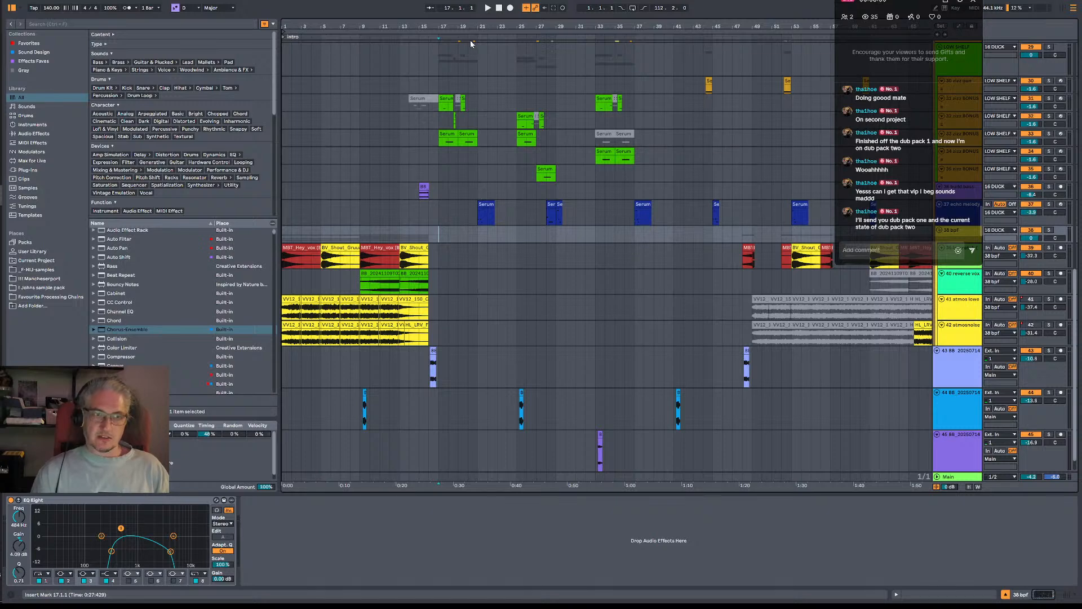
{"action": "left_click", "coordinate": [431, 229]}
{"action": "key", "text": "space"}
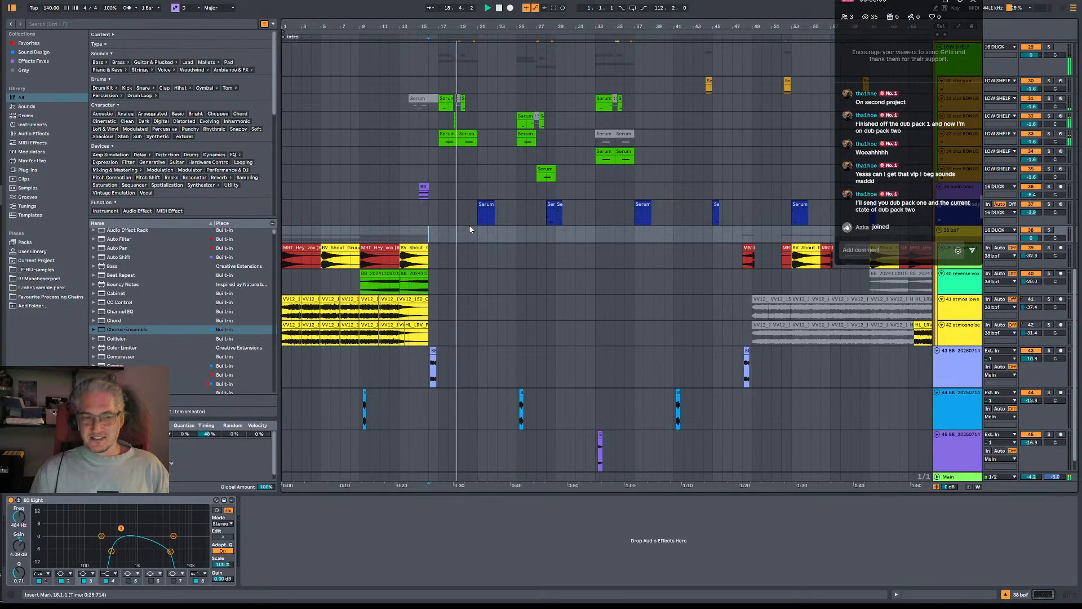
Examine the tracks around bar 18, play the Snare extra passage from 17.3 and 18.3, and check the reverb rimshot track.
{"action": "left_click_drag", "start_coordinate": [502, 26], "coordinate": [498, 62]}
{"action": "scroll", "coordinate": [382, 203], "scroll_direction": "up", "scroll_amount": 10}
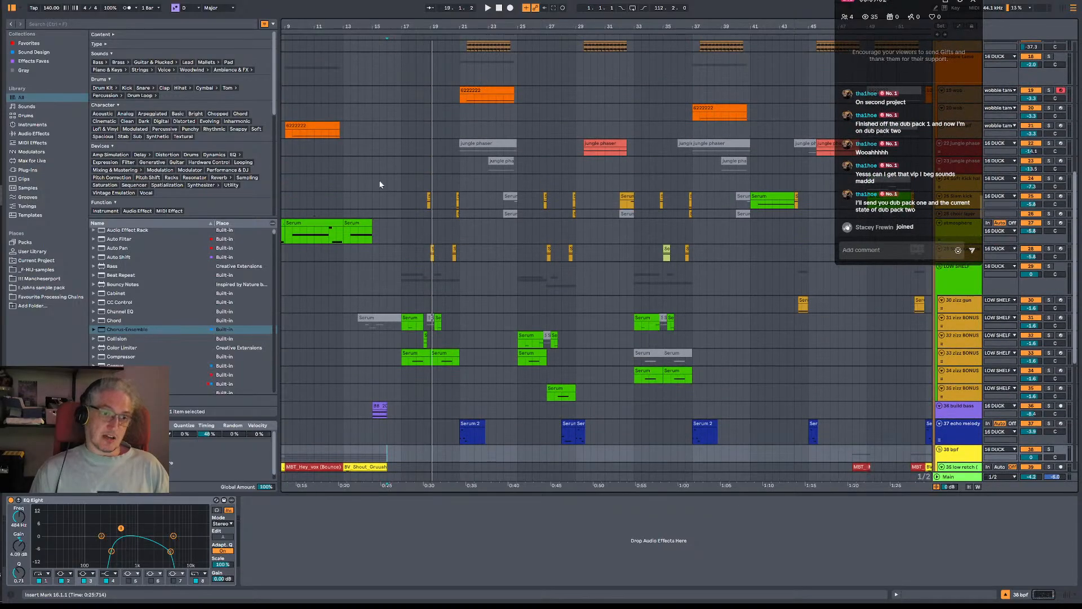
{"action": "scroll", "coordinate": [448, 197], "scroll_direction": "up", "scroll_amount": 7}
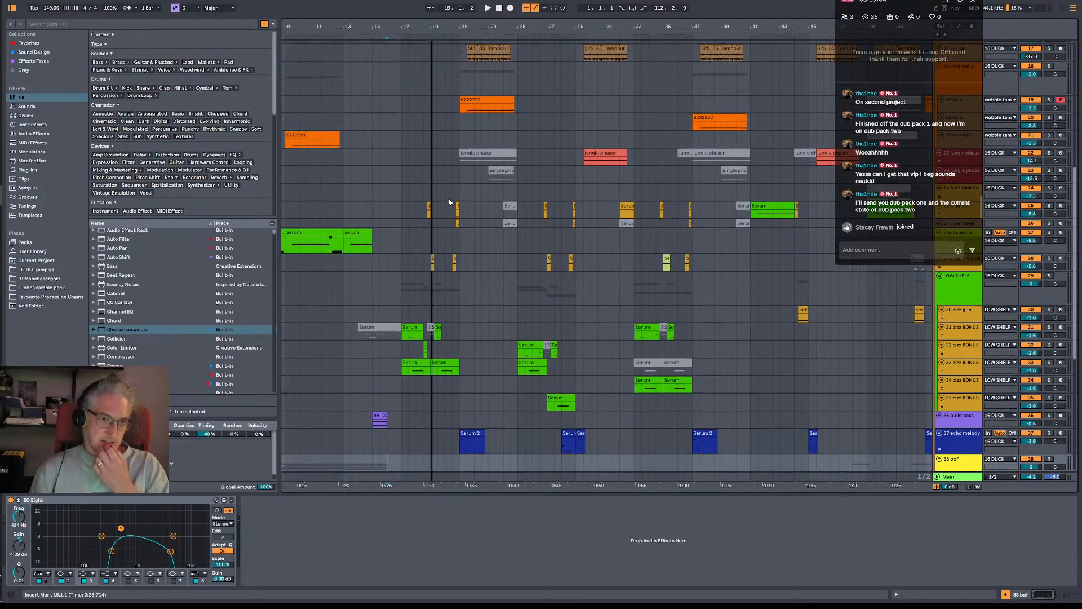
{"action": "scroll", "coordinate": [506, 100], "scroll_direction": "up", "scroll_amount": 5}
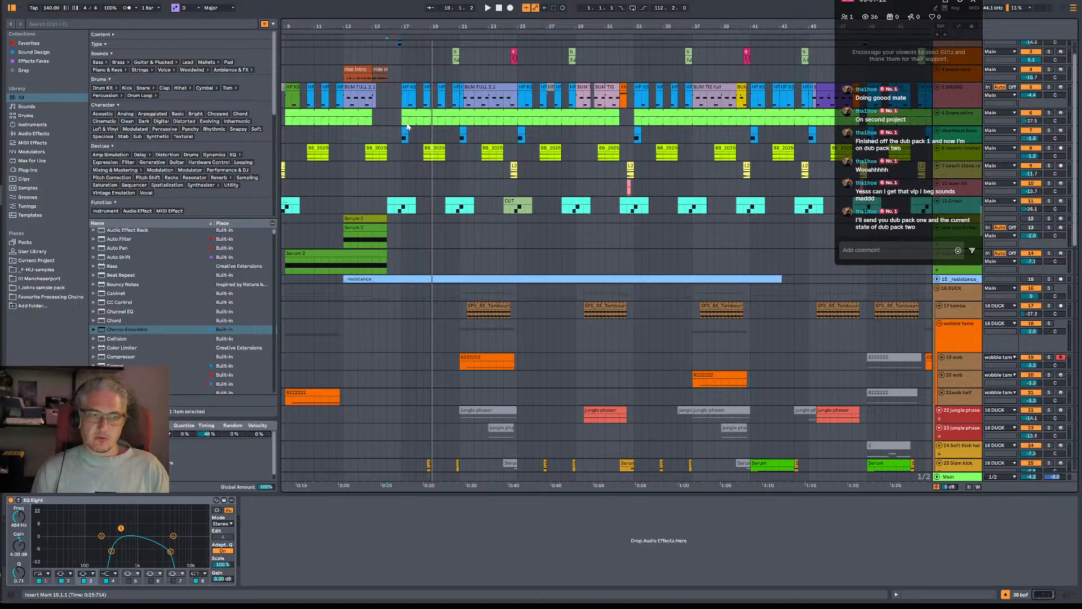
{"action": "left_click", "coordinate": [407, 125]}
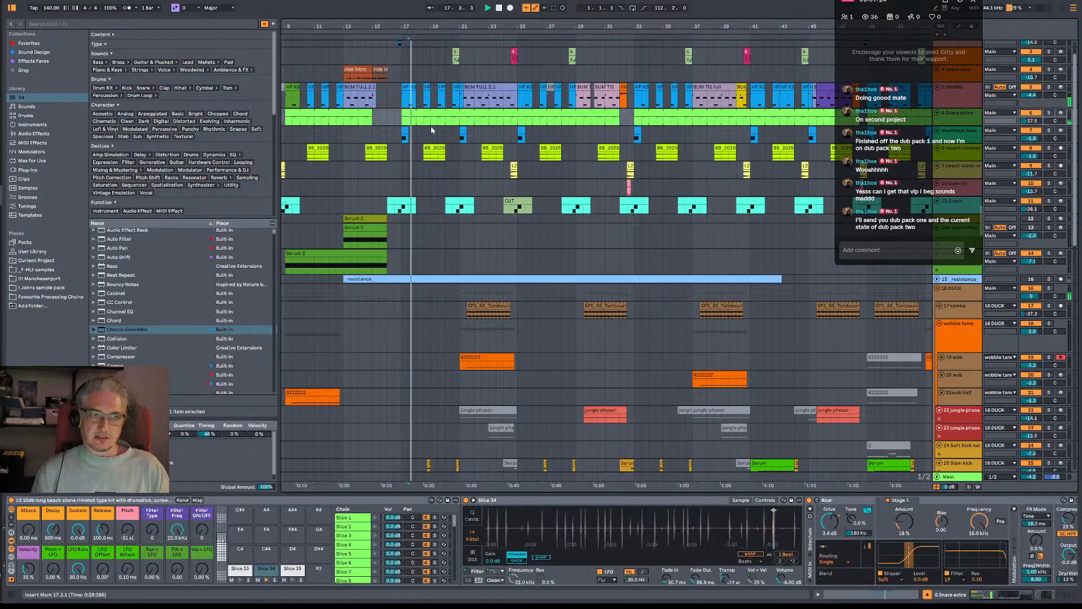
{"action": "left_click", "coordinate": [426, 121]}
{"action": "key", "text": "space"}
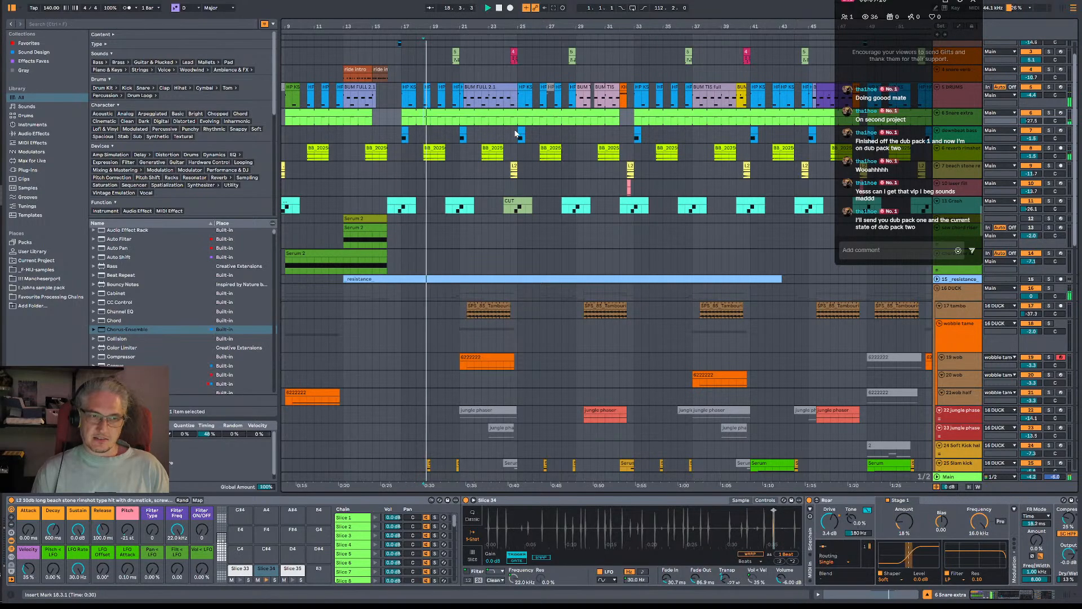
{"action": "left_click", "coordinate": [1052, 150]}
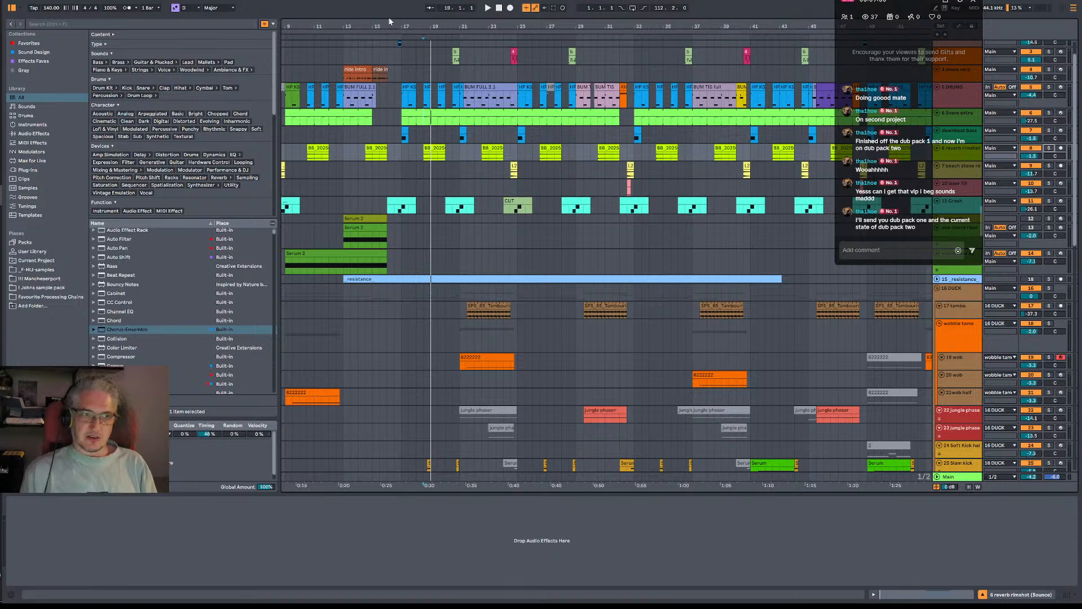
Play the arrangement from bar 13, stop playback, and bring a wider stretch of the arrangement into view.
{"action": "left_click_drag", "start_coordinate": [418, 26], "coordinate": [473, 11]}
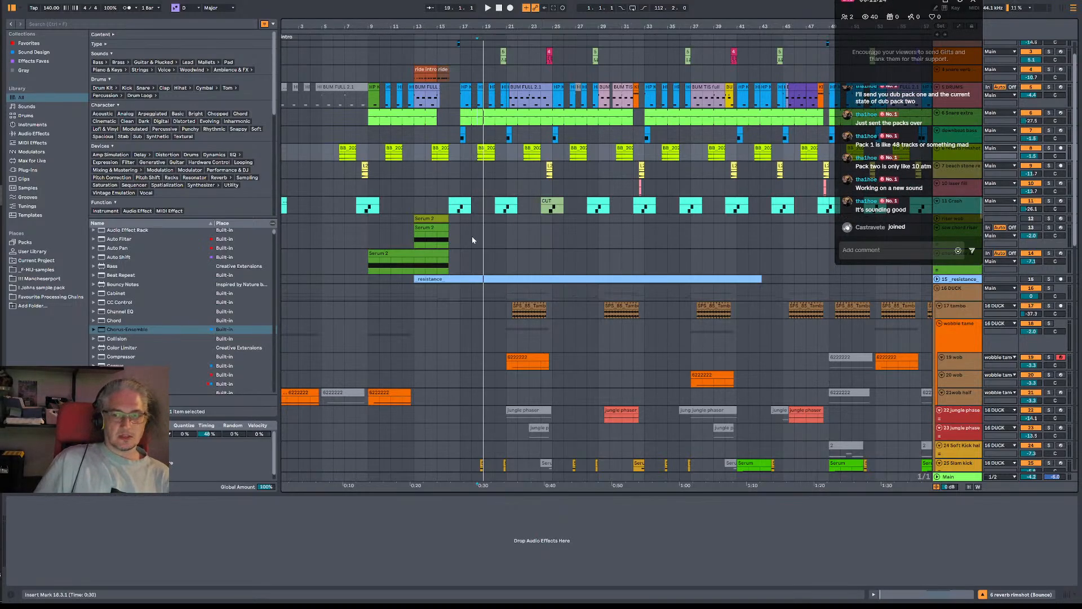
{"action": "left_click", "coordinate": [437, 206]}
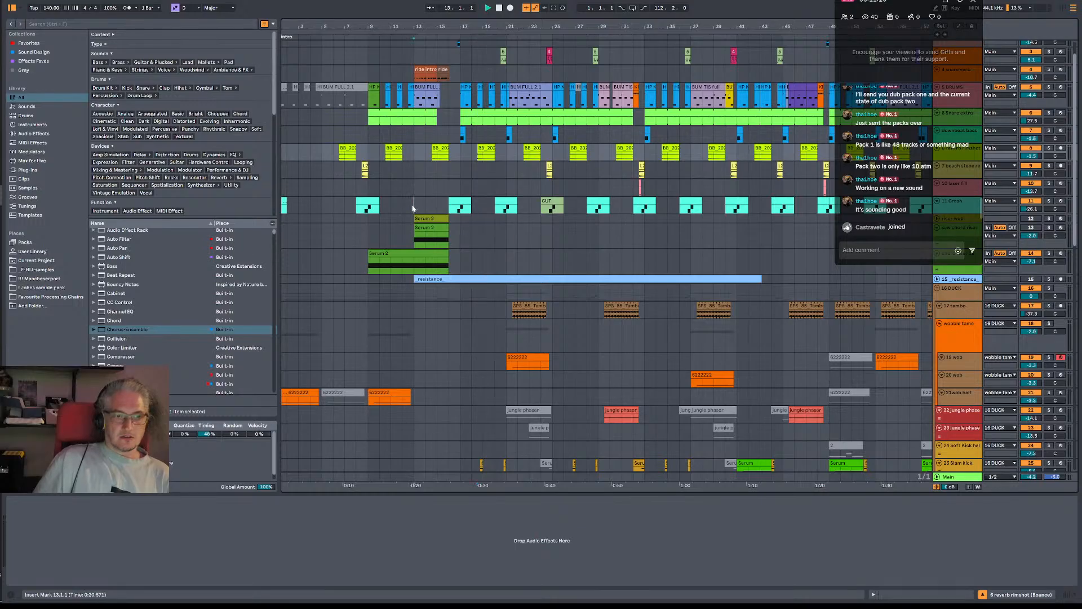
{"action": "key", "text": "space"}
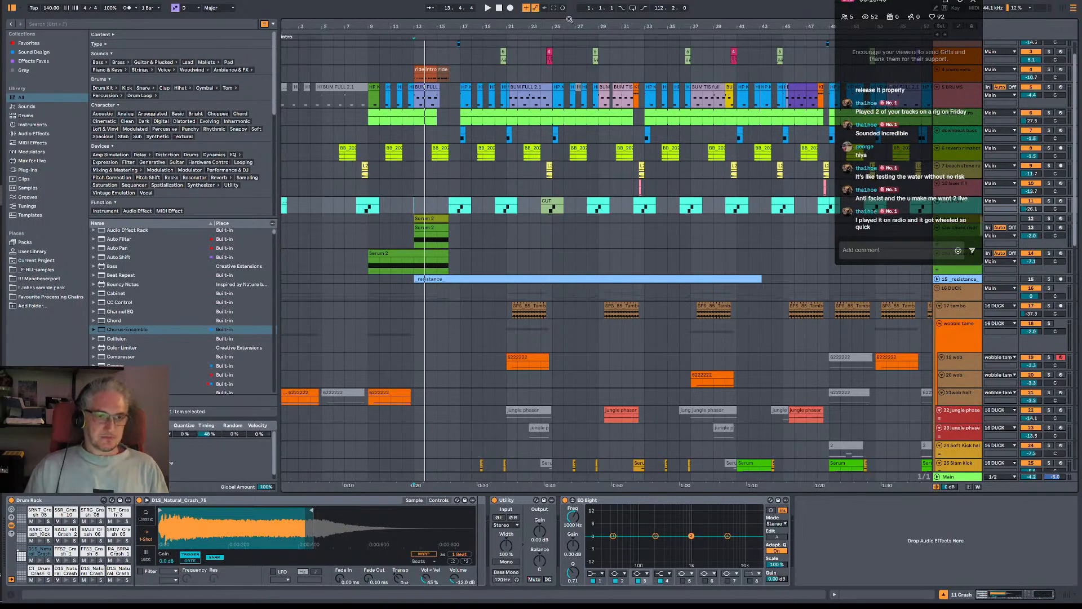
{"action": "left_click_drag", "start_coordinate": [567, 22], "coordinate": [429, 23]}
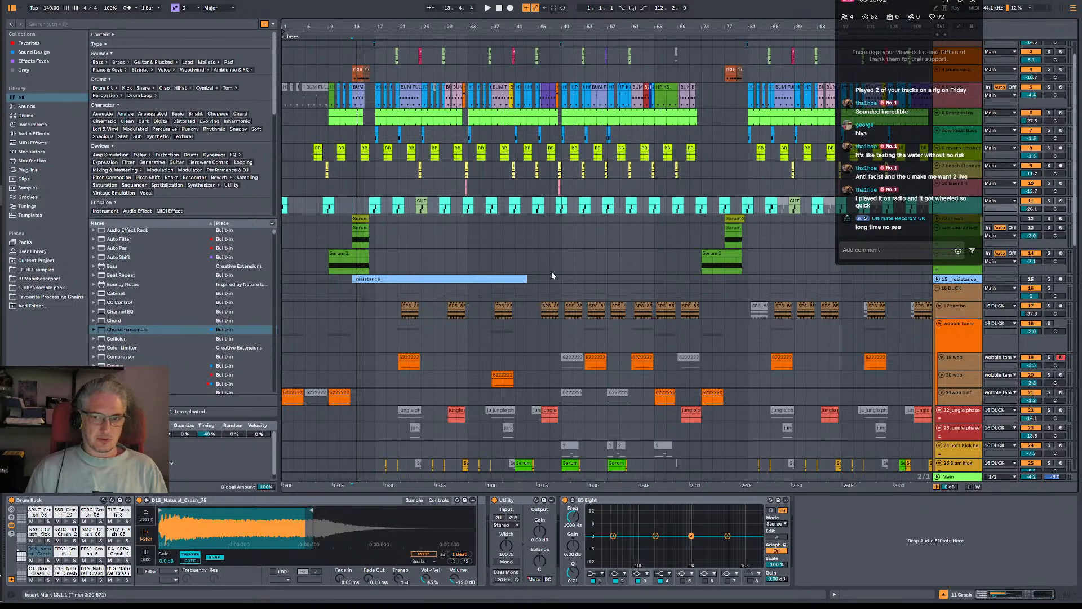
Play the transition into bar 17 from bar 15 and again from bar 16 on the 43 BB_20250714 track.
{"action": "scroll", "coordinate": [551, 272], "scroll_direction": "down", "scroll_amount": 10}
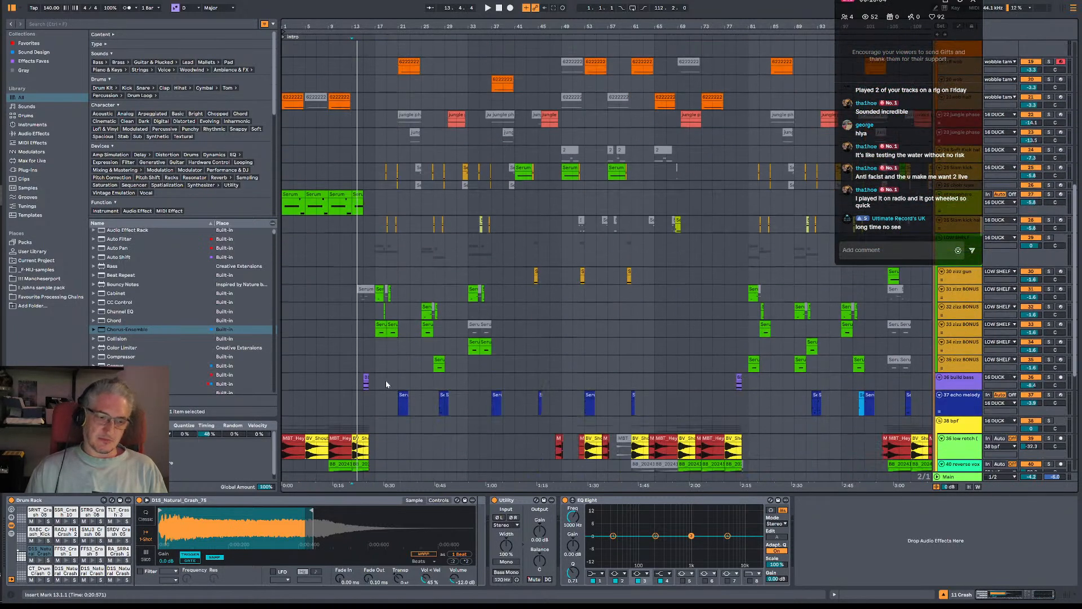
{"action": "scroll", "coordinate": [385, 383], "scroll_direction": "down", "scroll_amount": 6}
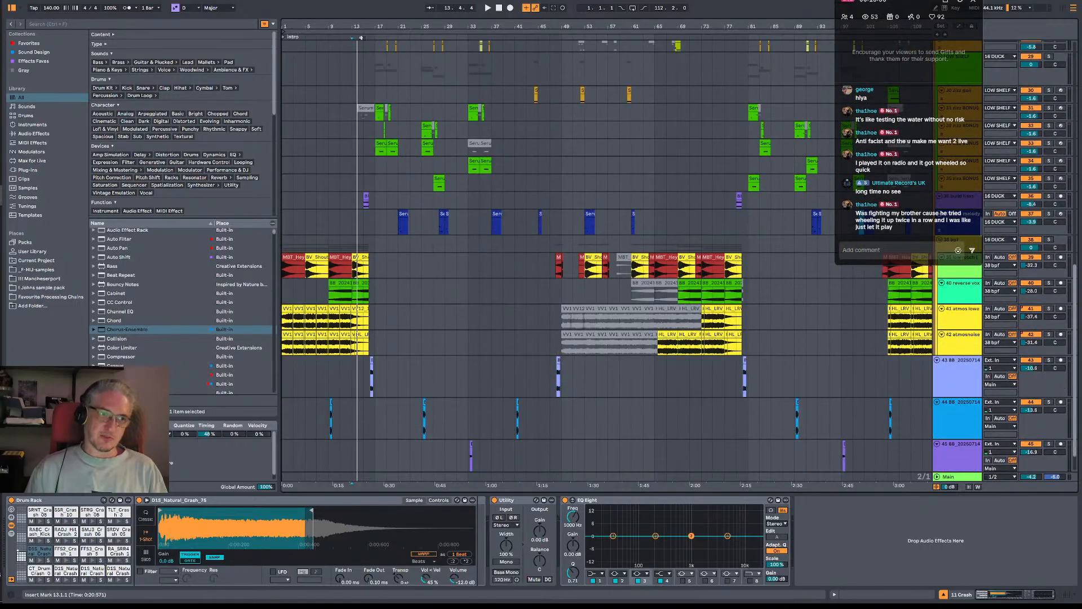
{"action": "left_click_drag", "start_coordinate": [359, 25], "coordinate": [401, 24]}
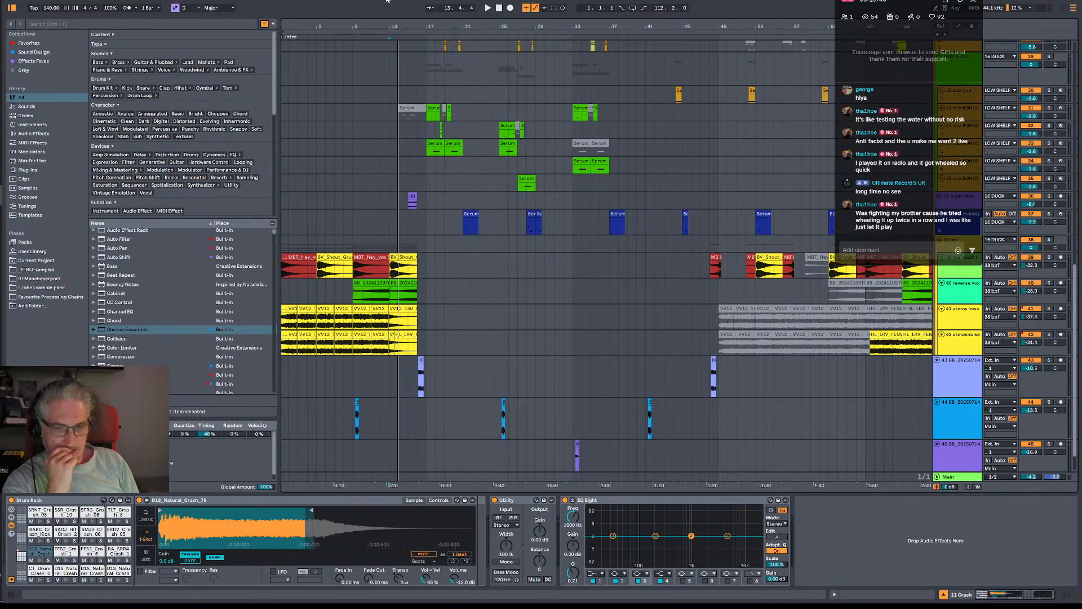
{"action": "left_click", "coordinate": [408, 374]}
{"action": "key", "text": "space"}
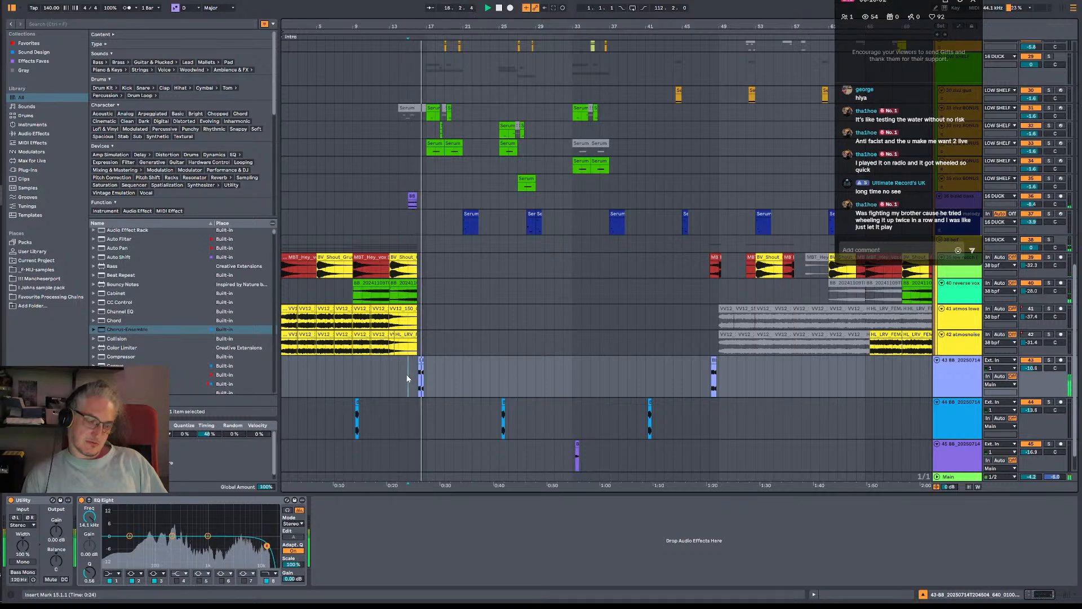
{"action": "key", "text": "space"}
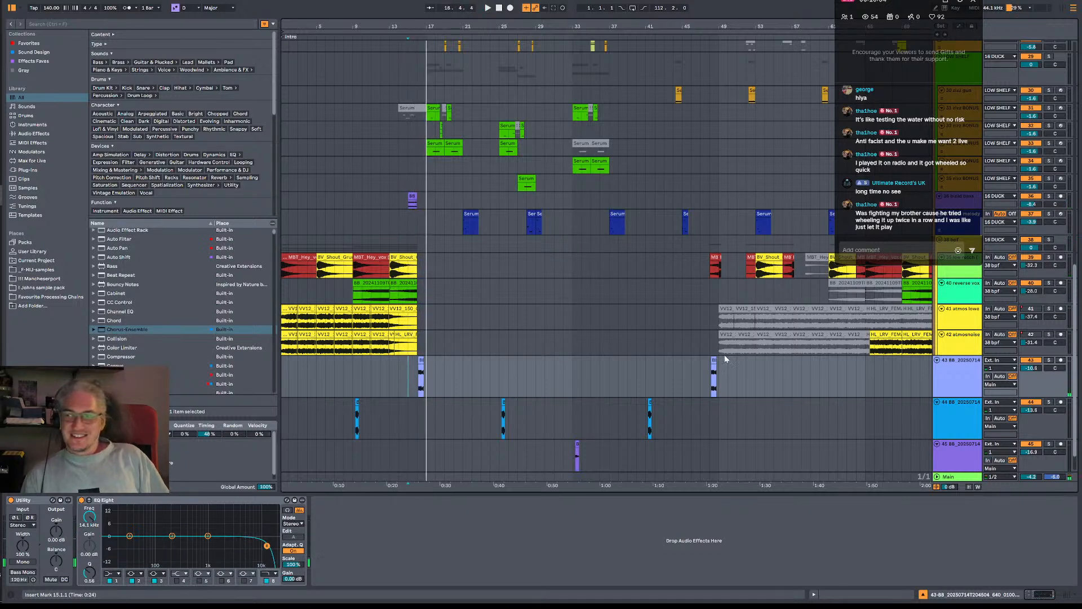
{"action": "left_click", "coordinate": [420, 372]}
{"action": "key", "text": "space"}
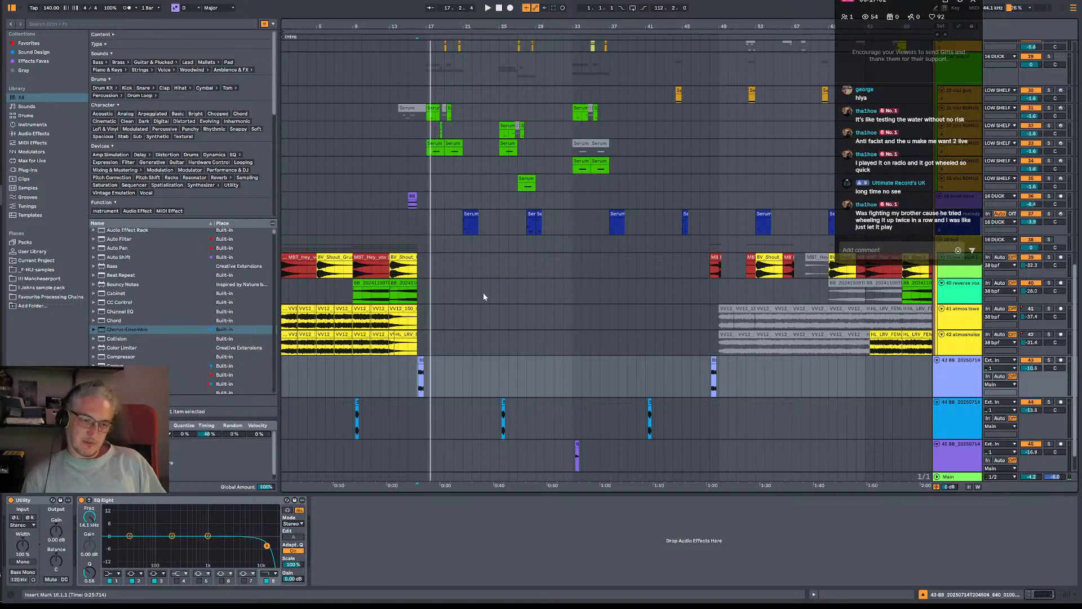
Play briefly from bar 9 on the 38 bpf group, and replay the transition from bar 16 on the 43 BB_20250714 track.
{"action": "left_click", "coordinate": [967, 386]}
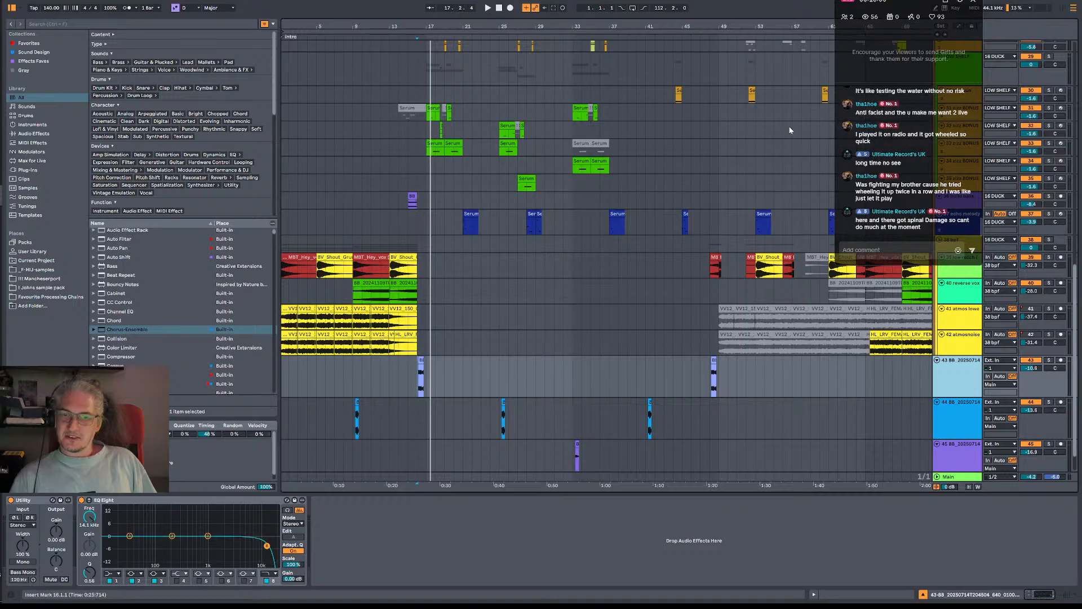
{"action": "left_click", "coordinate": [428, 241]}
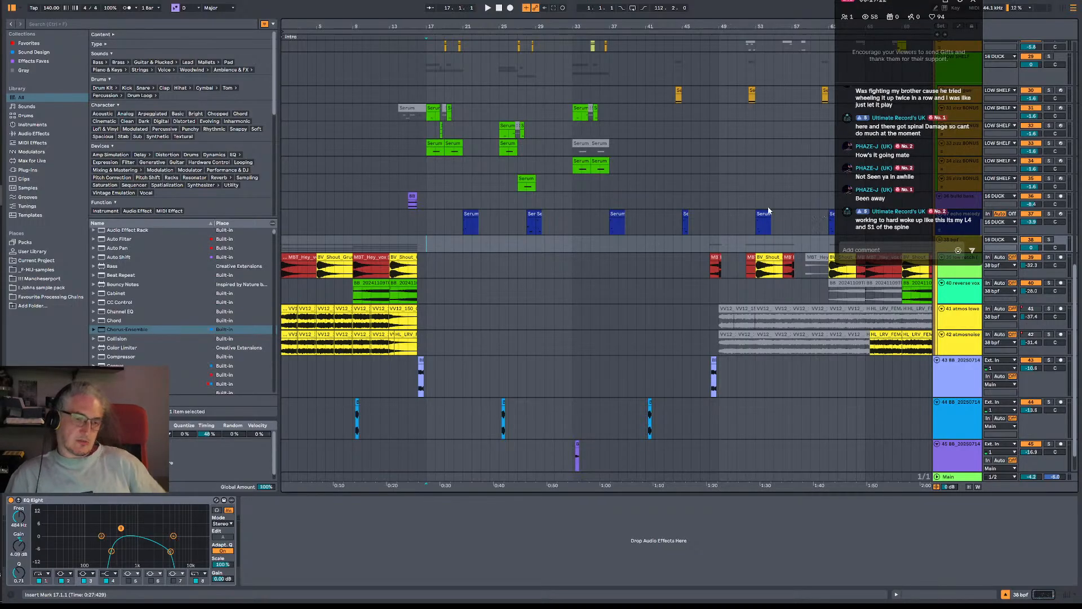
{"action": "left_click", "coordinate": [353, 243]}
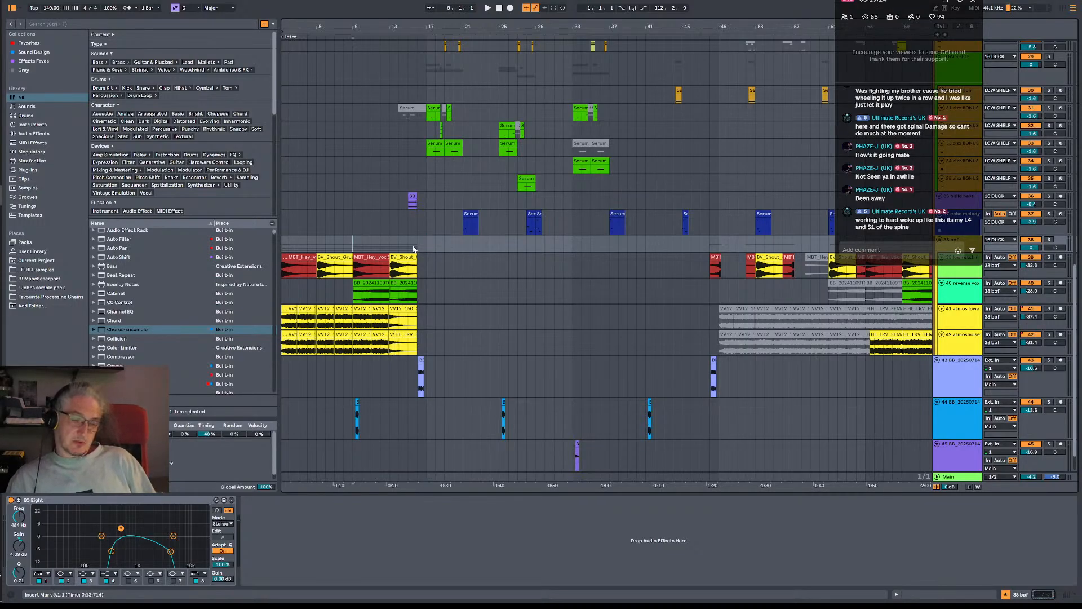
{"action": "key", "text": "space"}
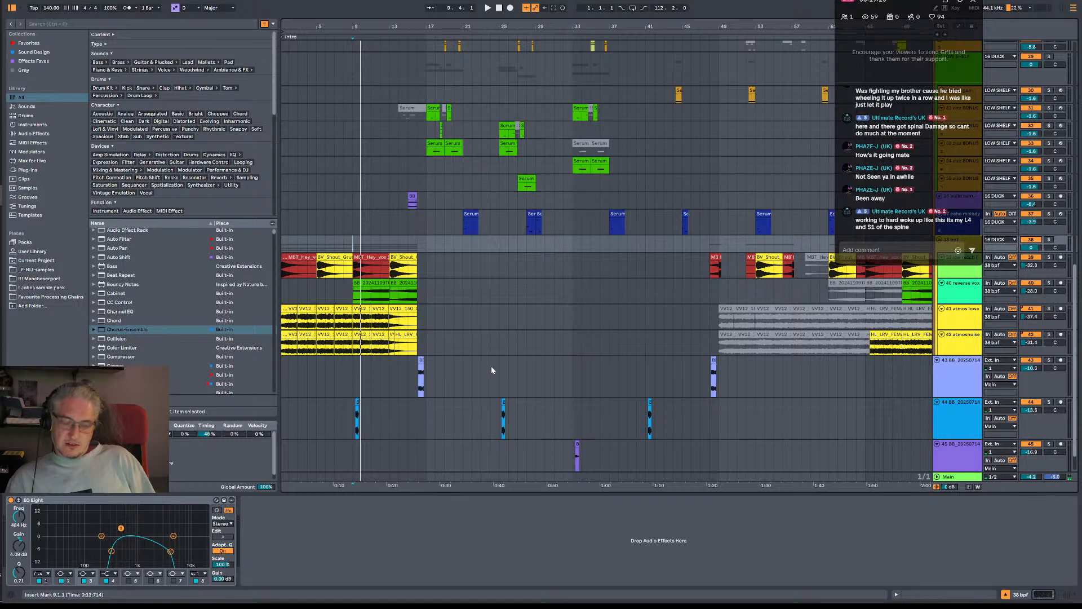
{"action": "left_click", "coordinate": [419, 382]}
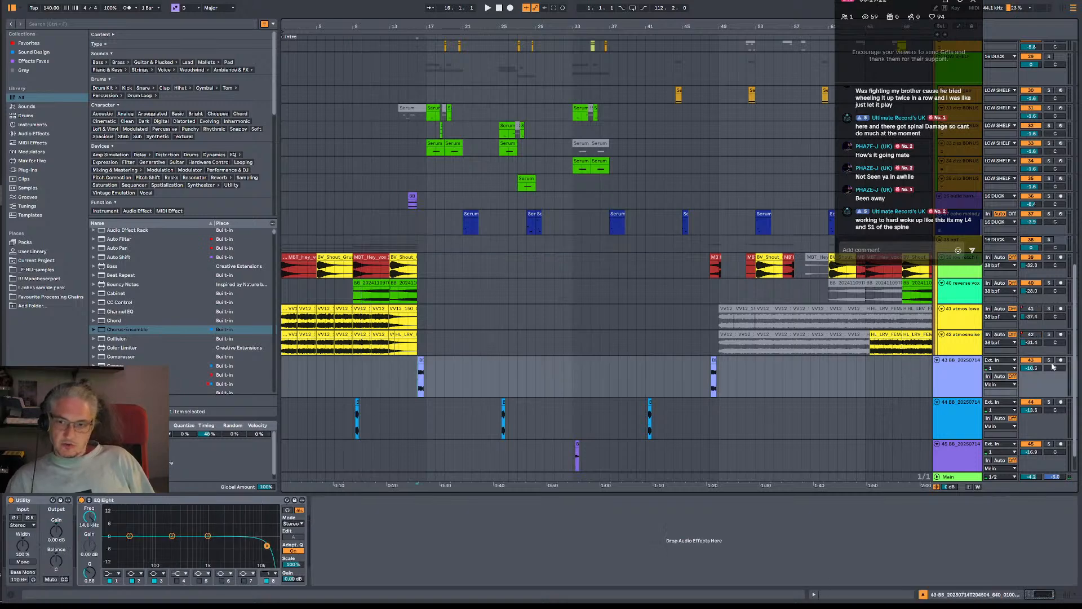
{"action": "key", "text": "space"}
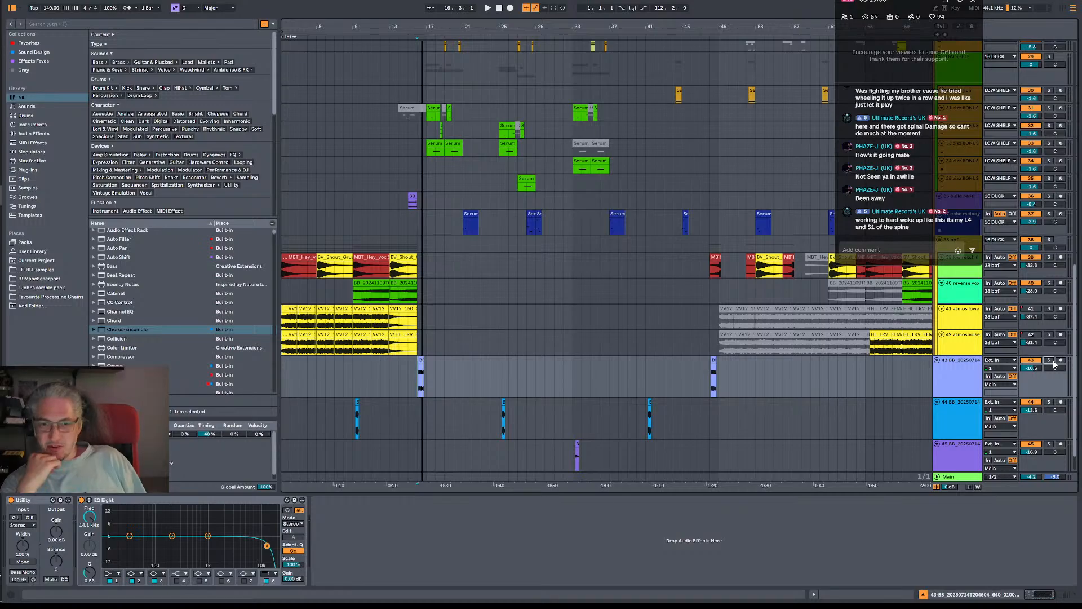
{"action": "key", "text": "space"}
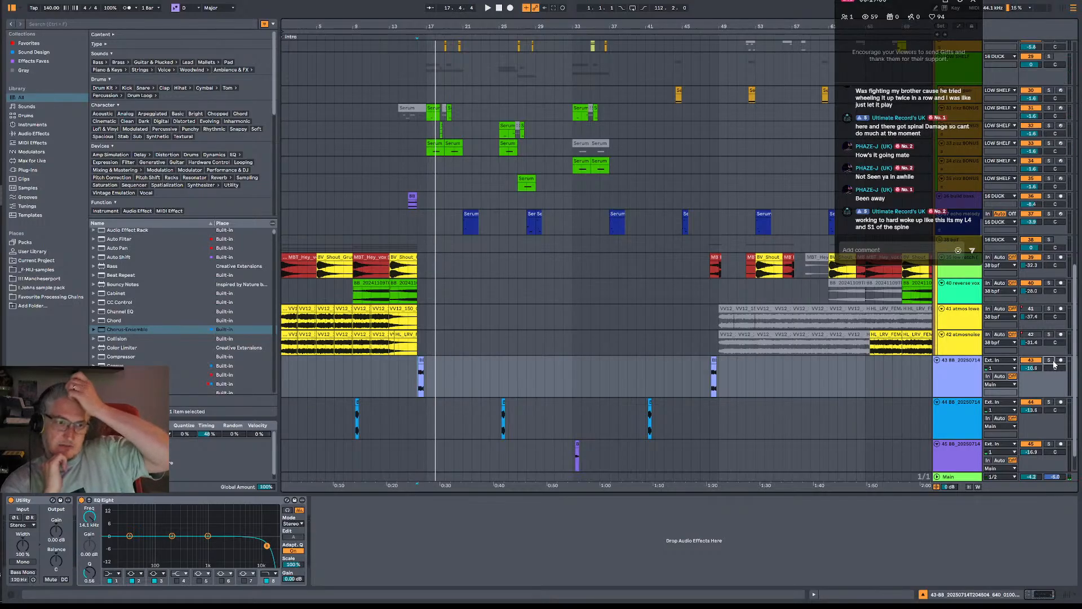
{"action": "left_click_drag", "start_coordinate": [578, 25], "coordinate": [496, 16]}
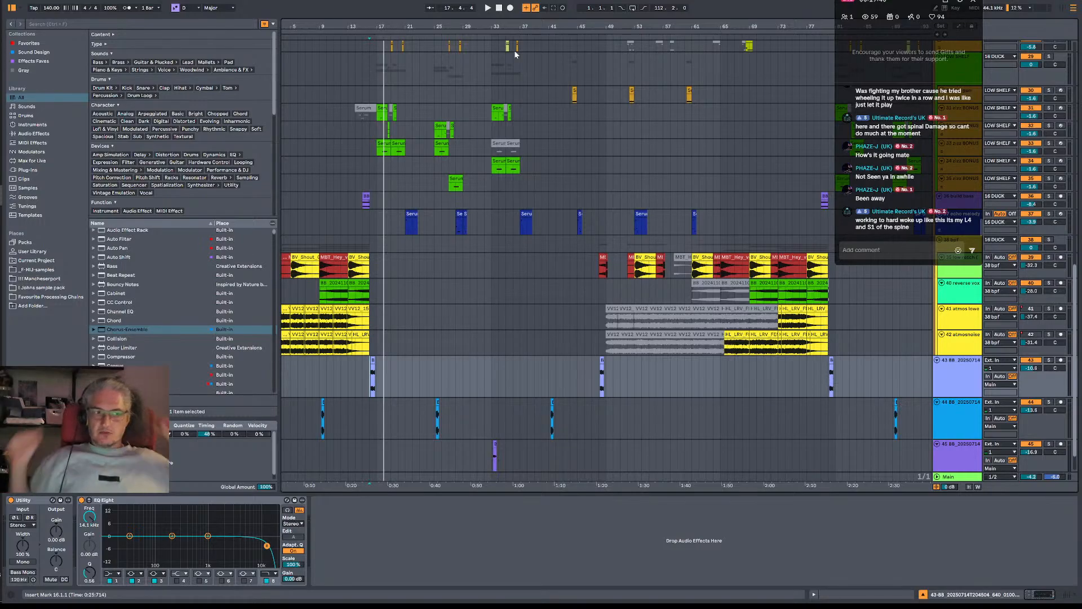
{"action": "scroll", "coordinate": [503, 170], "scroll_direction": "up", "scroll_amount": 5}
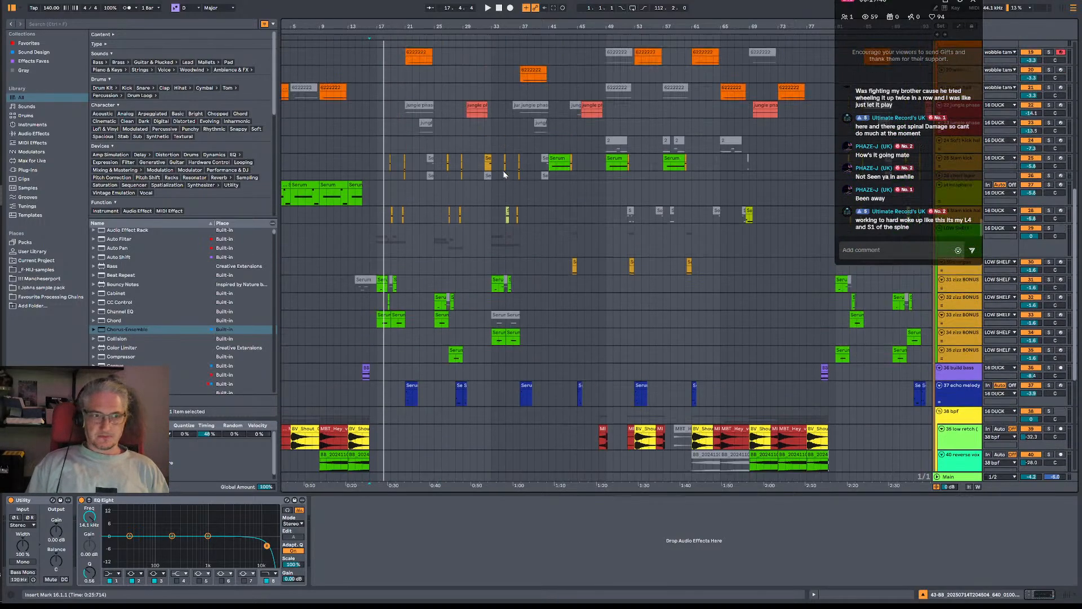
{"action": "scroll", "coordinate": [503, 174], "scroll_direction": "up", "scroll_amount": 3}
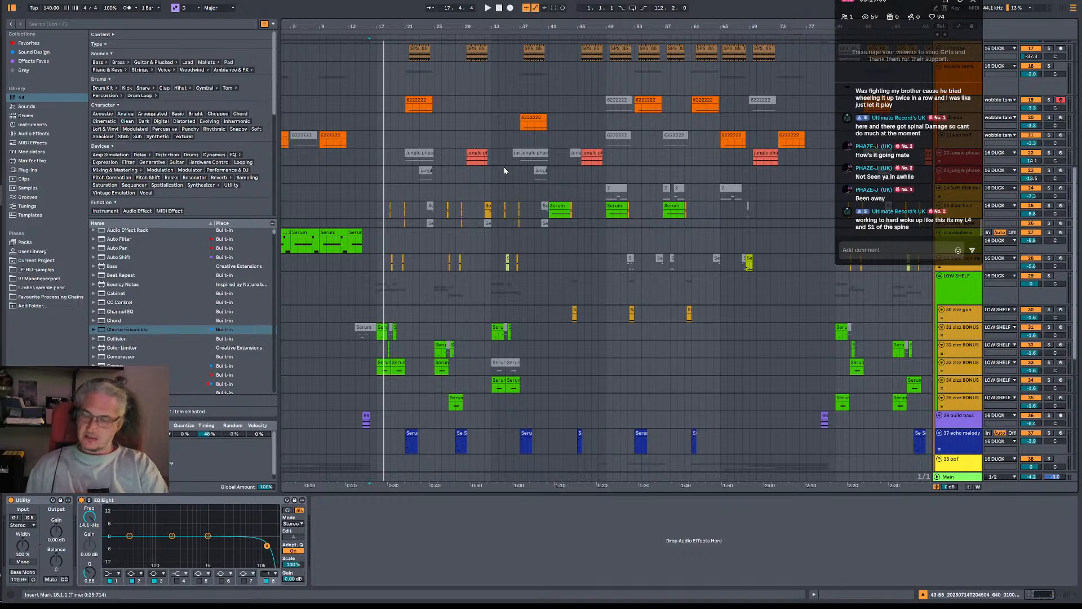
{"action": "scroll", "coordinate": [506, 158], "scroll_direction": "up", "scroll_amount": 3}
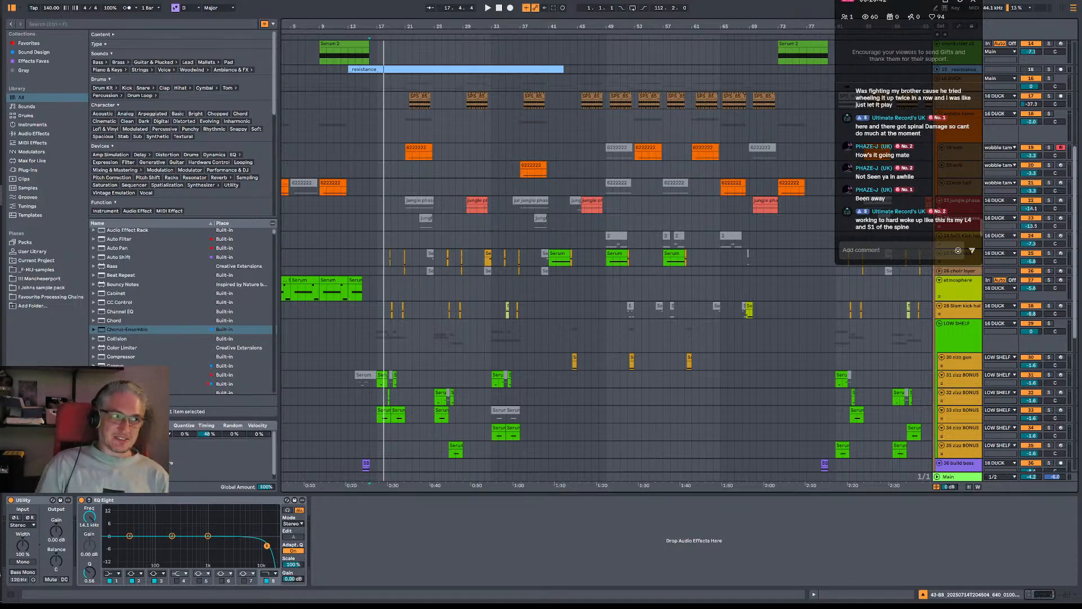
Switch to Chrome and search Google in a new tab for "l1 spine", correcting the query to "l4 spine".
{"action": "key", "text": "alt+Tab"}
{"action": "key", "text": "ctrl+t"}
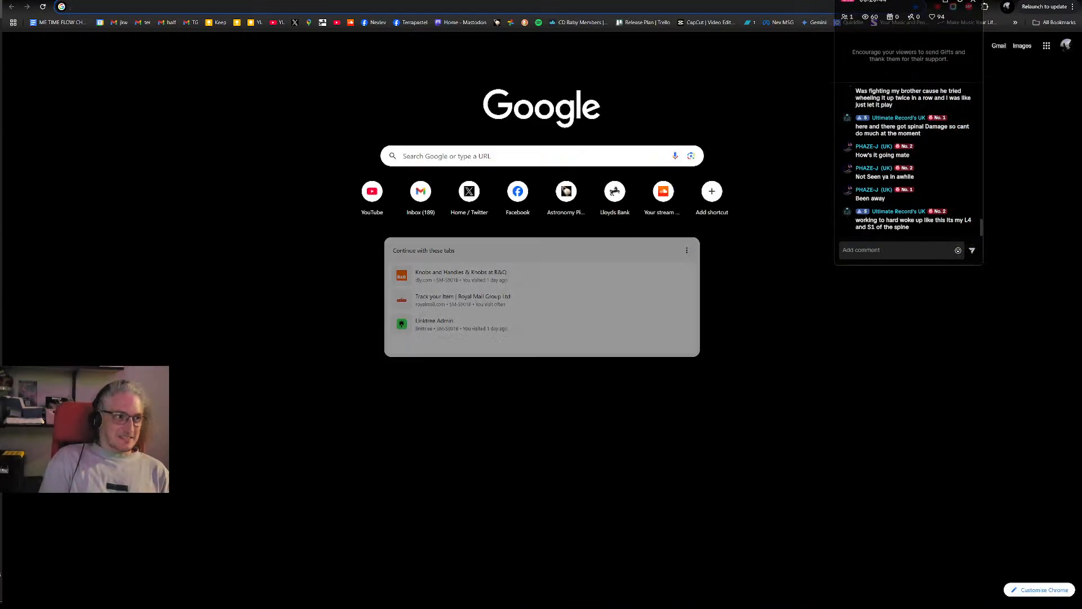
{"action": "type", "text": "l1 spine"}
{"action": "key", "text": "Return"}
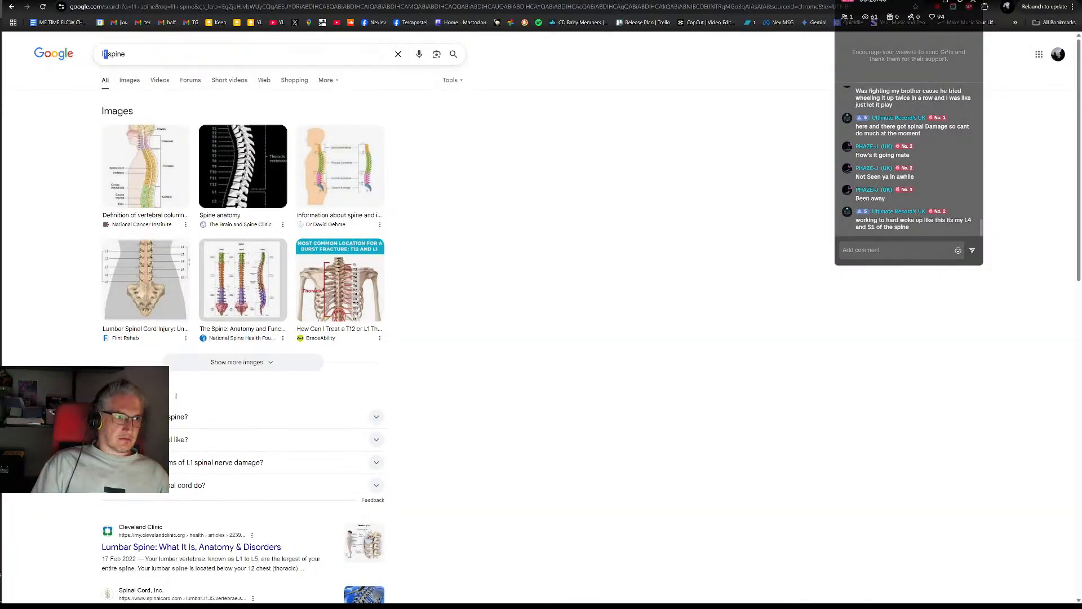
{"action": "left_click", "coordinate": [106, 54]}
{"action": "key", "text": "BackSpace"}
{"action": "type", "text": "4"}
{"action": "key", "text": "Return"}
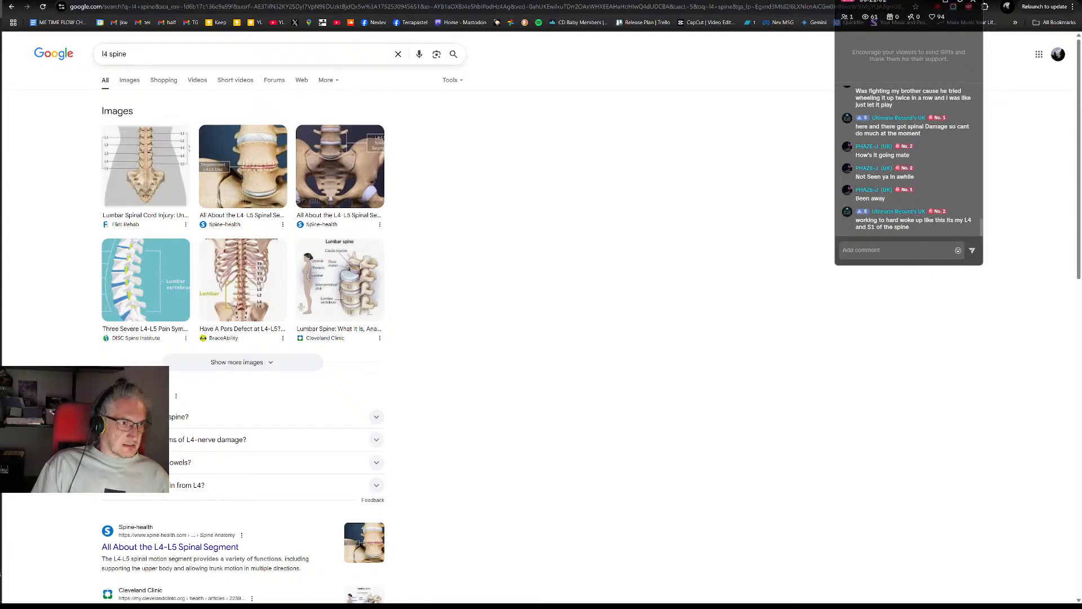
Search Google for "s1 spine" and look over the related questions and anatomy images.
{"action": "left_click_drag", "start_coordinate": [108, 54], "coordinate": [94, 59]}
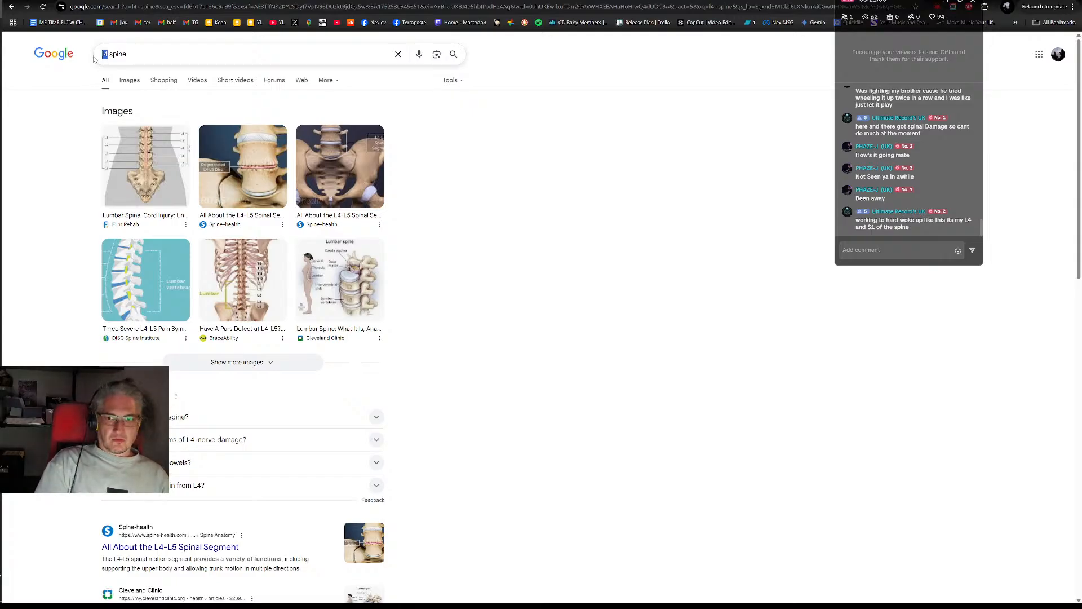
{"action": "type", "text": "s1"}
{"action": "key", "text": "Return"}
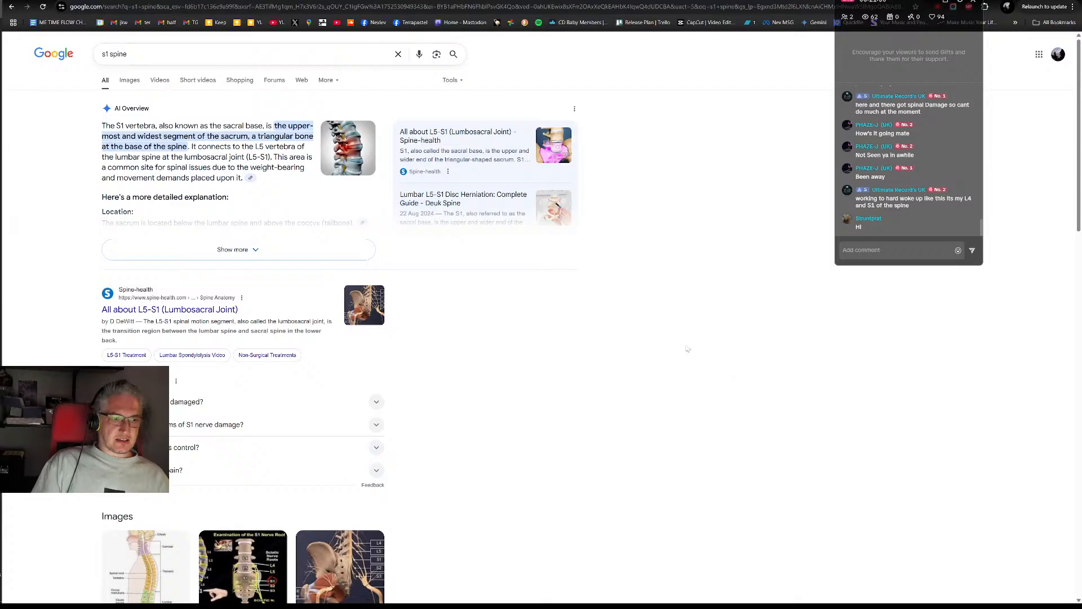
{"action": "scroll", "coordinate": [573, 344], "scroll_direction": "down", "scroll_amount": 3}
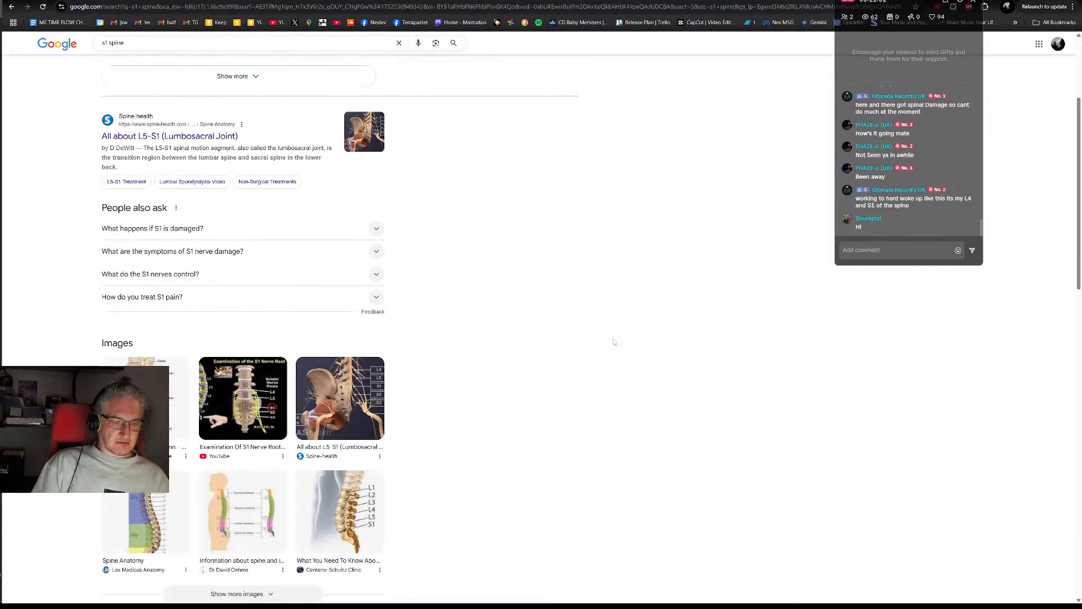
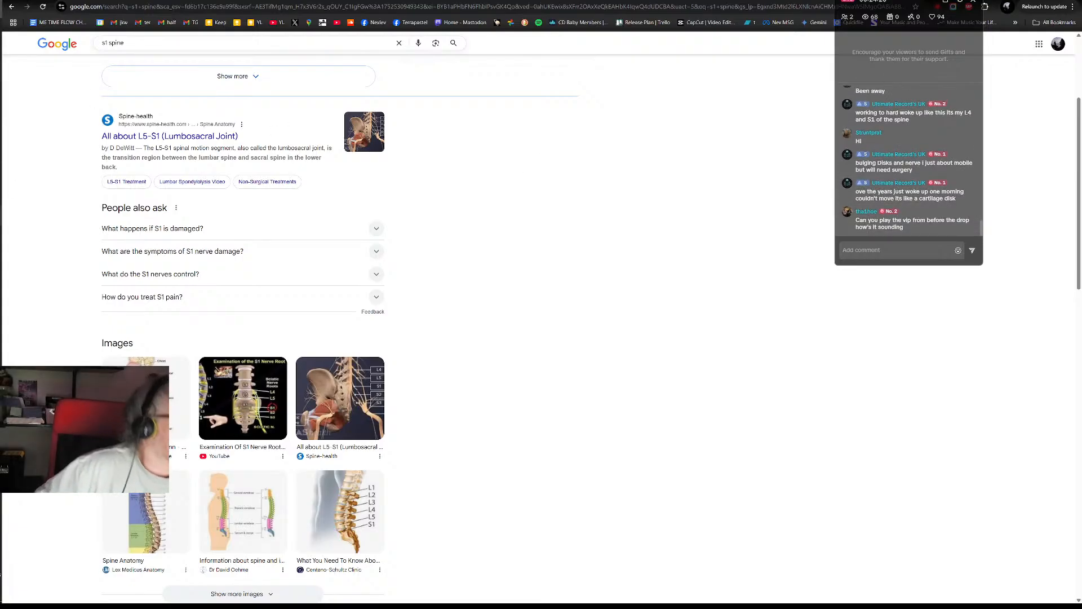
Switch back to Ableton Live and play the arrangement from its start at bar 1.
{"action": "key", "text": "alt+Tab"}
{"action": "left_click_drag", "start_coordinate": [287, 140], "coordinate": [393, 138]}
{"action": "left_click", "coordinate": [283, 125]}
{"action": "key", "text": "space"}
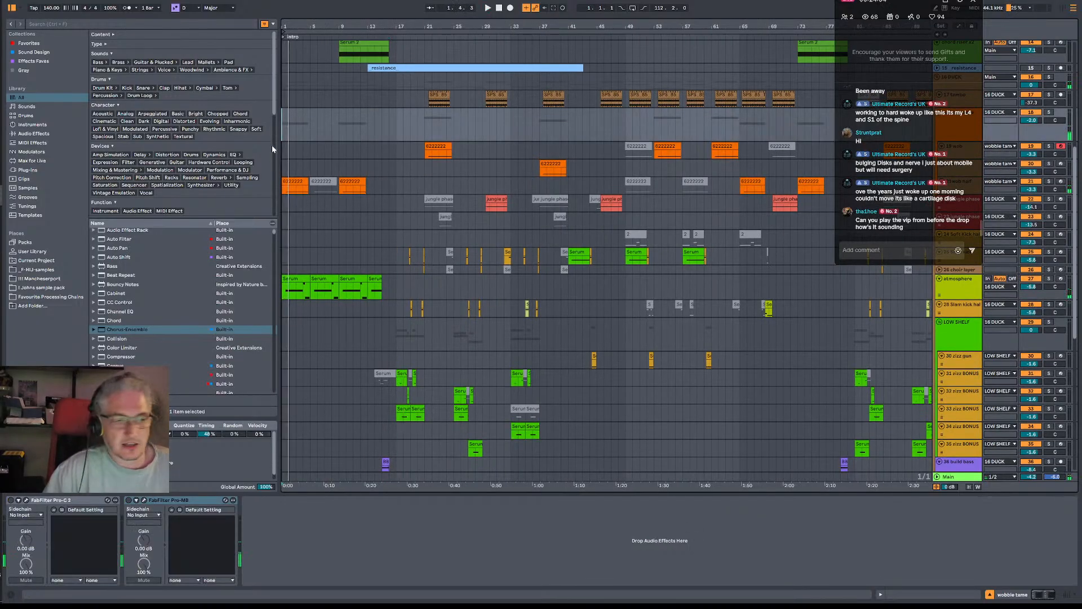
{"action": "key", "text": "space"}
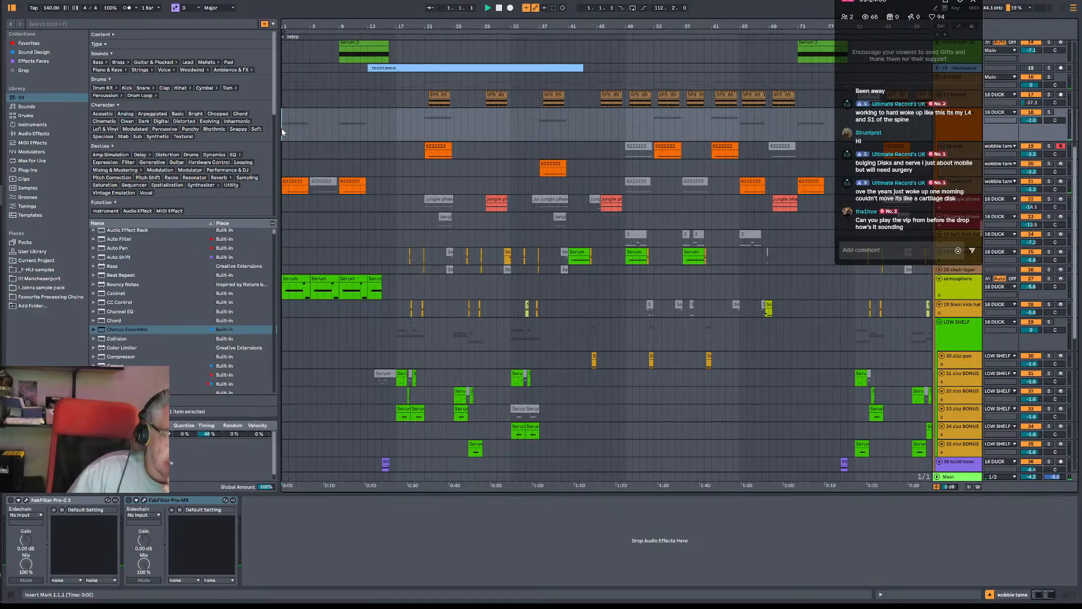
{"action": "key", "text": "space"}
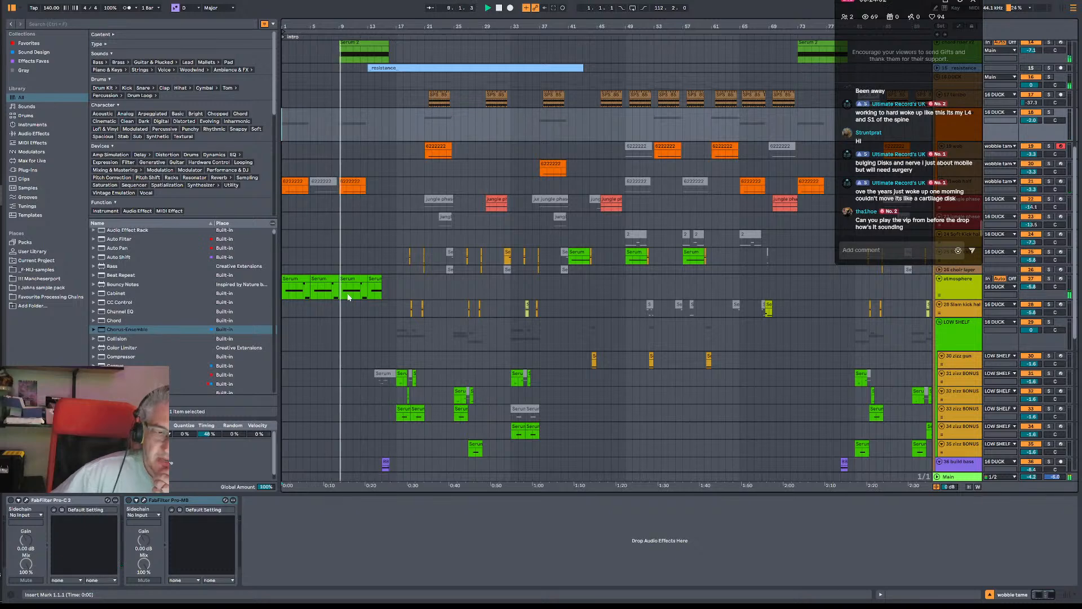
Examine the bass, vocal, atmosphere and drum tracks while the intro and first drop play.
{"action": "scroll", "coordinate": [458, 260], "scroll_direction": "down", "scroll_amount": 1}
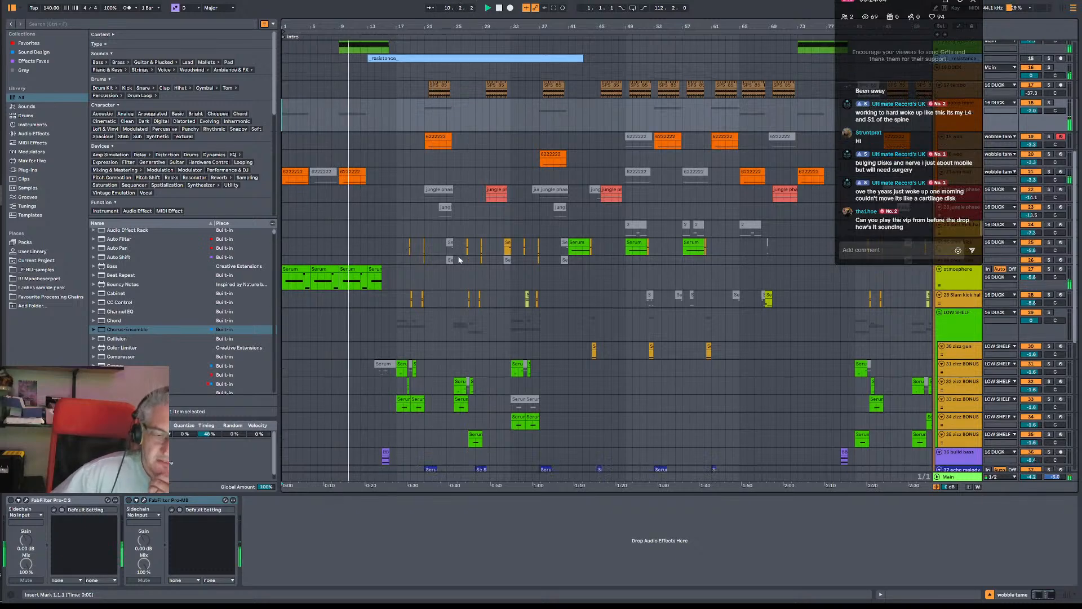
{"action": "scroll", "coordinate": [458, 259], "scroll_direction": "down", "scroll_amount": 12}
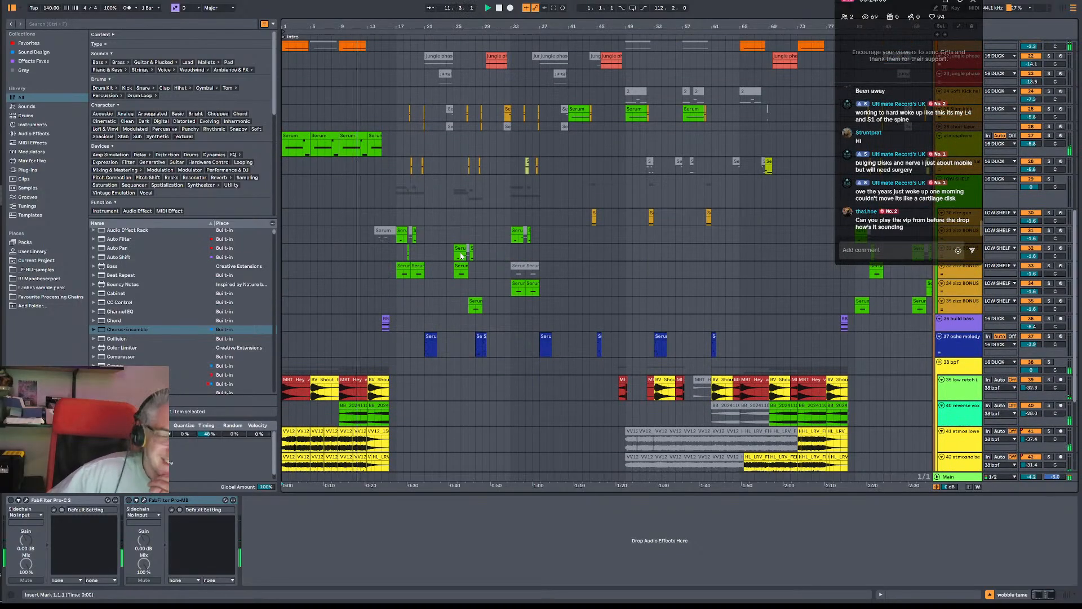
{"action": "scroll", "coordinate": [431, 188], "scroll_direction": "up", "scroll_amount": 6}
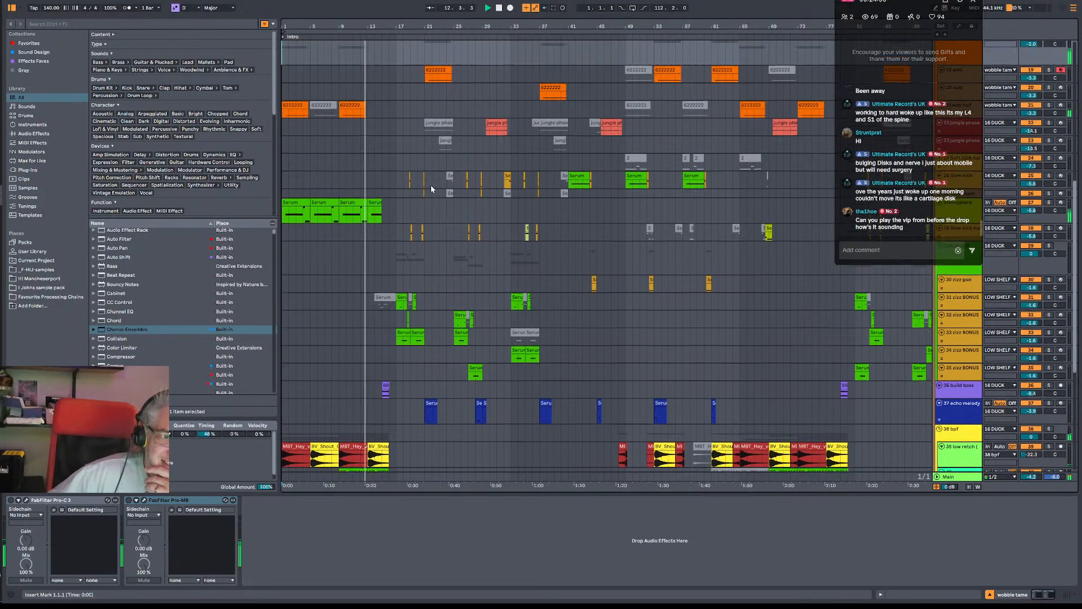
{"action": "scroll", "coordinate": [431, 185], "scroll_direction": "up", "scroll_amount": 1}
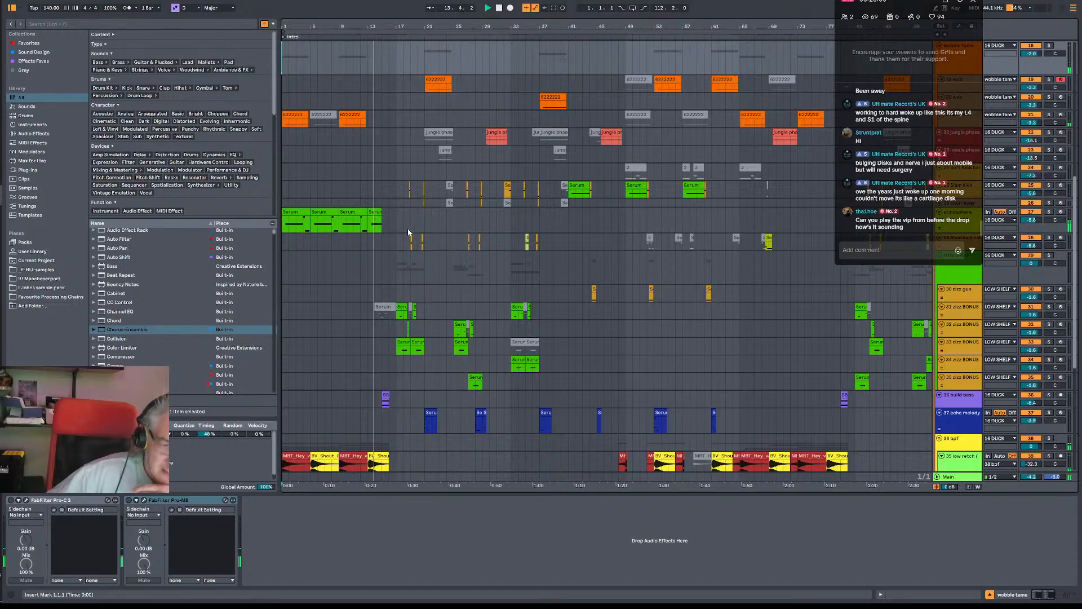
{"action": "scroll", "coordinate": [406, 230], "scroll_direction": "up", "scroll_amount": 4}
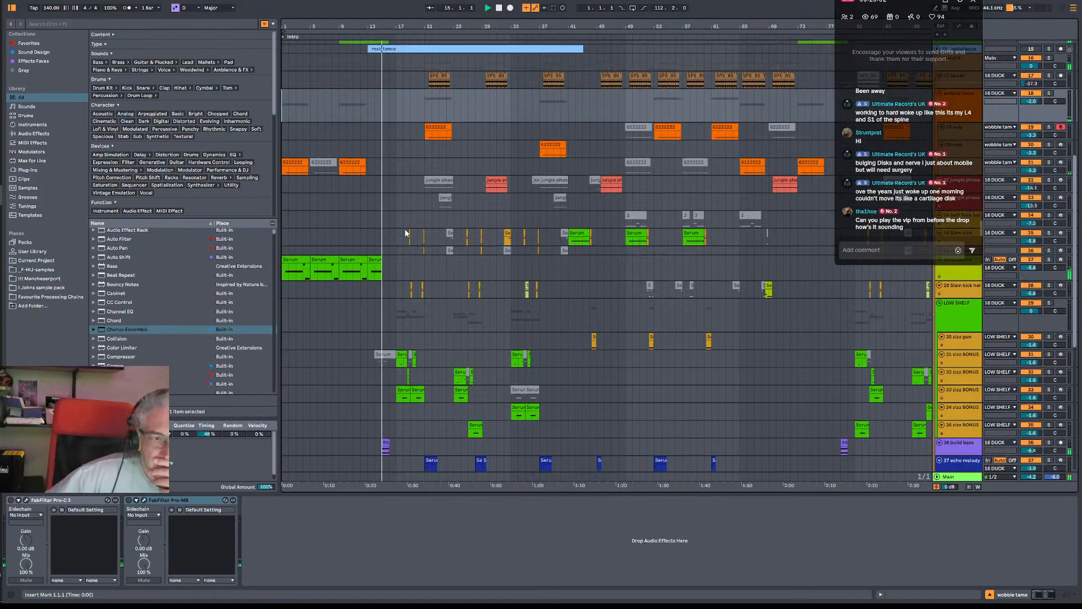
{"action": "scroll", "coordinate": [405, 231], "scroll_direction": "up", "scroll_amount": 5}
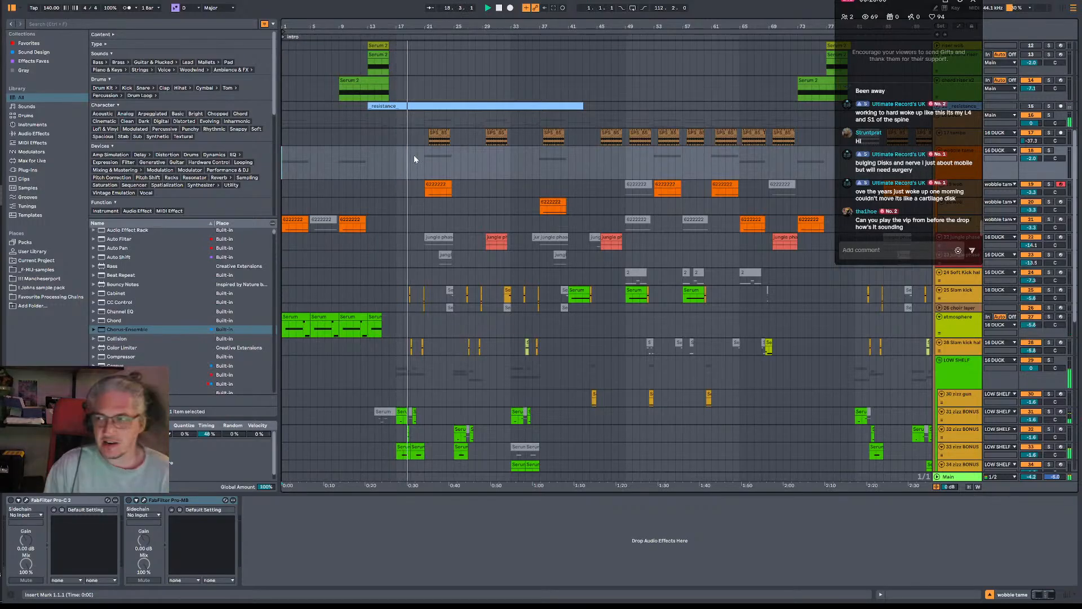
{"action": "scroll", "coordinate": [414, 159], "scroll_direction": "up", "scroll_amount": 2}
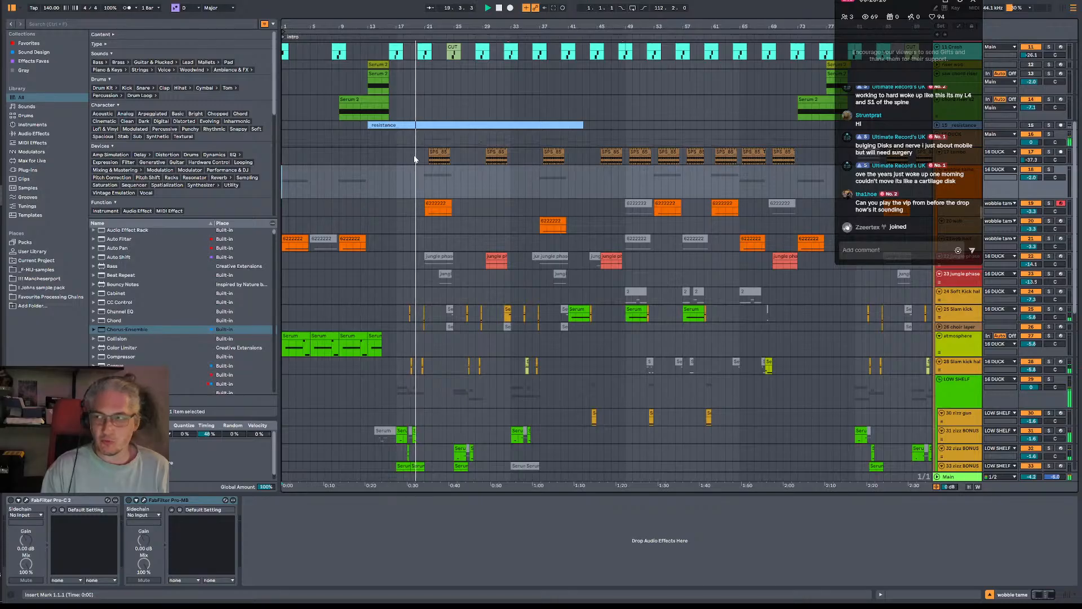
{"action": "scroll", "coordinate": [409, 186], "scroll_direction": "up", "scroll_amount": 6}
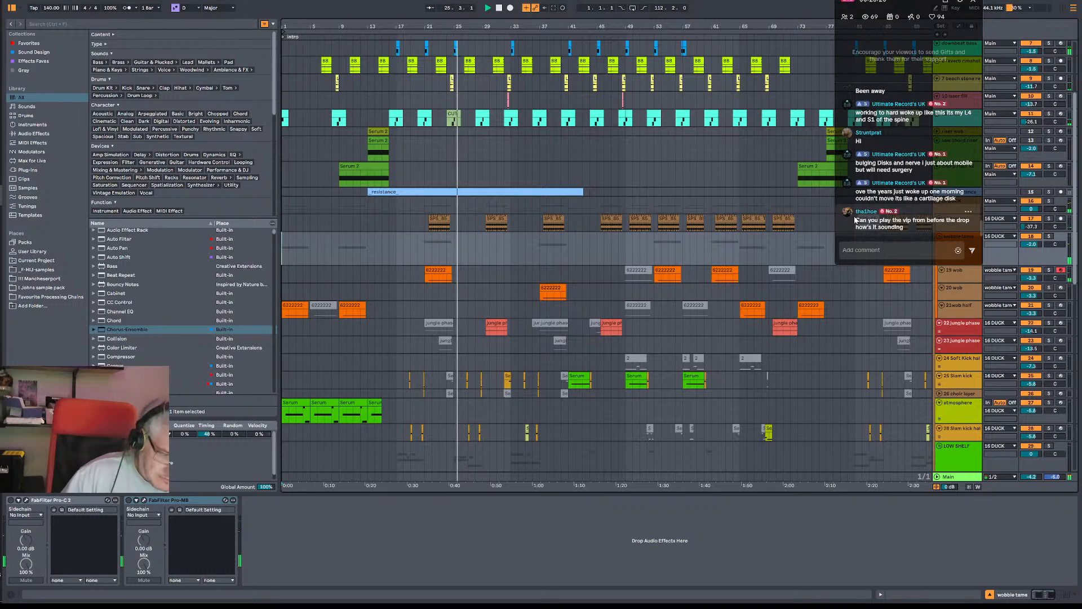
Examine the bass, vocal, atmosphere and effects tracks in the lower part of the arrangement while the first drop plays.
{"action": "scroll", "coordinate": [457, 311], "scroll_direction": "down", "scroll_amount": 5}
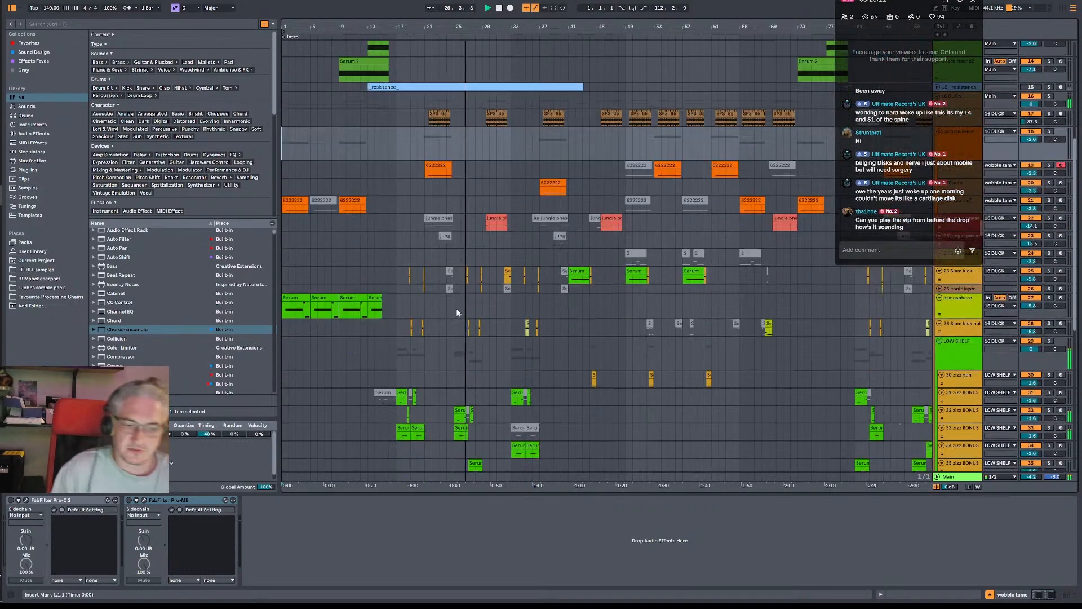
{"action": "scroll", "coordinate": [458, 313], "scroll_direction": "down", "scroll_amount": 14}
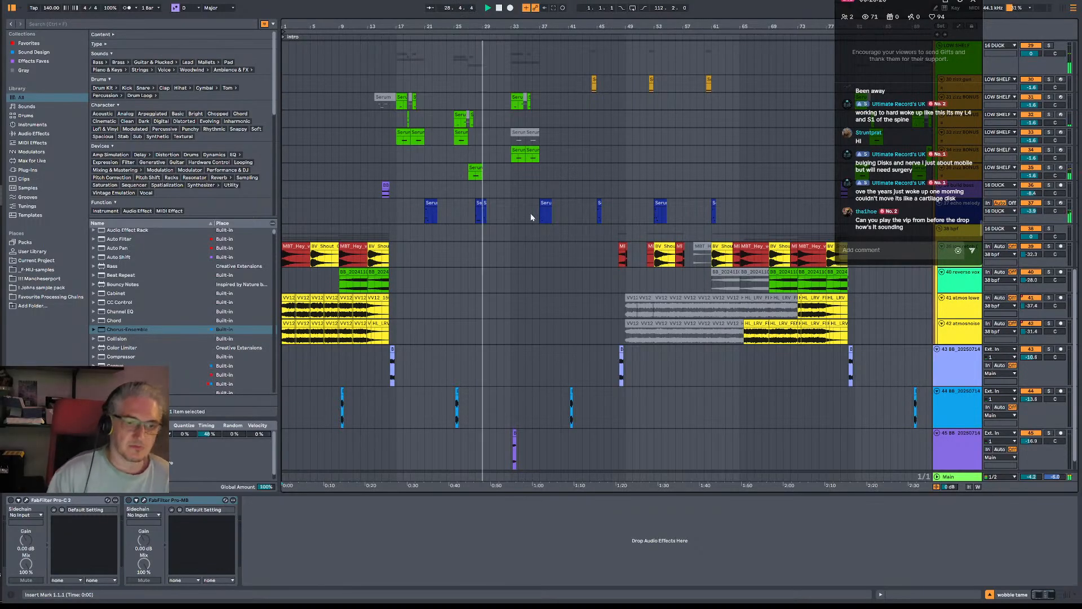
{"action": "scroll", "coordinate": [518, 234], "scroll_direction": "down", "scroll_amount": 1}
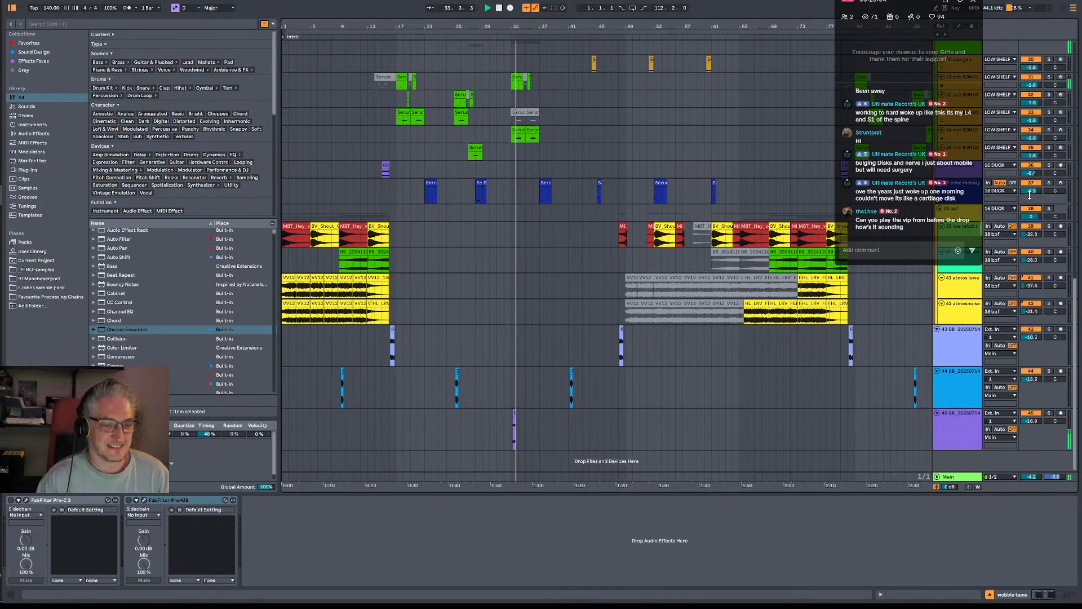
{"action": "scroll", "coordinate": [486, 140], "scroll_direction": "up", "scroll_amount": 3}
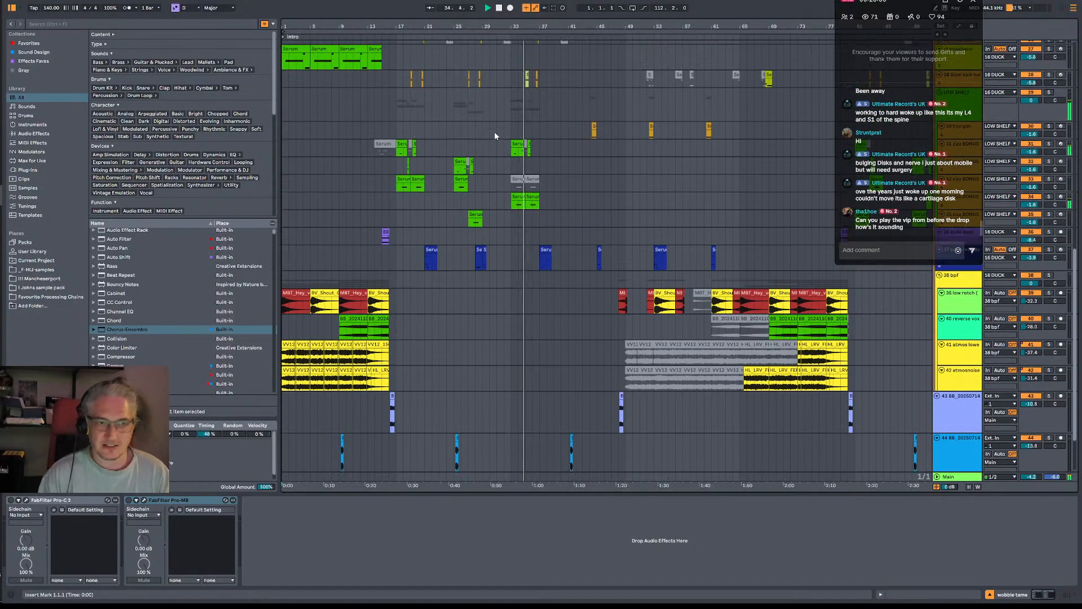
{"action": "scroll", "coordinate": [496, 134], "scroll_direction": "up", "scroll_amount": 8}
{"action": "scroll", "coordinate": [498, 135], "scroll_direction": "down", "scroll_amount": 6}
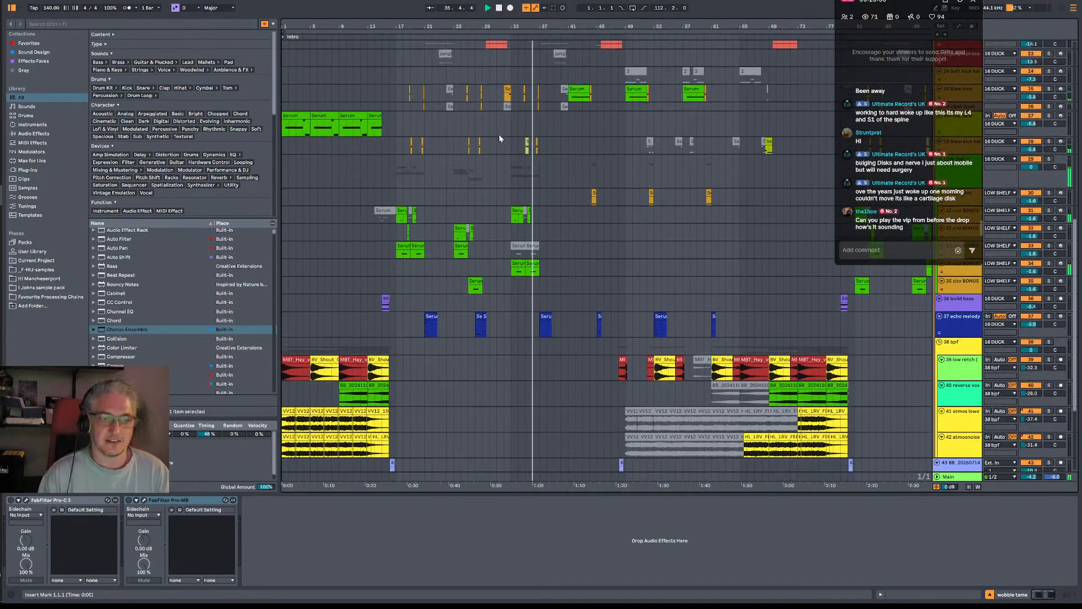
Open the Serum instrument on the 34 zizz BONUS track, inspect its settings during playback from bar 33, and close it.
{"action": "left_click", "coordinate": [536, 265]}
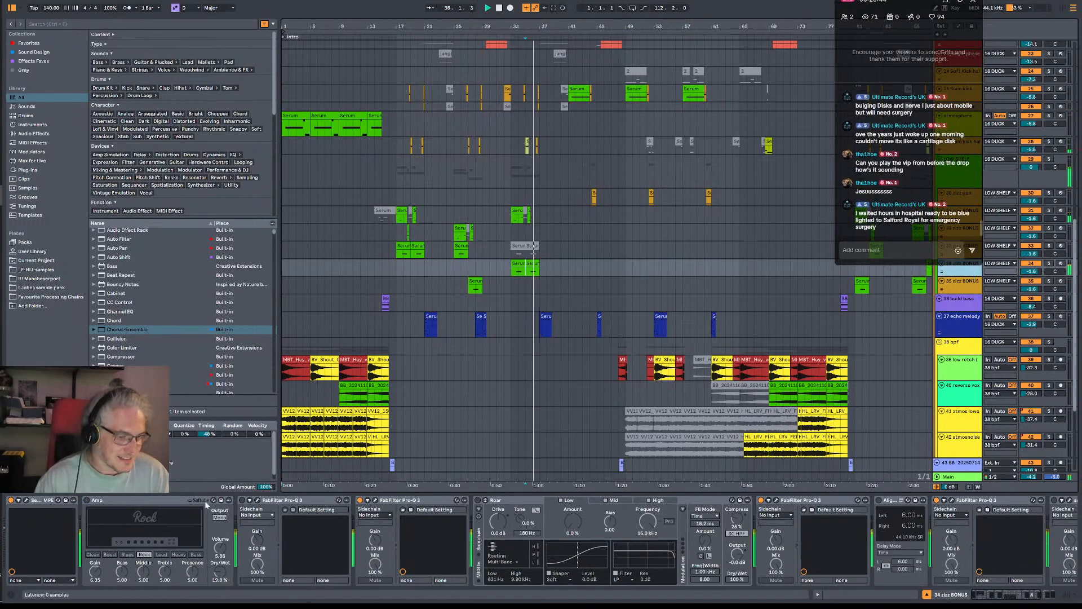
{"action": "key", "text": "space"}
{"action": "left_click", "coordinate": [26, 500]}
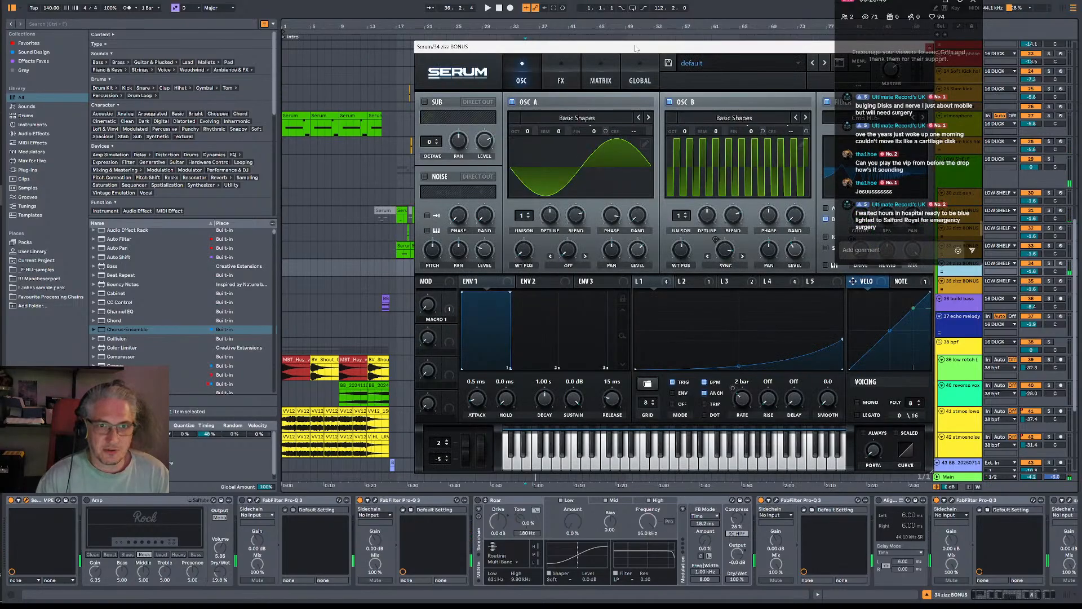
{"action": "left_click_drag", "start_coordinate": [635, 49], "coordinate": [681, 321]}
{"action": "key", "text": "space"}
{"action": "left_click_drag", "start_coordinate": [591, 322], "coordinate": [389, 35]}
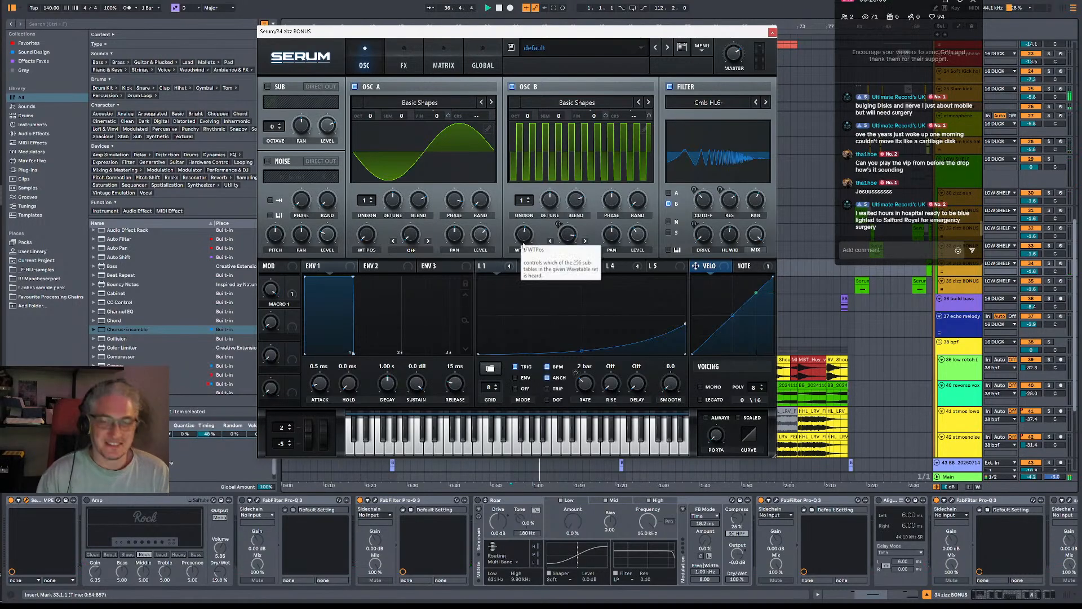
{"action": "left_click", "coordinate": [772, 33]}
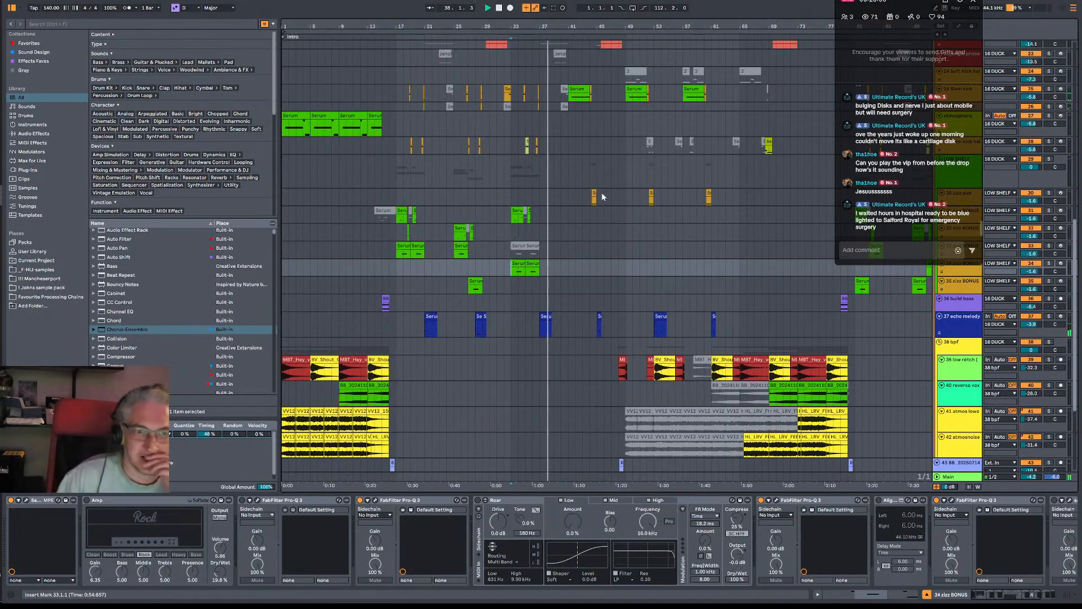
Examine the wobble, jungle phaser, riser and drum tracks while the rest of the drop plays.
{"action": "scroll", "coordinate": [601, 192], "scroll_direction": "up", "scroll_amount": 1}
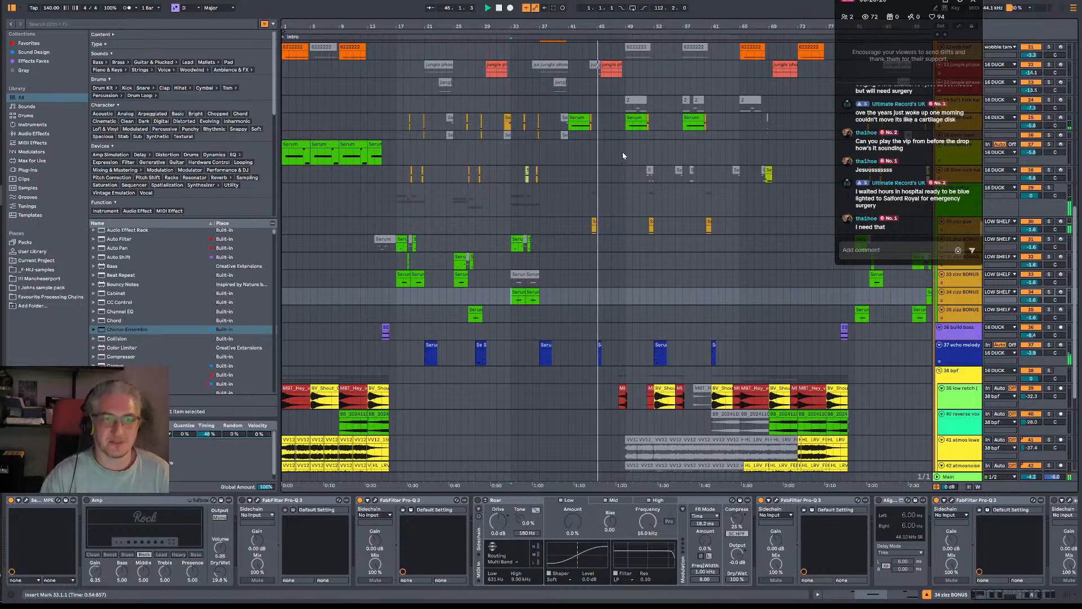
{"action": "scroll", "coordinate": [620, 153], "scroll_direction": "up", "scroll_amount": 4}
{"action": "scroll", "coordinate": [615, 160], "scroll_direction": "up", "scroll_amount": 8}
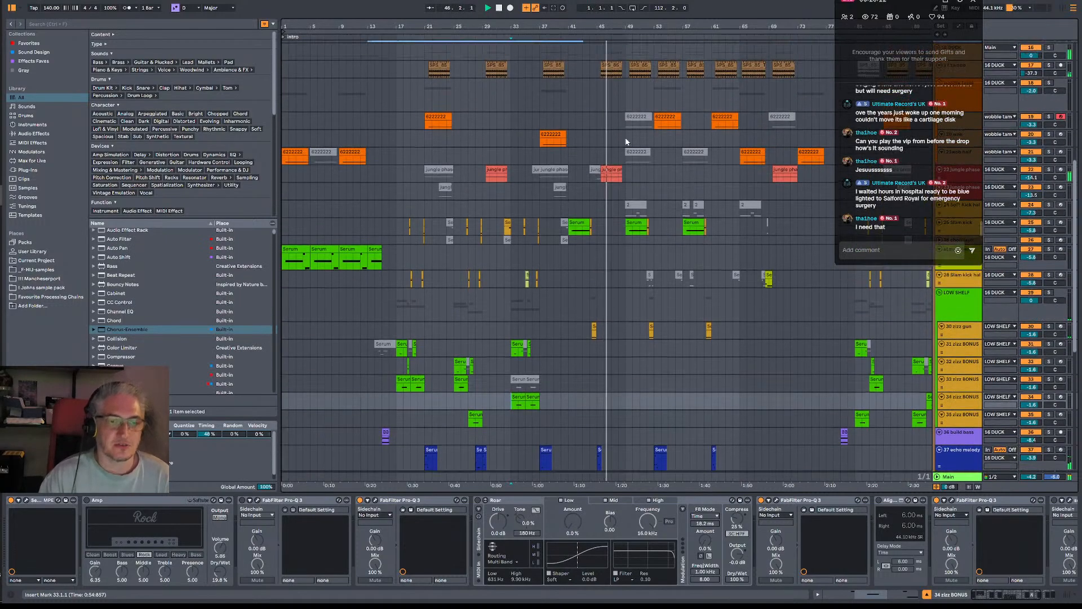
{"action": "scroll", "coordinate": [627, 153], "scroll_direction": "up", "scroll_amount": 3}
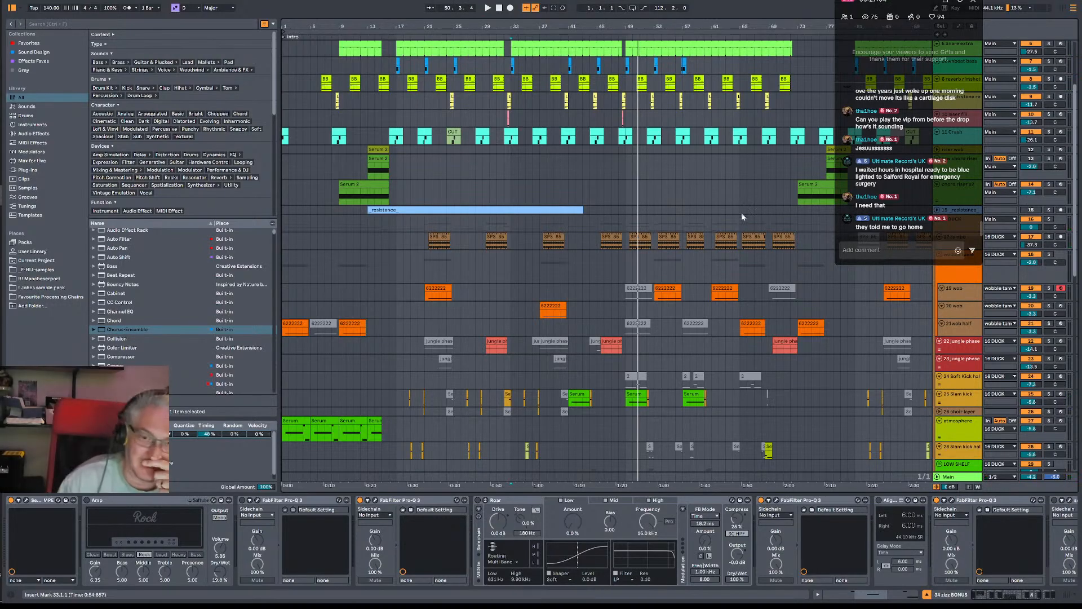
Play the arrangement from bar 73 on the 16 DUCK track, then restart playback from bar 65.
{"action": "left_click", "coordinate": [655, 225]}
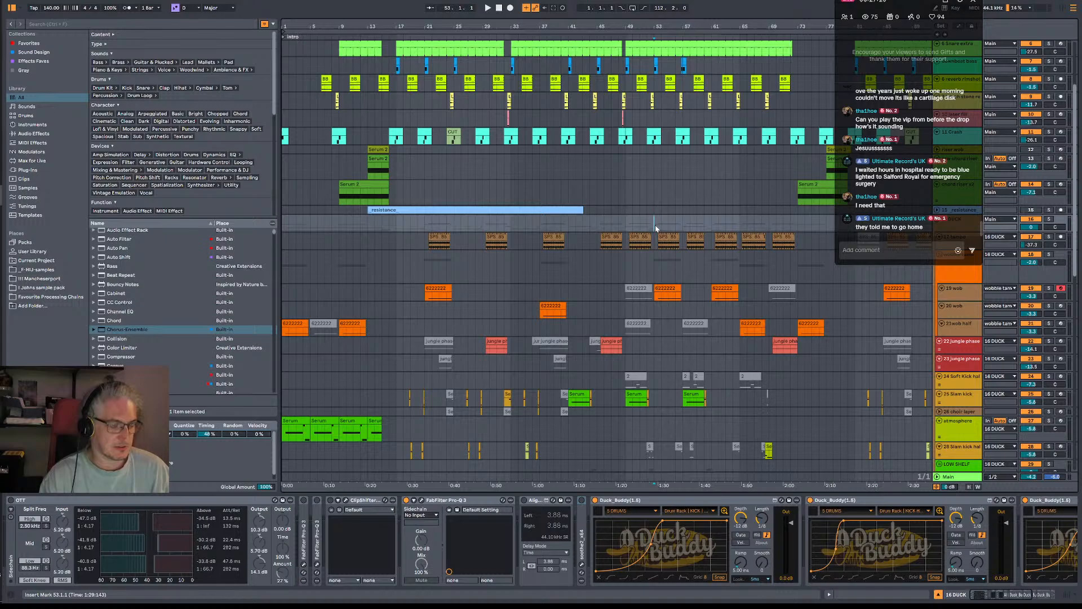
{"action": "scroll", "coordinate": [652, 220], "scroll_direction": "right", "scroll_amount": 3}
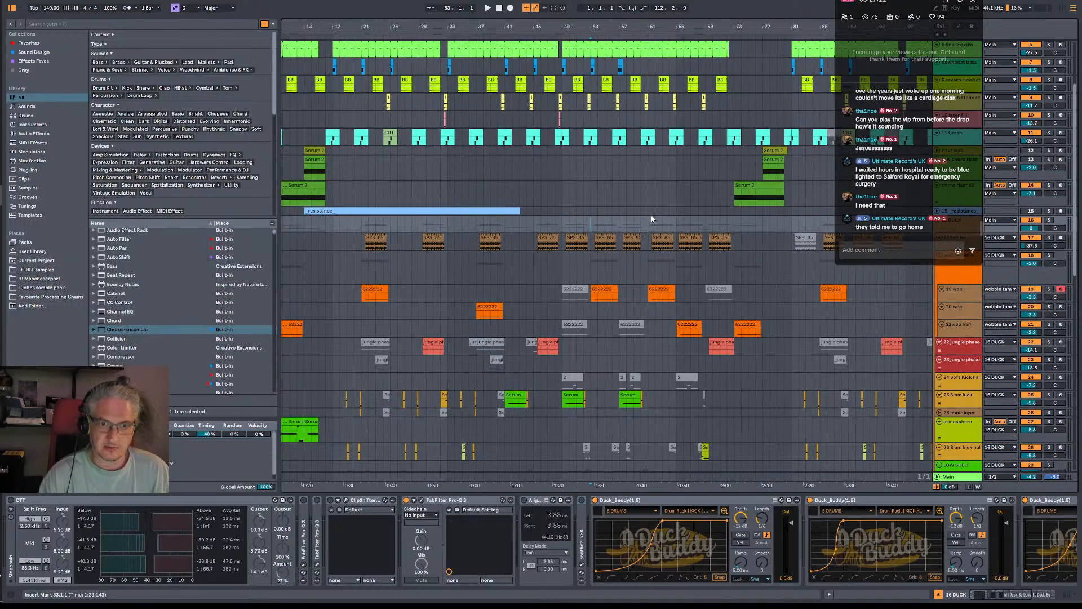
{"action": "left_click", "coordinate": [619, 233]}
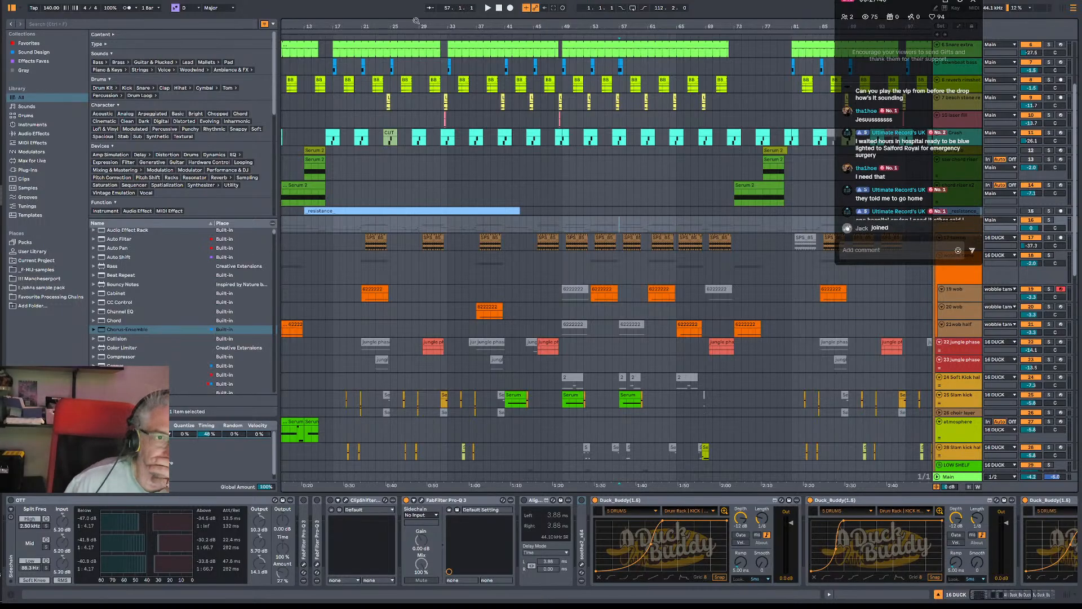
{"action": "mouse_move", "coordinate": [418, 25]}
{"action": "left_mouse_down"}
{"action": "mouse_move", "coordinate": [424, 5]}
{"action": "mouse_move", "coordinate": [432, 21]}
{"action": "left_mouse_up"}
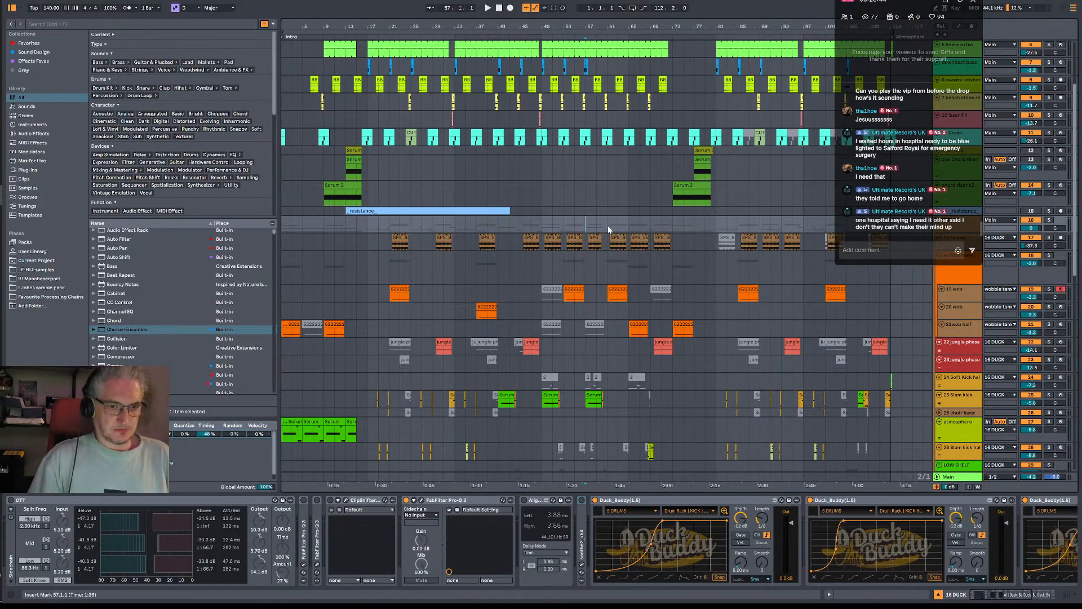
{"action": "left_click_drag", "start_coordinate": [688, 224], "coordinate": [577, 210]}
{"action": "left_click", "coordinate": [568, 210]}
{"action": "key", "text": "space"}
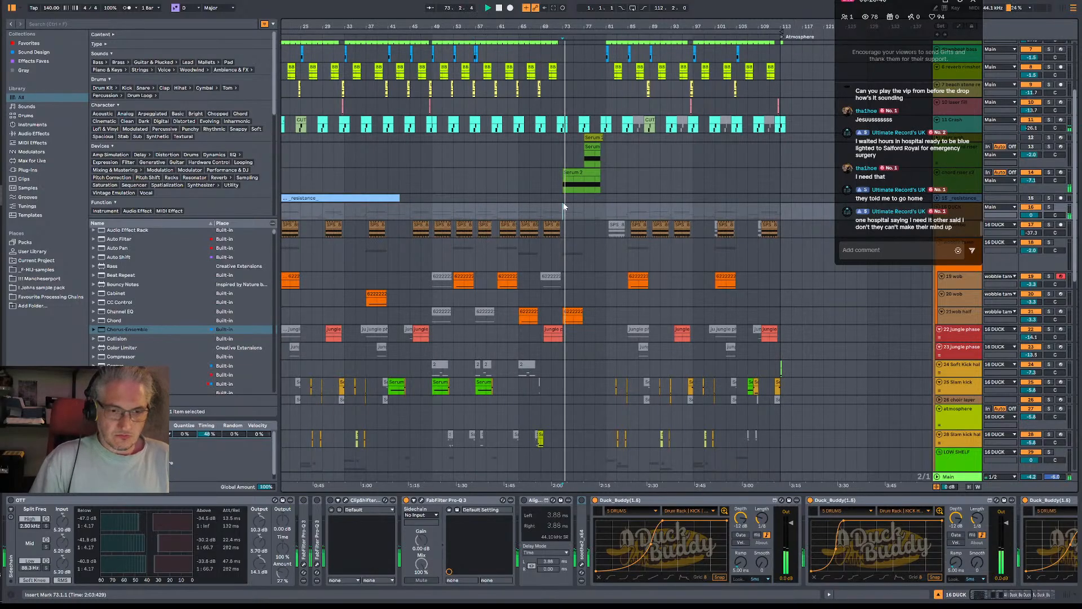
{"action": "left_click", "coordinate": [520, 211]}
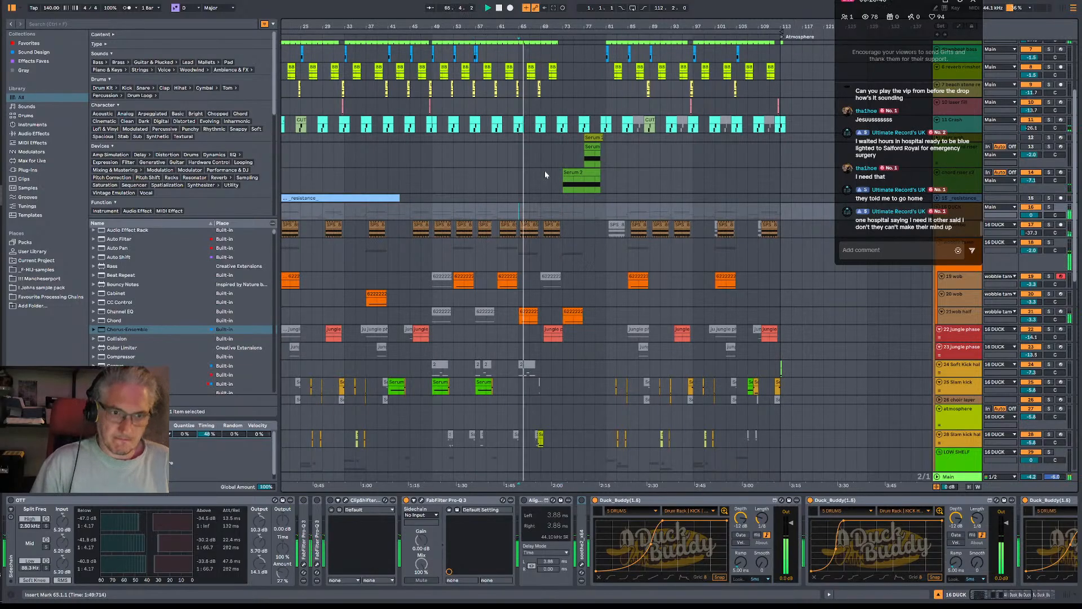
Examine the drum, crash and chord riser clips between bars 65 and 81 while the transition plays.
{"action": "scroll", "coordinate": [545, 169], "scroll_direction": "up", "scroll_amount": 4}
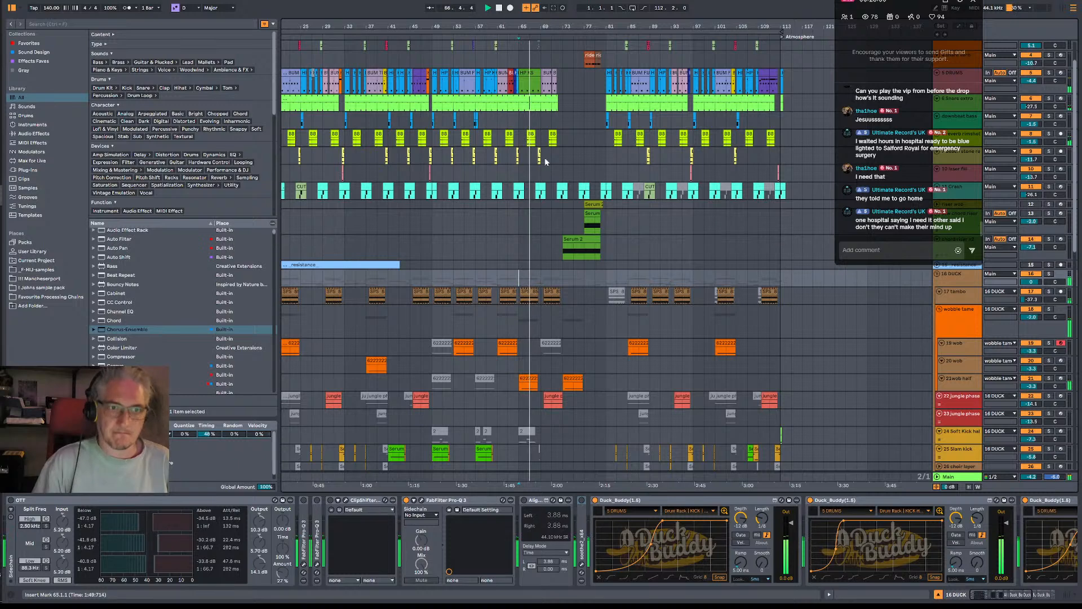
{"action": "scroll", "coordinate": [545, 157], "scroll_direction": "up", "scroll_amount": 3}
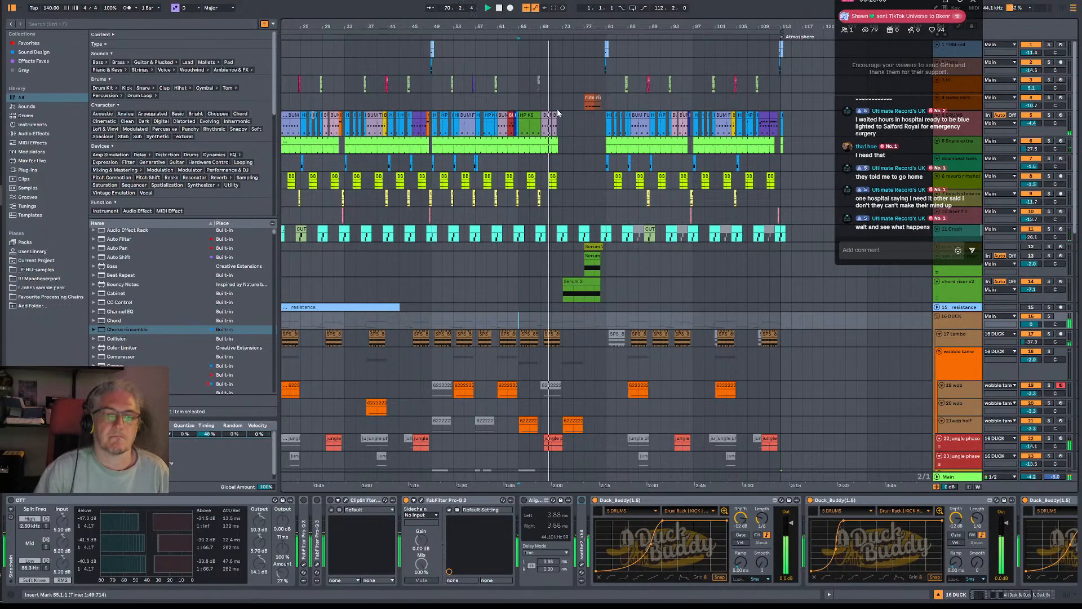
{"action": "left_click_drag", "start_coordinate": [568, 26], "coordinate": [568, 73]}
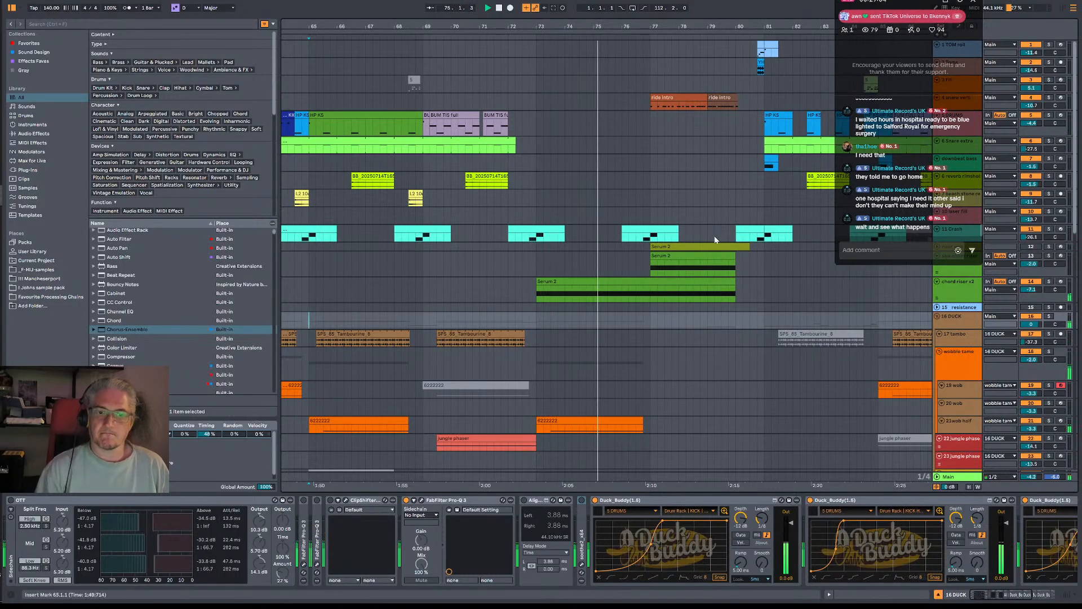
{"action": "scroll", "coordinate": [715, 236], "scroll_direction": "down", "scroll_amount": 3}
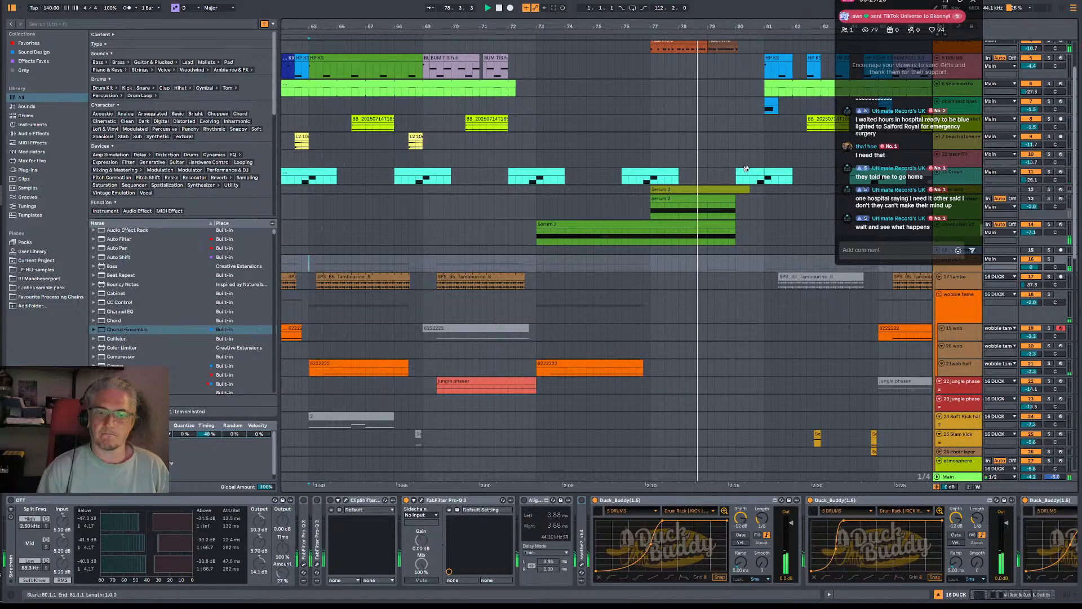
{"action": "scroll", "coordinate": [783, 109], "scroll_direction": "up", "scroll_amount": 3}
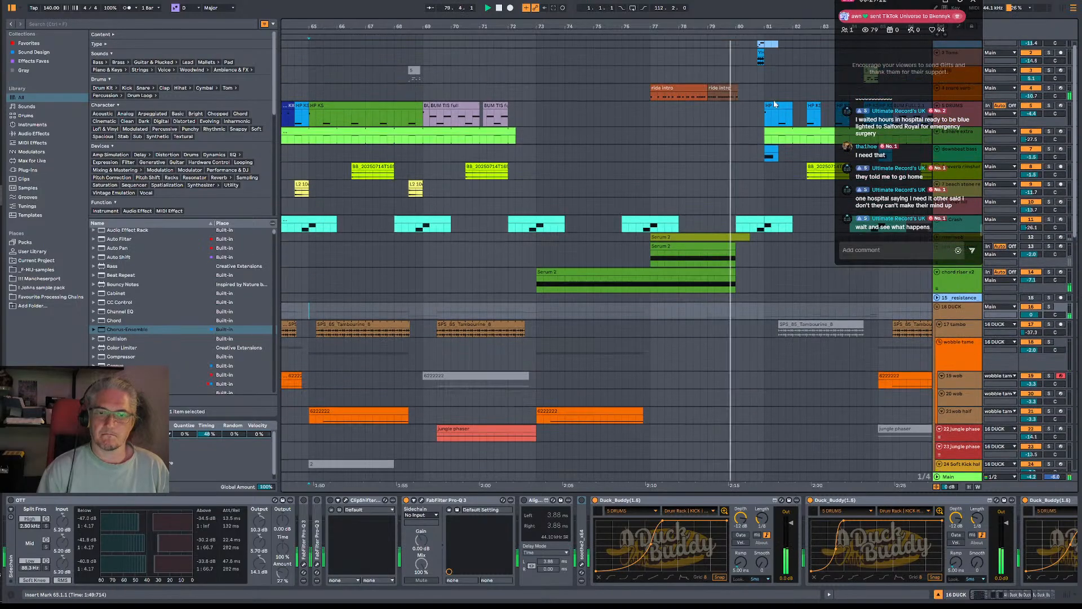
Place the insert marker at bar 79 on the 4 snare verb track, stop playback and move the live chat window off the track headers.
{"action": "left_click", "coordinate": [709, 96]}
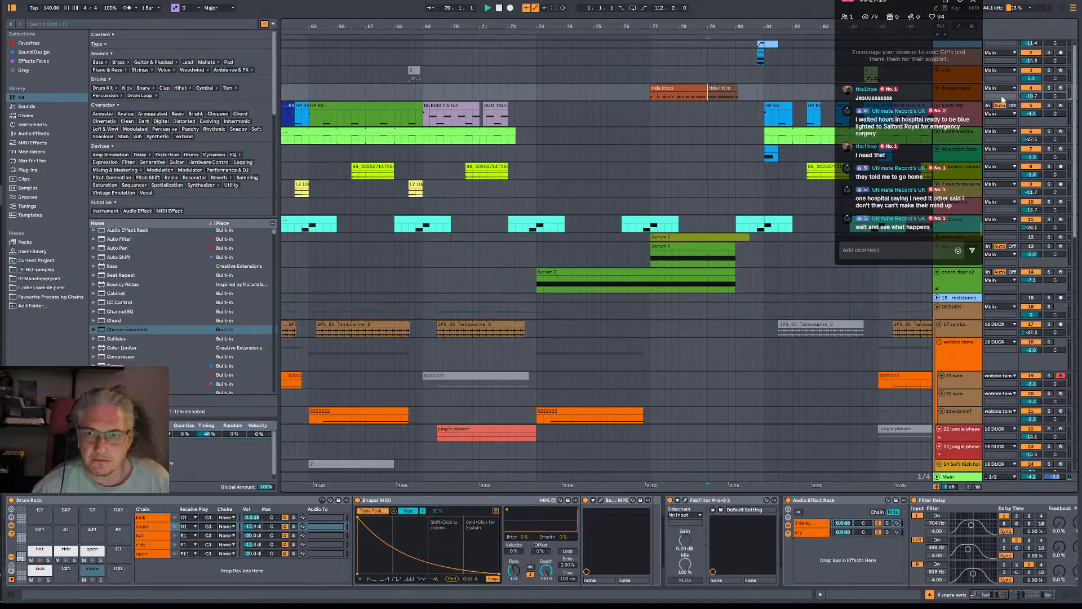
{"action": "key", "text": "space"}
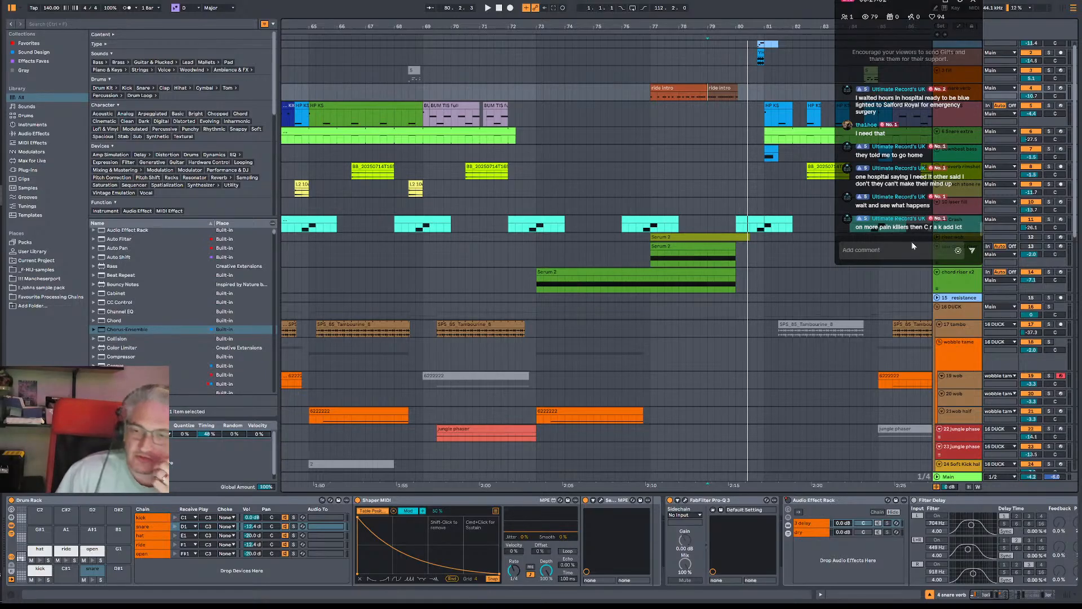
{"action": "left_click_drag", "start_coordinate": [869, 1], "coordinate": [787, 129]}
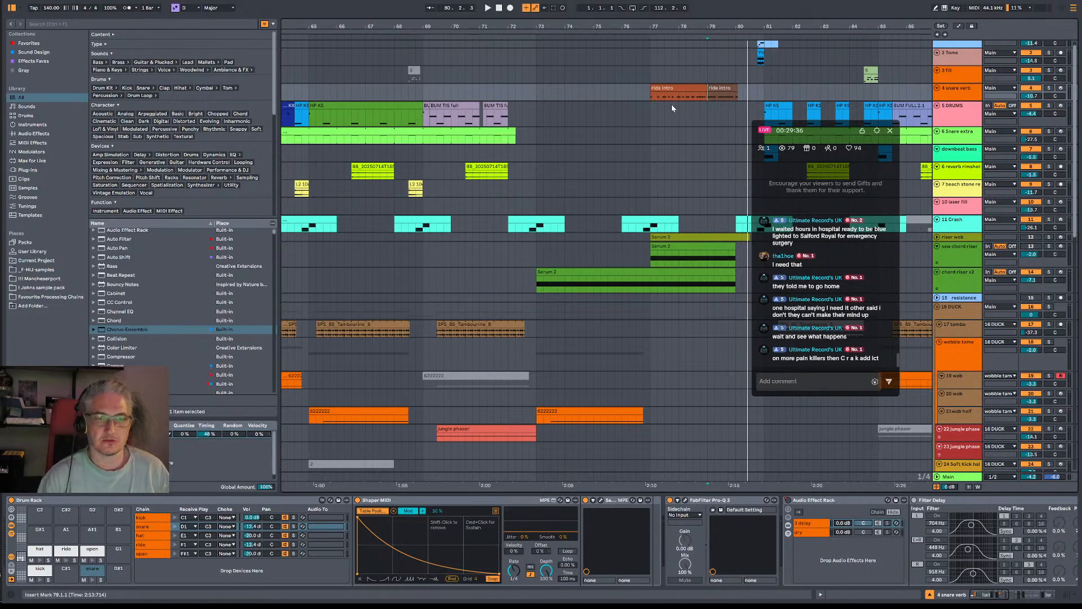
Play the ride intro clips from bar 77 and look through the 4 snare verb track's device chain, from Filter Delay to Utility.
{"action": "left_click", "coordinate": [651, 98]}
{"action": "key", "text": "space"}
{"action": "left_click", "coordinate": [969, 97]}
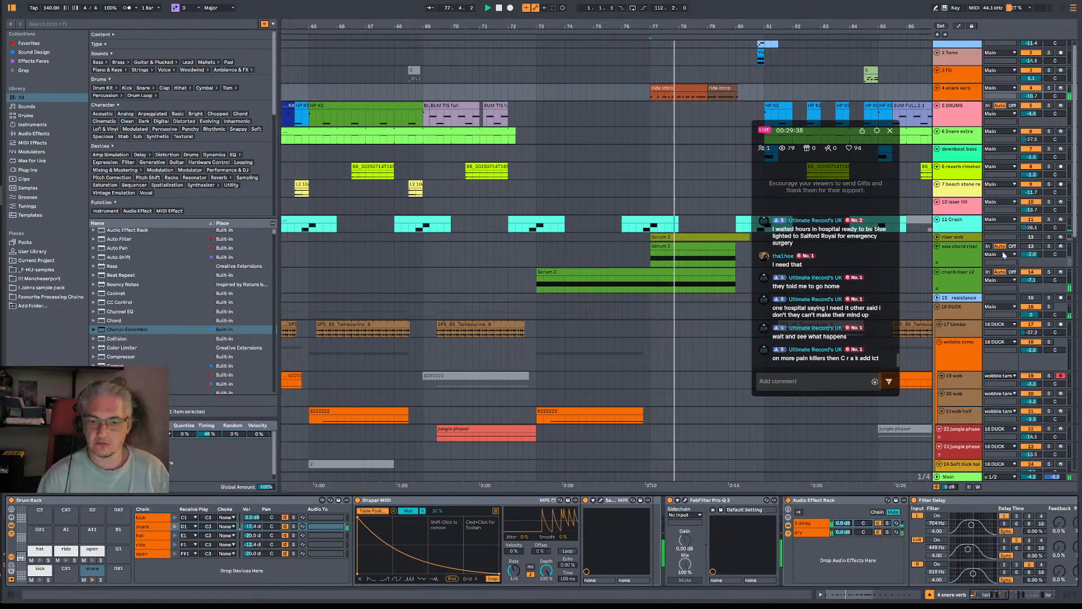
{"action": "left_click_drag", "start_coordinate": [1004, 599], "coordinate": [1021, 597]}
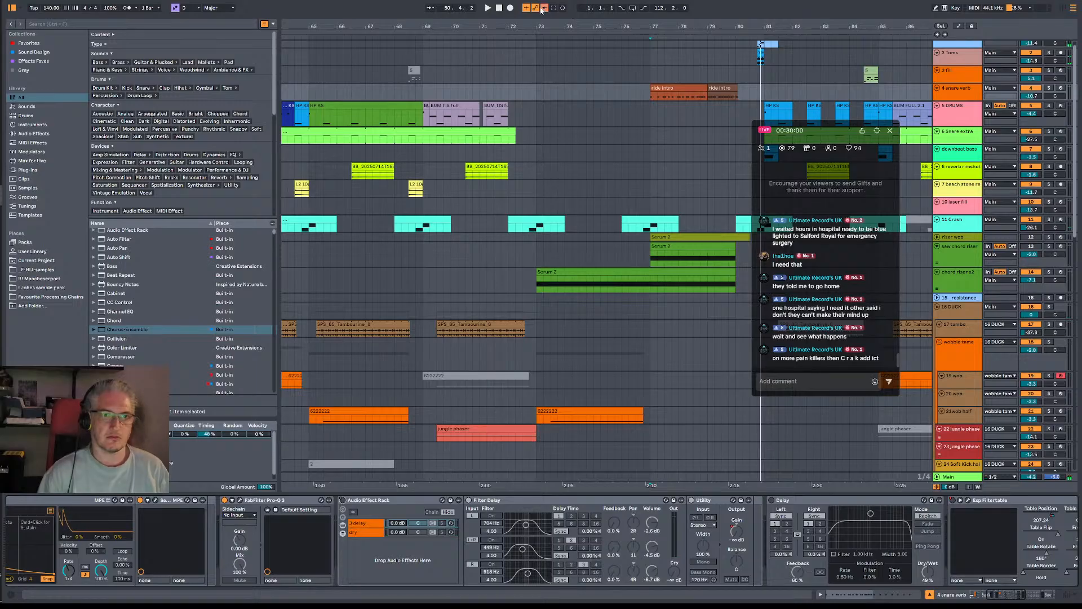
{"action": "key", "text": "space"}
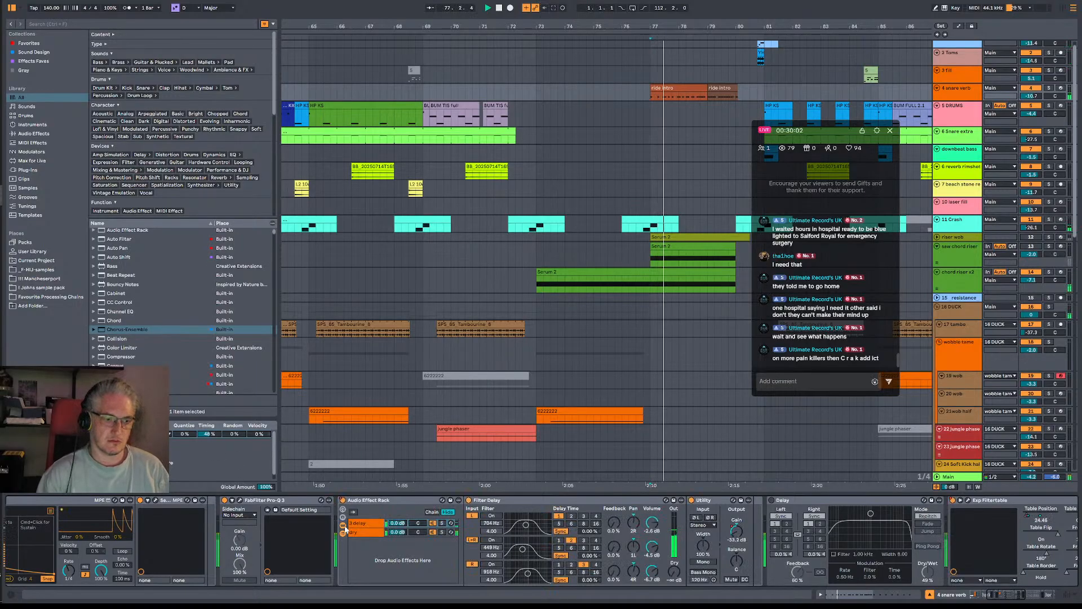
{"action": "left_click", "coordinate": [1019, 596]}
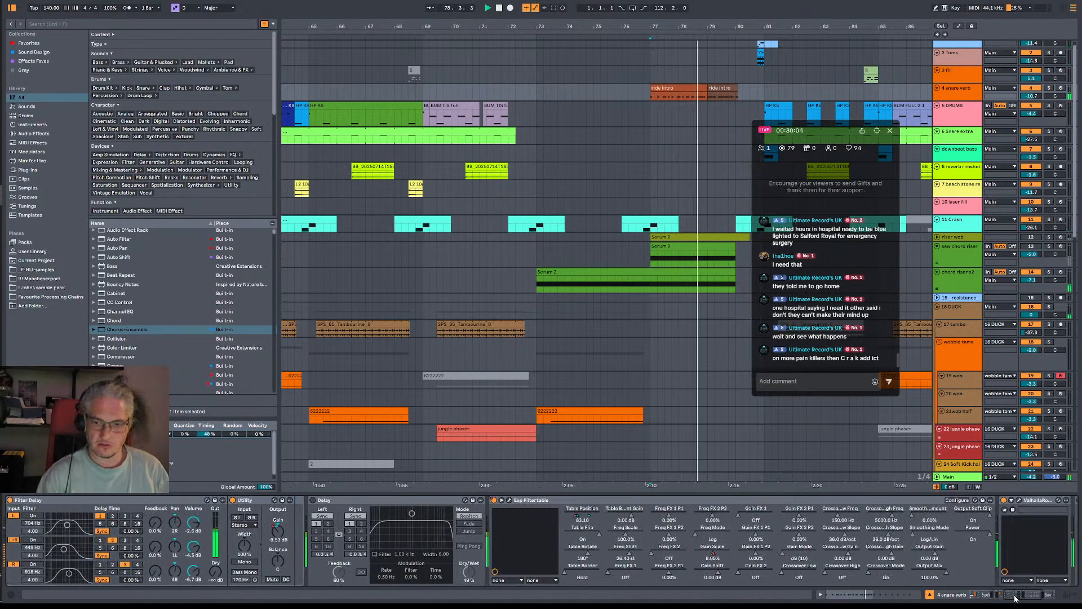
{"action": "left_click", "coordinate": [1019, 598]}
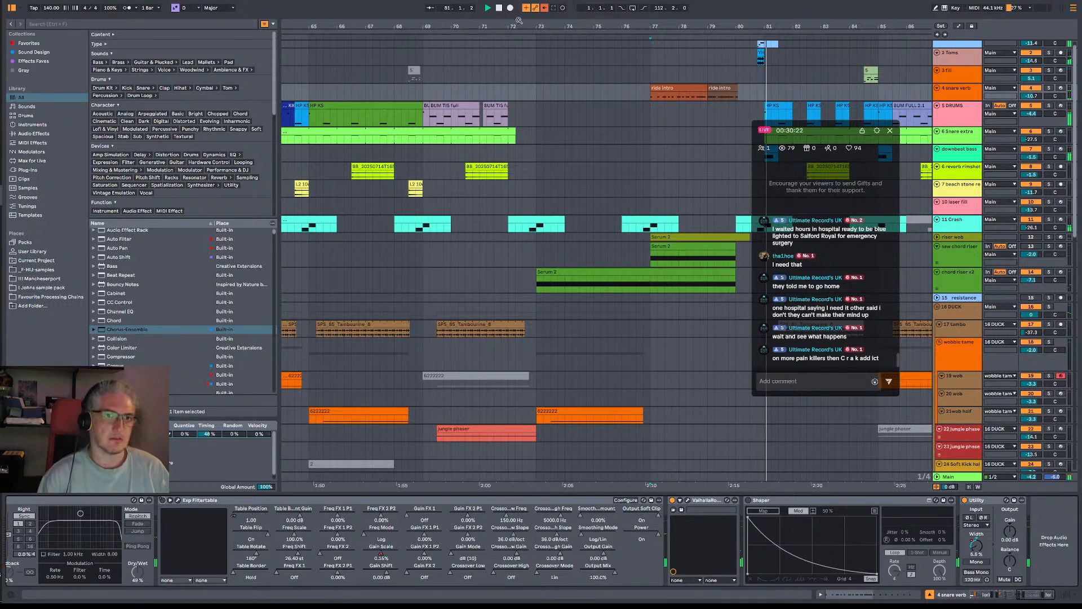
Open Exp Filtertable on the 4 snare verb track, move its window clear of the chat and set its phase mode to Minimum.
{"action": "left_click", "coordinate": [178, 501]}
{"action": "key", "text": "space"}
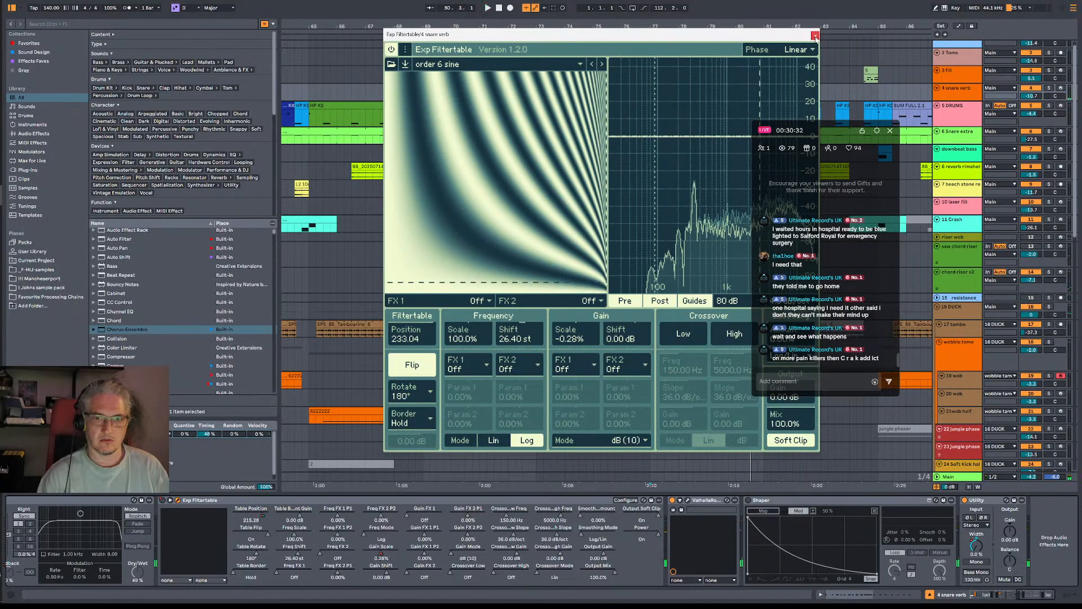
{"action": "left_click_drag", "start_coordinate": [788, 40], "coordinate": [634, 39]}
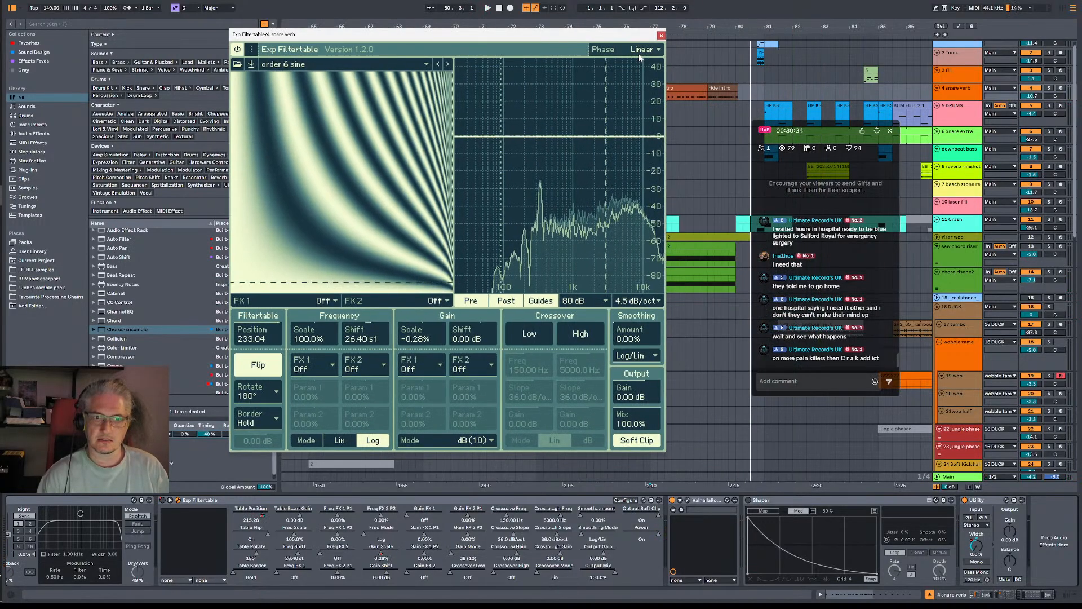
{"action": "left_click", "coordinate": [641, 50]}
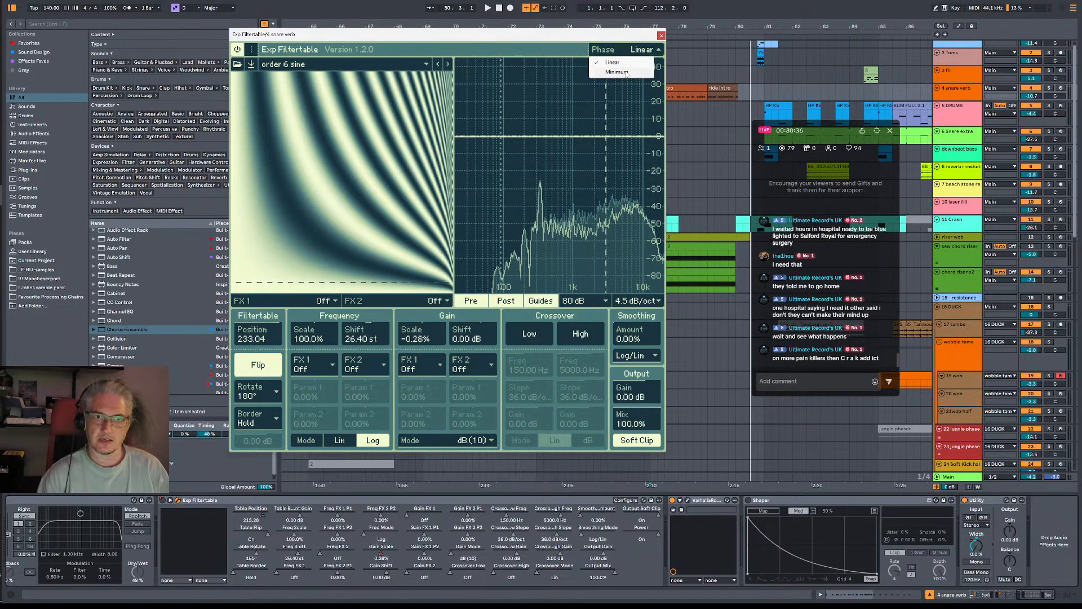
{"action": "left_click", "coordinate": [636, 62]}
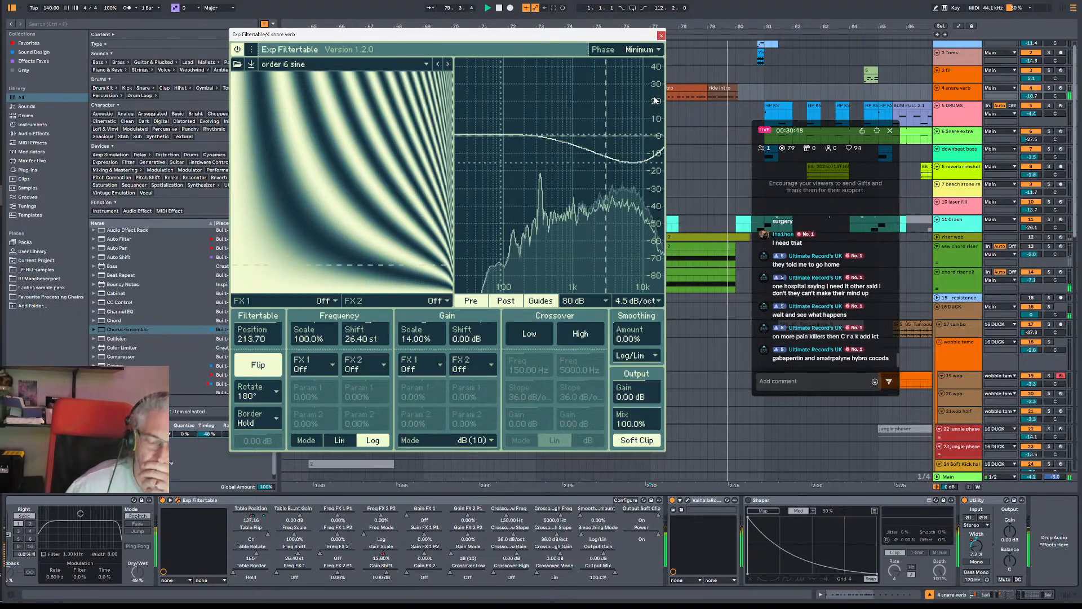
Close the Exp Filtertable window and look over the full arrangement from the TOM roll track down to echo melody.
{"action": "left_click", "coordinate": [661, 35]}
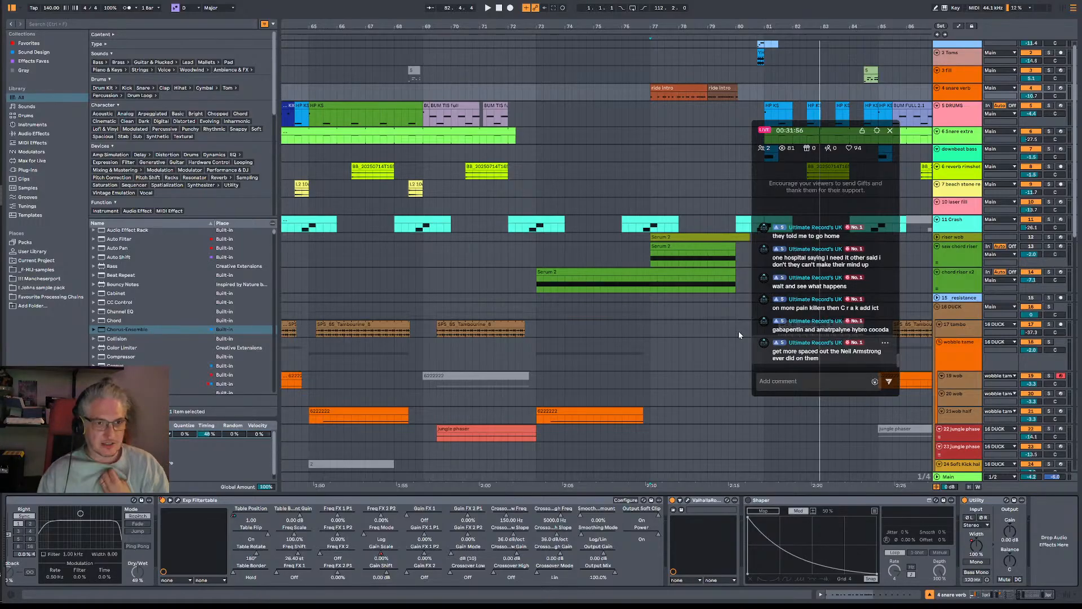
{"action": "left_click_drag", "start_coordinate": [577, 26], "coordinate": [510, 2]}
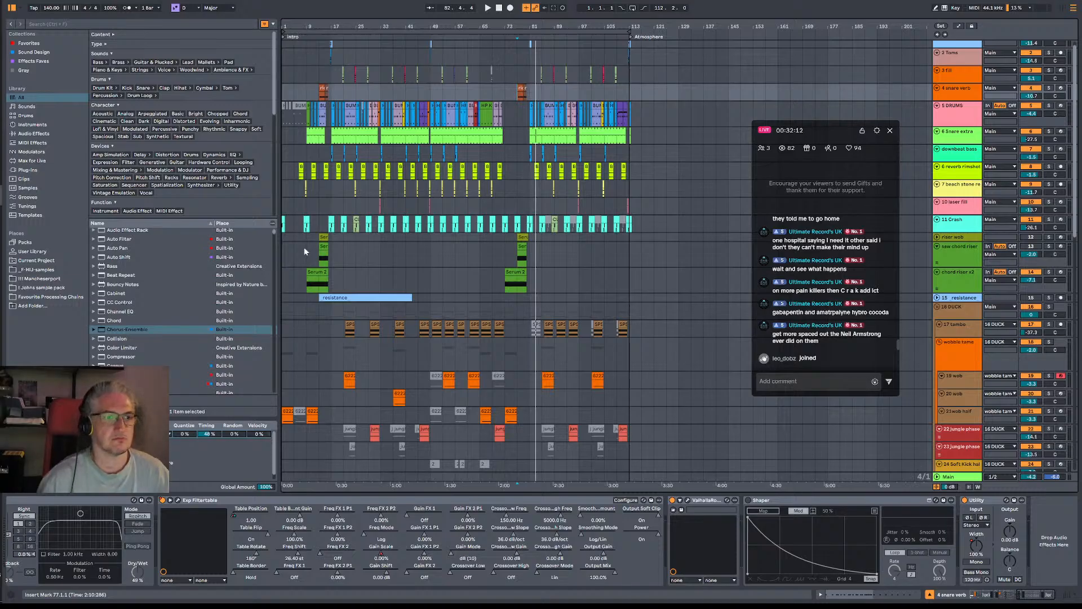
{"action": "scroll", "coordinate": [445, 152], "scroll_direction": "up", "scroll_amount": 1}
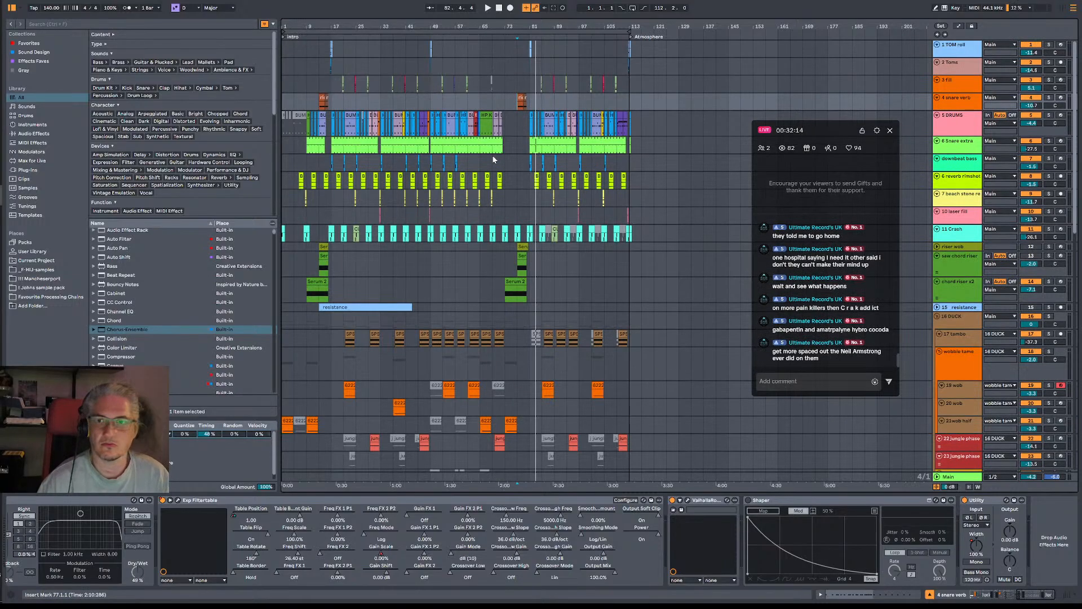
{"action": "scroll", "coordinate": [502, 141], "scroll_direction": "down", "scroll_amount": 8}
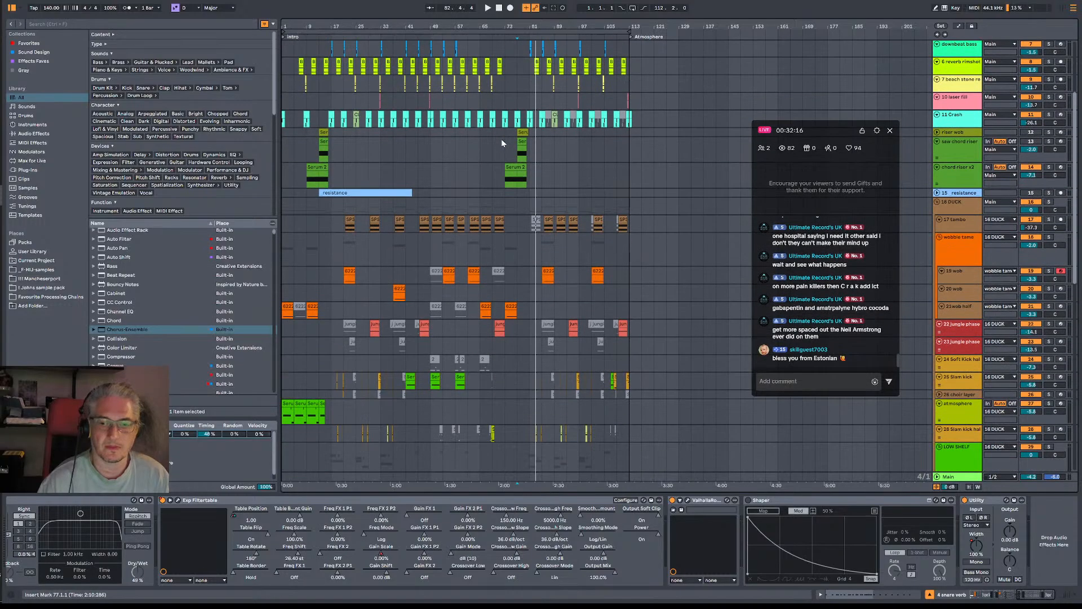
{"action": "scroll", "coordinate": [502, 142], "scroll_direction": "down", "scroll_amount": 7}
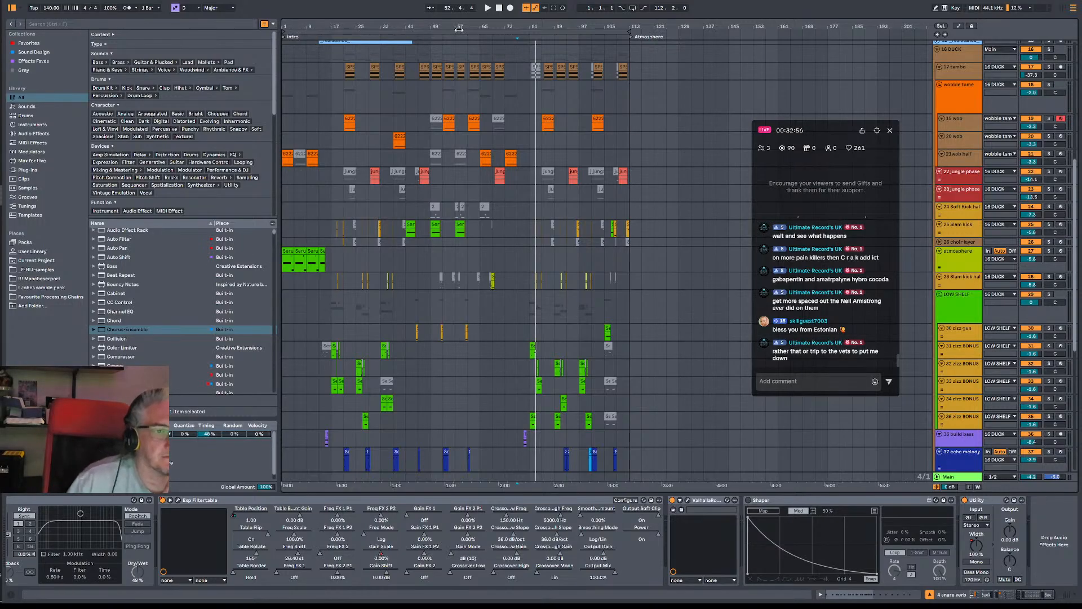
Play the arrangement from bar 1 into the drop at bar 17, examining the vocal, atmosphere and bass clips around it.
{"action": "left_click", "coordinate": [283, 56]}
{"action": "left_click", "coordinate": [499, 8]}
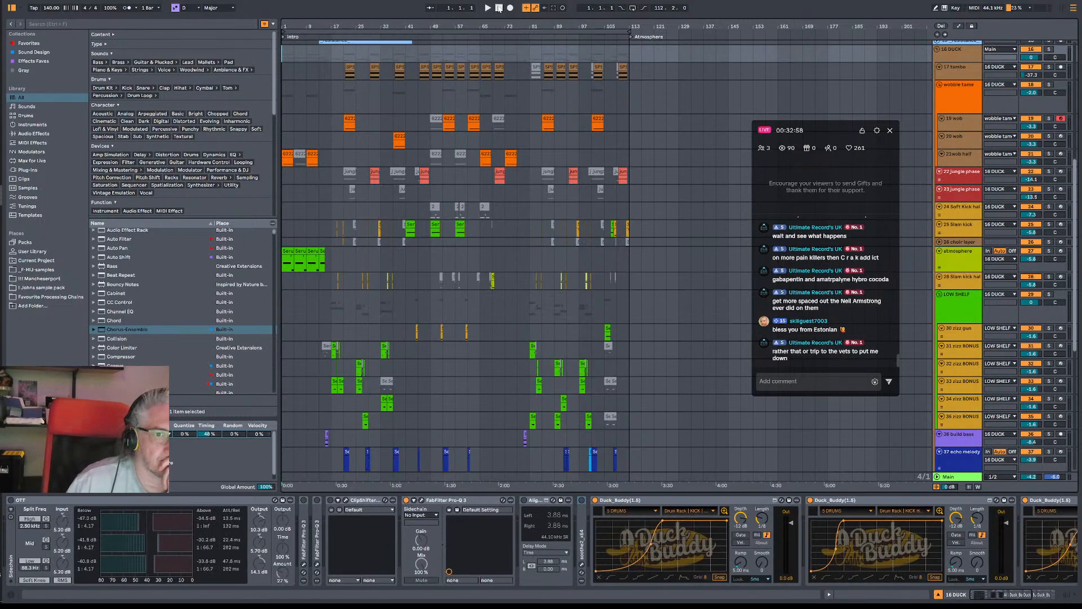
{"action": "key", "text": "space"}
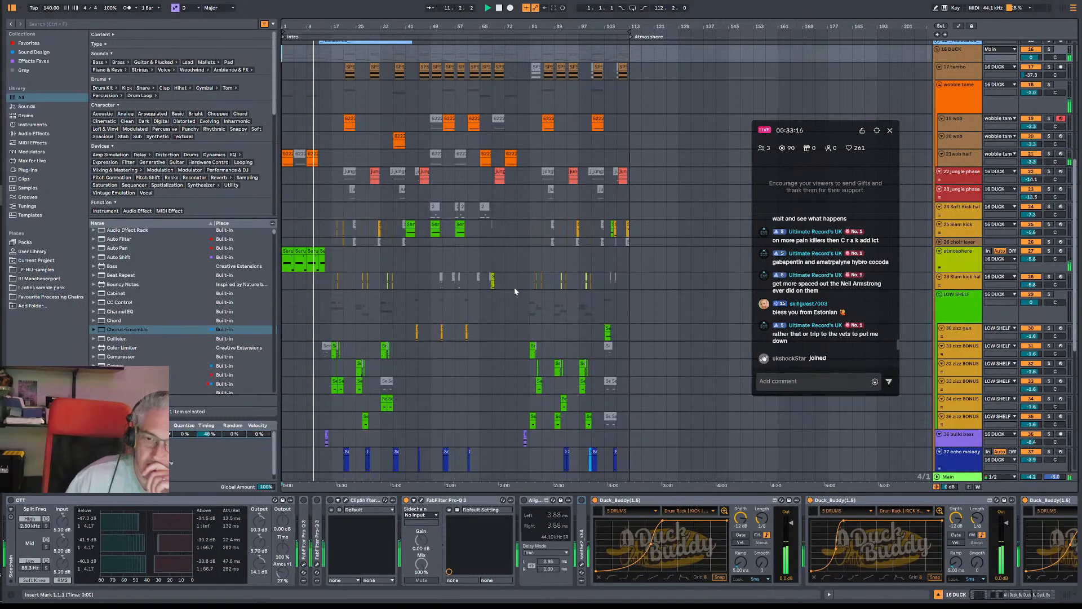
{"action": "scroll", "coordinate": [514, 289], "scroll_direction": "down", "scroll_amount": 8}
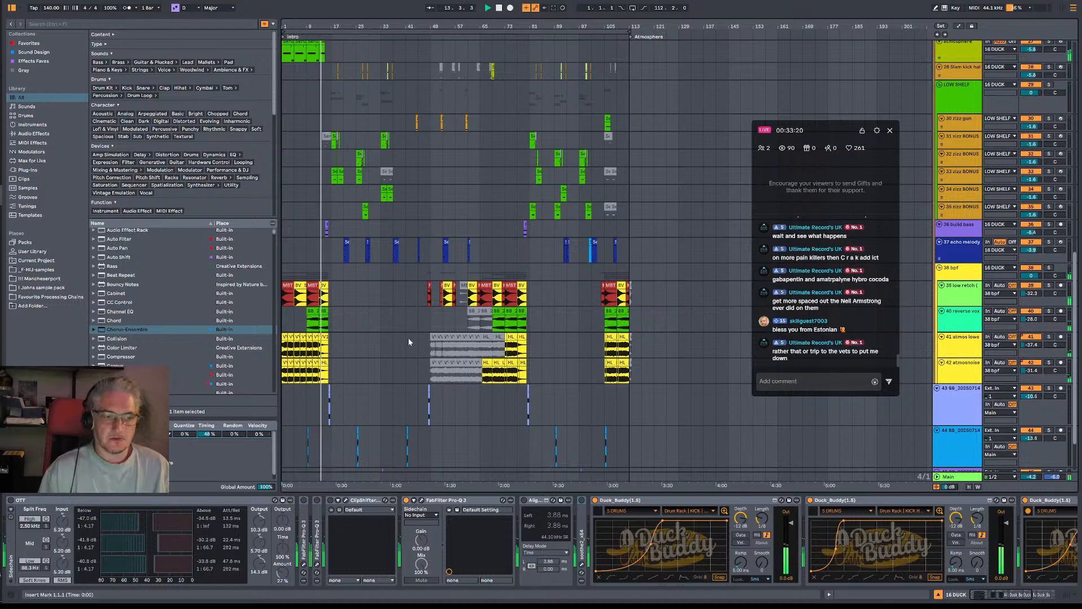
{"action": "scroll", "coordinate": [345, 287], "scroll_direction": "up", "scroll_amount": 1}
{"action": "scroll", "coordinate": [345, 287], "scroll_direction": "up", "scroll_amount": 15}
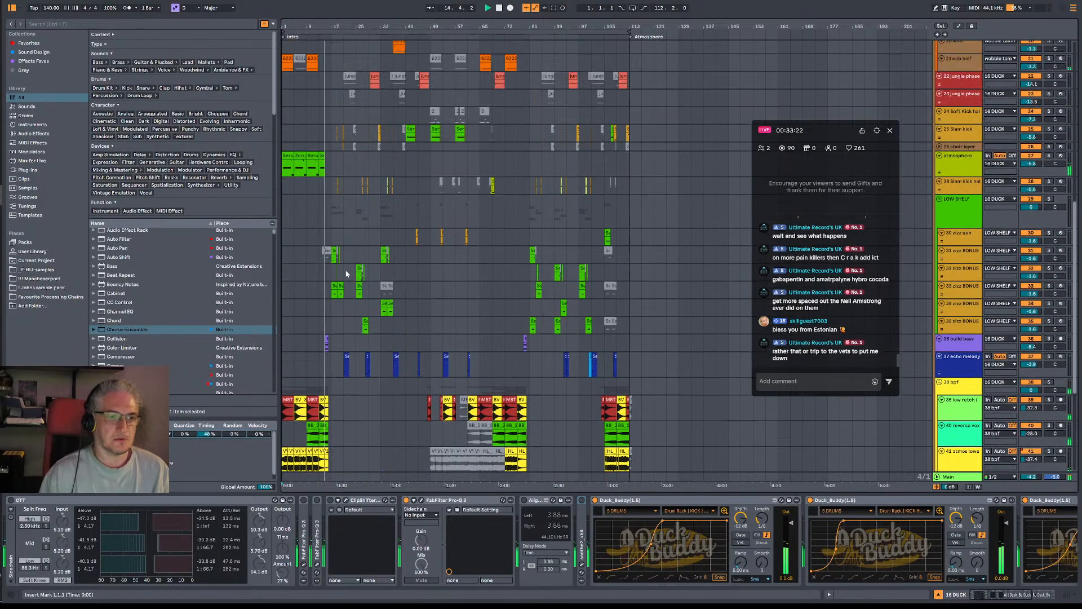
{"action": "scroll", "coordinate": [349, 233], "scroll_direction": "up", "scroll_amount": 3}
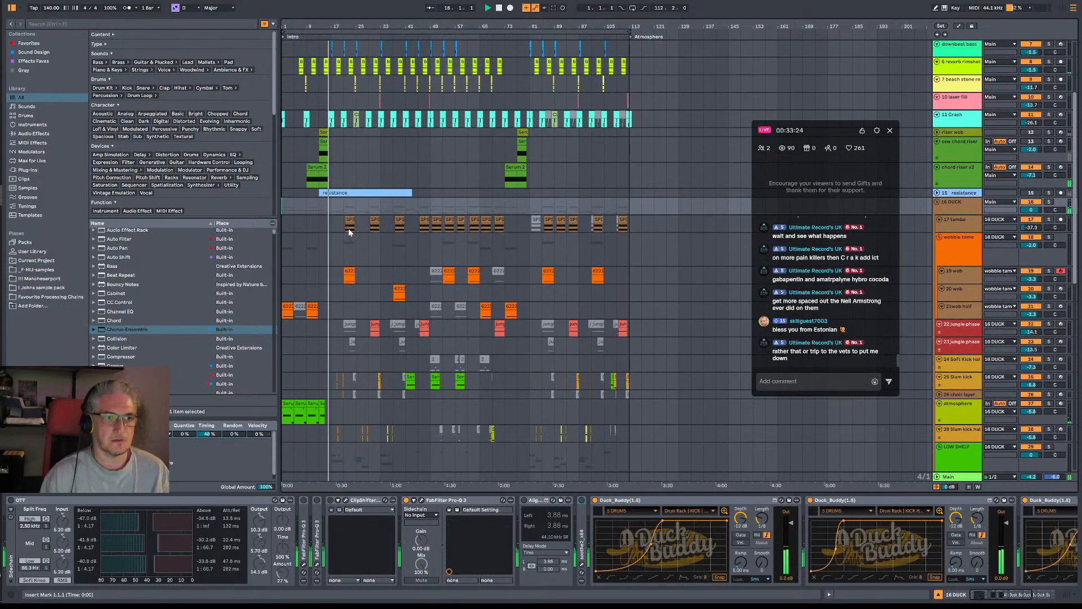
{"action": "key", "text": "space"}
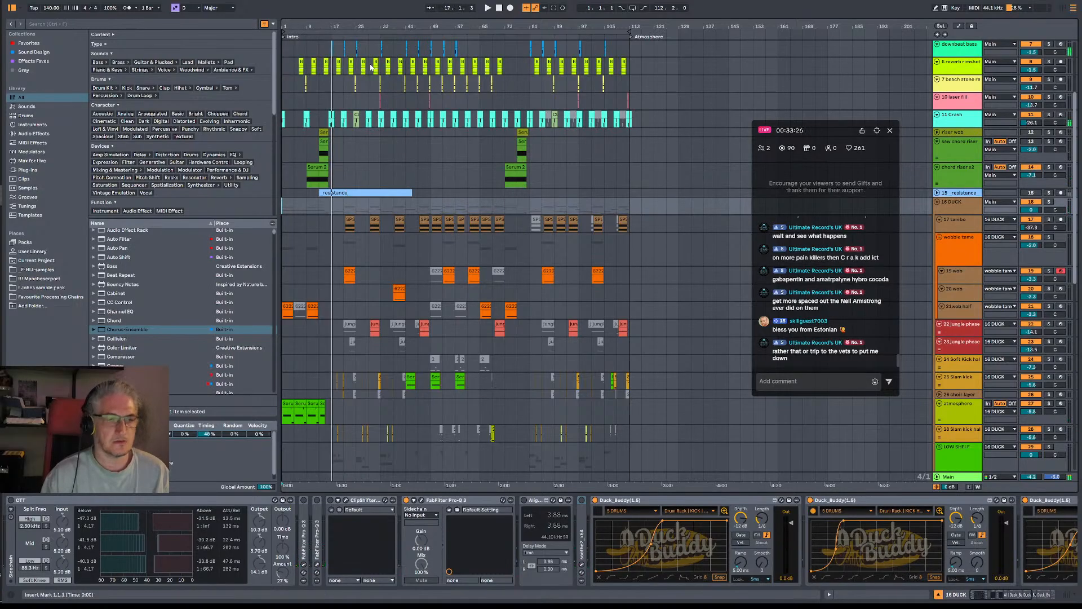
Place the insert marker at bar 16 on track 43 and play the short audio clip there.
{"action": "left_click_drag", "start_coordinate": [332, 25], "coordinate": [332, 79]}
{"action": "scroll", "coordinate": [301, 189], "scroll_direction": "down", "scroll_amount": 3}
{"action": "scroll", "coordinate": [301, 189], "scroll_direction": "down", "scroll_amount": 10}
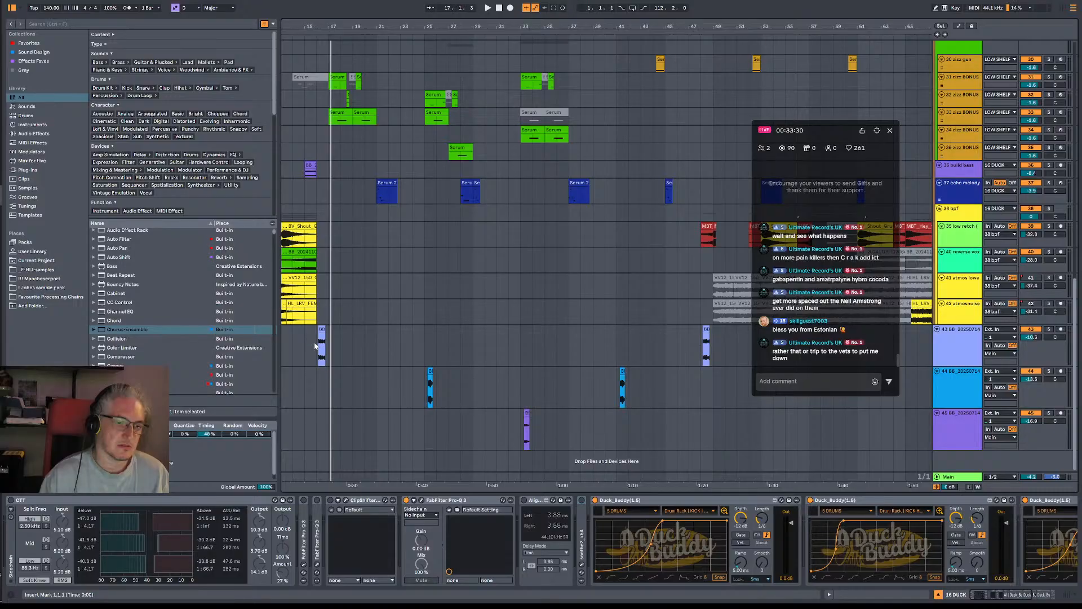
{"action": "left_click", "coordinate": [315, 346]}
{"action": "key", "text": "space"}
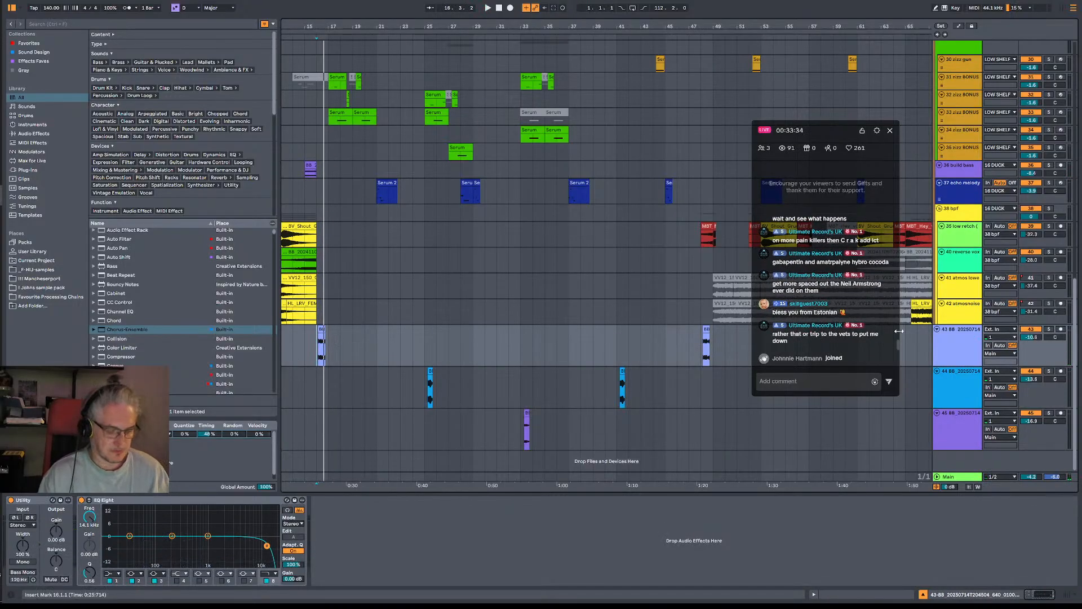
Save the Live Set as a new version with 1 added to the end of its file name.
{"action": "key", "text": "ctrl+shift+s"}
{"action": "key", "text": "Right"}
{"action": "type", "text": "1"}
{"action": "key", "text": "Return"}
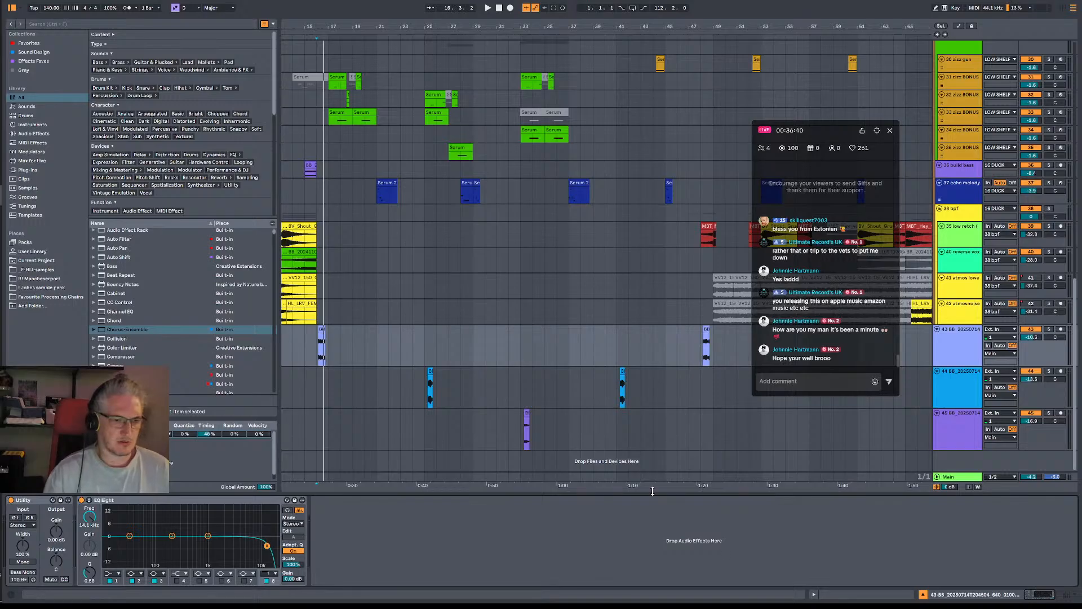
Try moving the third EQ Eight band on track 43 to about 1.50 kHz and undo the change.
{"action": "key", "text": "space"}
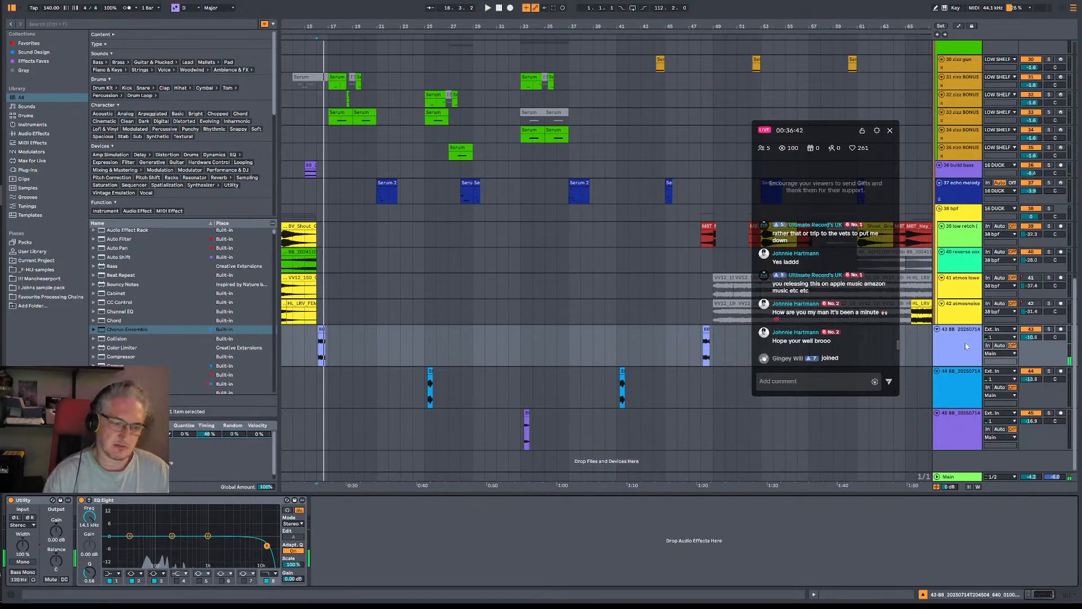
{"action": "mouse_move", "coordinate": [208, 538]}
{"action": "left_mouse_down"}
{"action": "mouse_move", "coordinate": [218, 515]}
{"action": "mouse_move", "coordinate": [217, 535]}
{"action": "left_mouse_up"}
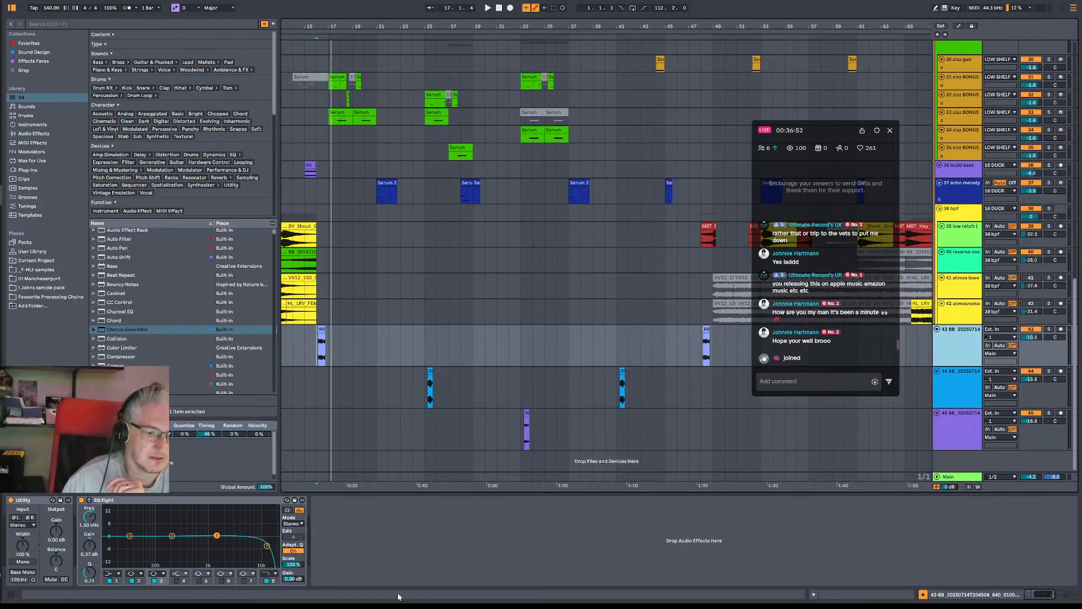
{"action": "key", "text": "ctrl+z"}
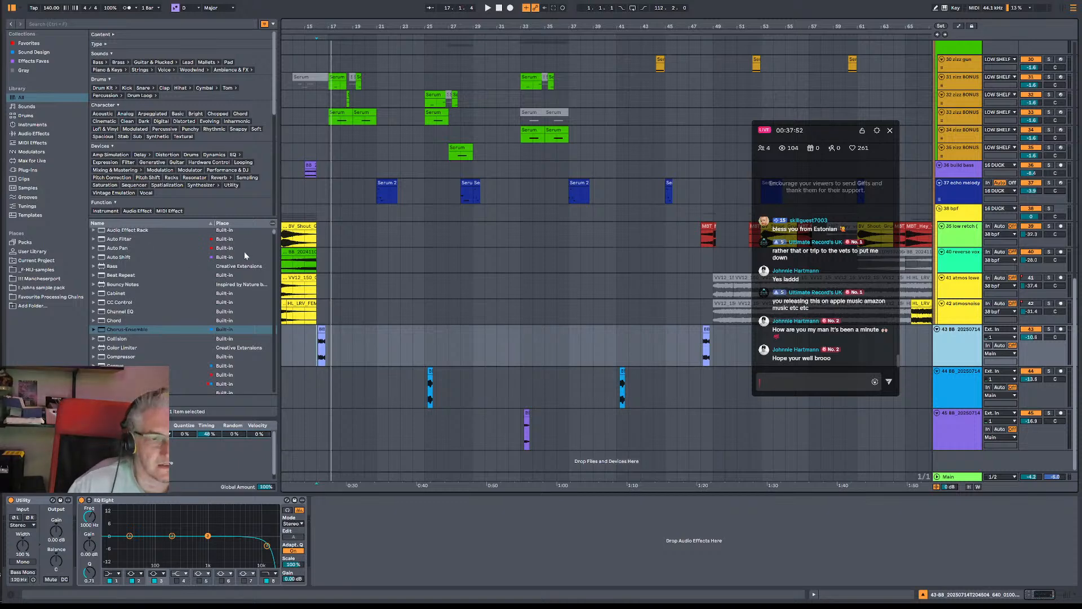
{"action": "key", "text": "space"}
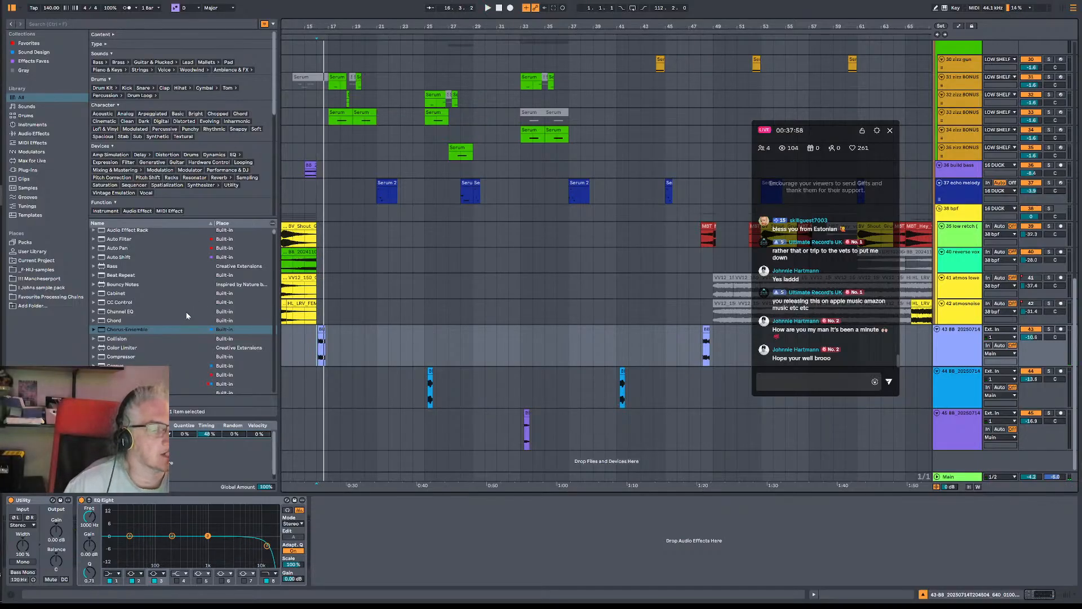
Add Auto Shift after EQ Eight on track 43, solo the track and play it from bar 16.
{"action": "scroll", "coordinate": [191, 297], "scroll_direction": "up", "scroll_amount": 2}
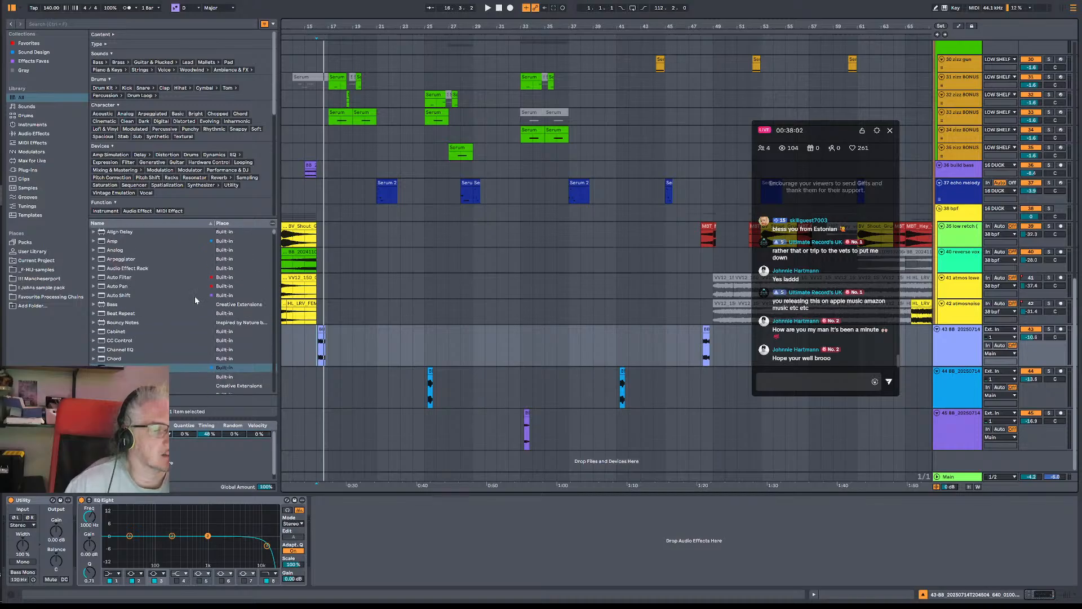
{"action": "left_click", "coordinate": [140, 295]}
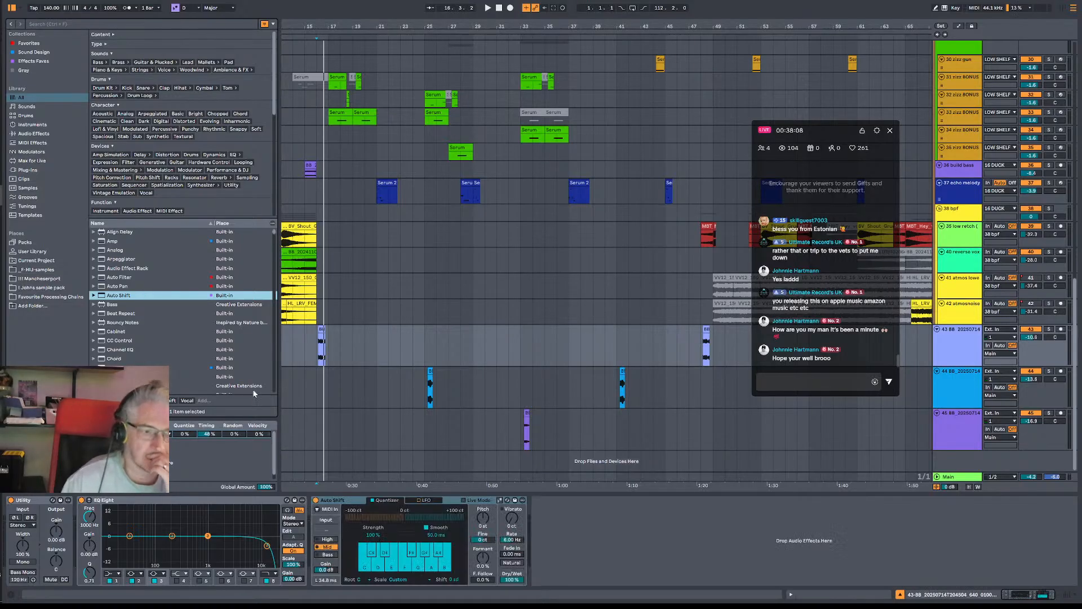
{"action": "key", "text": "space"}
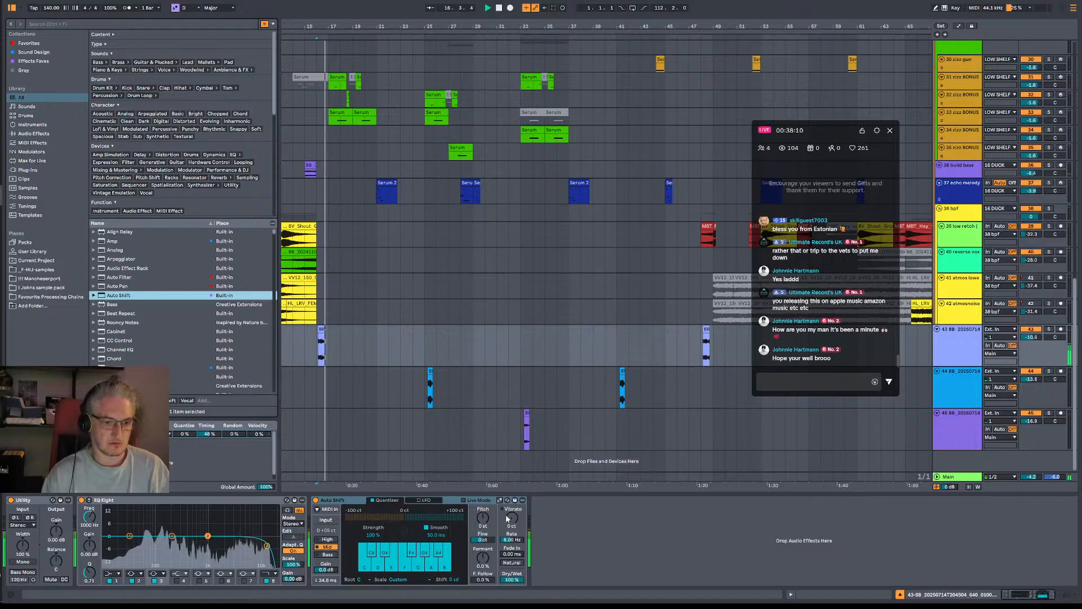
{"action": "left_click", "coordinate": [1049, 329]}
{"action": "key", "text": "space"}
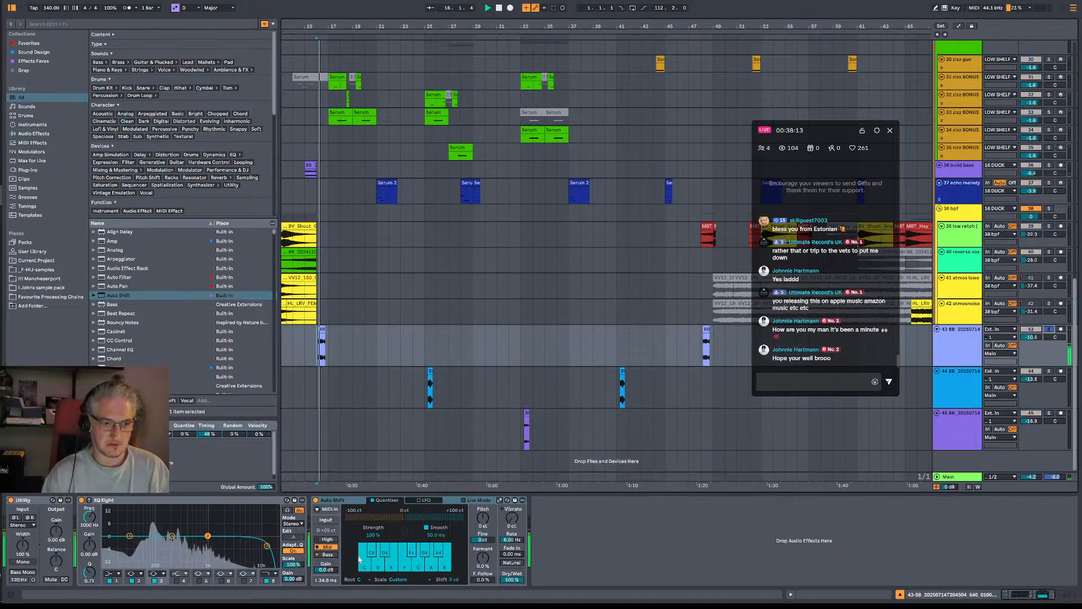
Keep Auto Shift's input range at Mid after trying High, and set its pitch to 12 st.
{"action": "left_click", "coordinate": [328, 540]}
{"action": "left_click", "coordinate": [327, 547]}
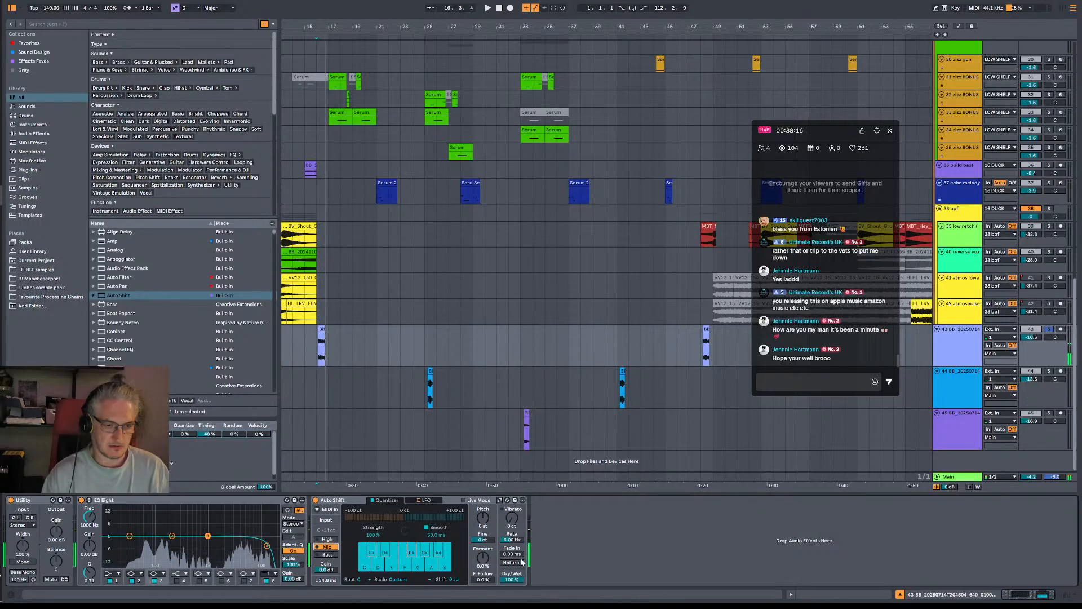
{"action": "left_click_drag", "start_coordinate": [483, 517], "coordinate": [483, 496]}
{"action": "key", "text": "space"}
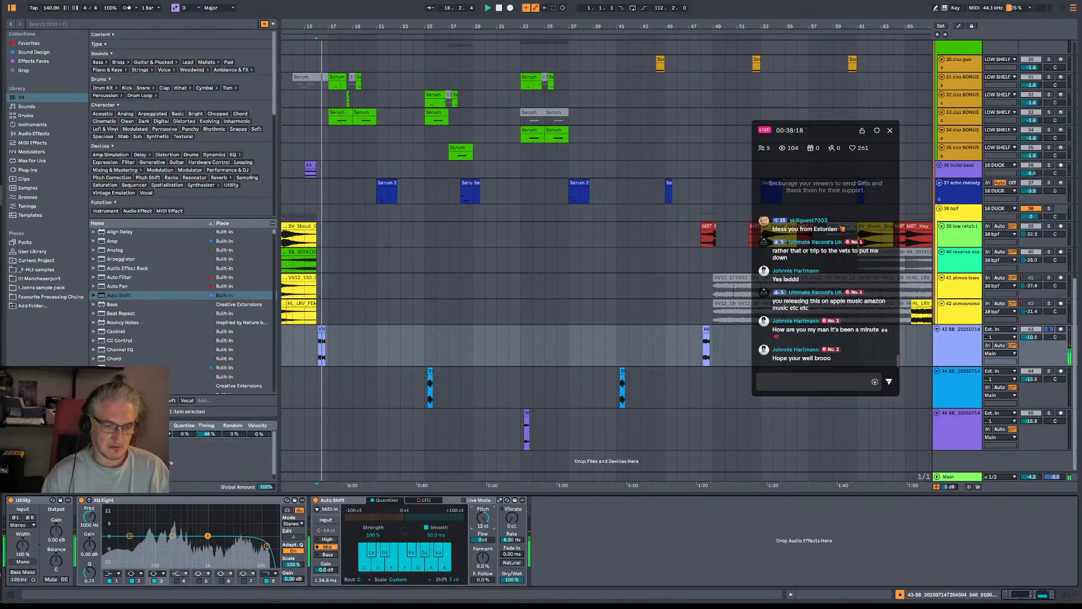
{"action": "key", "text": "space"}
Set Auto Shift's formant to 40% and its dry/wet to 55% while playing the soloed clip.
{"action": "key", "text": "space"}
{"action": "left_click_drag", "start_coordinate": [483, 557], "coordinate": [483, 502]}
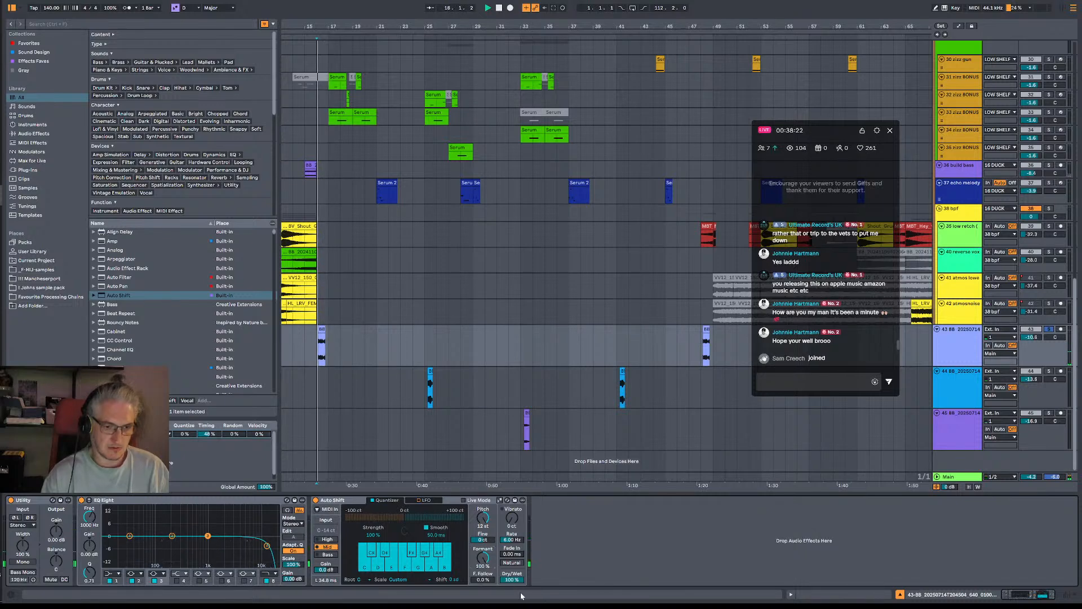
{"action": "mouse_move", "coordinate": [515, 587]}
{"action": "left_mouse_down"}
{"action": "mouse_move", "coordinate": [515, 608]}
{"action": "mouse_move", "coordinate": [515, 599]}
{"action": "left_mouse_up"}
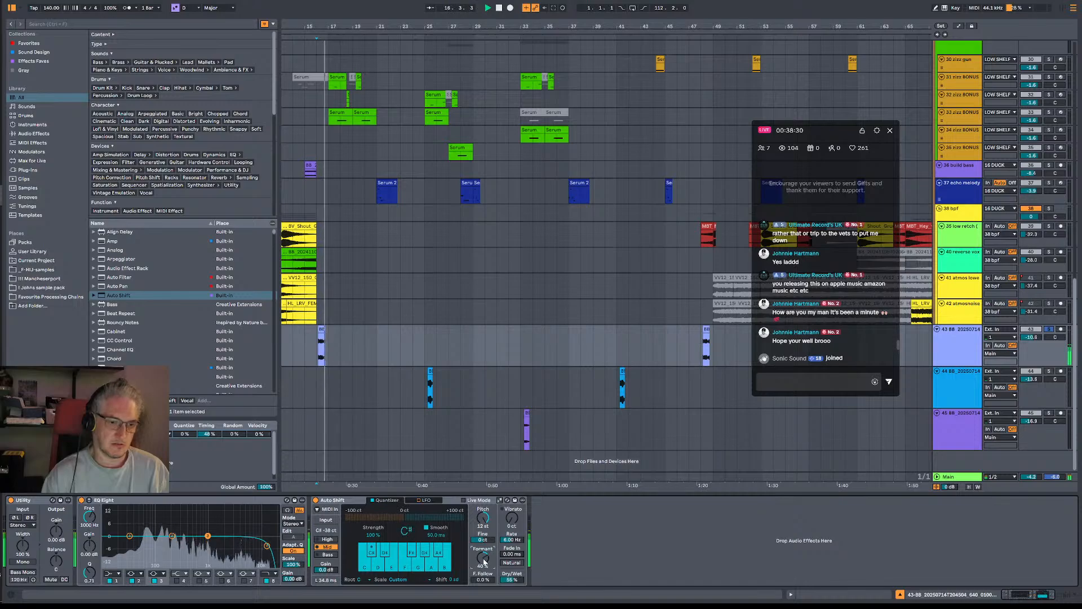
{"action": "left_click_drag", "start_coordinate": [501, 574], "coordinate": [502, 574]}
{"action": "key", "text": "space"}
{"action": "key", "text": "space"}
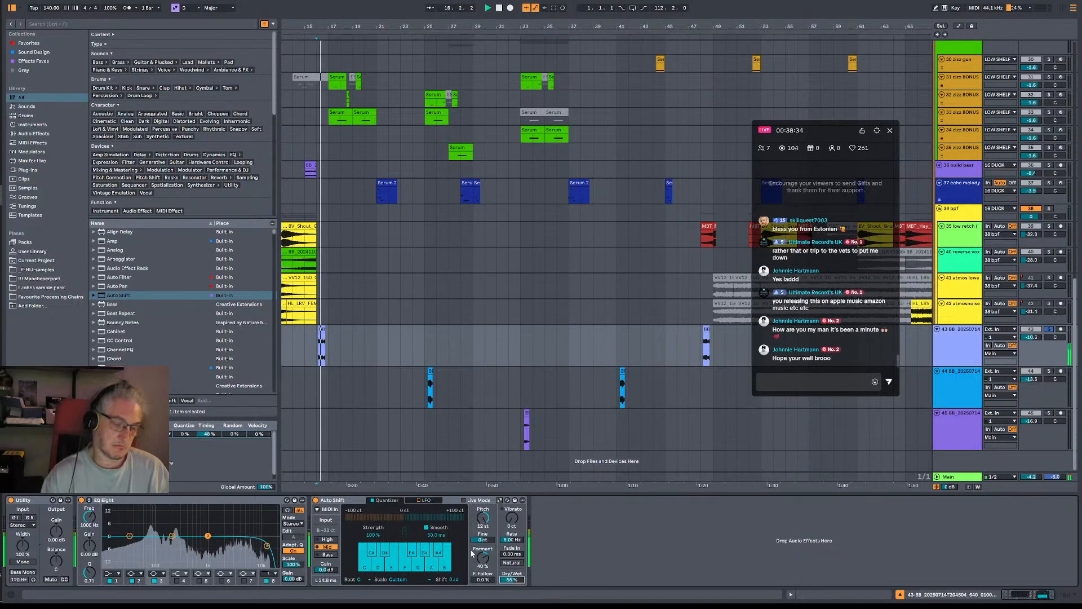
Try Auto Shift's High input range during playback and return it to Mid.
{"action": "key", "text": "space"}
{"action": "left_click", "coordinate": [328, 539]}
{"action": "key", "text": "space"}
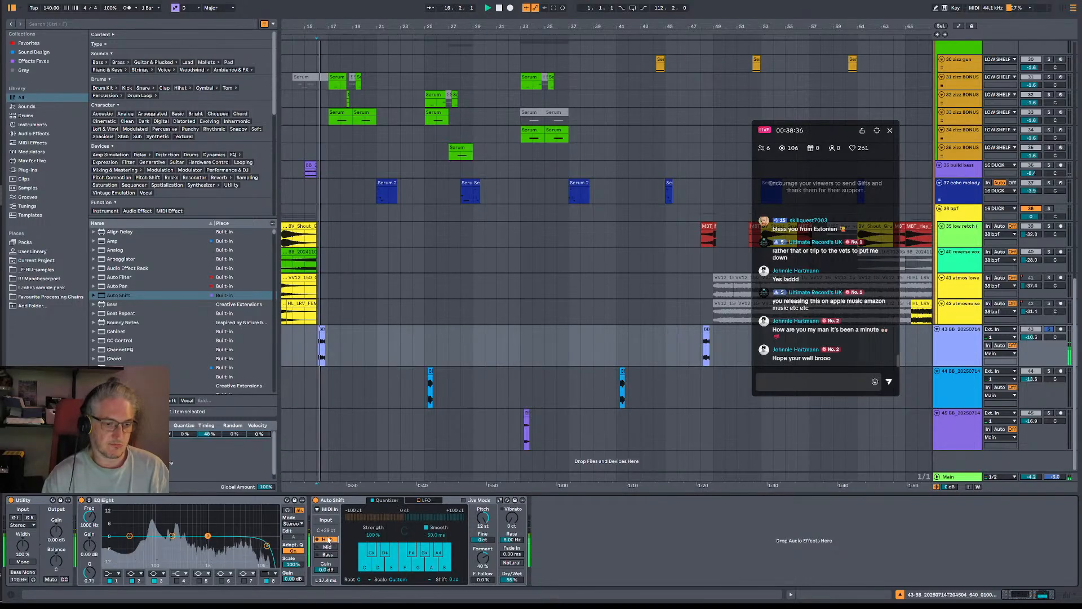
{"action": "key", "text": "space"}
{"action": "left_click", "coordinate": [329, 547]}
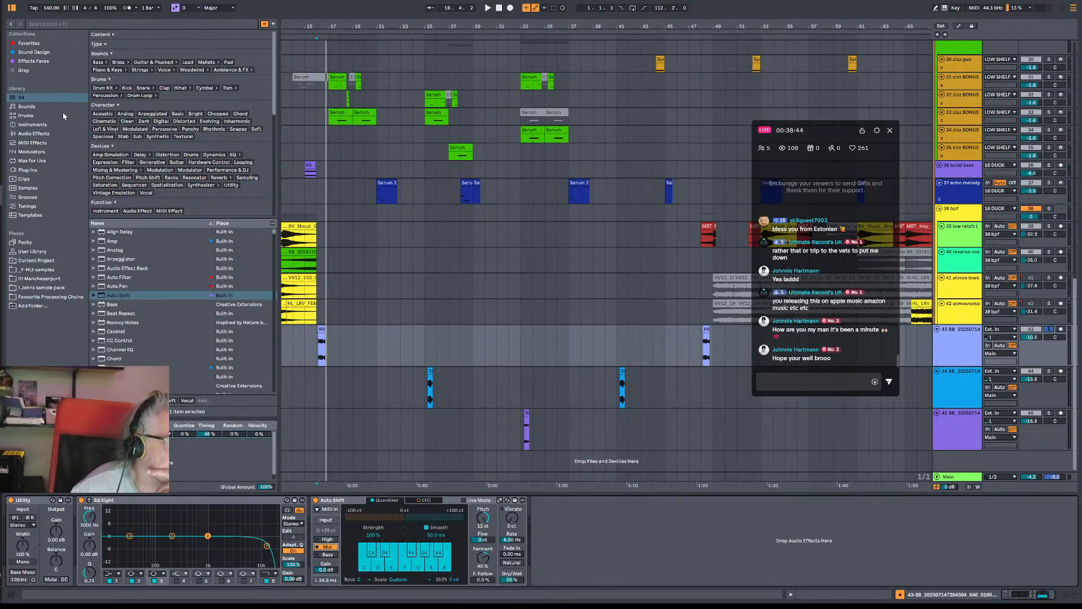
Find Spectral Resonator among the audio effects and add it after Auto Shift on track 43.
{"action": "left_click", "coordinate": [34, 133]}
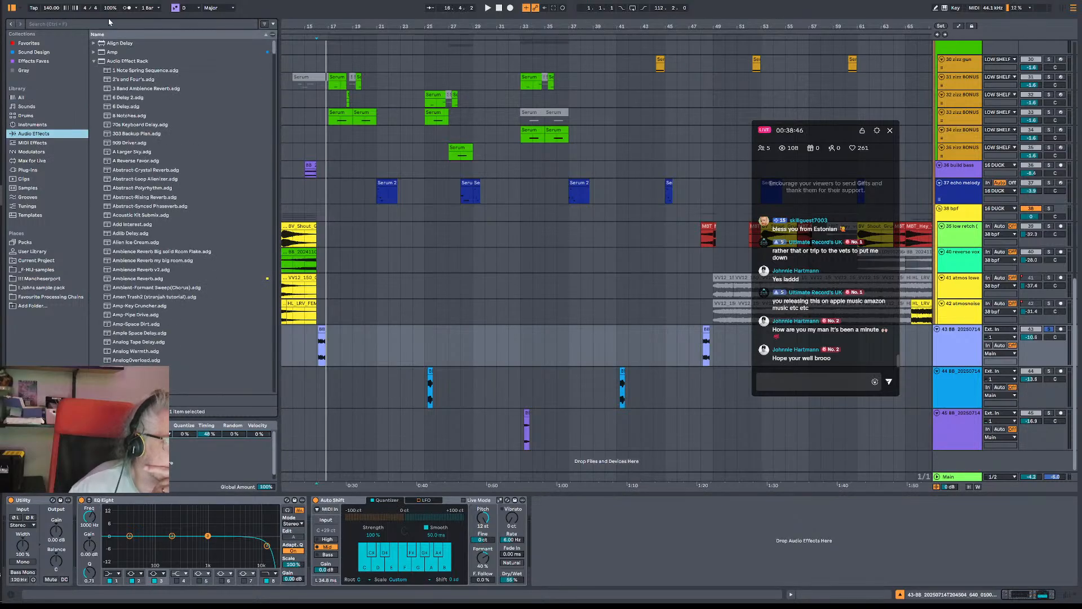
{"action": "left_click", "coordinate": [96, 59]}
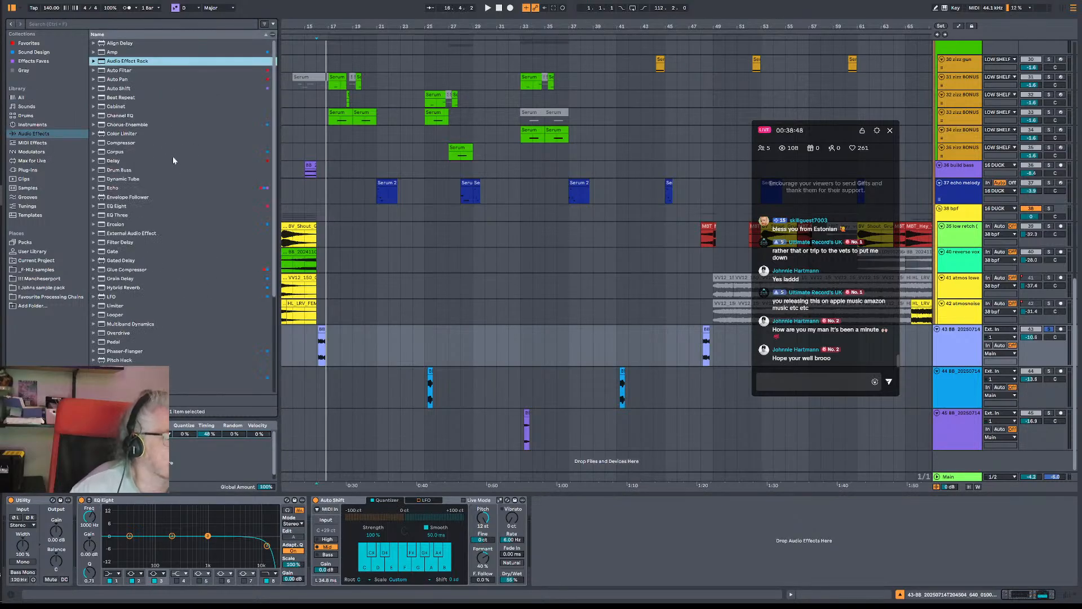
{"action": "scroll", "coordinate": [192, 208], "scroll_direction": "down", "scroll_amount": 5}
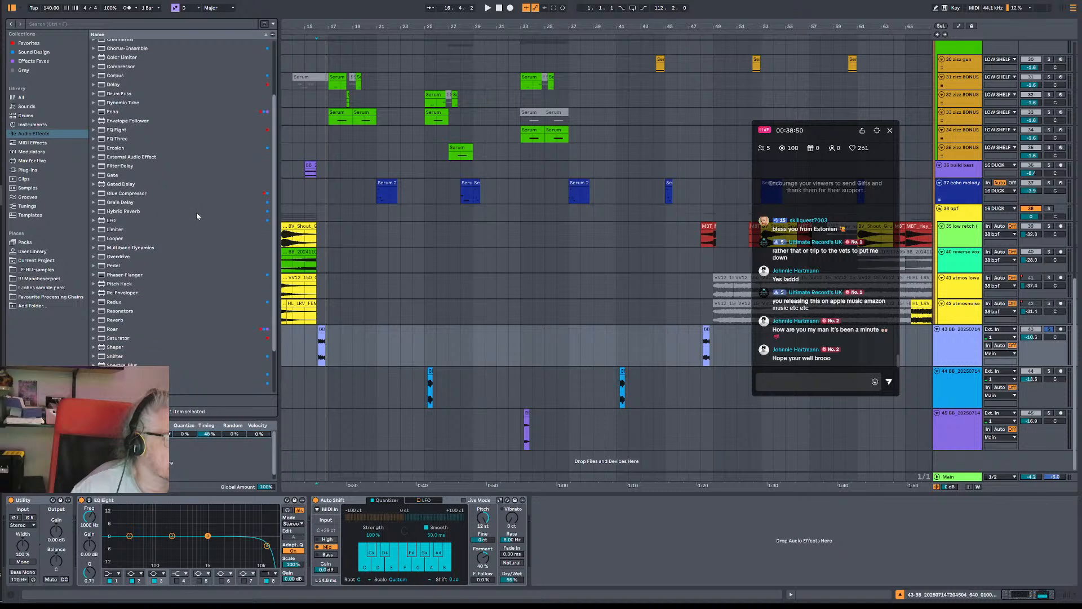
{"action": "scroll", "coordinate": [197, 216], "scroll_direction": "down", "scroll_amount": 1}
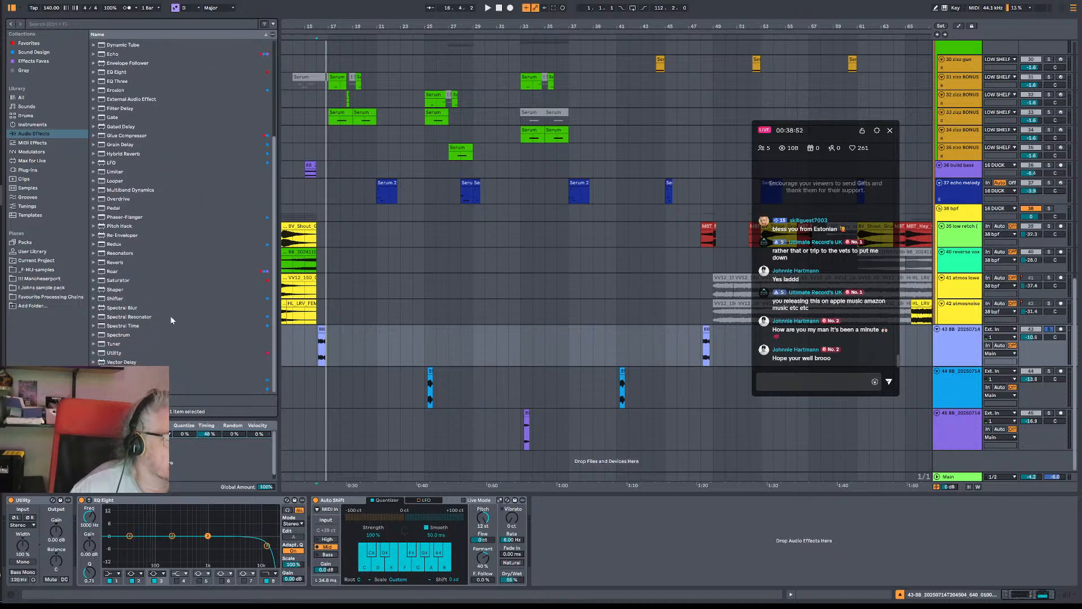
{"action": "left_click", "coordinate": [117, 318]}
{"action": "left_click_drag", "start_coordinate": [116, 317], "coordinate": [567, 552]}
{"action": "key", "text": "space"}
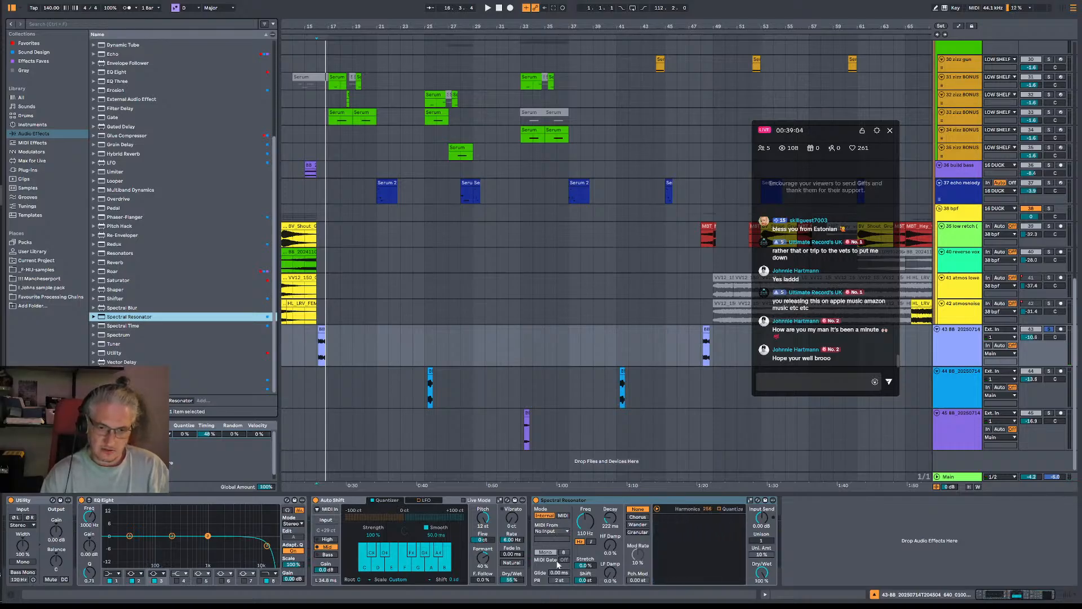
Lower Spectral Resonator's frequency to 23.4 Hz and replay the clip from bar 16.
{"action": "key", "text": "space"}
{"action": "left_click_drag", "start_coordinate": [588, 523], "coordinate": [588, 560]}
{"action": "key", "text": "space"}
{"action": "key", "text": "space"}
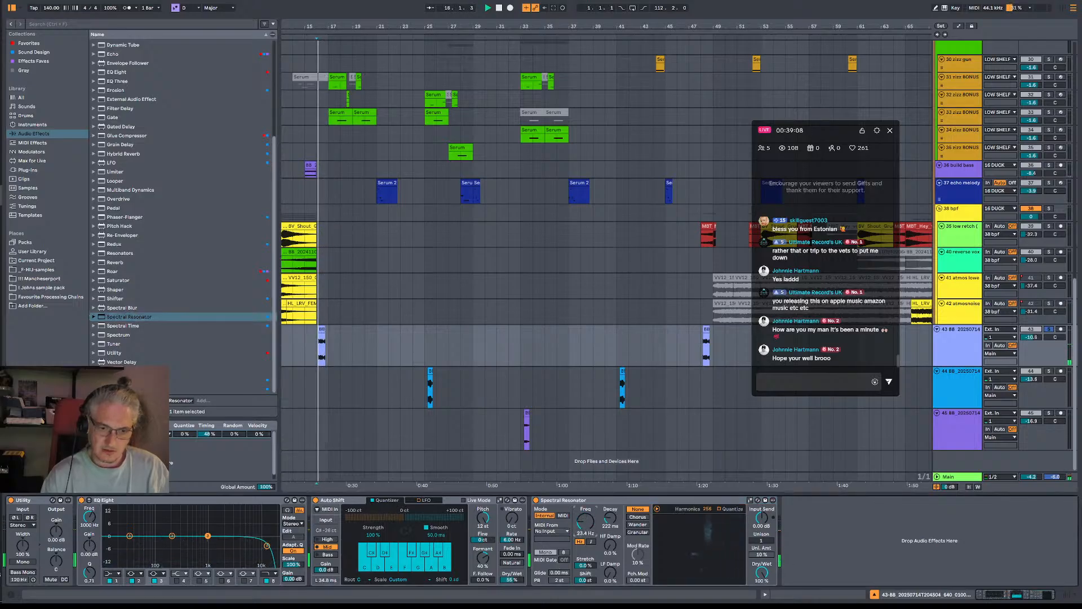
Set Spectral Resonator's modulation mode to Granular and replay the clip from bar 16.
{"action": "key", "text": "space"}
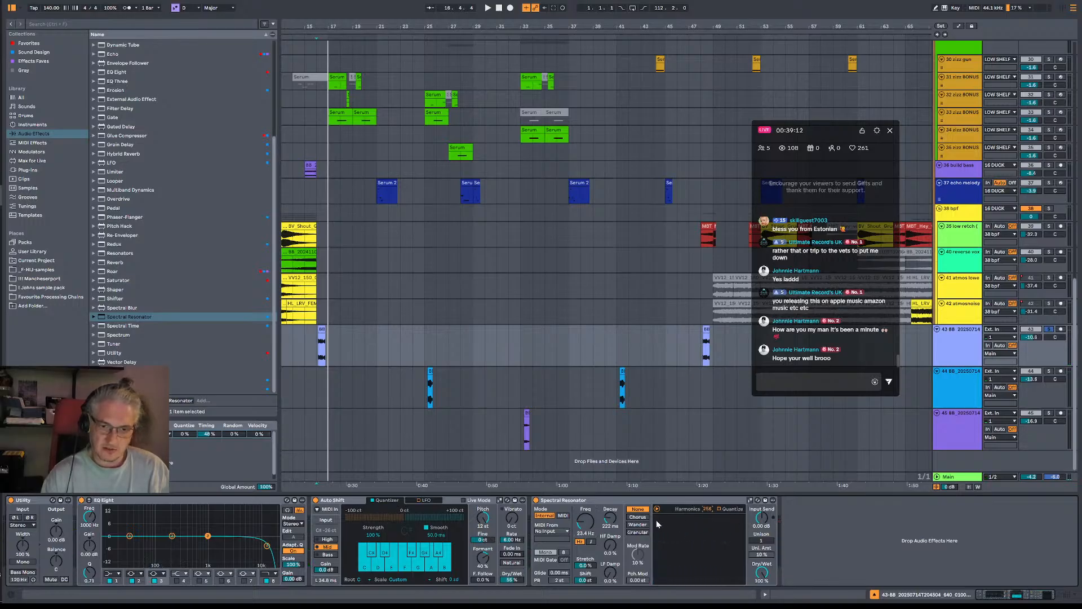
{"action": "left_click", "coordinate": [643, 532]}
{"action": "key", "text": "space"}
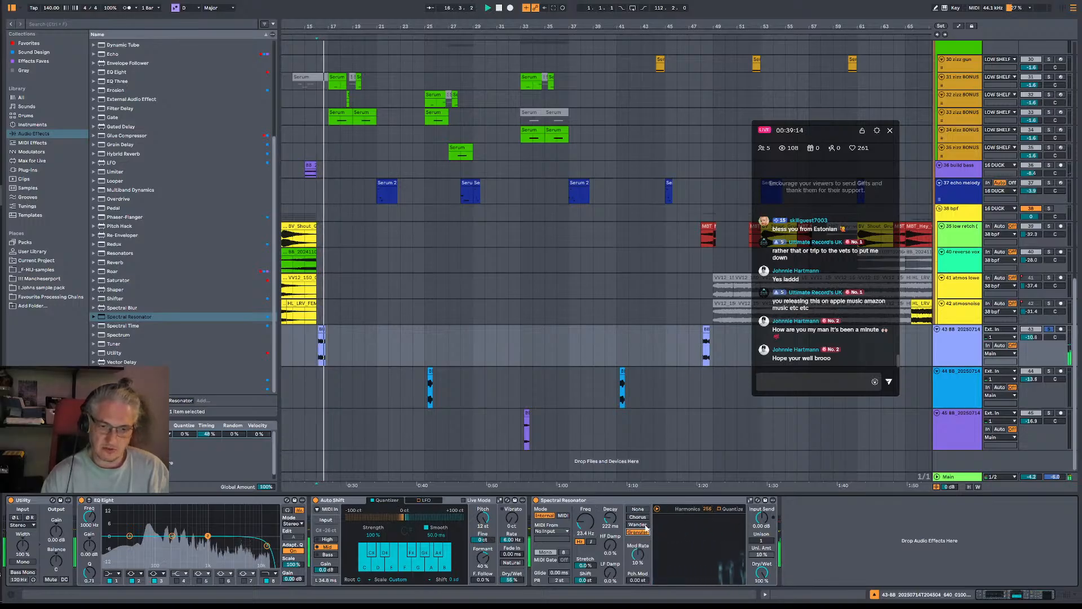
{"action": "key", "text": "space"}
{"action": "key", "text": "space"}
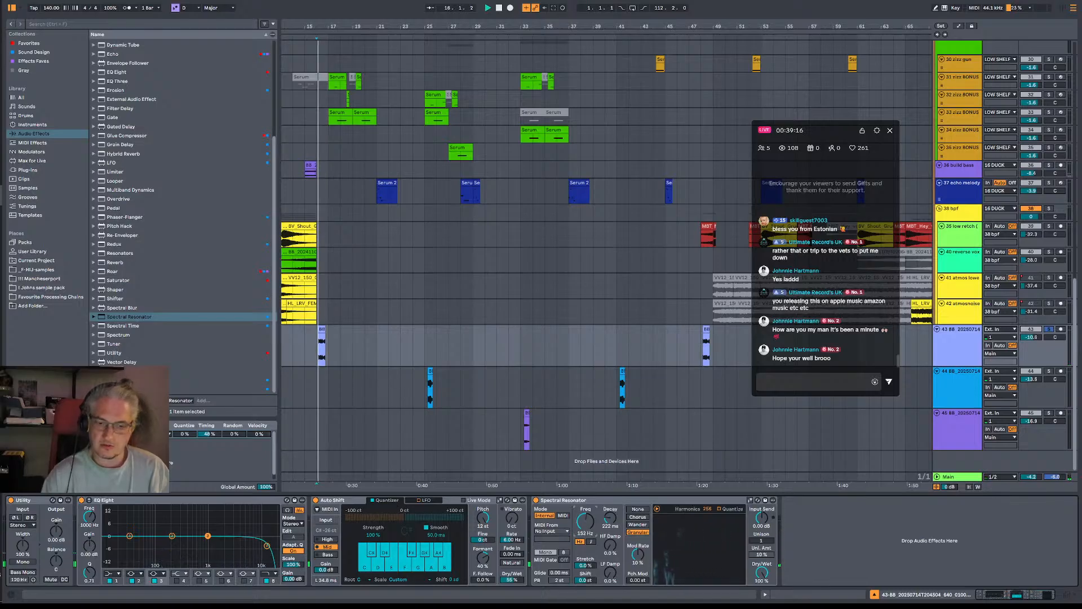
Set Spectral Resonator's frequency to 123 Hz and its decay to 42.0 ms while replaying the clip.
{"action": "left_click_drag", "start_coordinate": [585, 522], "coordinate": [585, 485]}
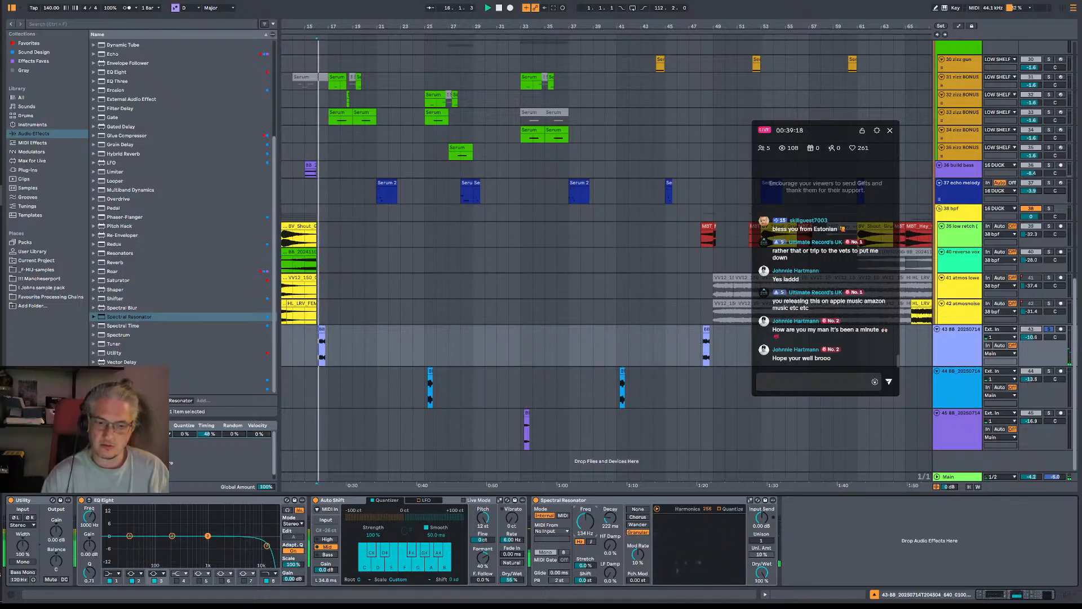
{"action": "left_click_drag", "start_coordinate": [586, 522], "coordinate": [586, 515]}
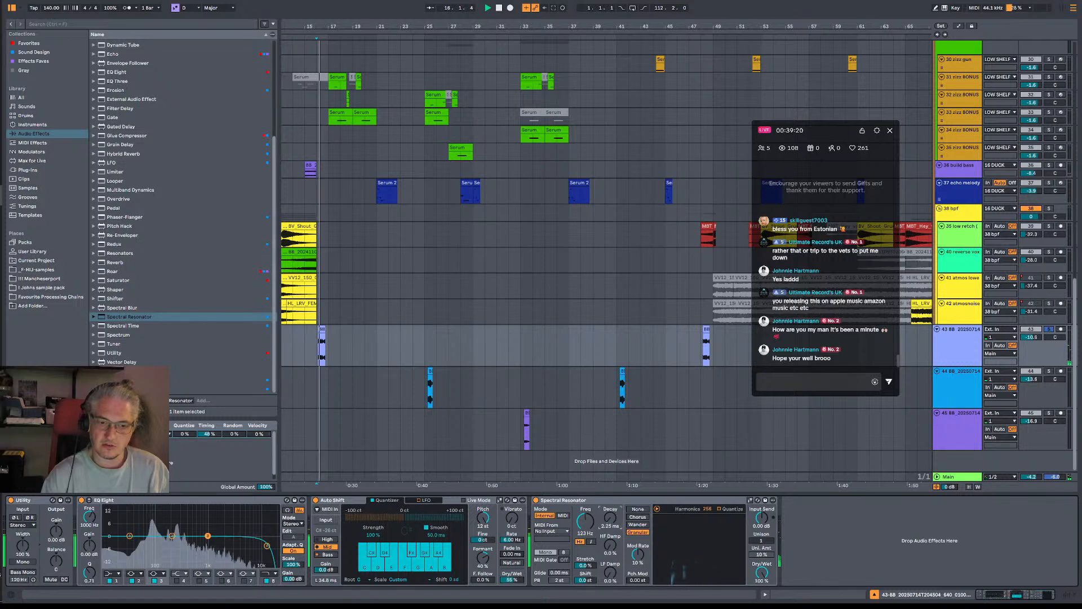
{"action": "key", "text": "space"}
{"action": "key", "text": "space"}
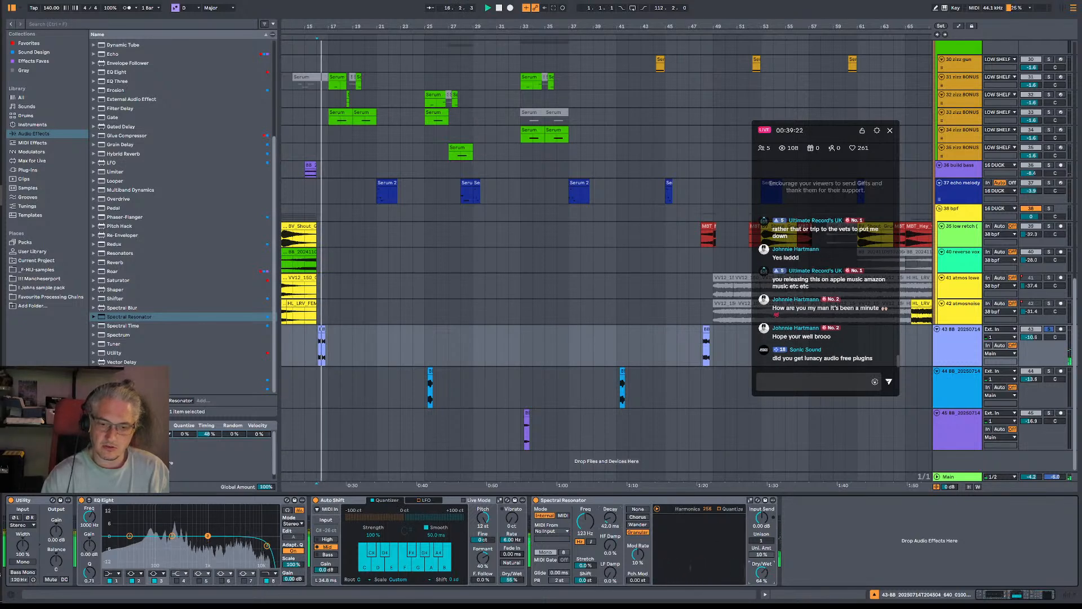
Set Spectral Resonator's input send to 17.90 dB and its dry/wet to 60% while replaying the clip.
{"action": "left_click_drag", "start_coordinate": [761, 572], "coordinate": [762, 480]}
{"action": "key", "text": "space"}
{"action": "key", "text": "space"}
{"action": "key", "text": "space"}
{"action": "key", "text": "space"}
{"action": "left_click_drag", "start_coordinate": [761, 518], "coordinate": [761, 527]}
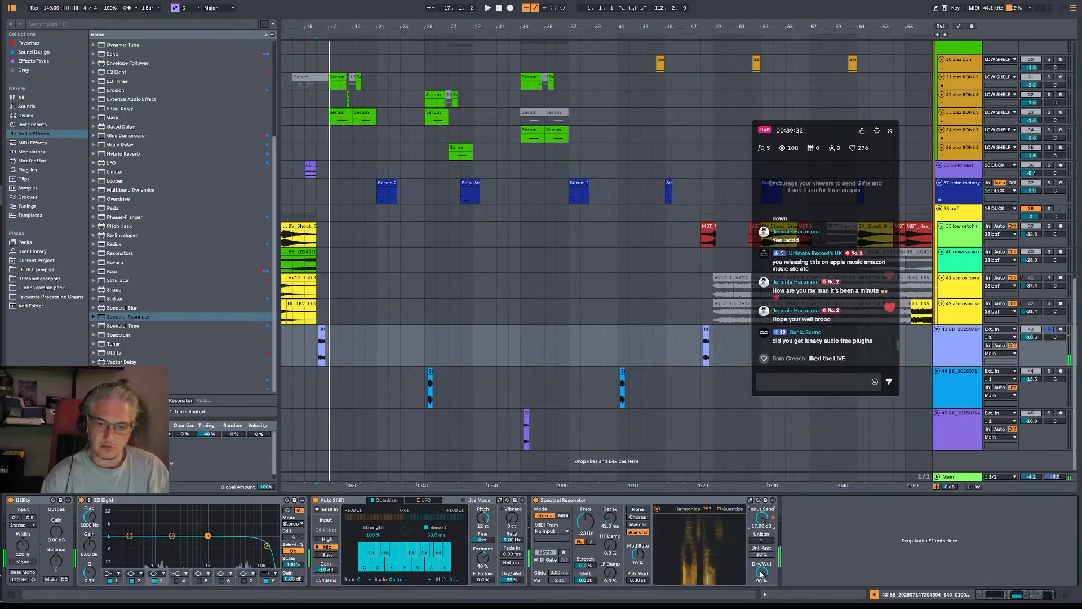
{"action": "key", "text": "space"}
{"action": "key", "text": "space"}
{"action": "left_click_drag", "start_coordinate": [761, 572], "coordinate": [762, 589]}
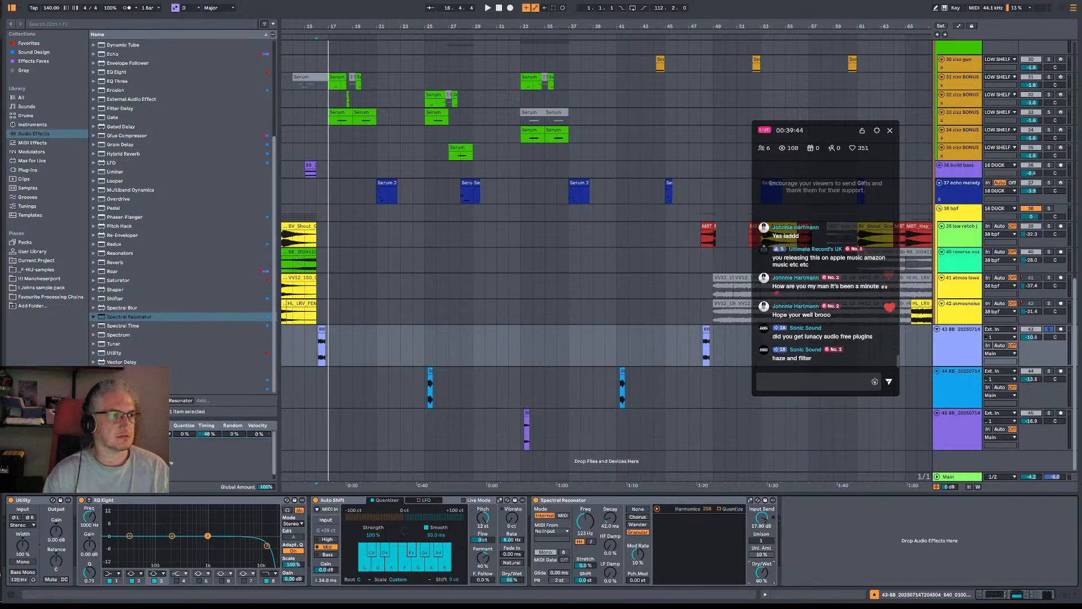
Switch to Chrome and search Google in a new tab for "lunacy audio free haze filter".
{"action": "key", "text": "alt+Tab"}
{"action": "key", "text": "ctrl+t"}
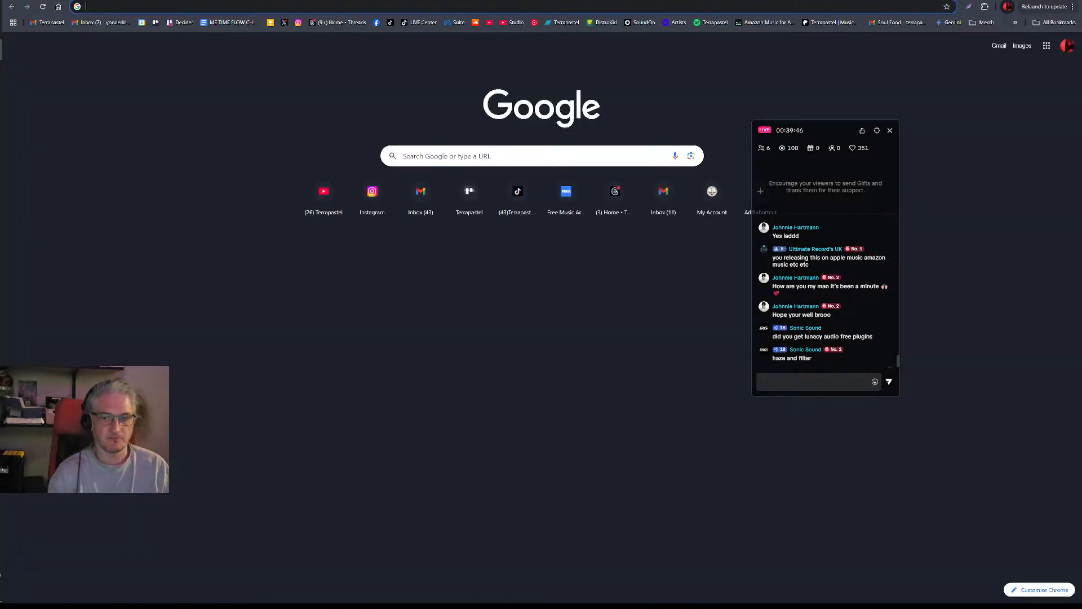
{"action": "type", "text": "lunacy audio "}
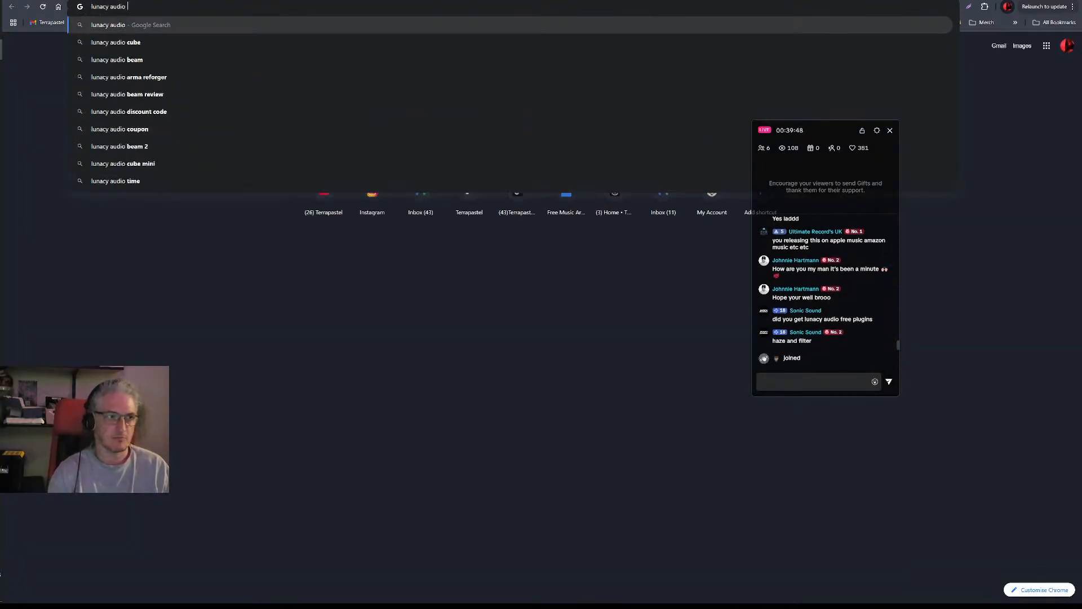
{"action": "type", "text": "free l"}
{"action": "key", "text": "BackSpace"}
{"action": "type", "text": "haze f"}
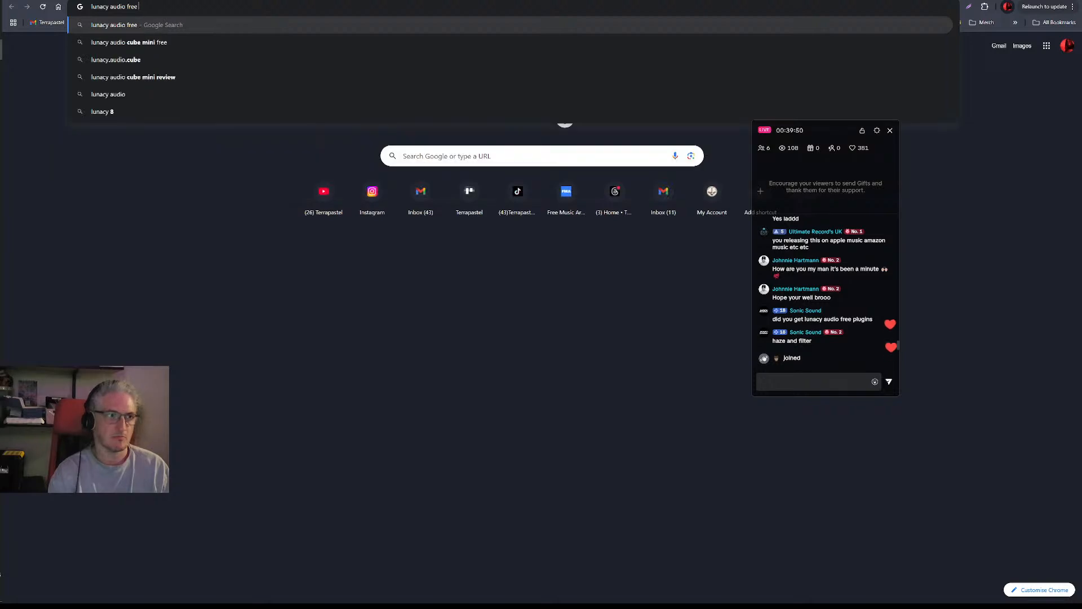
{"action": "type", "text": "ilter"}
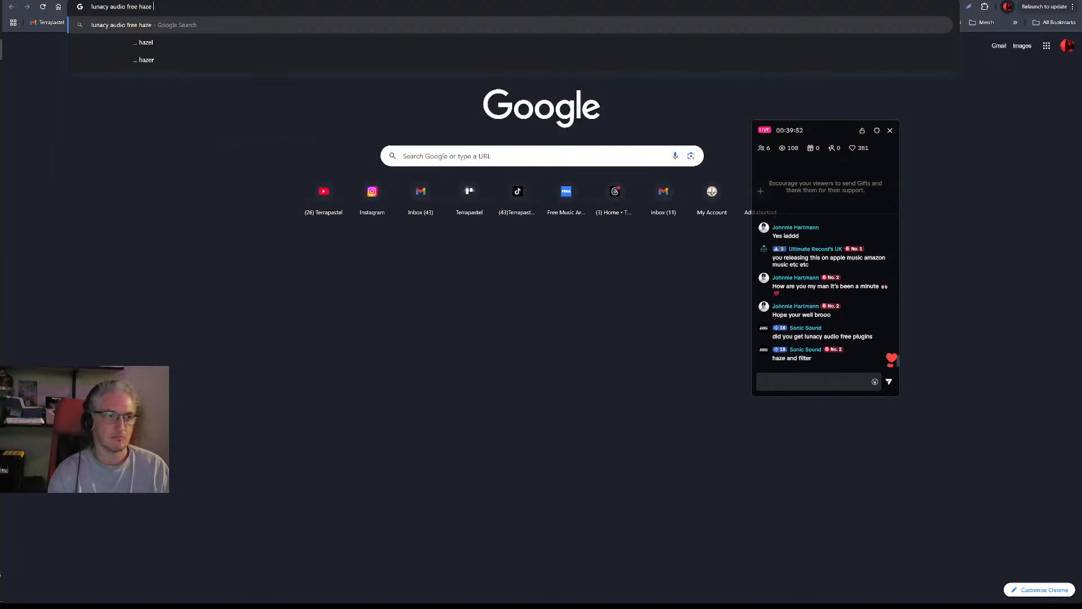
{"action": "key", "text": "Return"}
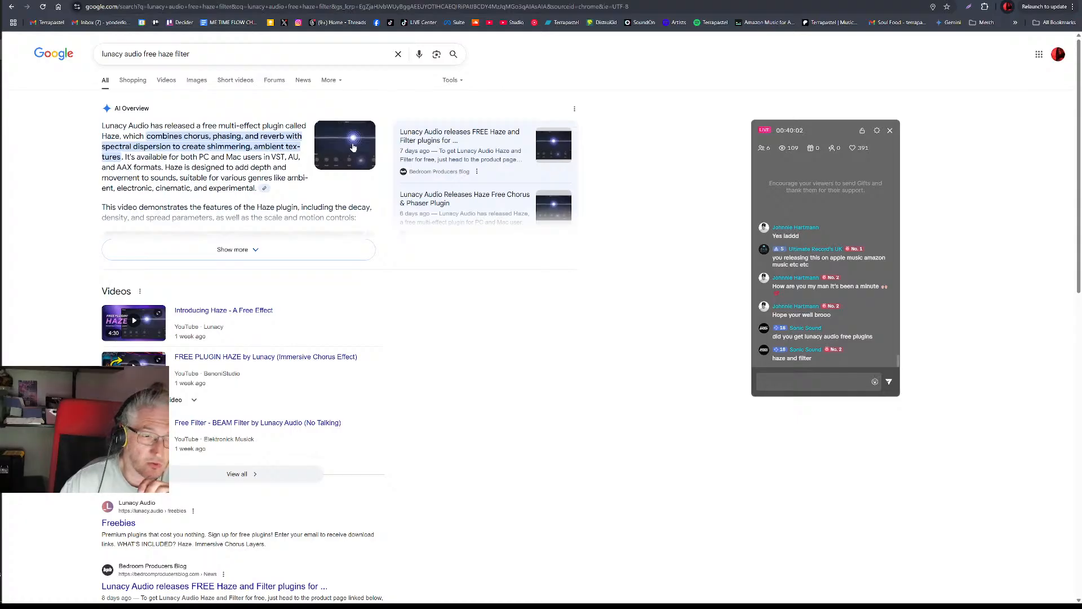
Expand the AI overview, open the BenoniStudio Haze plugin video, skip through its demonstrations and pause it at 3:56.
{"action": "left_click", "coordinate": [266, 248]}
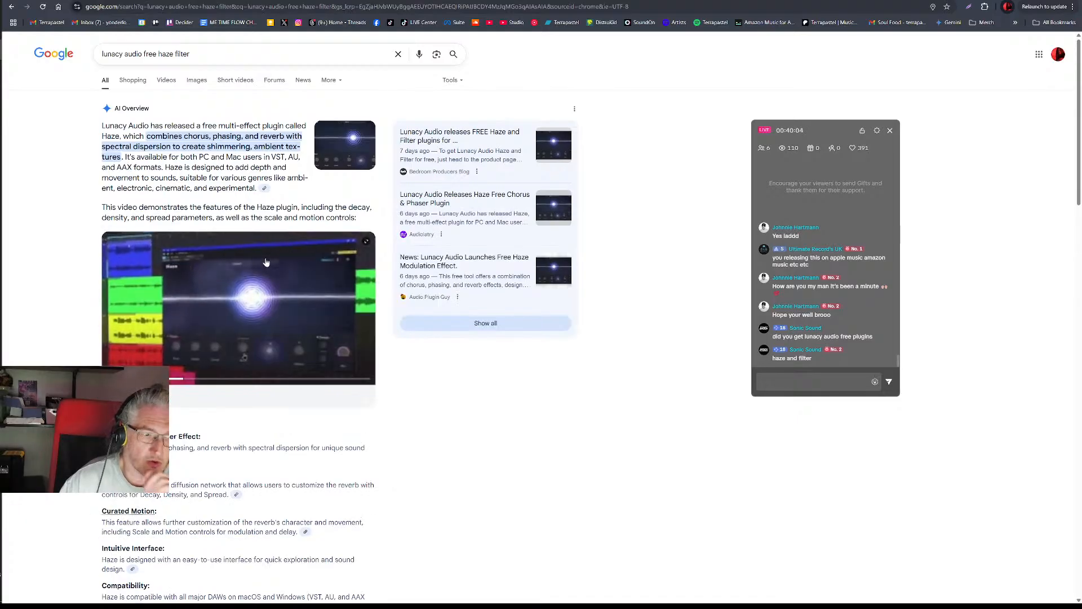
{"action": "left_click", "coordinate": [302, 316]}
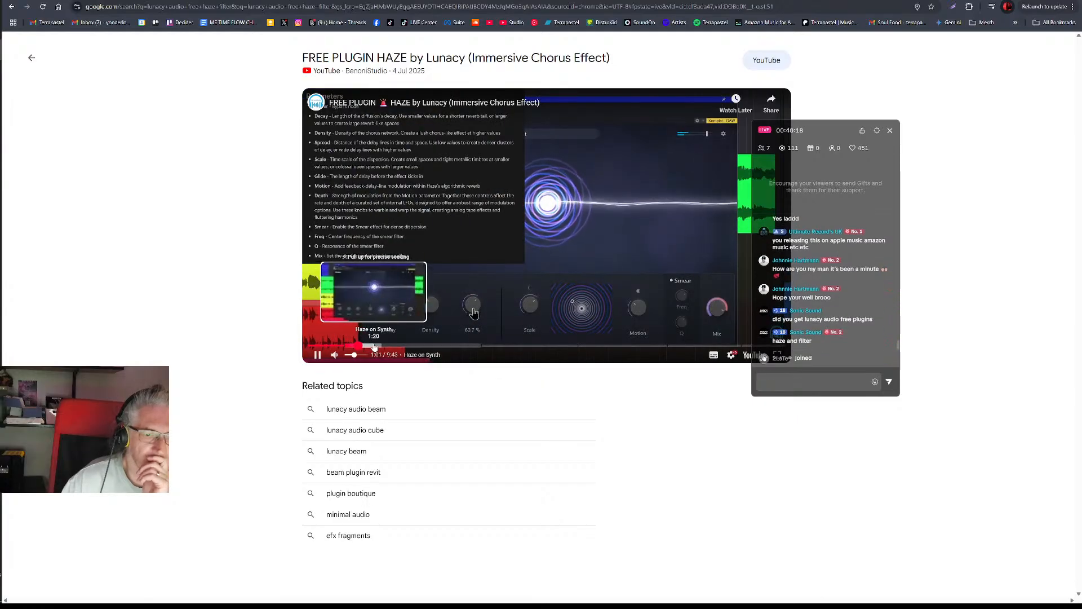
{"action": "left_click_drag", "start_coordinate": [374, 348], "coordinate": [397, 347]}
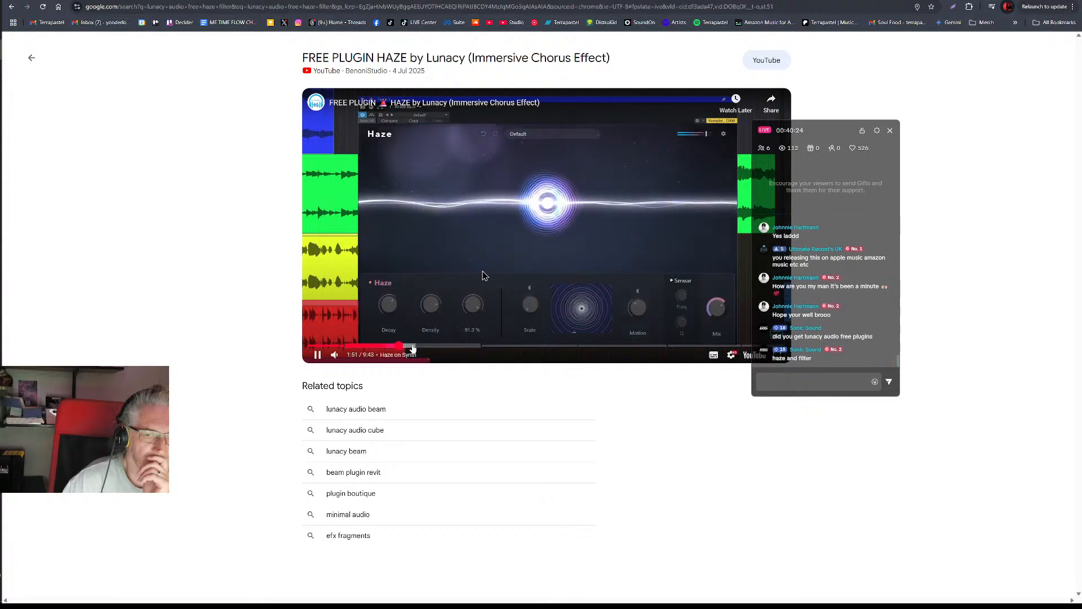
{"action": "left_click_drag", "start_coordinate": [428, 347], "coordinate": [436, 347]}
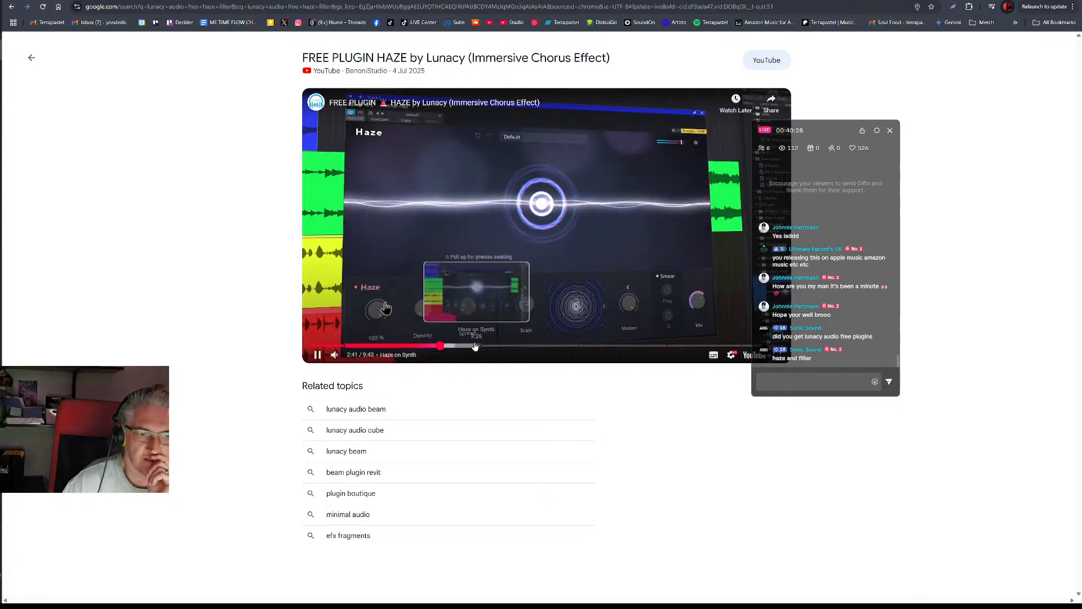
{"action": "left_click", "coordinate": [504, 347]}
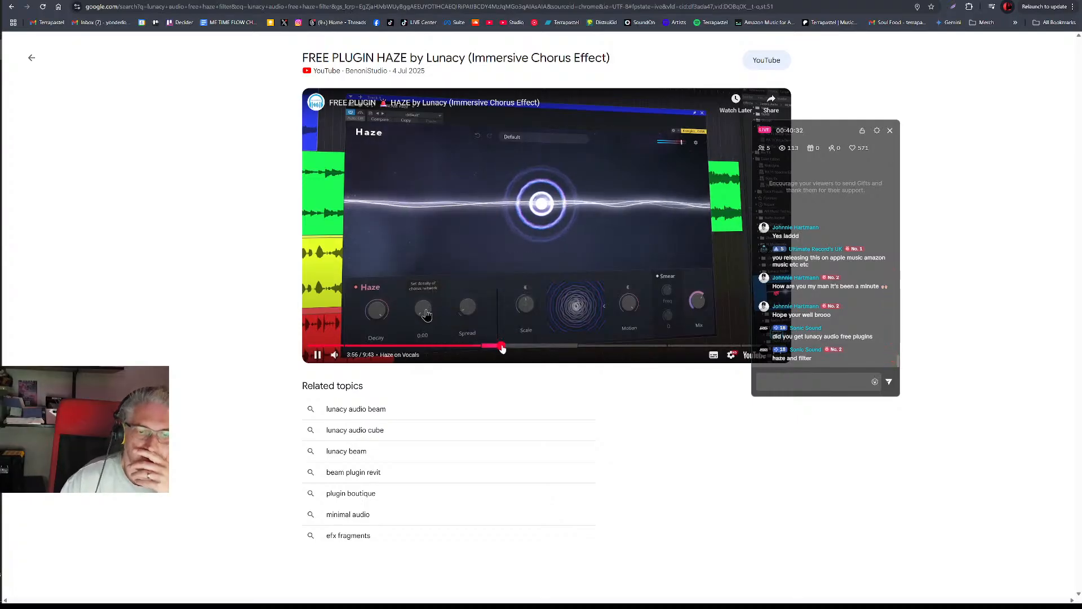
{"action": "left_click", "coordinate": [502, 262]}
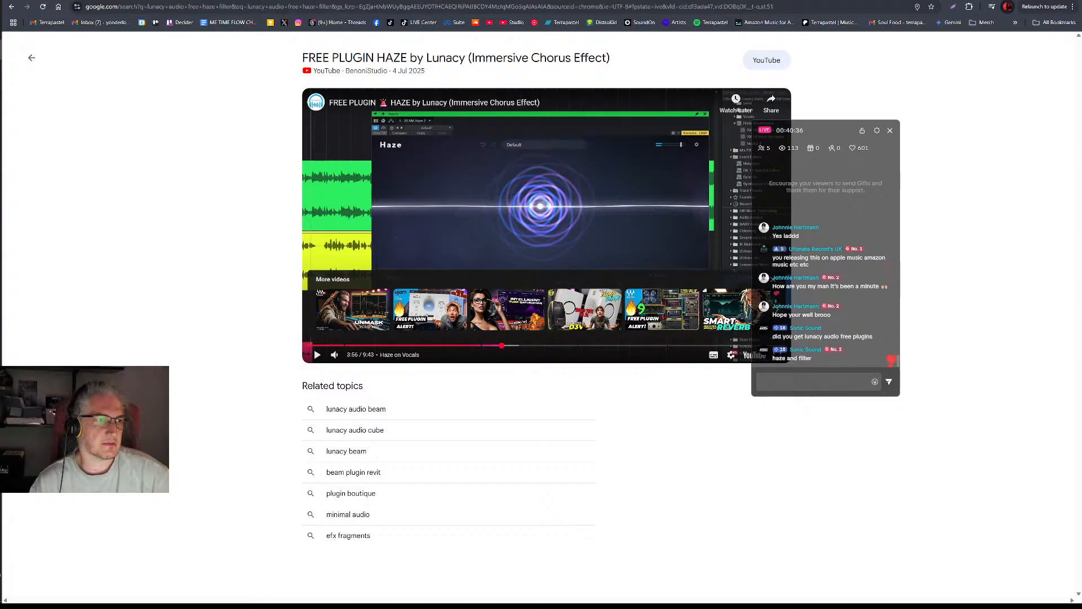
{"action": "key", "text": "ctrl+Tab"}
{"action": "key", "text": "ctrl+Tab"}
{"action": "key", "text": "ctrl+Tab"}
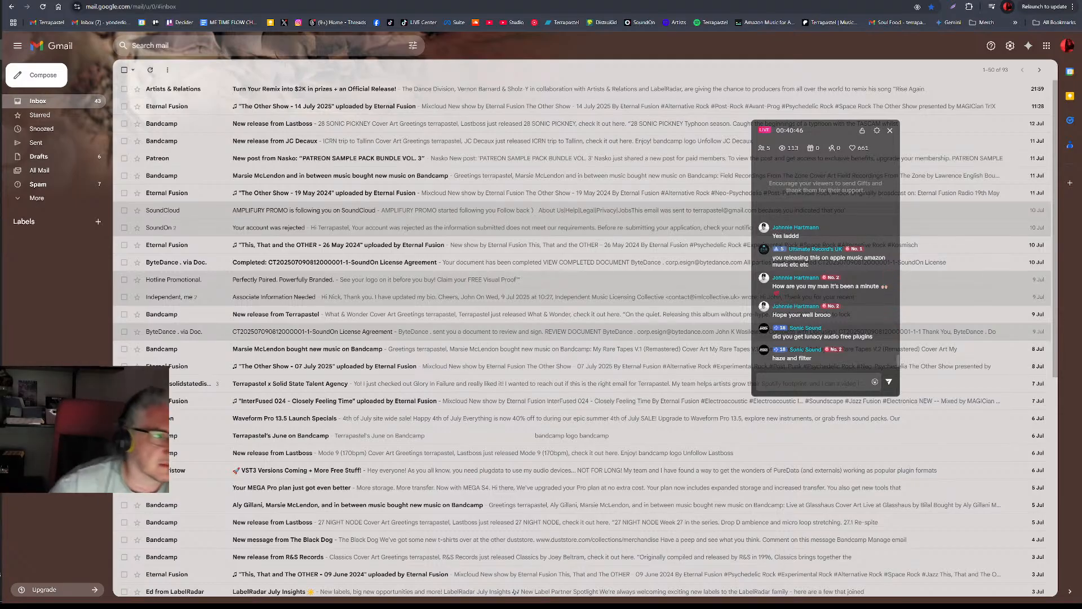
{"action": "key", "text": "alt+Tab"}
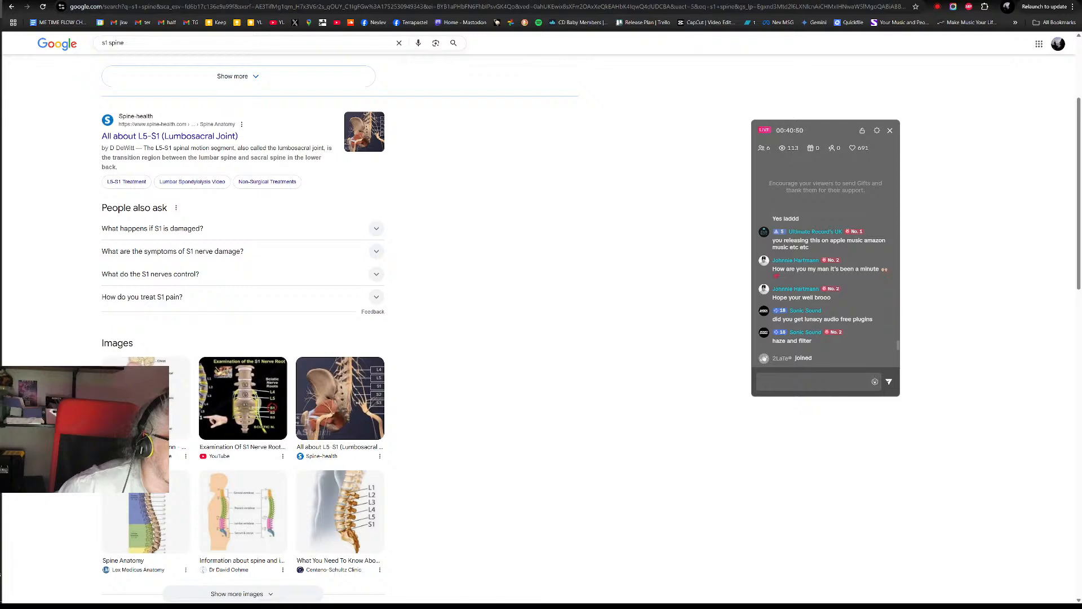
{"action": "left_click", "coordinate": [131, 1]}
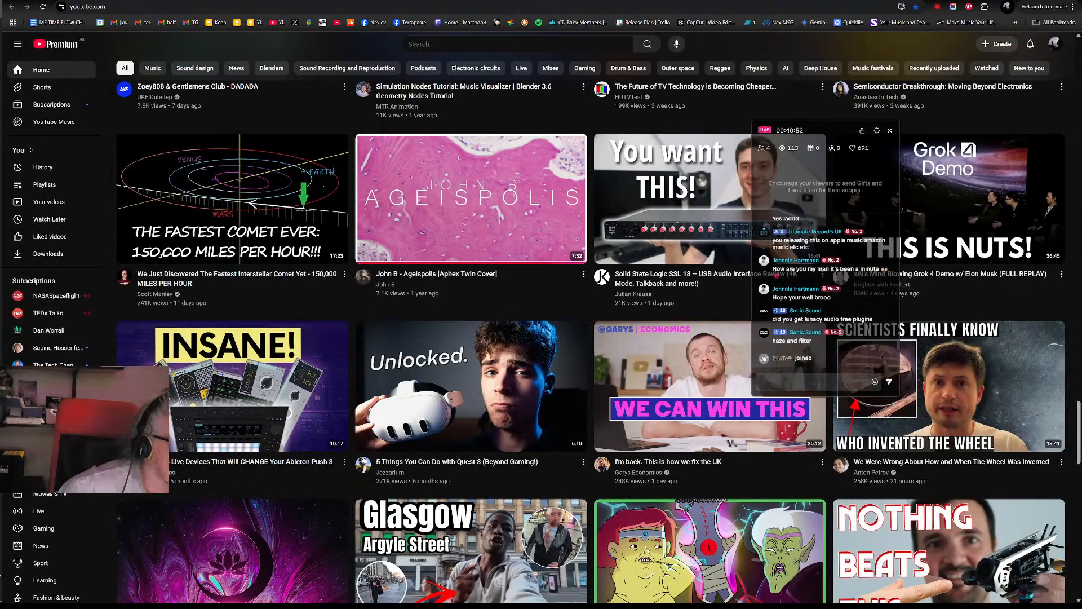
{"action": "left_click", "coordinate": [73, 0]}
{"action": "key", "text": "alt+Tab"}
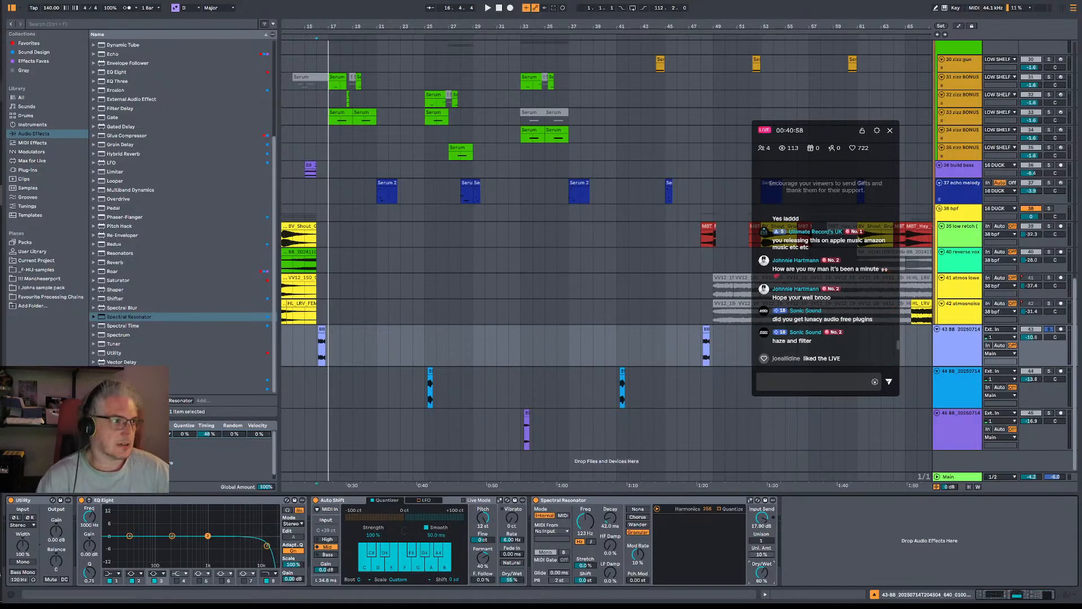
Return to Chrome, leave the Haze video and review the plugin's key features in the search results.
{"action": "key", "text": "alt+Tab"}
{"action": "left_click", "coordinate": [51, 1]}
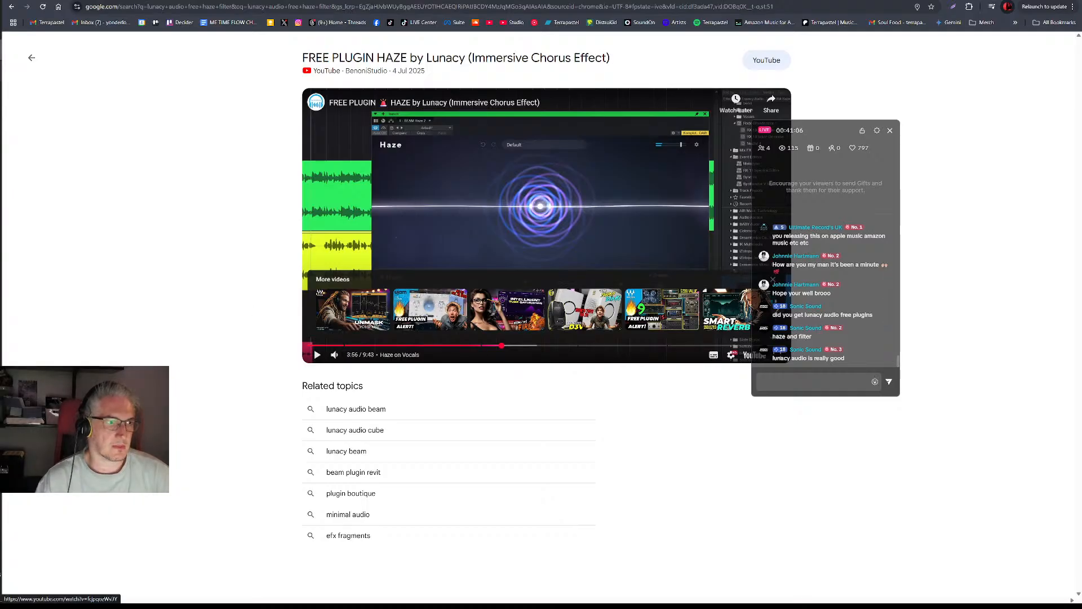
{"action": "left_click", "coordinate": [33, 58]}
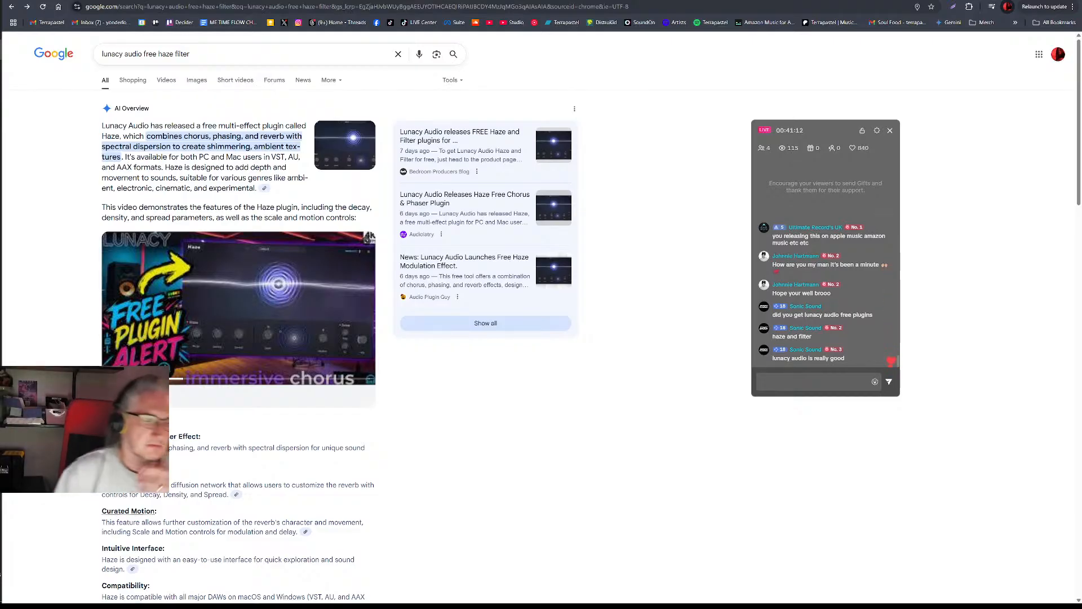
{"action": "scroll", "coordinate": [142, 63], "scroll_direction": "down", "scroll_amount": 4}
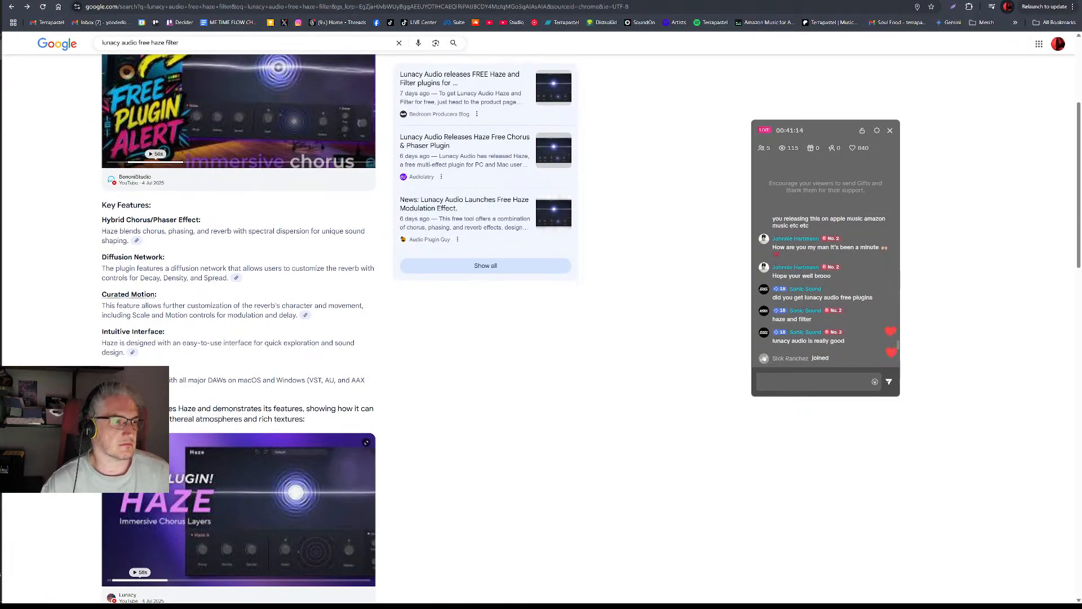
Switch to Ableton Live, set Spectral Resonator's dry/wet to 47% and adjust its modulation rate, replaying with Auto Shift off.
{"action": "key", "text": "alt+Tab"}
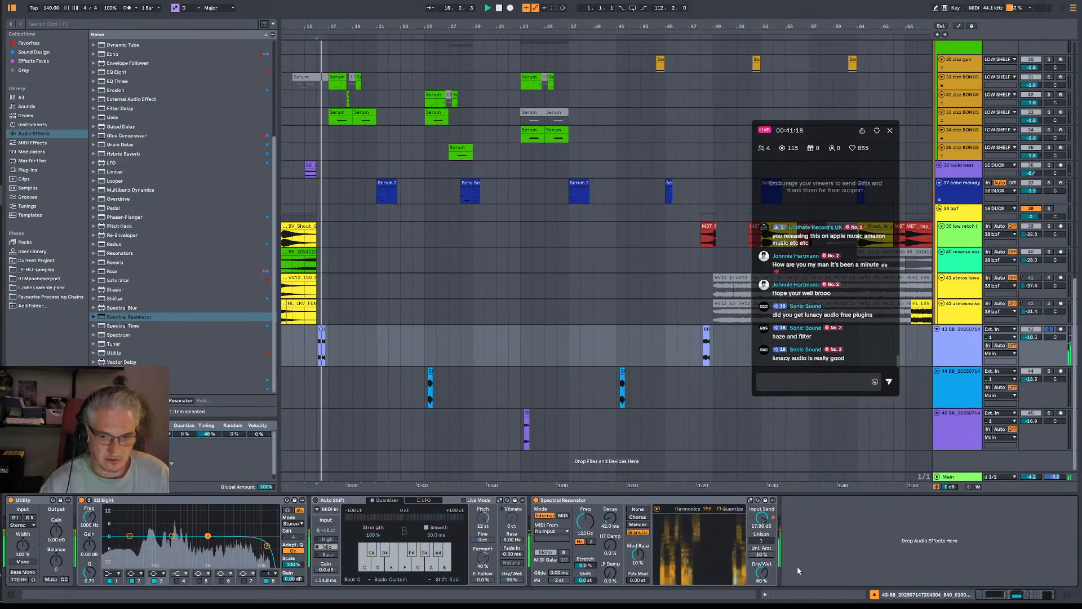
{"action": "left_click_drag", "start_coordinate": [762, 573], "coordinate": [762, 582]}
{"action": "key", "text": "space"}
{"action": "mouse_move", "coordinate": [761, 540]}
{"action": "left_mouse_down"}
{"action": "mouse_move", "coordinate": [761, 527]}
{"action": "mouse_move", "coordinate": [761, 556]}
{"action": "left_mouse_up"}
{"action": "key", "text": "space"}
{"action": "key", "text": "space"}
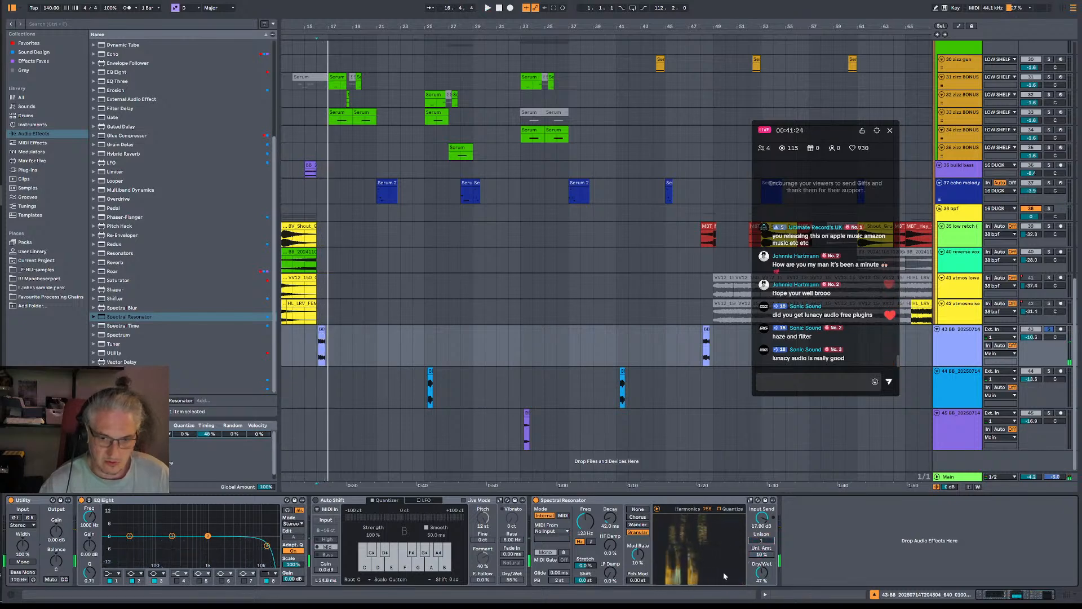
{"action": "left_click_drag", "start_coordinate": [638, 556], "coordinate": [637, 536]}
{"action": "key", "text": "space"}
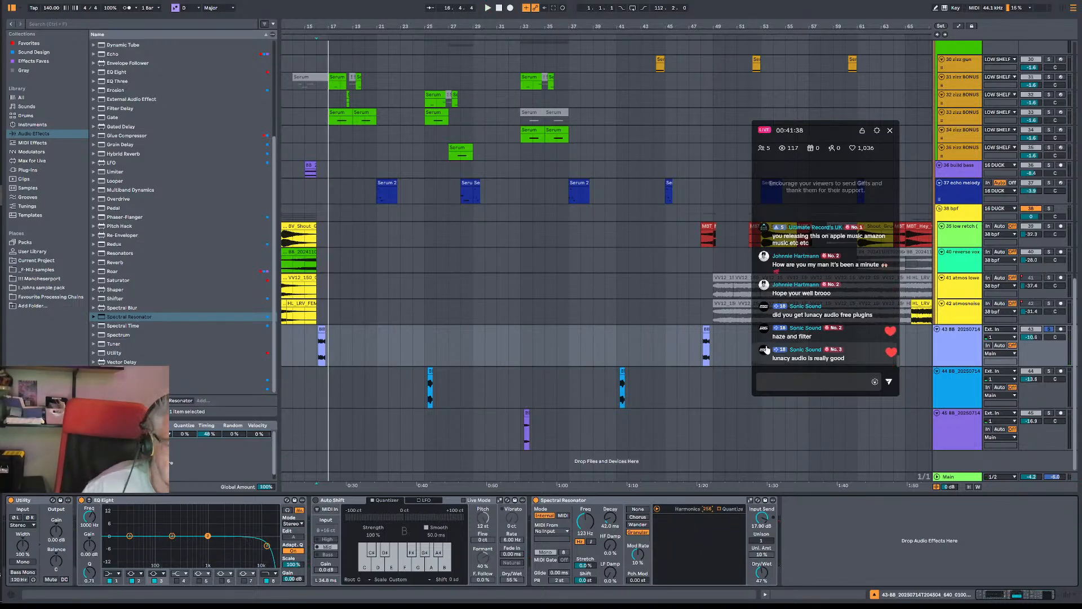
Switch to Chrome and read how to obtain Haze, then browse the videos and Lunacy Audio freebie results.
{"action": "key", "text": "alt+Tab"}
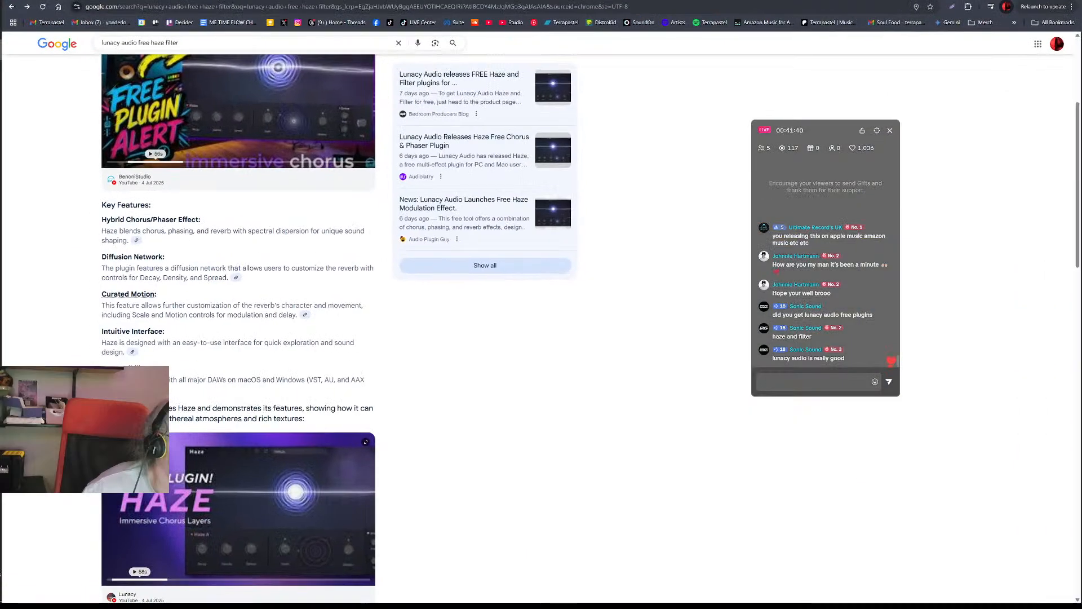
{"action": "scroll", "coordinate": [272, 218], "scroll_direction": "down", "scroll_amount": 6}
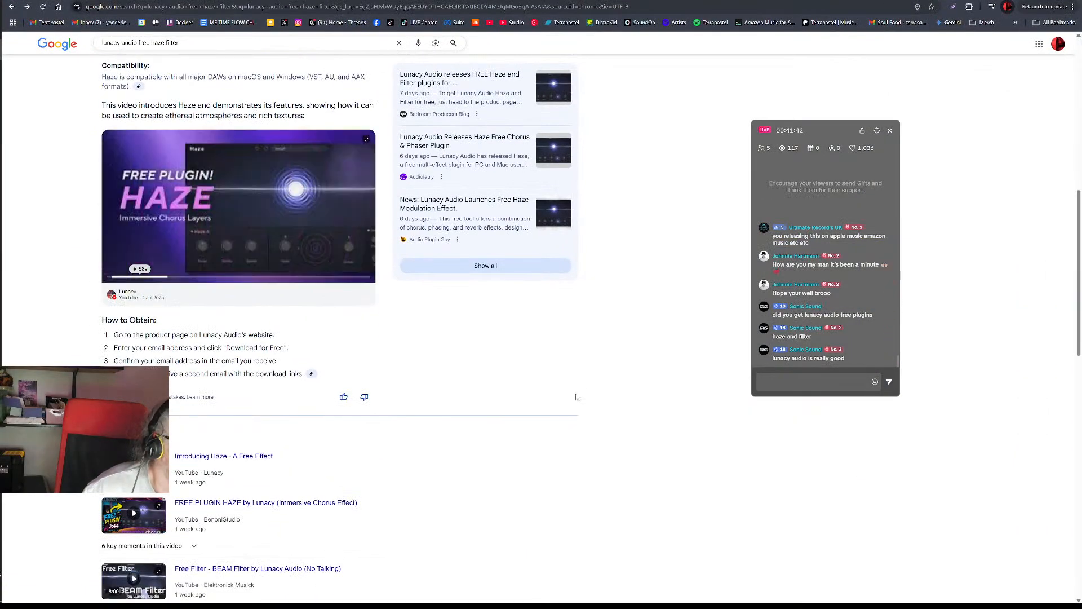
{"action": "scroll", "coordinate": [574, 389], "scroll_direction": "down", "scroll_amount": 3}
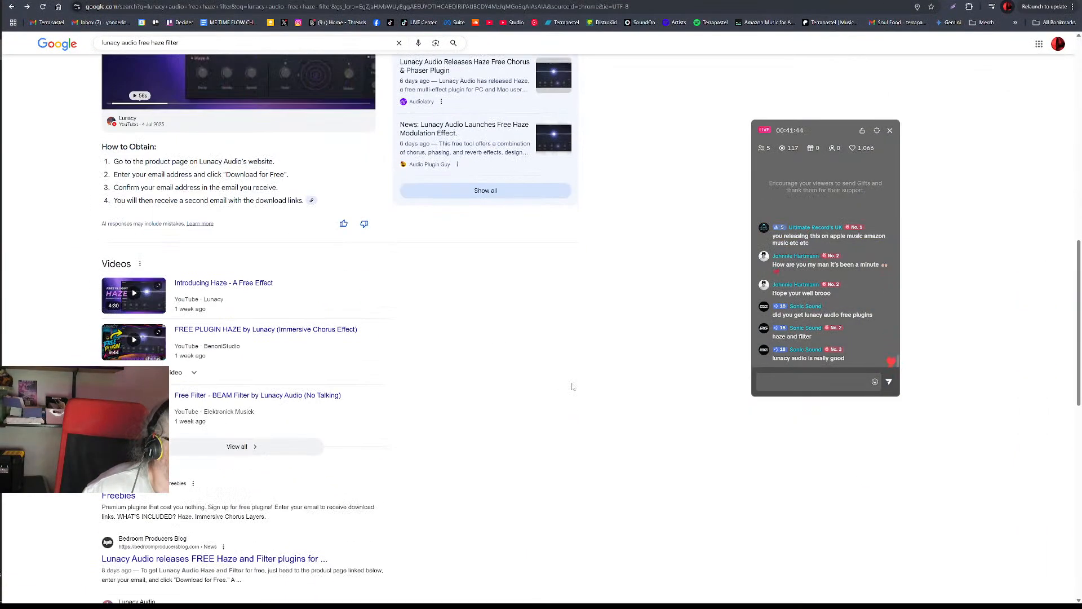
Switch to Ableton Live and turn Auto Shift back on during playback of the clip.
{"action": "key", "text": "alt+Tab"}
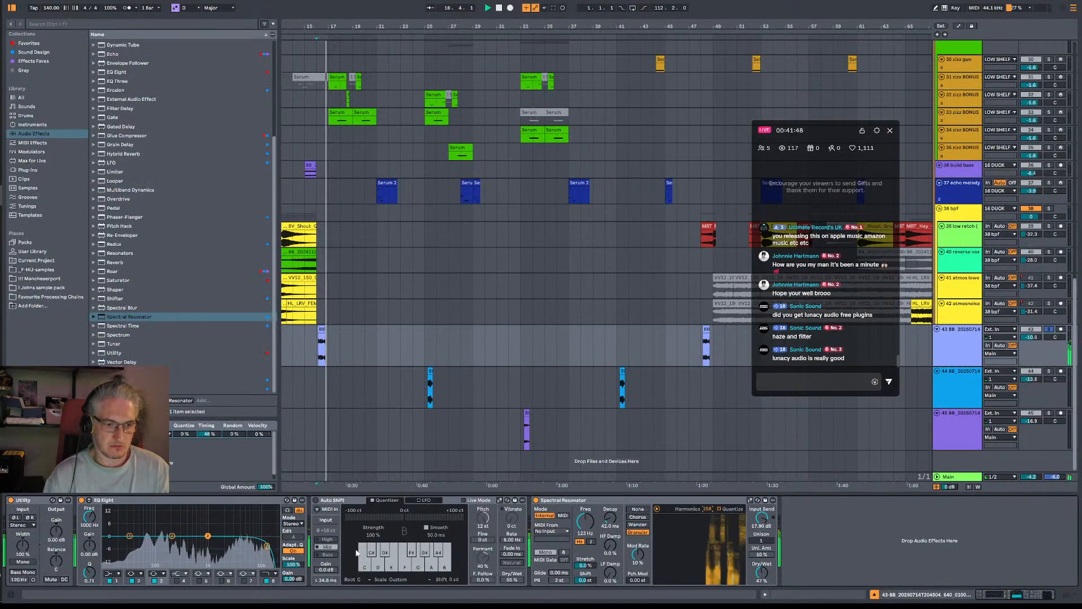
{"action": "left_click", "coordinate": [316, 500]}
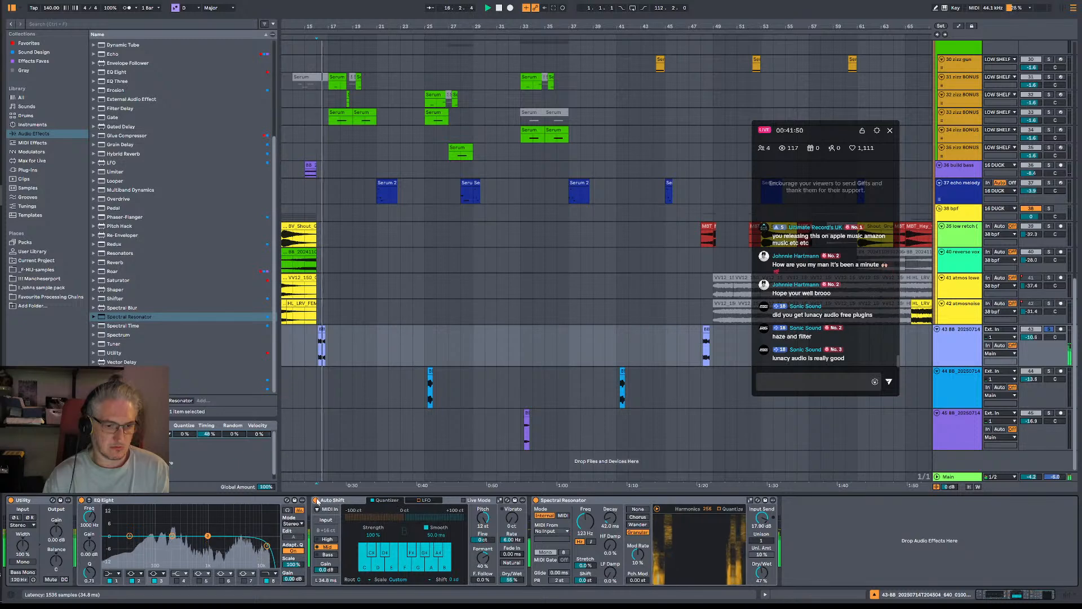
{"action": "key", "text": "space"}
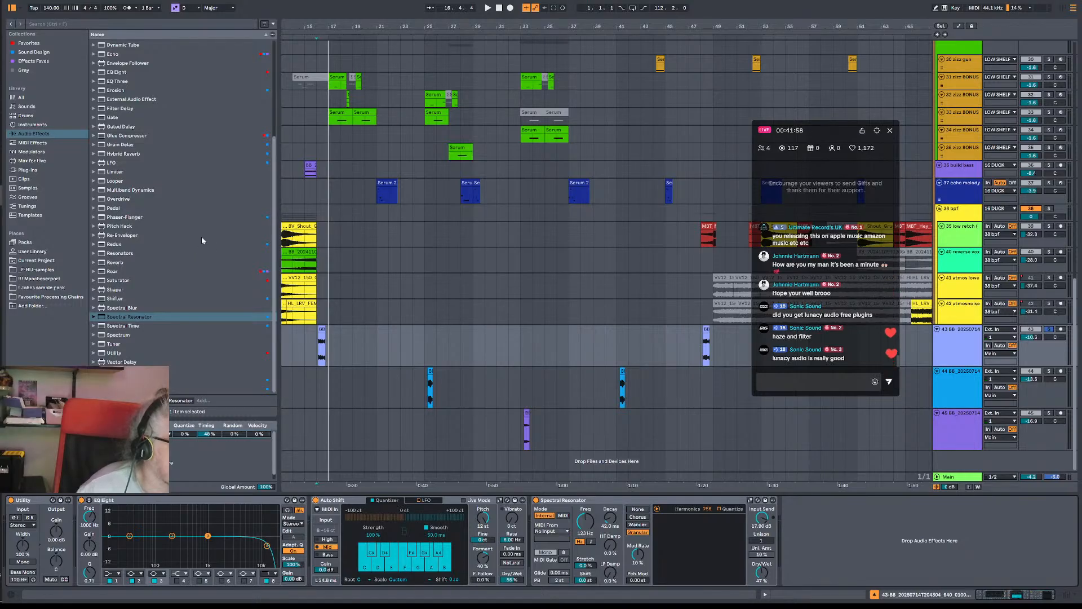
Add Grain Delay after Spectral Resonator on track 43.
{"action": "scroll", "coordinate": [208, 215], "scroll_direction": "up", "scroll_amount": 4}
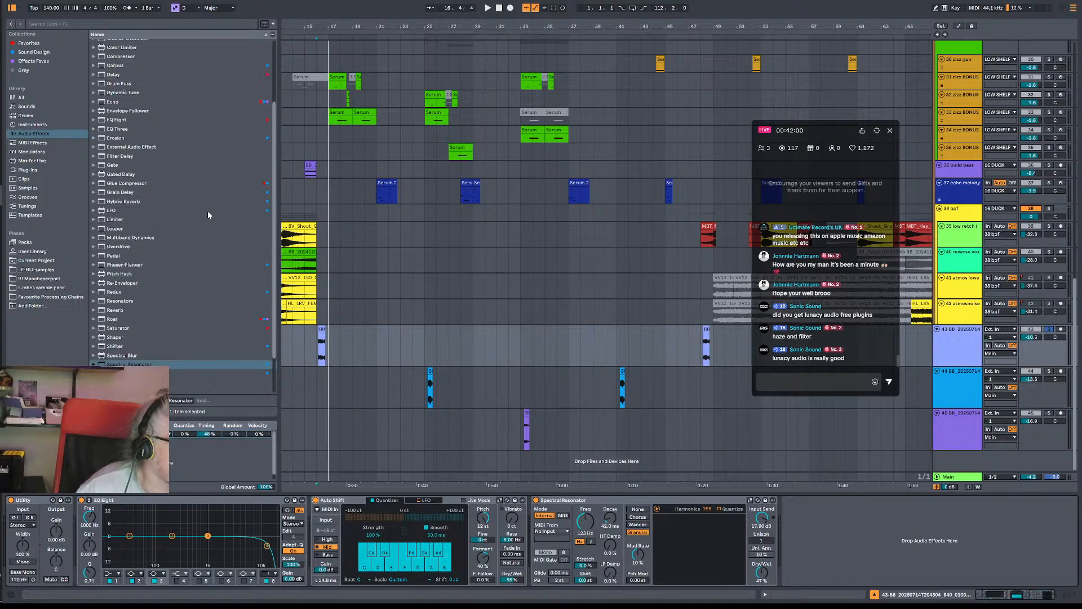
{"action": "scroll", "coordinate": [208, 215], "scroll_direction": "up", "scroll_amount": 3}
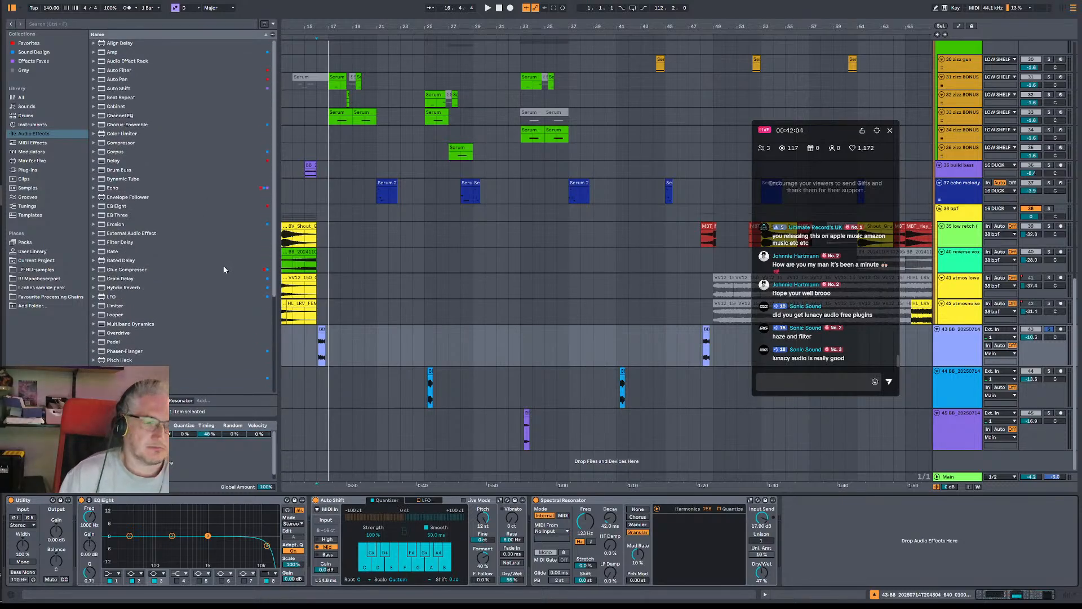
{"action": "scroll", "coordinate": [225, 271], "scroll_direction": "down", "scroll_amount": 2}
{"action": "left_click", "coordinate": [122, 240]}
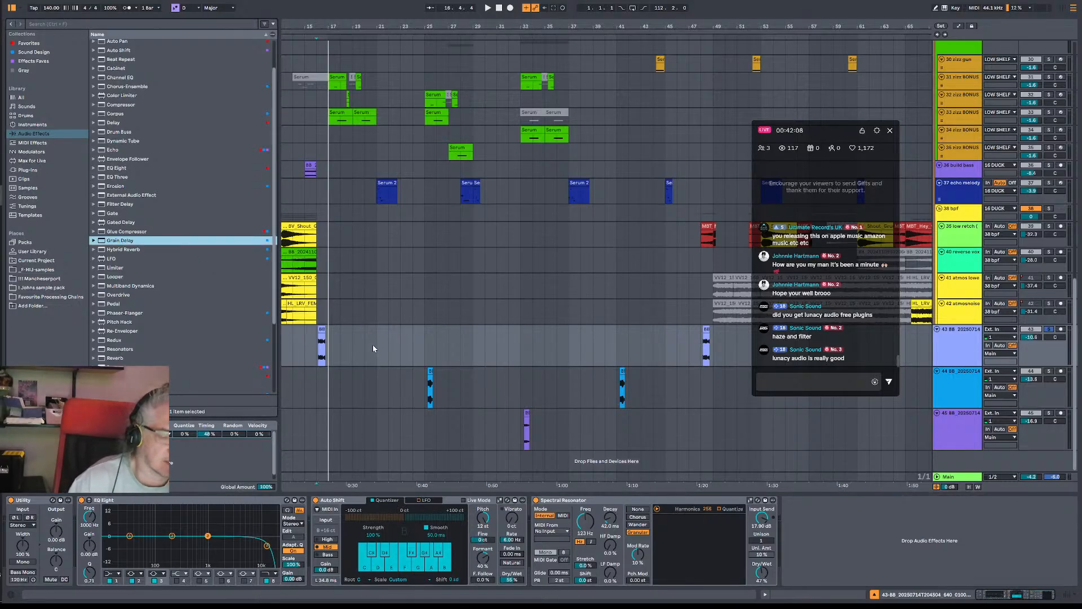
{"action": "left_click_drag", "start_coordinate": [122, 240], "coordinate": [374, 346]}
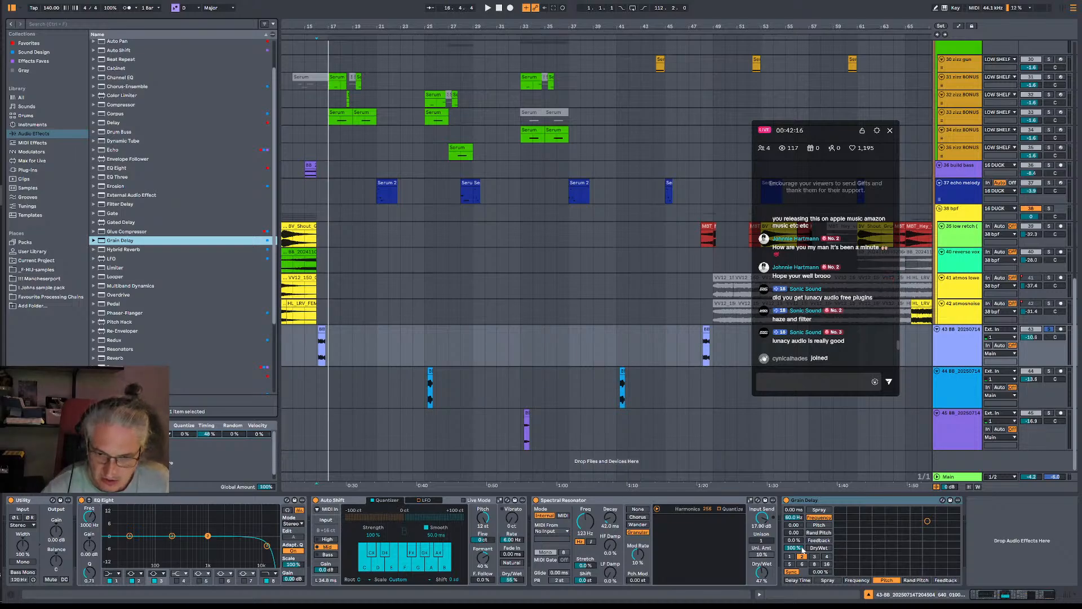
Set Grain Delay's pitch to 12 and turn off its tempo sync while replaying the bar 16 clip.
{"action": "key", "text": "space"}
{"action": "key", "text": "space"}
{"action": "key", "text": "space"}
{"action": "left_click_drag", "start_coordinate": [794, 524], "coordinate": [794, 496]}
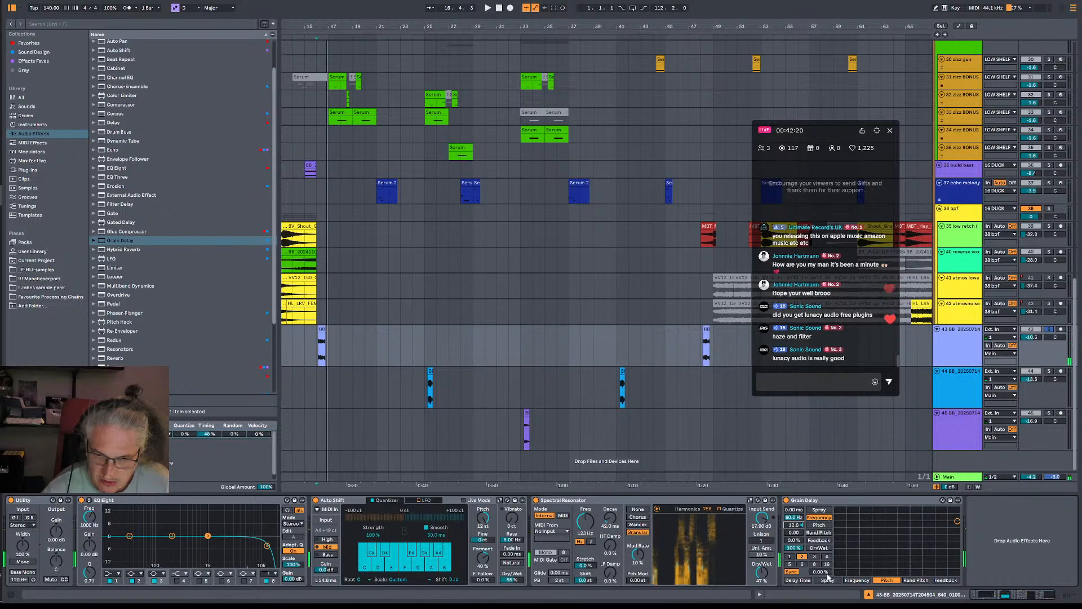
{"action": "left_click", "coordinate": [791, 571]}
{"action": "key", "text": "space"}
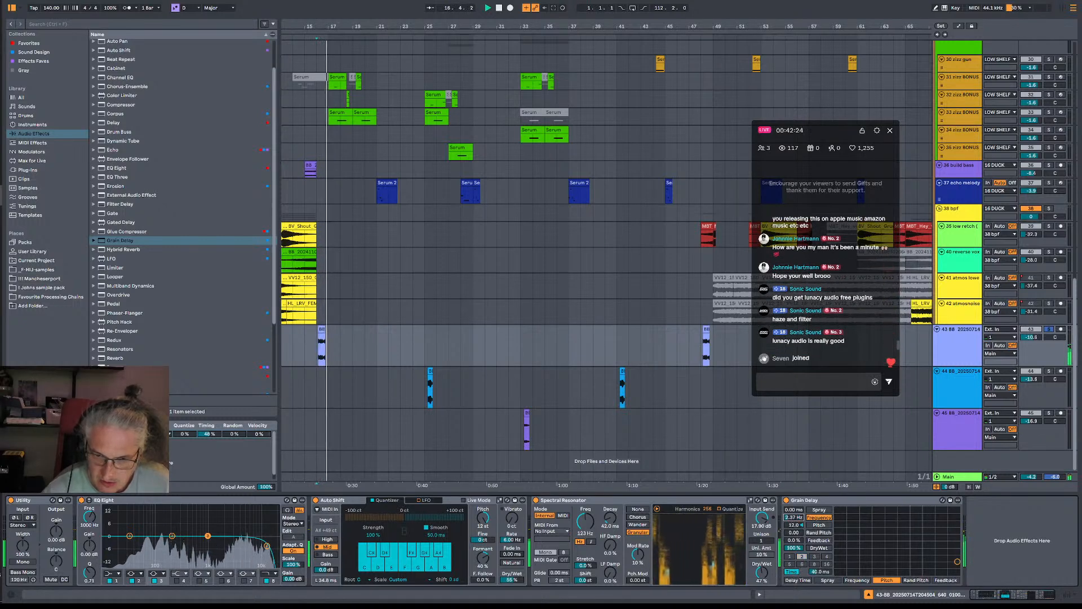
{"action": "key", "text": "space"}
{"action": "key", "text": "space"}
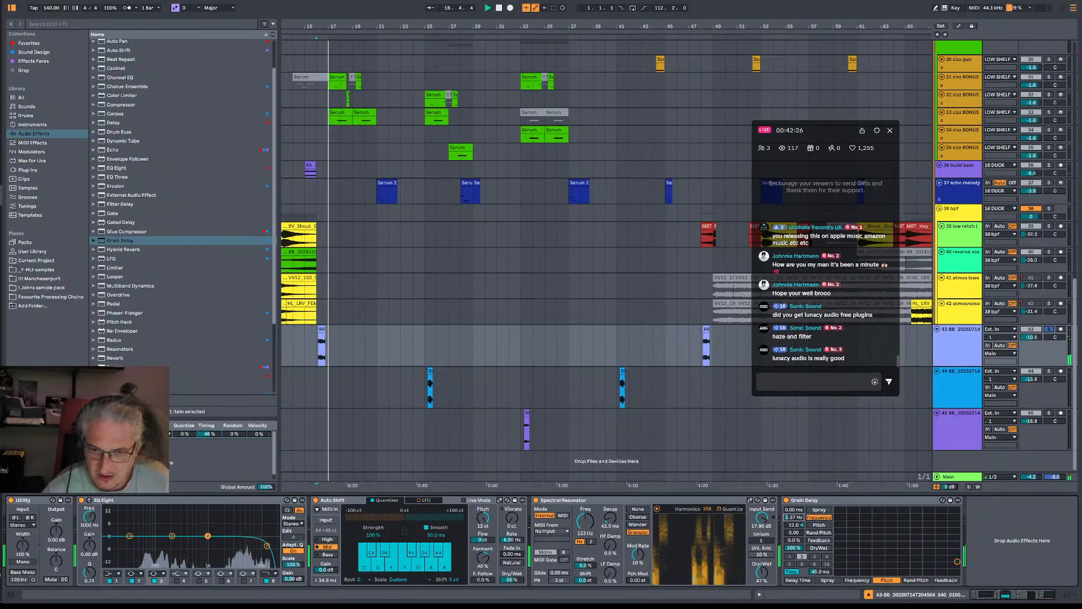
Adjust Grain Delay's frequency and spray, with a 23.8 ms delay, 36% feedback and 48% dry/wet, replaying the clip.
{"action": "left_click_drag", "start_coordinate": [795, 517], "coordinate": [794, 494]}
{"action": "key", "text": "space"}
{"action": "key", "text": "space"}
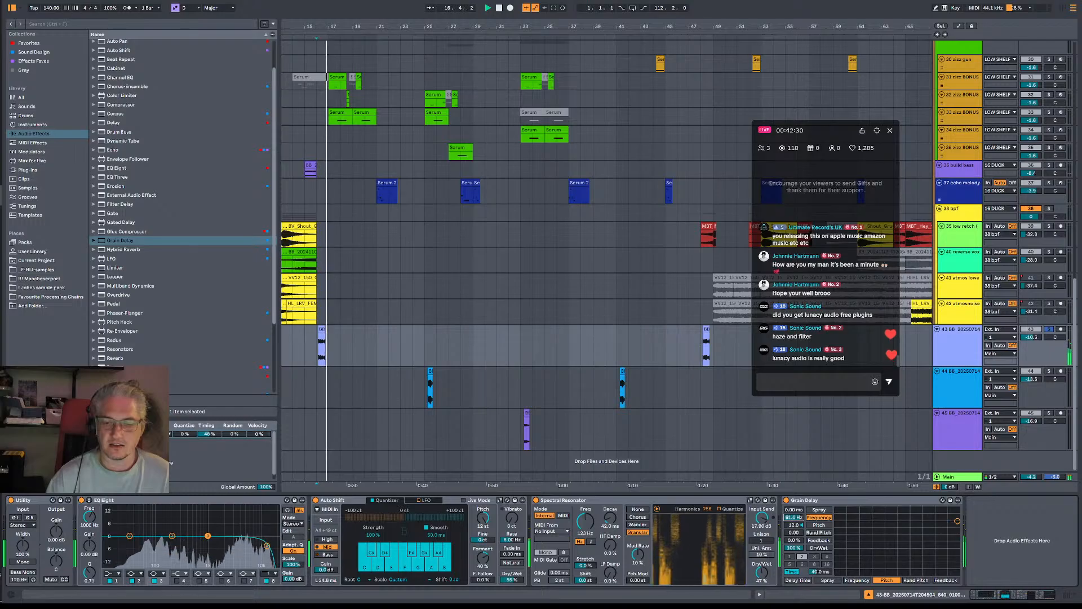
{"action": "left_click_drag", "start_coordinate": [795, 510], "coordinate": [794, 486]}
{"action": "key", "text": "space"}
{"action": "key", "text": "space"}
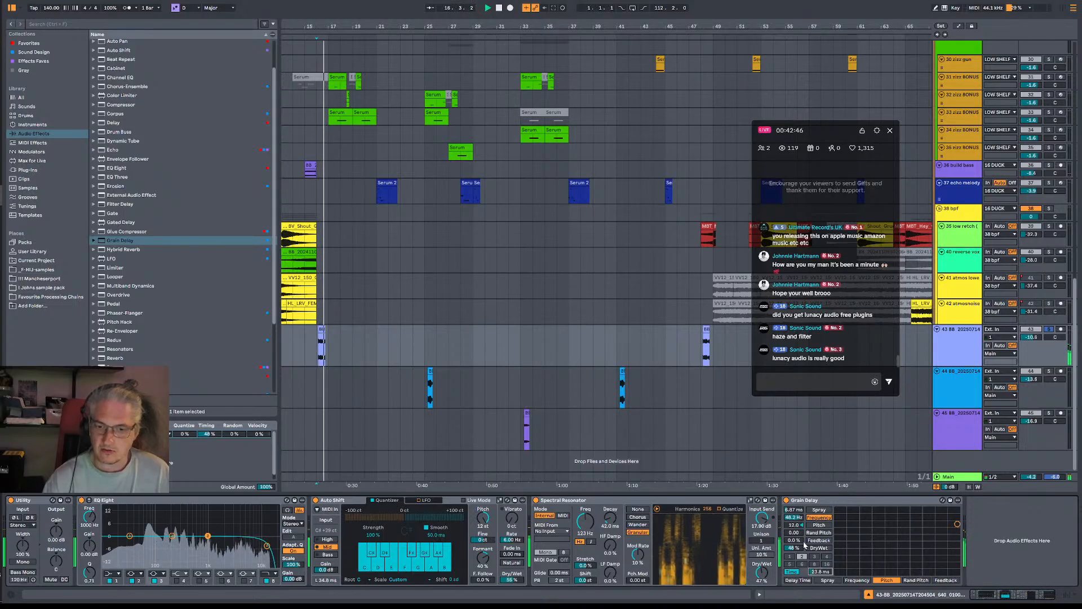
{"action": "key", "text": "space"}
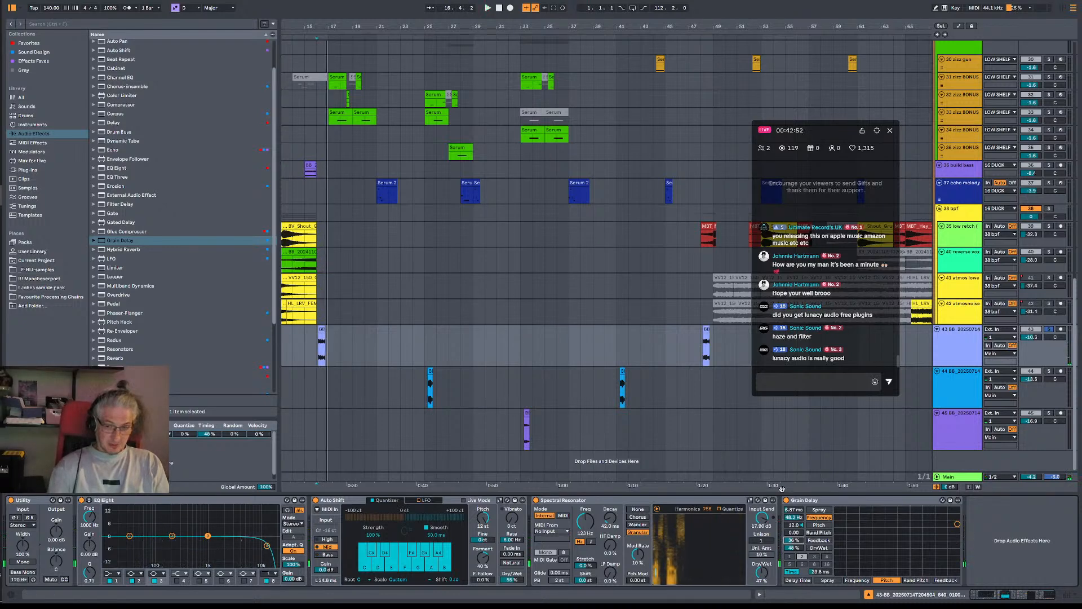
{"action": "key", "text": "space"}
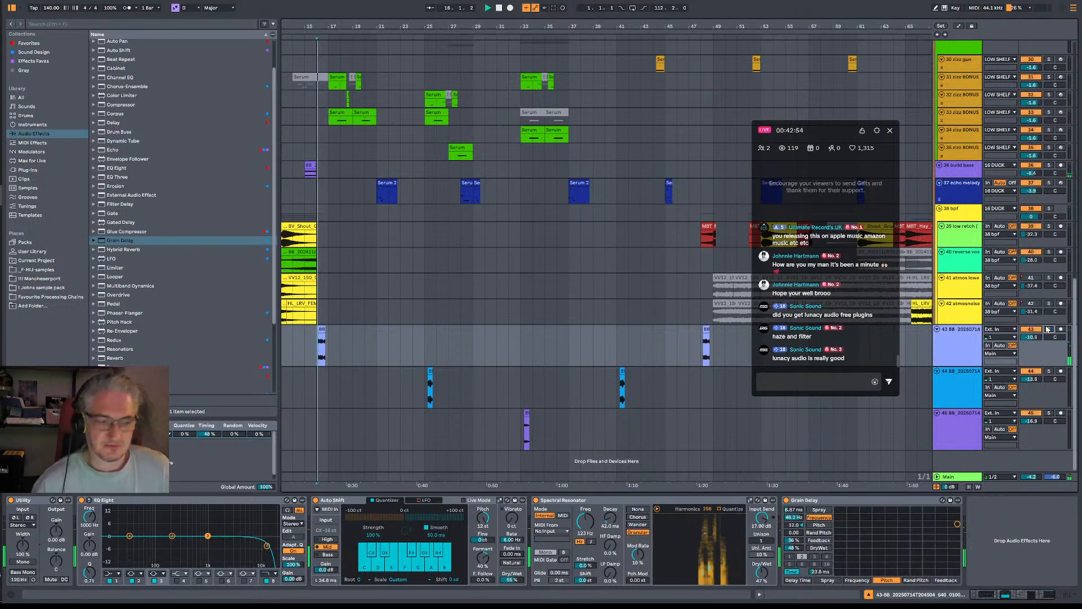
Compare the clip with its effects toggled, leaving Grain Delay, Spectral Resonator and Auto Shift switched off.
{"action": "left_click", "coordinate": [787, 502]}
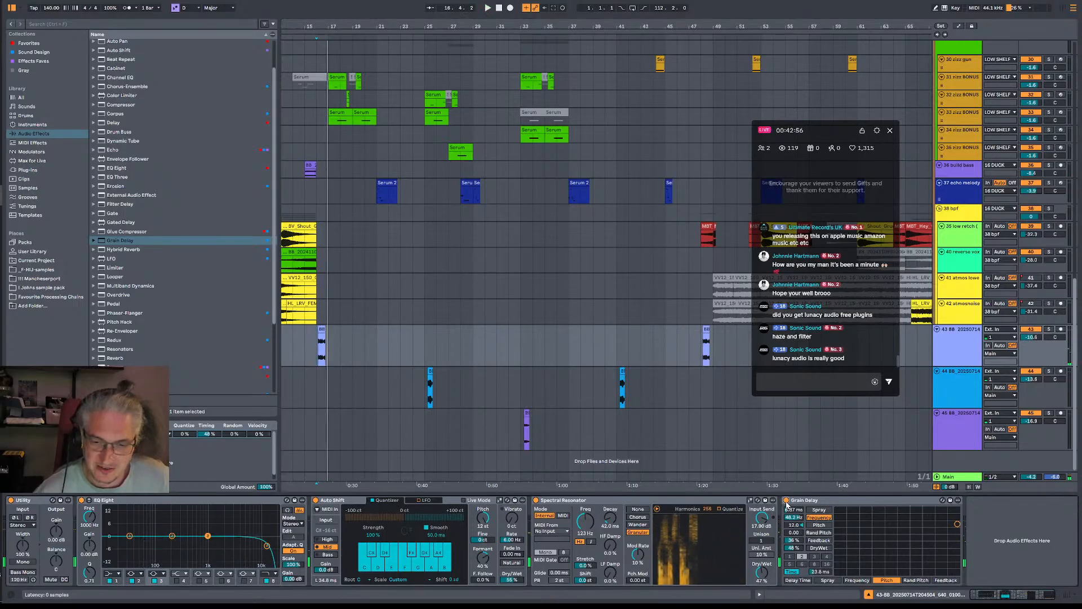
{"action": "left_click", "coordinate": [536, 500]}
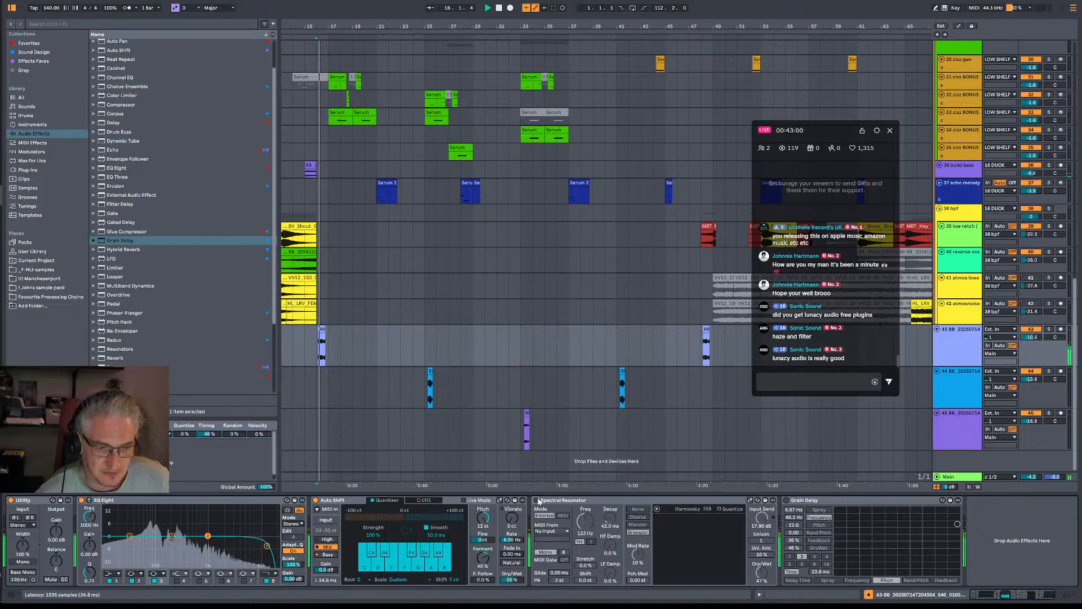
{"action": "left_click", "coordinate": [315, 500]}
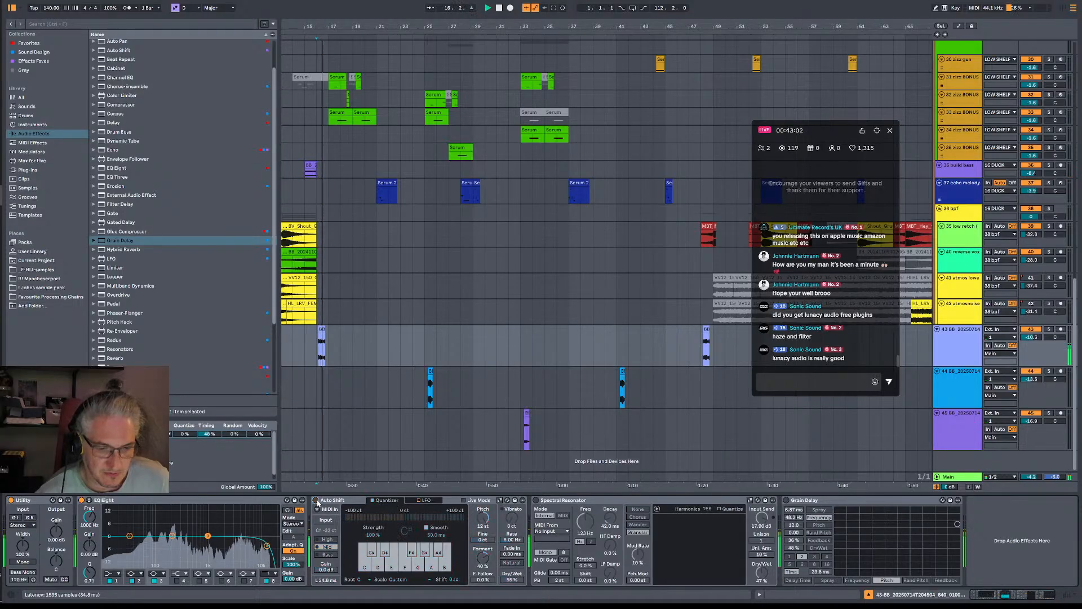
{"action": "left_click", "coordinate": [316, 500]}
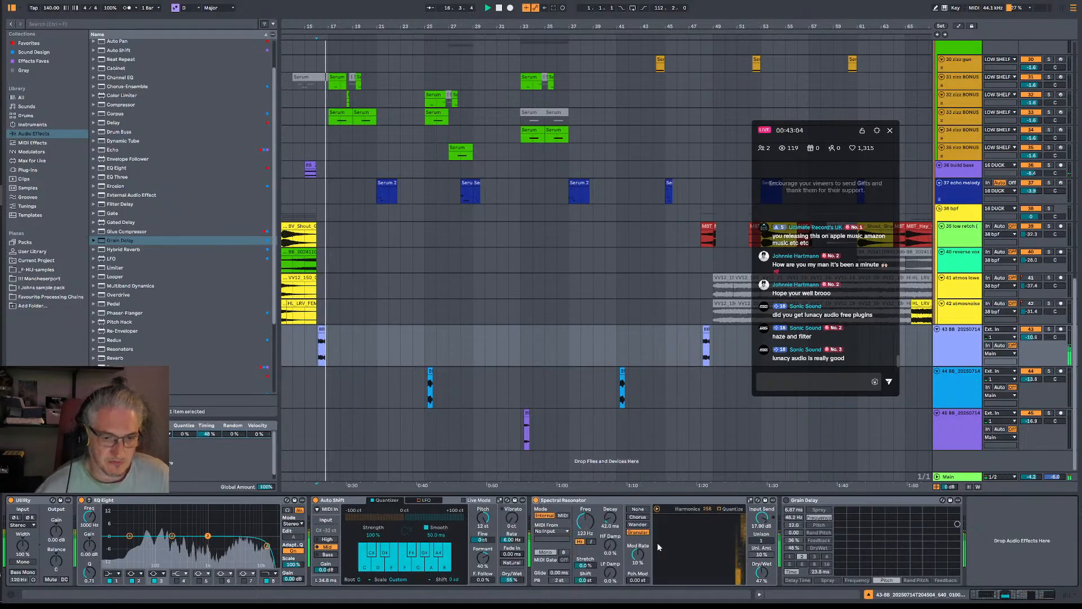
{"action": "left_click", "coordinate": [536, 500]}
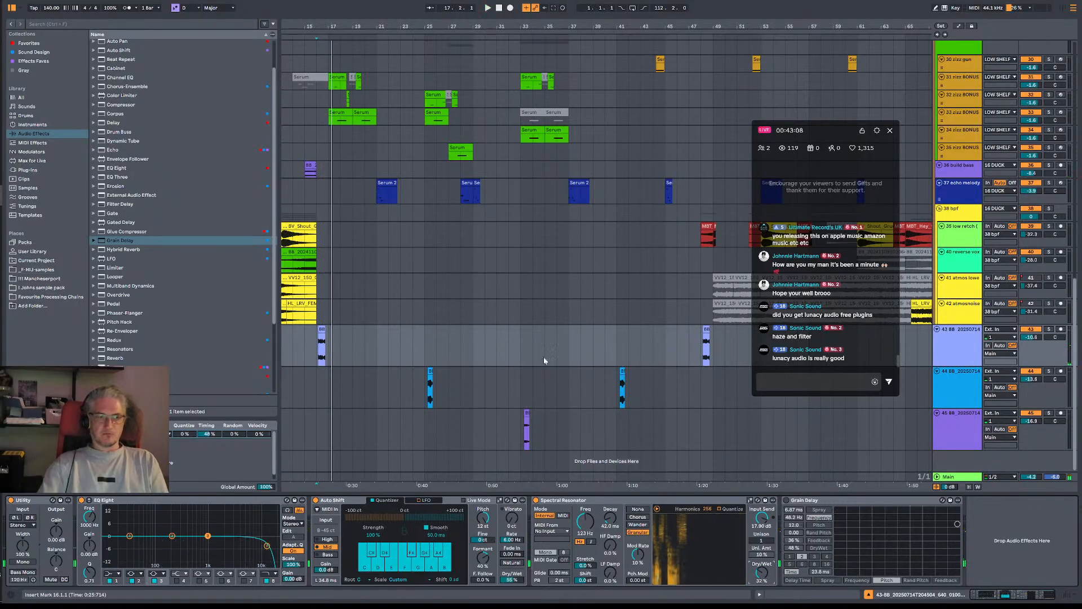
{"action": "key", "text": "space"}
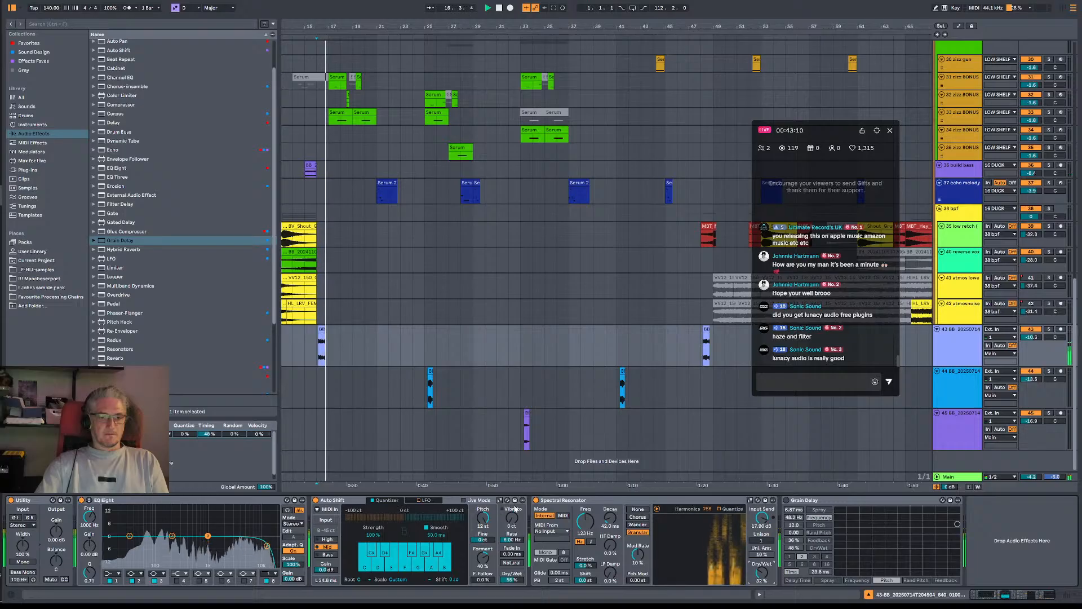
{"action": "key", "text": "space"}
{"action": "left_click", "coordinate": [316, 501]}
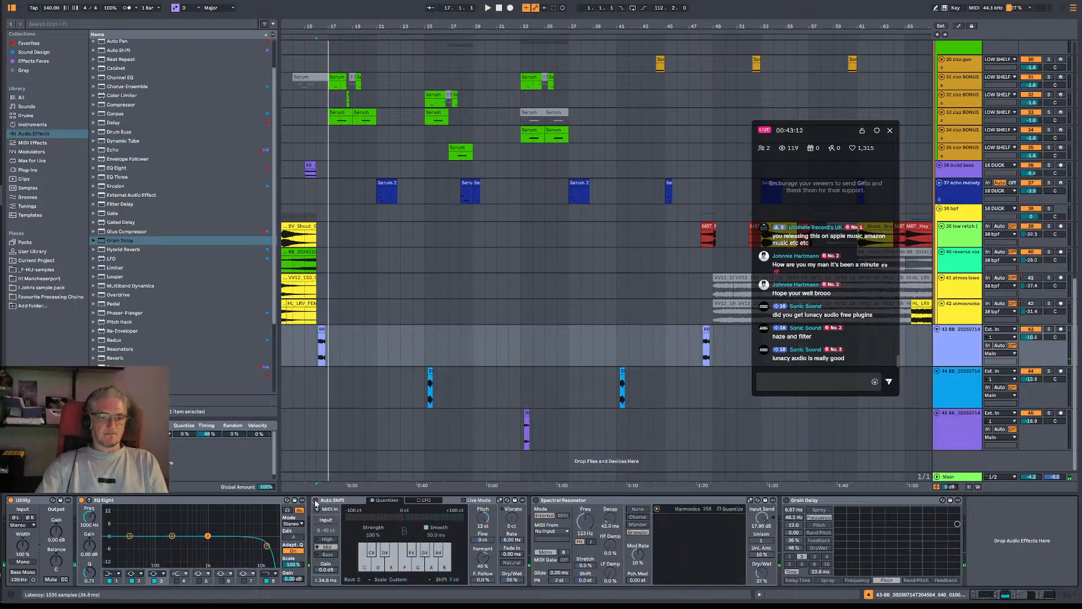
Insert Overdrive between EQ Eight and Auto Shift and set its filter frequency to 1.13 kHz during playback.
{"action": "left_click", "coordinate": [119, 294]}
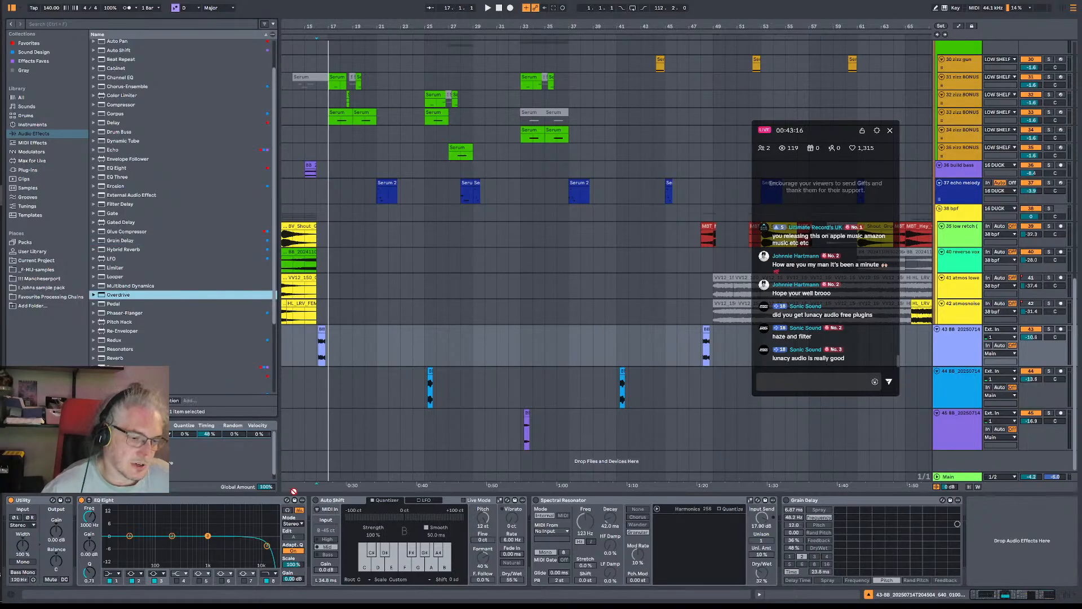
{"action": "left_click_drag", "start_coordinate": [294, 491], "coordinate": [331, 500]}
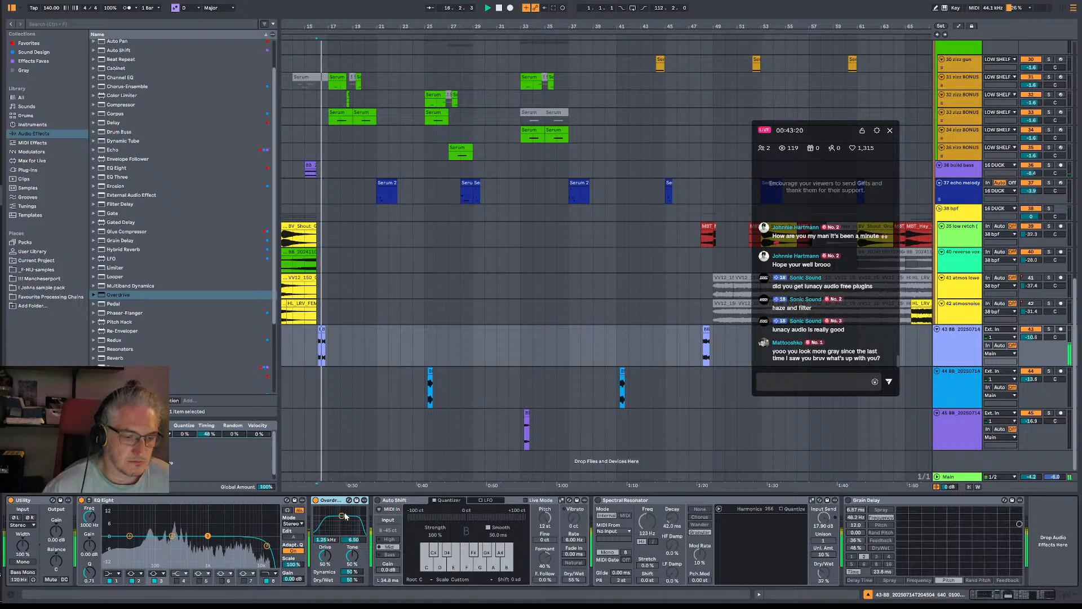
{"action": "left_click_drag", "start_coordinate": [341, 515], "coordinate": [340, 519]}
{"action": "key", "text": "space"}
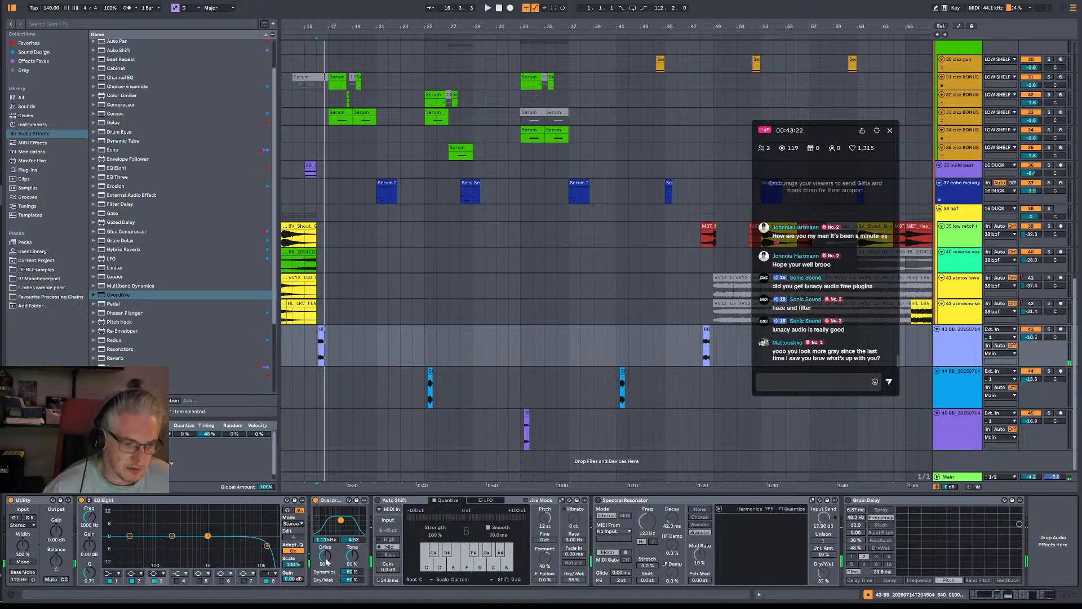
Lower and widen Overdrive's filter band, and set drive to 18%, dynamics to 29% and dry/wet to 1%.
{"action": "mouse_move", "coordinate": [352, 572]}
{"action": "left_mouse_down"}
{"action": "mouse_move", "coordinate": [351, 592]}
{"action": "mouse_move", "coordinate": [351, 561]}
{"action": "left_mouse_up"}
{"action": "key", "text": "space"}
{"action": "key", "text": "space"}
{"action": "left_click_drag", "start_coordinate": [341, 520], "coordinate": [339, 510]}
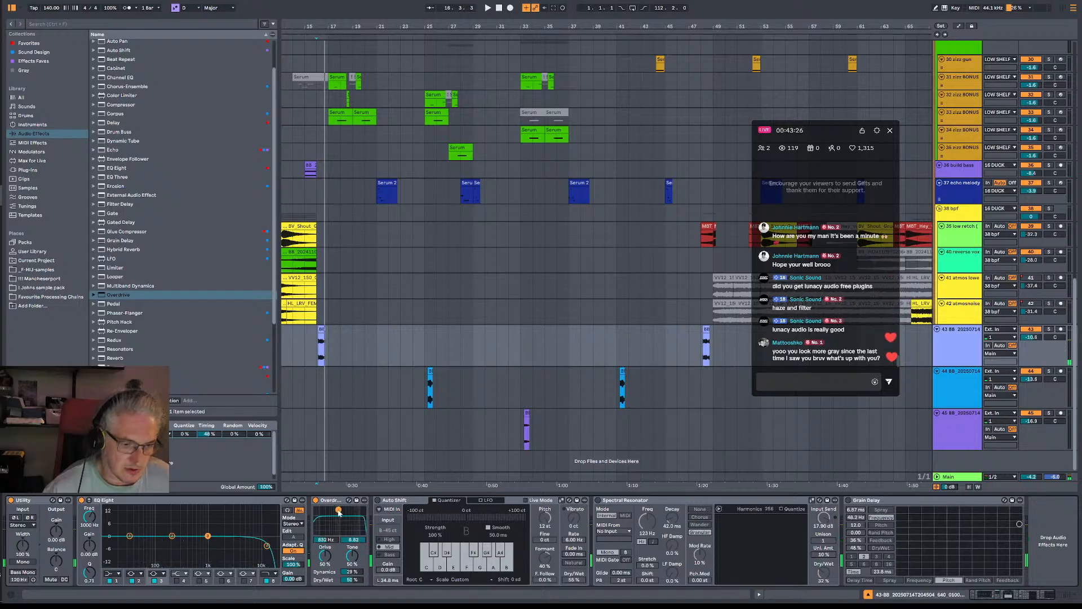
{"action": "key", "text": "space"}
{"action": "left_click_drag", "start_coordinate": [331, 559], "coordinate": [331, 576]}
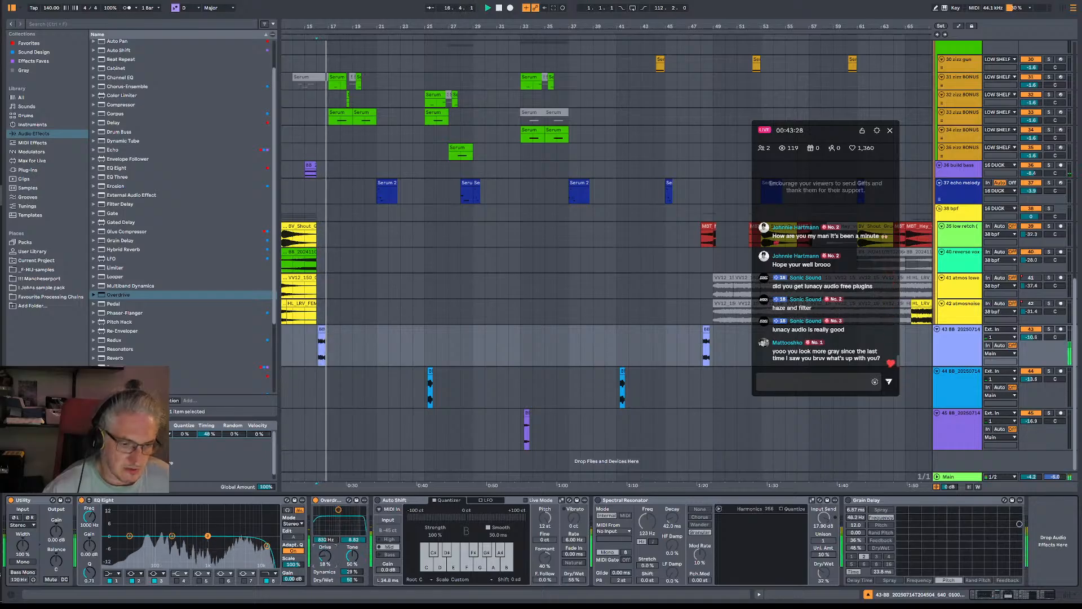
{"action": "key", "text": "space"}
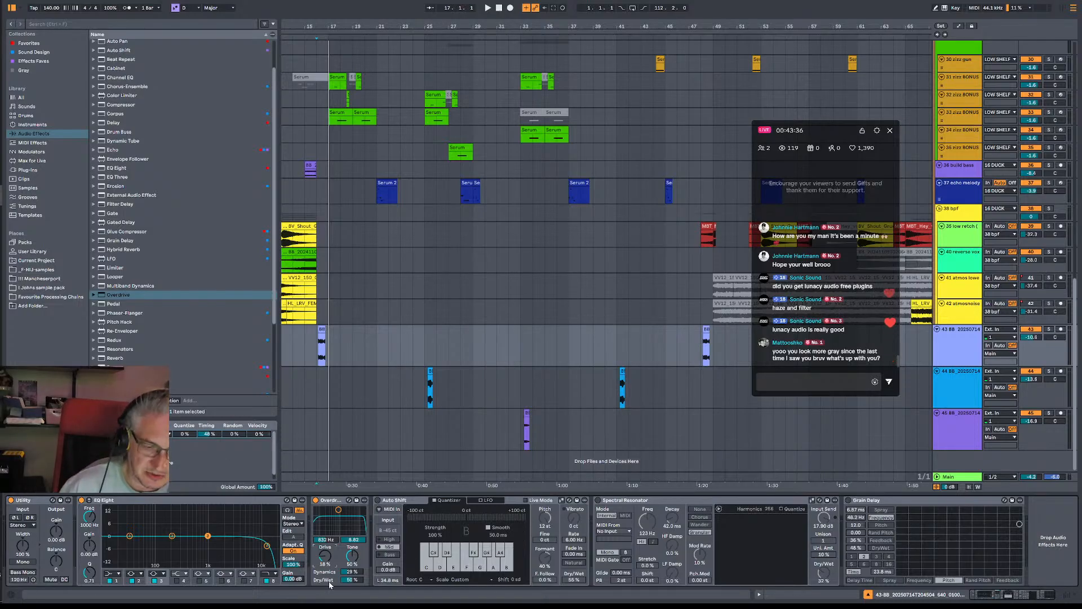
{"action": "left_click_drag", "start_coordinate": [352, 580], "coordinate": [352, 602]}
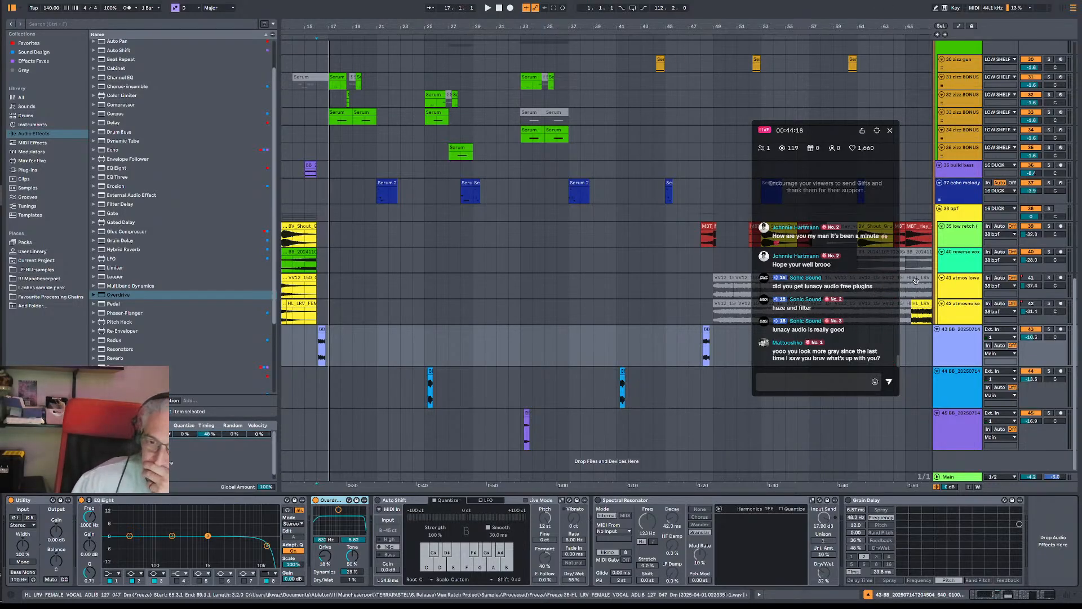
Place the insert marker at bar 16 on track 43 and move the live chat window slightly higher.
{"action": "left_click", "coordinate": [318, 340]}
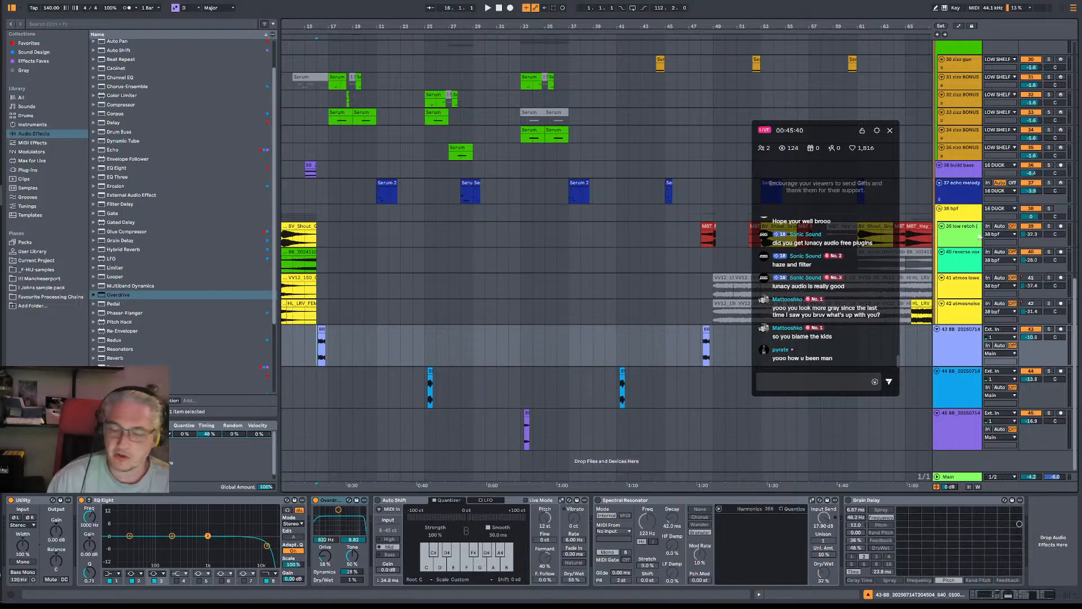
{"action": "left_click_drag", "start_coordinate": [821, 131], "coordinate": [809, 117]}
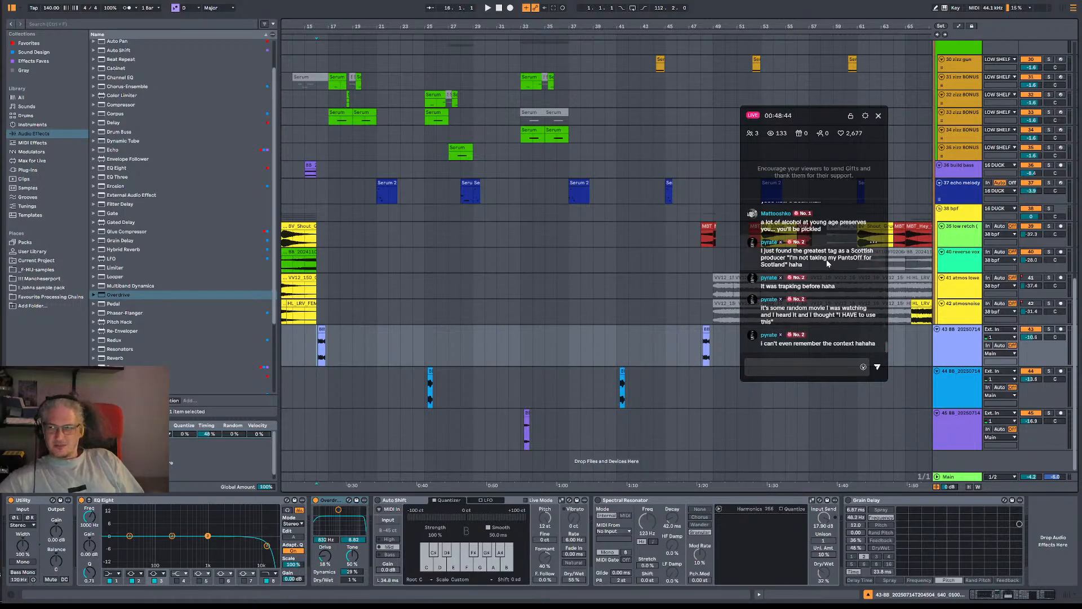
{"action": "left_click", "coordinate": [807, 367]}
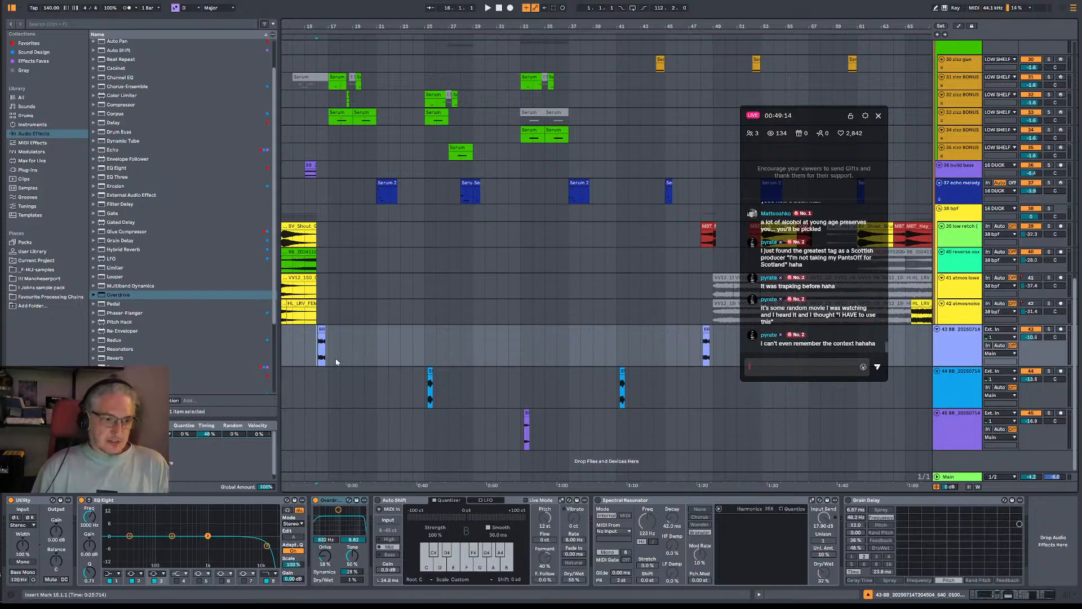
{"action": "left_click_drag", "start_coordinate": [329, 354], "coordinate": [356, 228]}
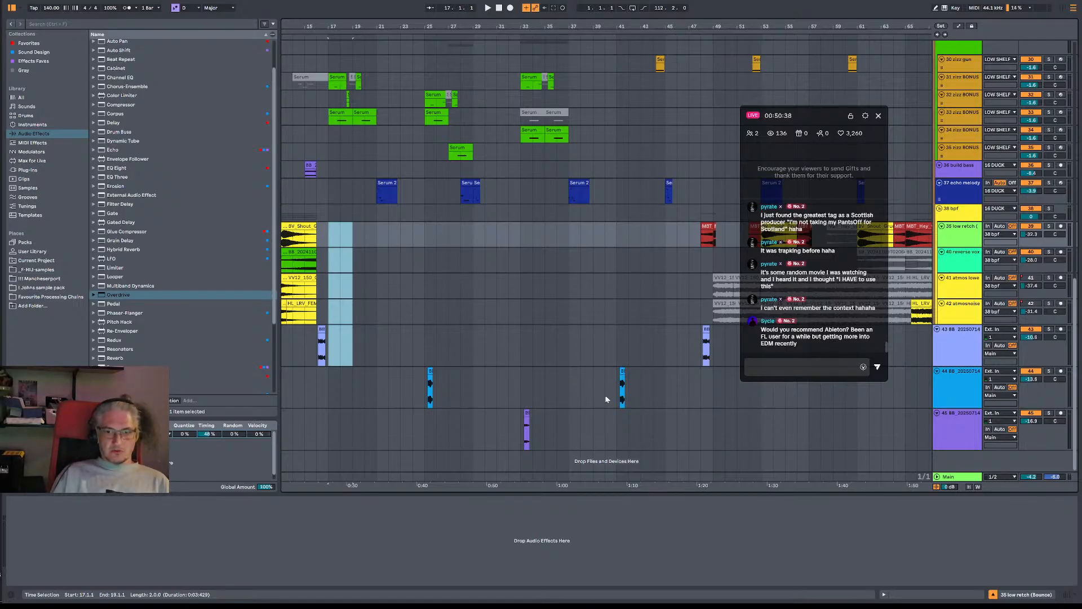
{"action": "left_click", "coordinate": [552, 364]}
{"action": "left_click", "coordinate": [317, 353]}
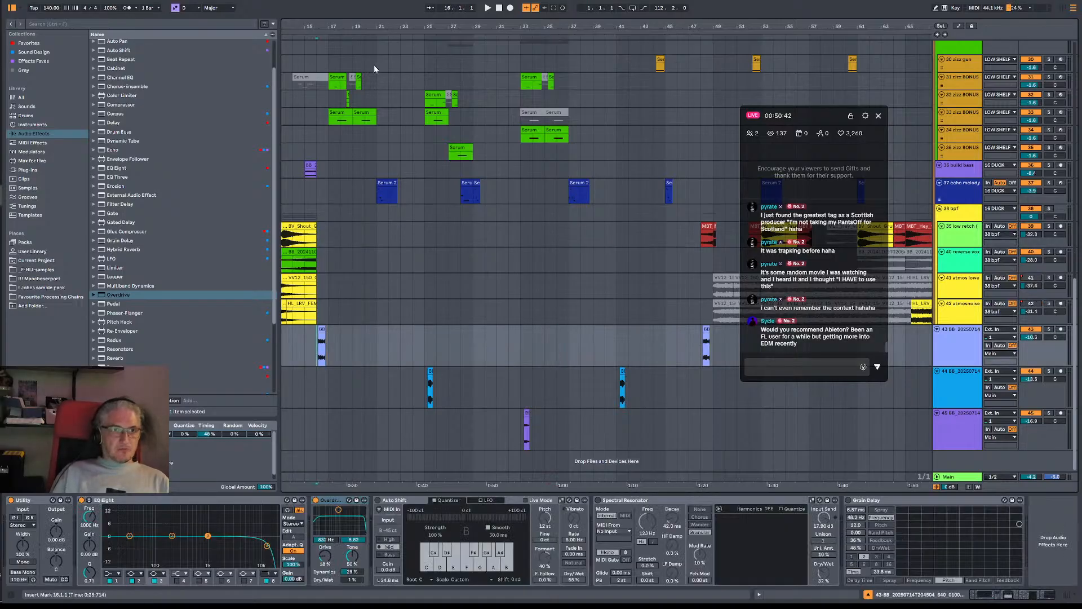
{"action": "left_click_drag", "start_coordinate": [362, 26], "coordinate": [462, 27]}
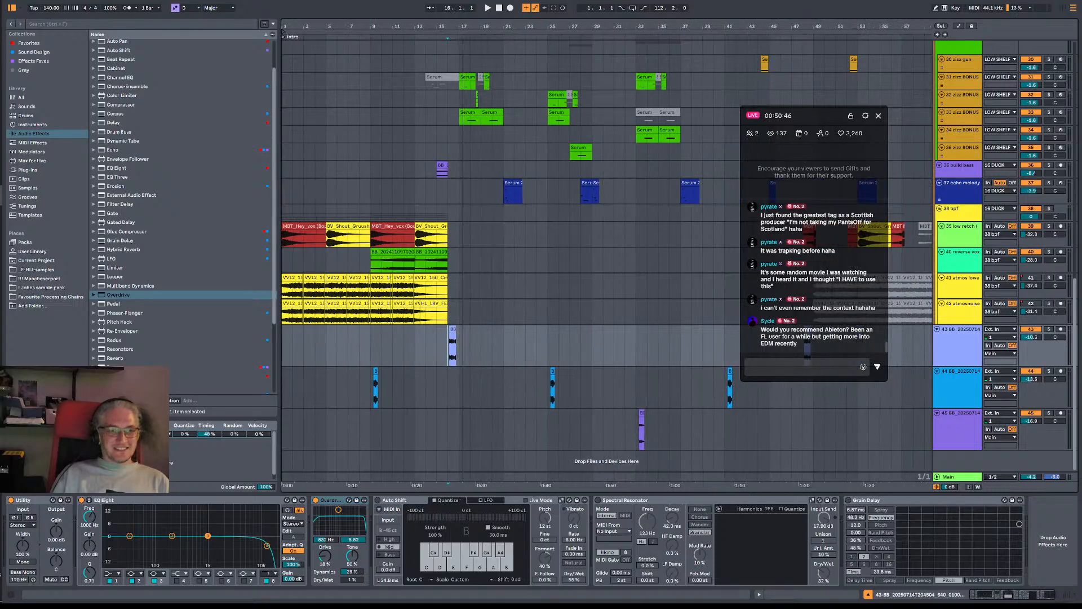
{"action": "left_click", "coordinate": [454, 357]}
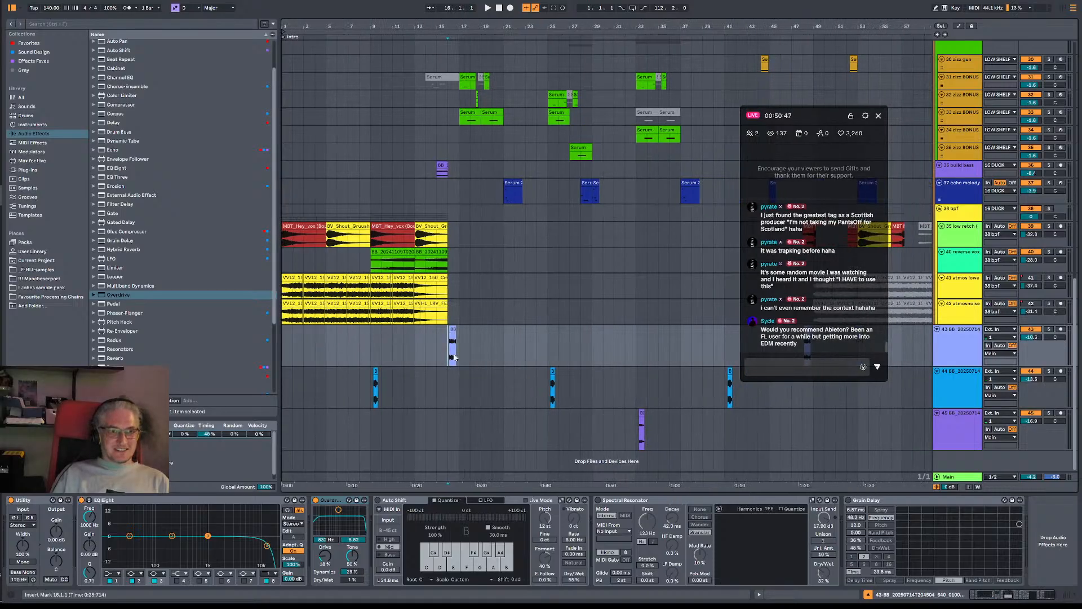
{"action": "left_click", "coordinate": [414, 349]}
{"action": "left_click", "coordinate": [371, 349]}
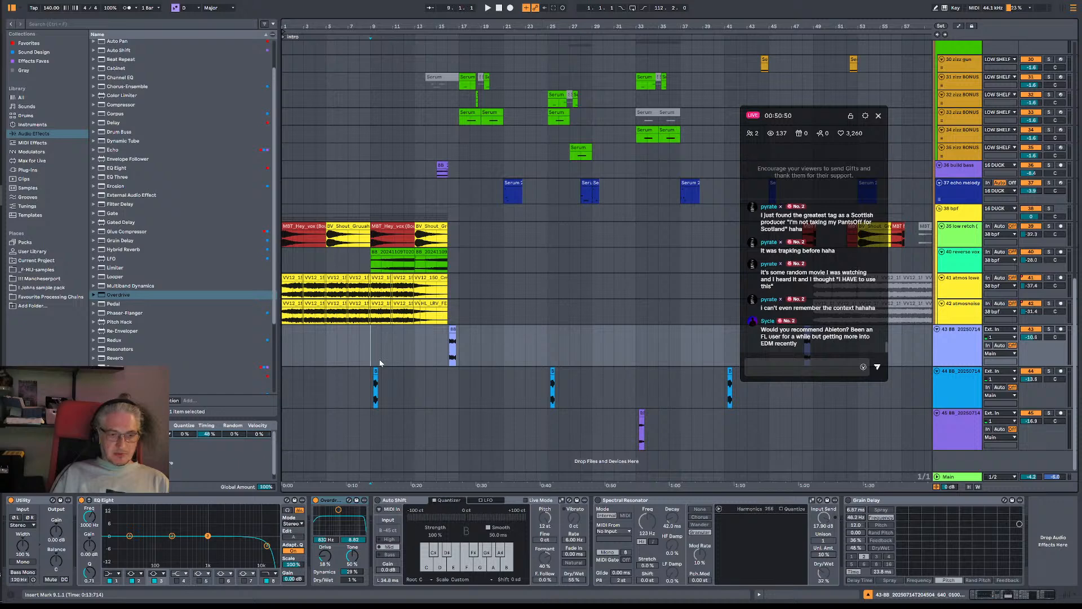
{"action": "left_click_drag", "start_coordinate": [378, 361], "coordinate": [420, 180]}
{"action": "left_click", "coordinate": [415, 174]}
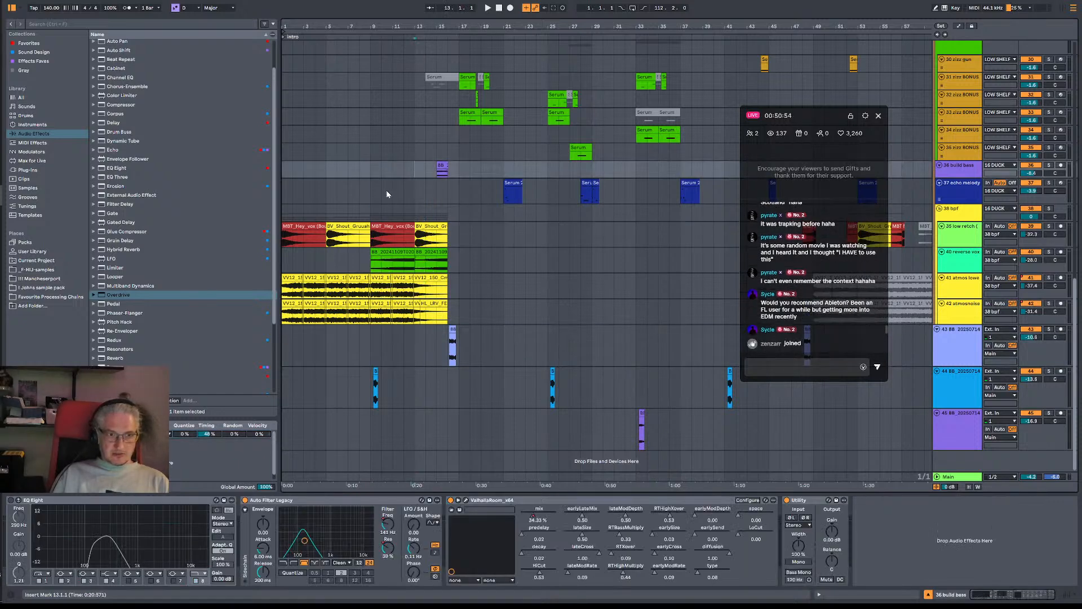
{"action": "left_click", "coordinate": [373, 195]}
{"action": "left_click_drag", "start_coordinate": [378, 211], "coordinate": [417, 384]}
{"action": "left_click_drag", "start_coordinate": [461, 192], "coordinate": [506, 385]}
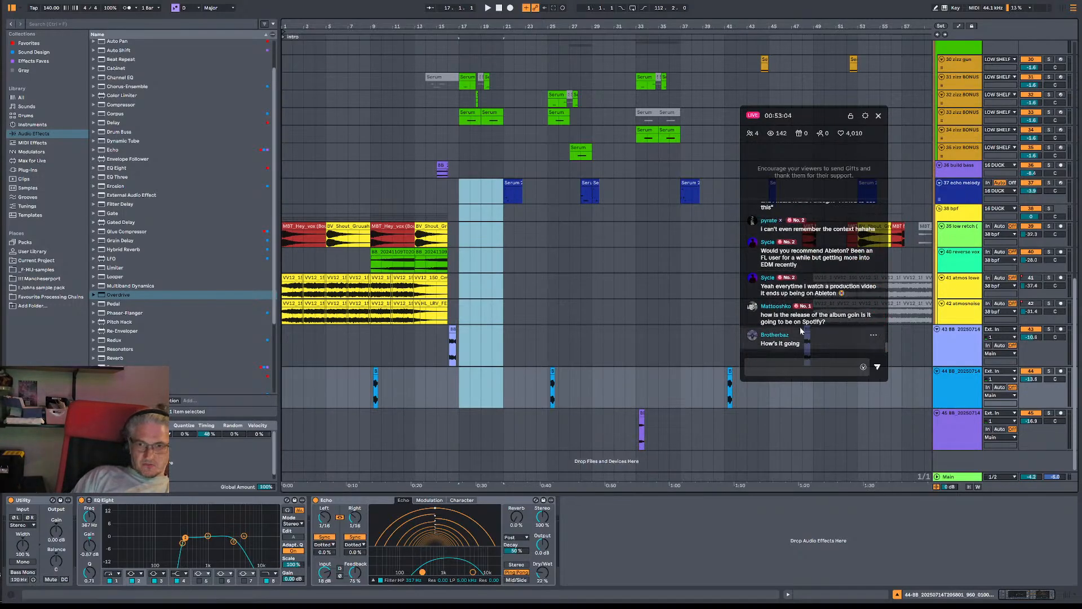
Dismiss the inactivity notice in the live chat window.
{"action": "left_click", "coordinate": [826, 323]}
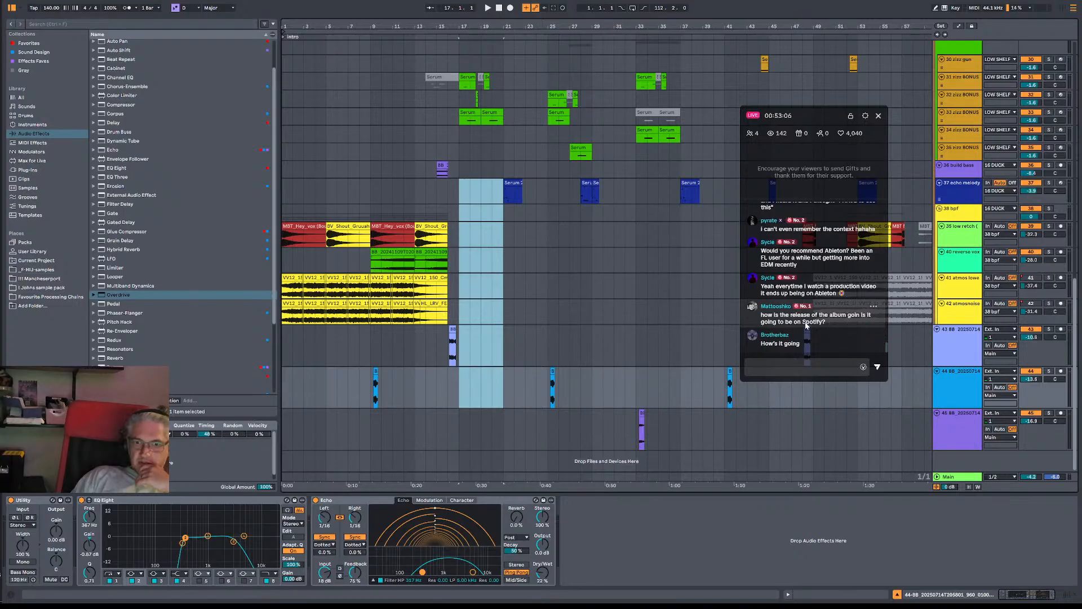
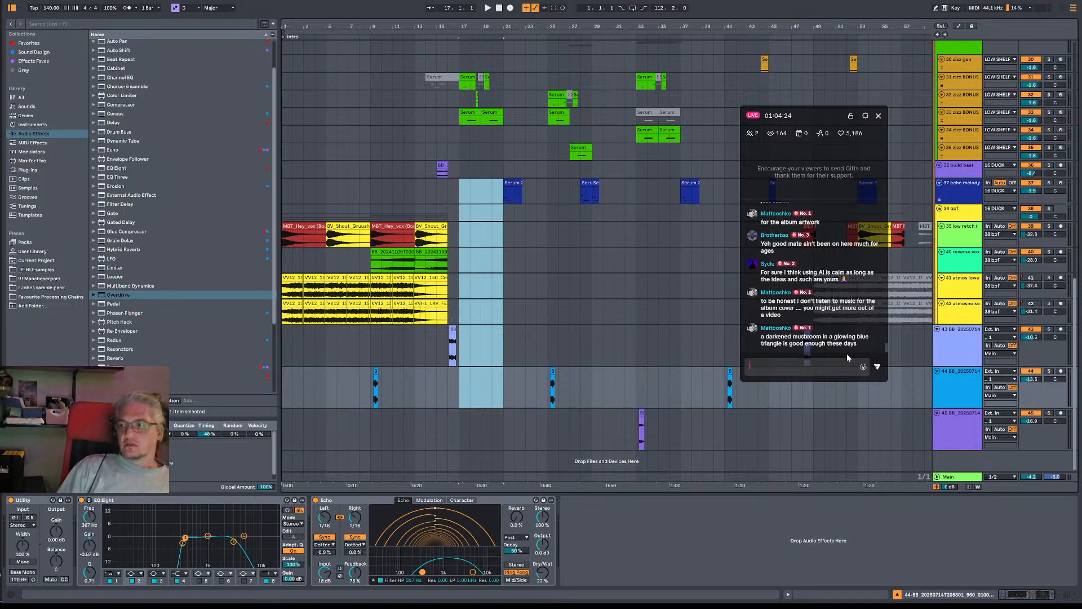
{"action": "left_click", "coordinate": [847, 359]}
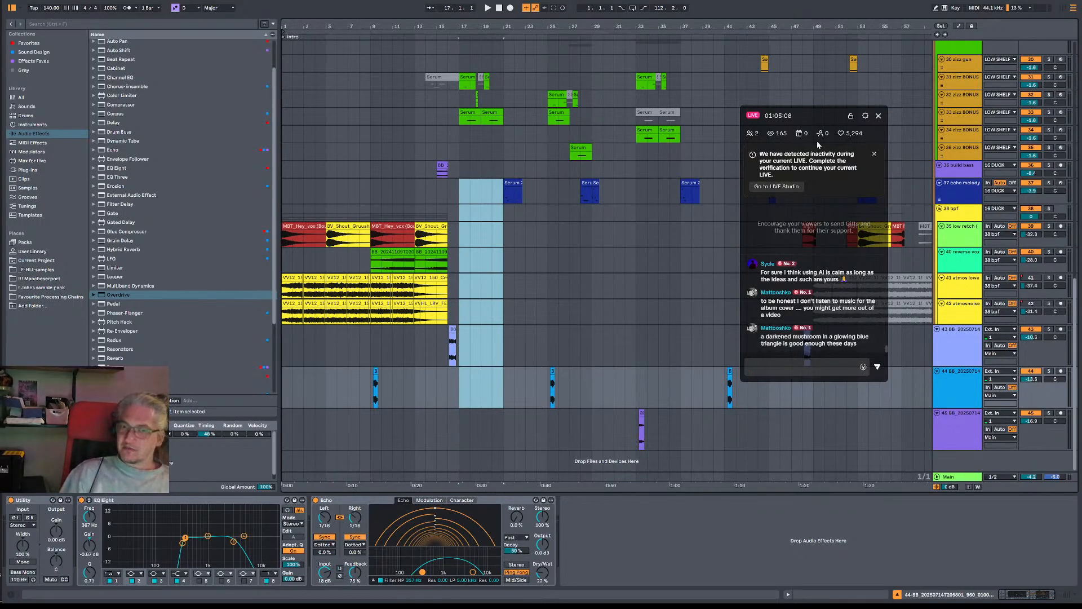
{"action": "left_click", "coordinate": [876, 154]}
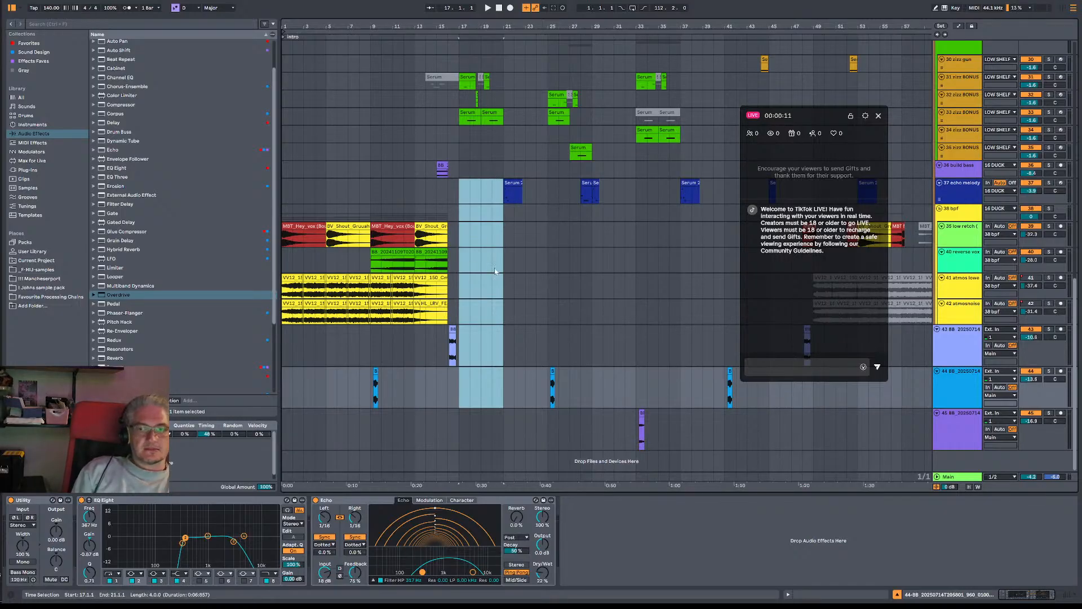
Play the arrangement from bar 16 on track 38, and play it again with the insert marker on track 43.
{"action": "left_click", "coordinate": [448, 213]}
{"action": "key", "text": "space"}
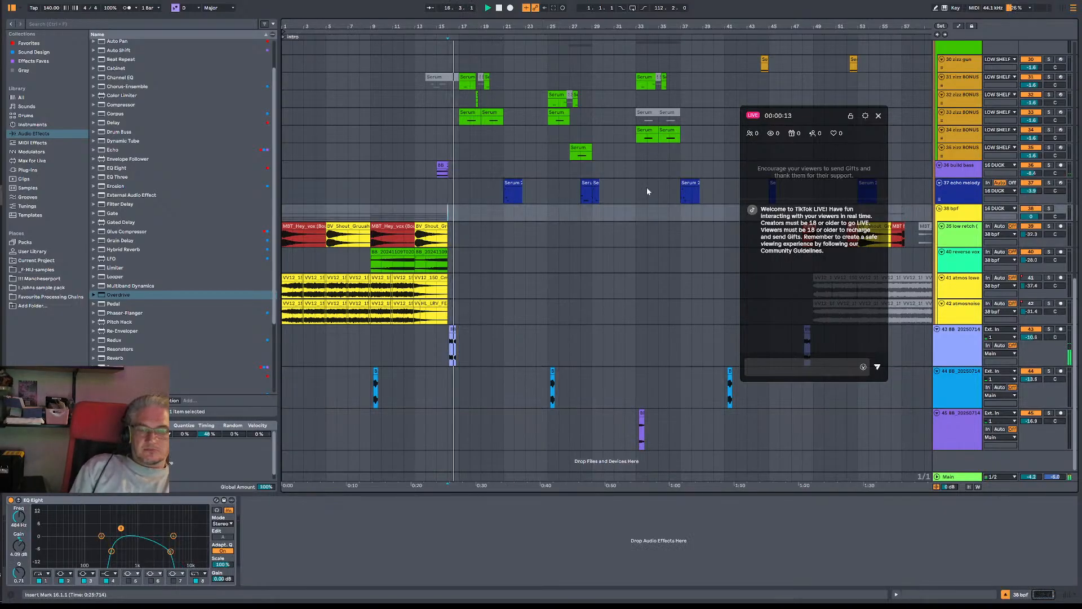
{"action": "left_click", "coordinate": [449, 349]}
{"action": "key", "text": "space"}
{"action": "key", "text": "space"}
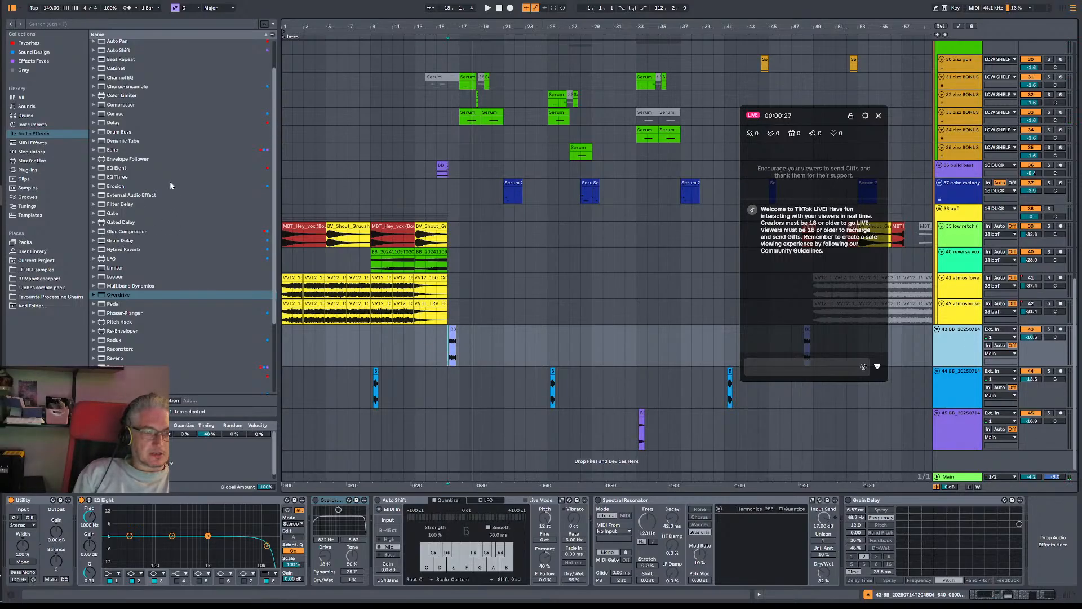
Add MConvolutionMB from the Favorites collection to the end of track 43's effect chain and reposition its window during playback.
{"action": "left_click", "coordinate": [28, 43]}
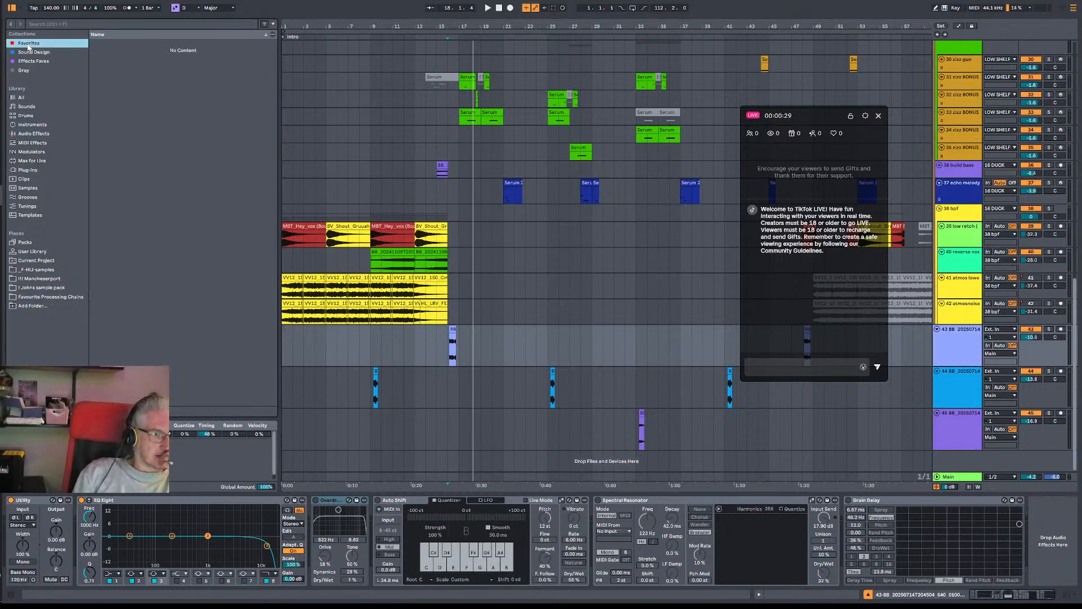
{"action": "scroll", "coordinate": [198, 272], "scroll_direction": "down", "scroll_amount": 3}
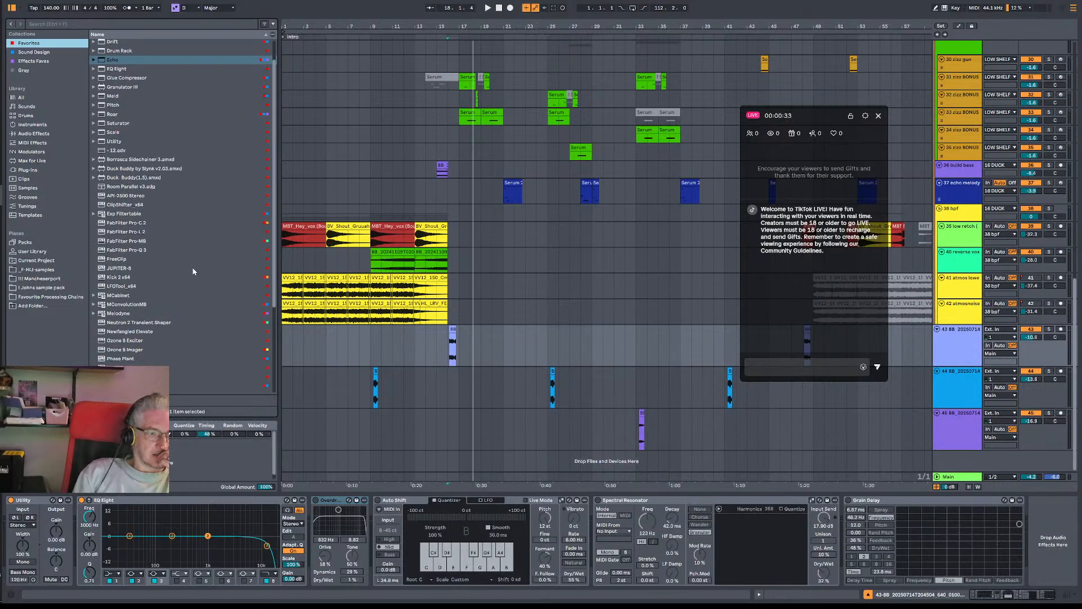
{"action": "scroll", "coordinate": [194, 271], "scroll_direction": "down", "scroll_amount": 3}
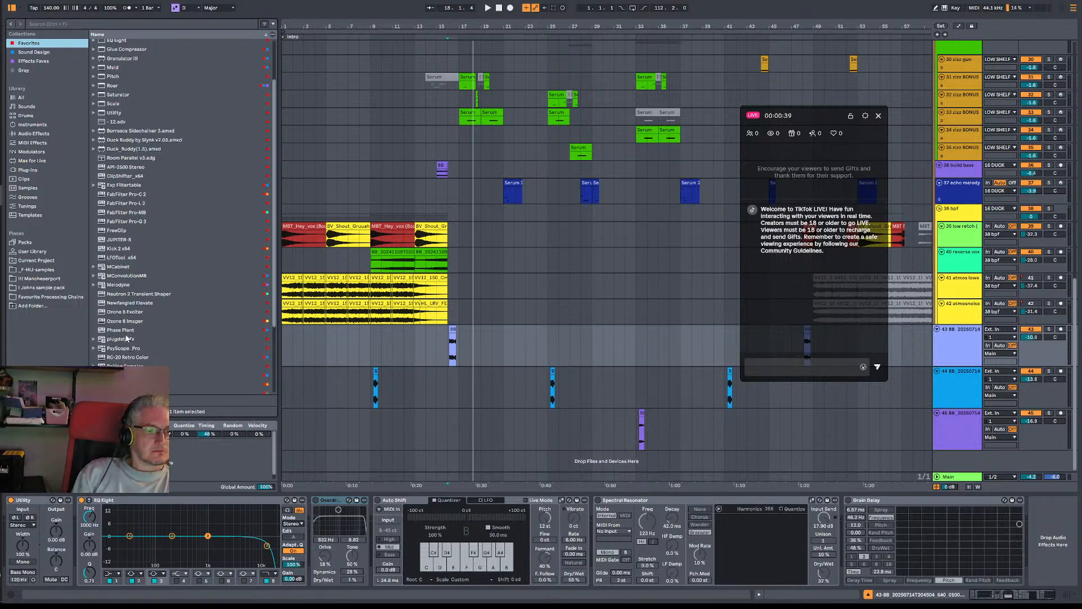
{"action": "left_click", "coordinate": [135, 276]}
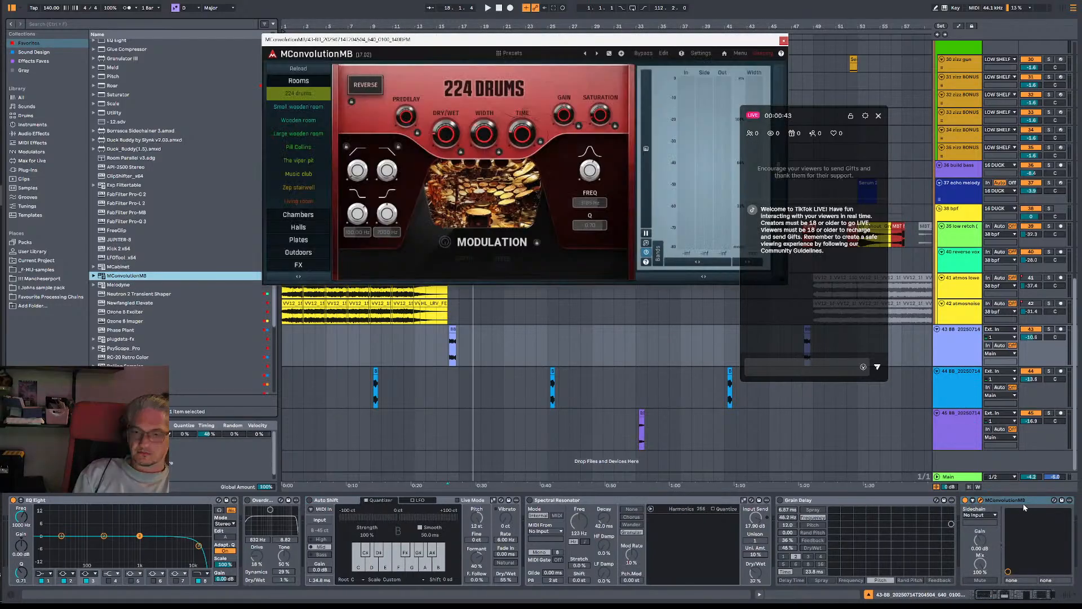
{"action": "key", "text": "space"}
{"action": "left_click_drag", "start_coordinate": [572, 41], "coordinate": [525, 60]}
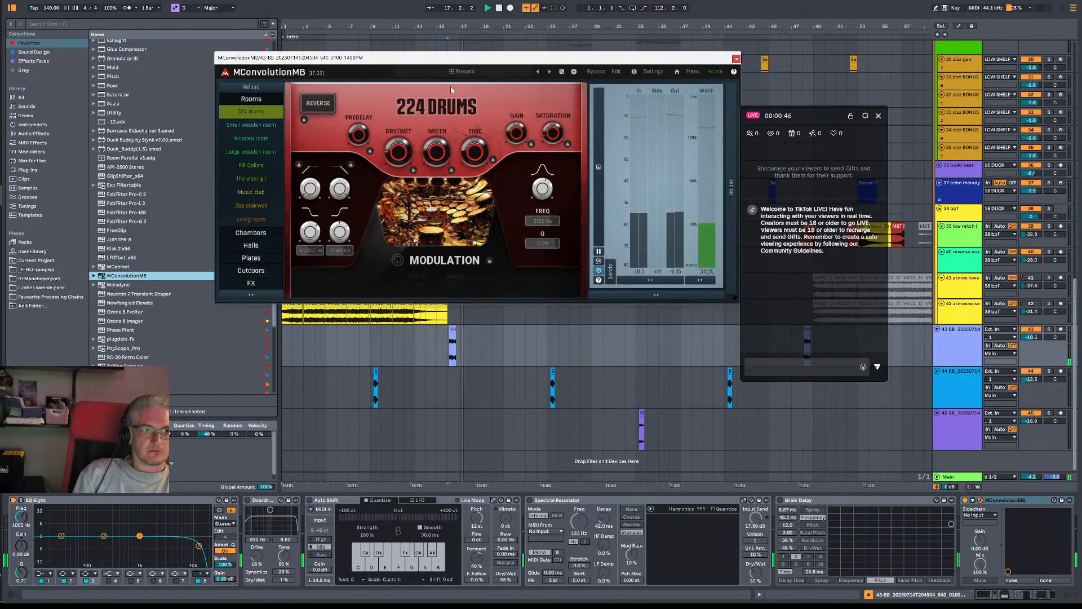
Try MConvolutionMB's Pill Collins room preset on track 43 during playback.
{"action": "left_click", "coordinate": [257, 164]}
{"action": "key", "text": "space"}
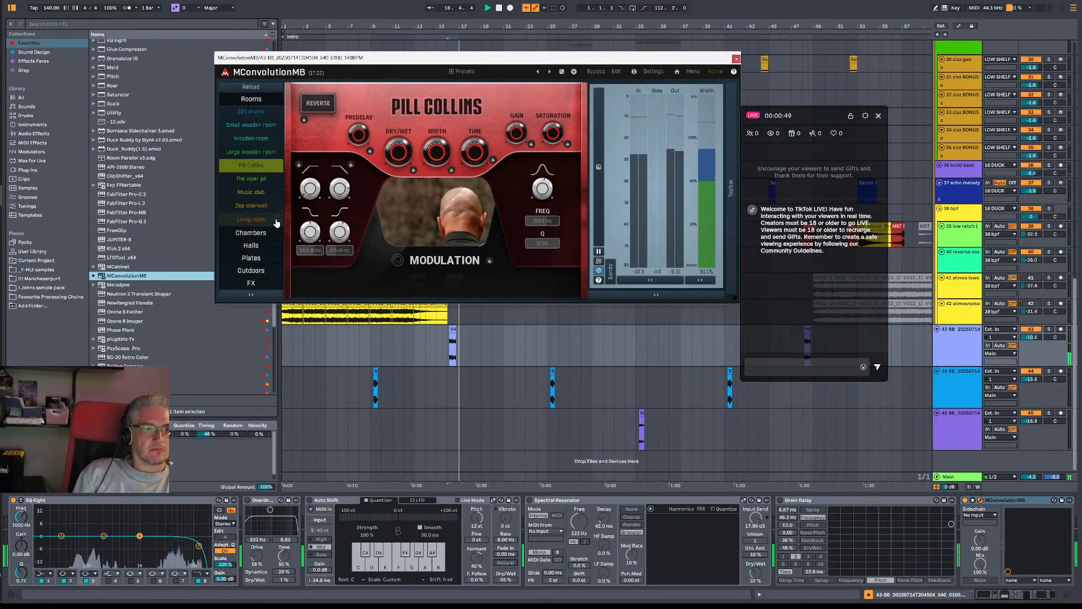
{"action": "key", "text": "space"}
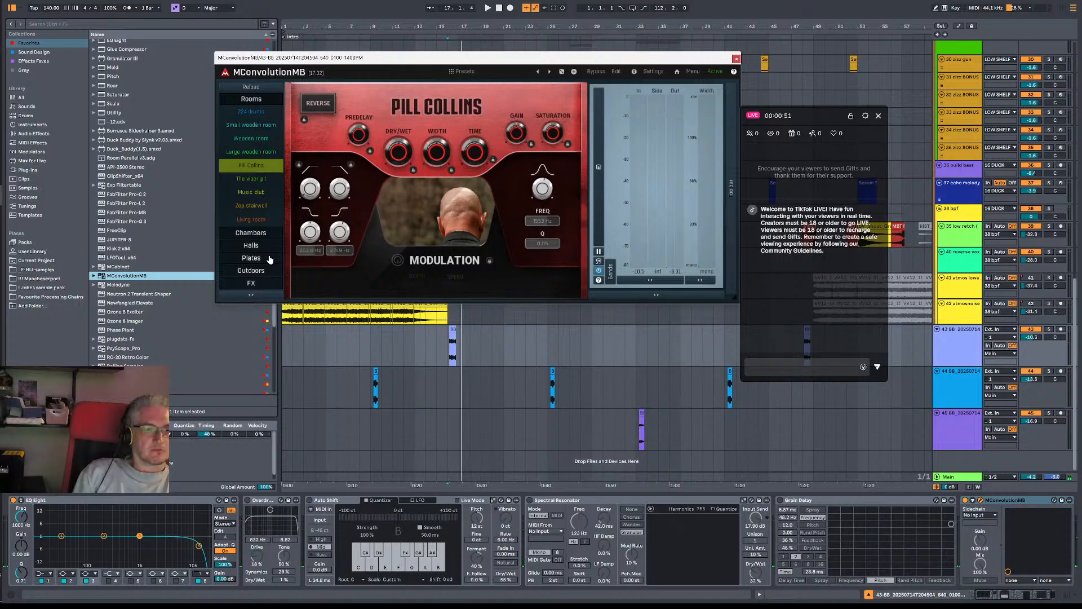
Audition the 480 fat plate, Vocal plate, Gold plated and Short brite plate presets during playback, and choose Smallest plate.
{"action": "left_click", "coordinate": [251, 258]}
{"action": "key", "text": "space"}
{"action": "left_click", "coordinate": [250, 150]}
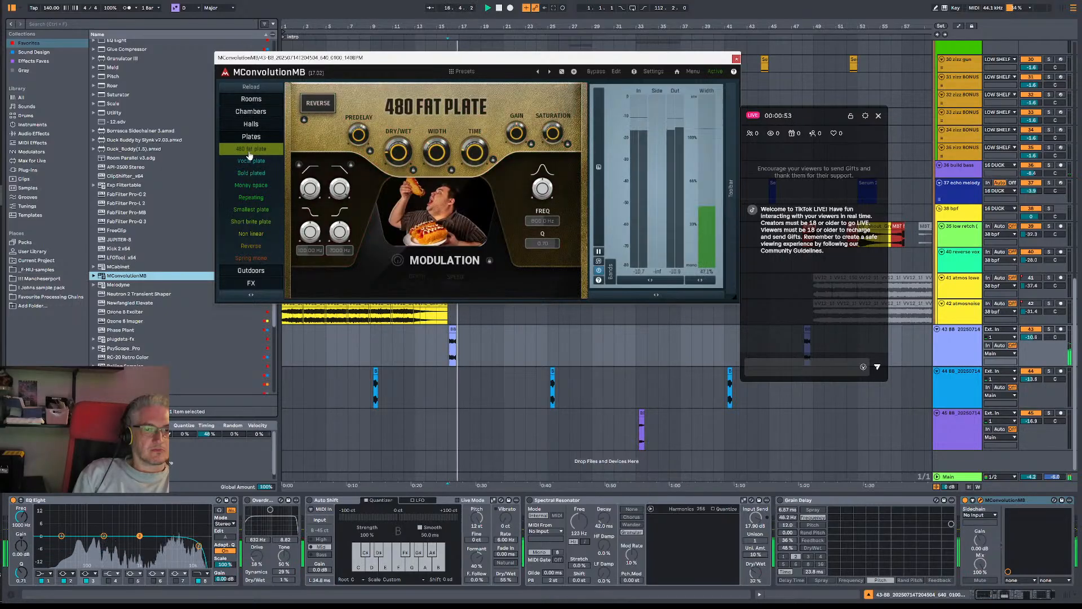
{"action": "left_click", "coordinate": [251, 161]}
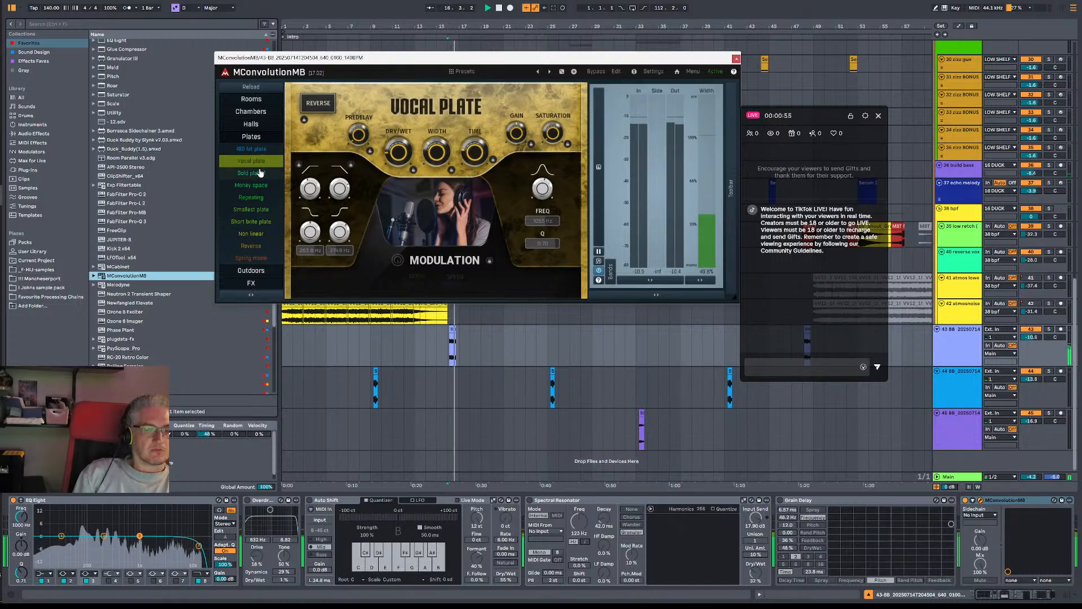
{"action": "left_click", "coordinate": [261, 173]}
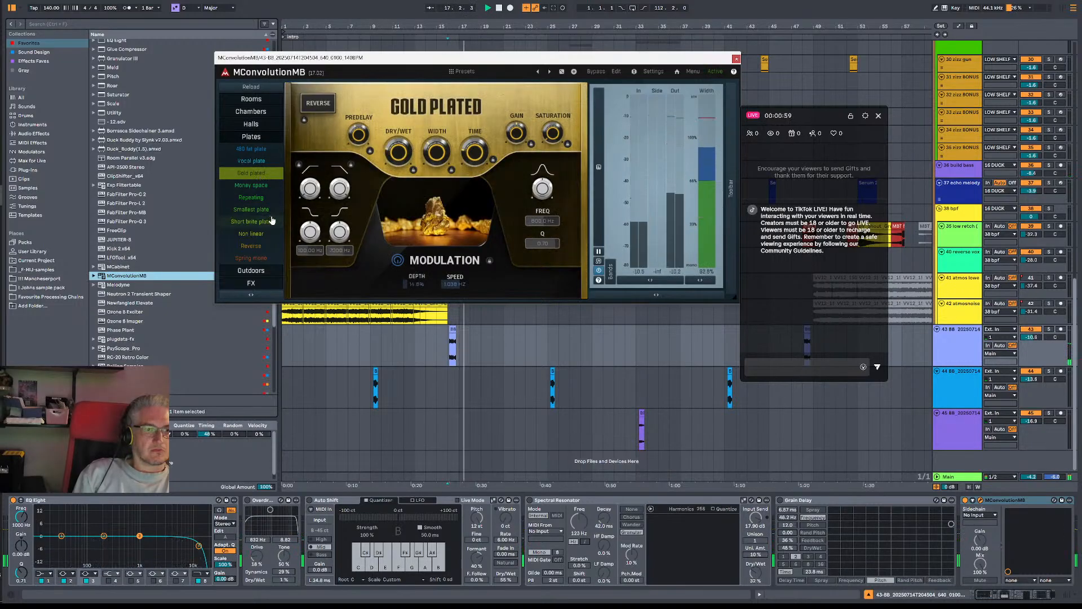
{"action": "left_click", "coordinate": [251, 210]}
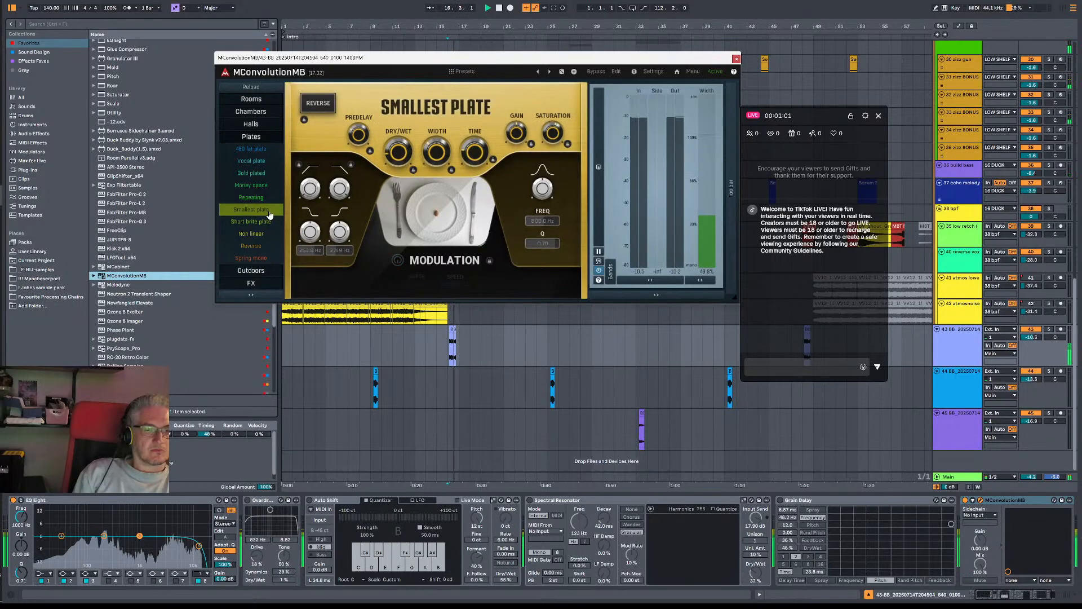
{"action": "left_click", "coordinate": [266, 220]}
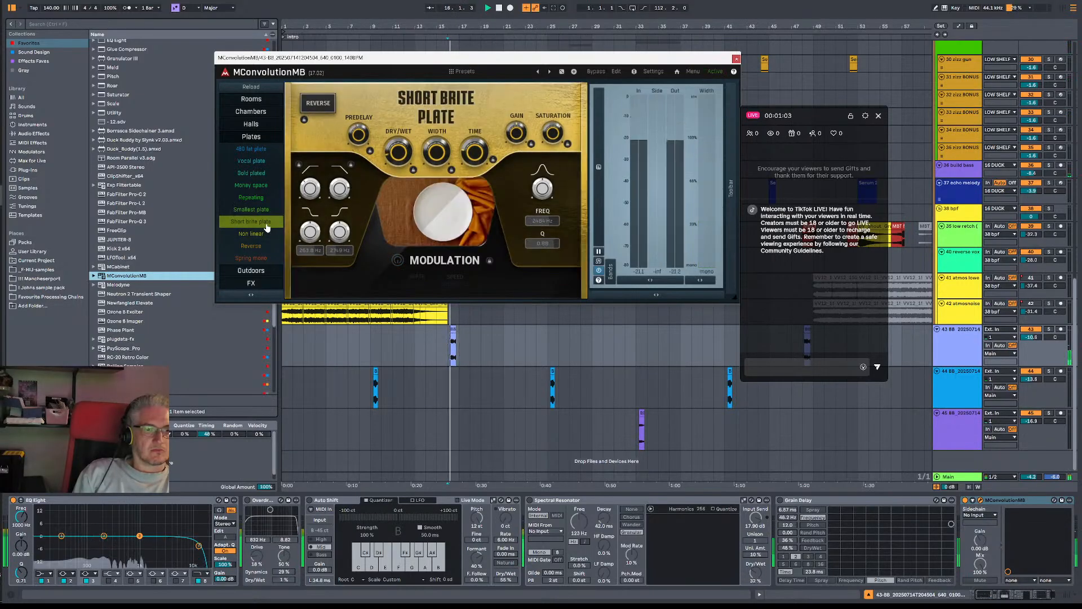
{"action": "left_click", "coordinate": [267, 210]}
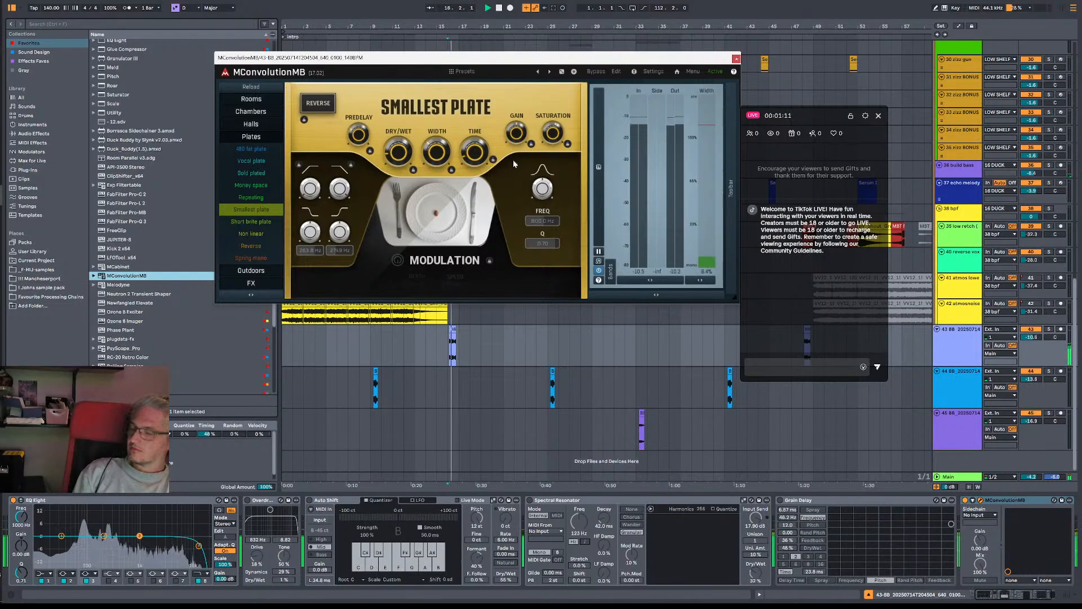
Slightly lower MConvolutionMB's dry/wet amount, replay the clip from bar 16 and close the plugin window.
{"action": "left_click_drag", "start_coordinate": [399, 151], "coordinate": [398, 163]}
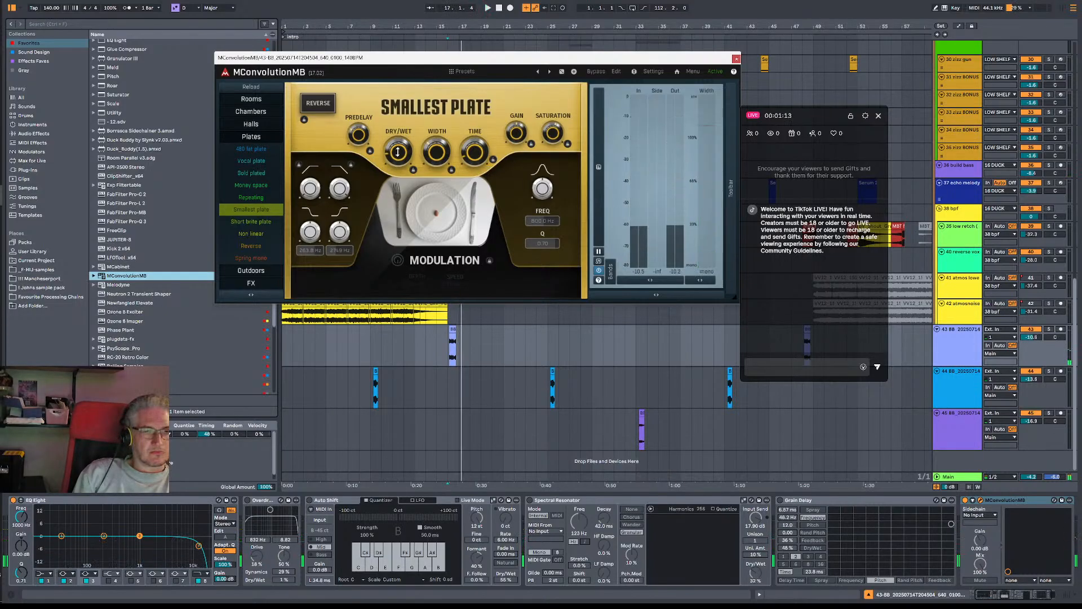
{"action": "key", "text": "space"}
{"action": "key", "text": "space"}
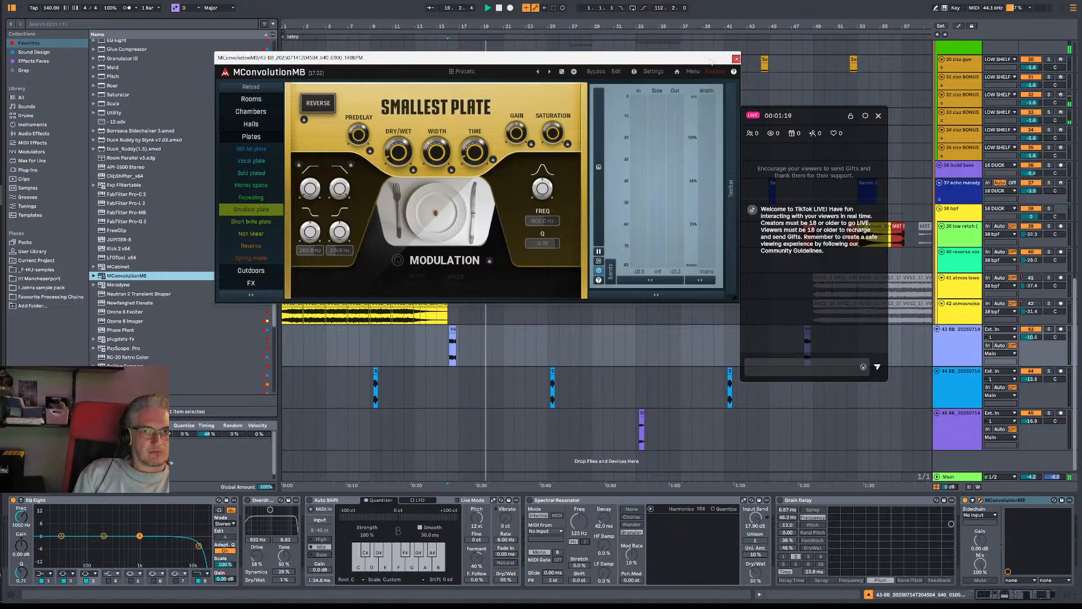
{"action": "left_click_drag", "start_coordinate": [712, 61], "coordinate": [467, 37]}
{"action": "left_click", "coordinate": [490, 34]}
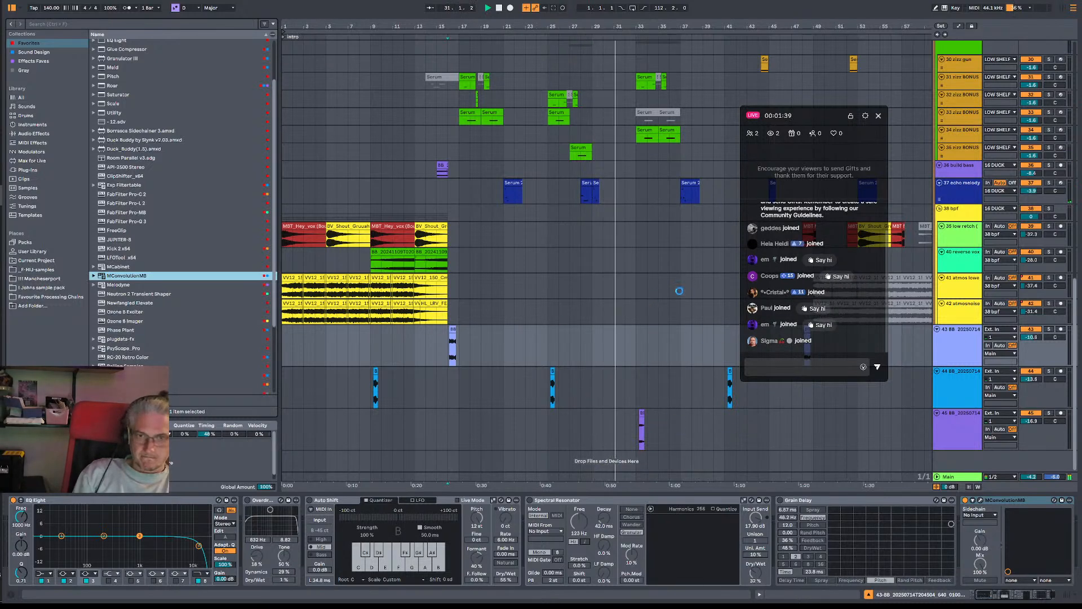
Review the tracks around bars 33 to 37 and place the insert marker at bar 33 on track 34 zizz BONUS.
{"action": "left_click", "coordinate": [678, 214]}
{"action": "scroll", "coordinate": [664, 264], "scroll_direction": "up", "scroll_amount": 3}
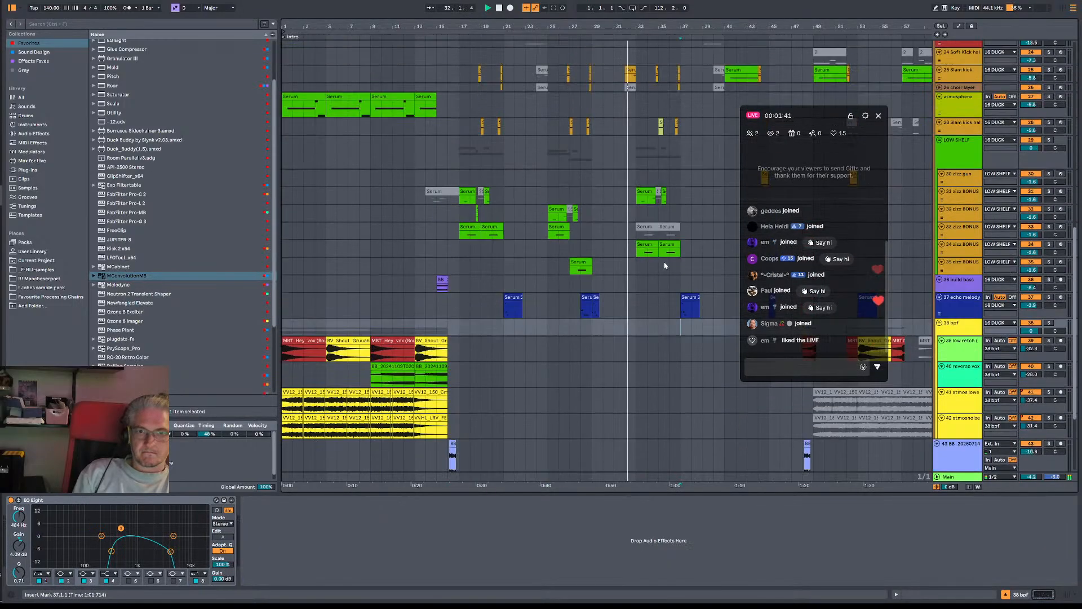
{"action": "scroll", "coordinate": [664, 264], "scroll_direction": "up", "scroll_amount": 5}
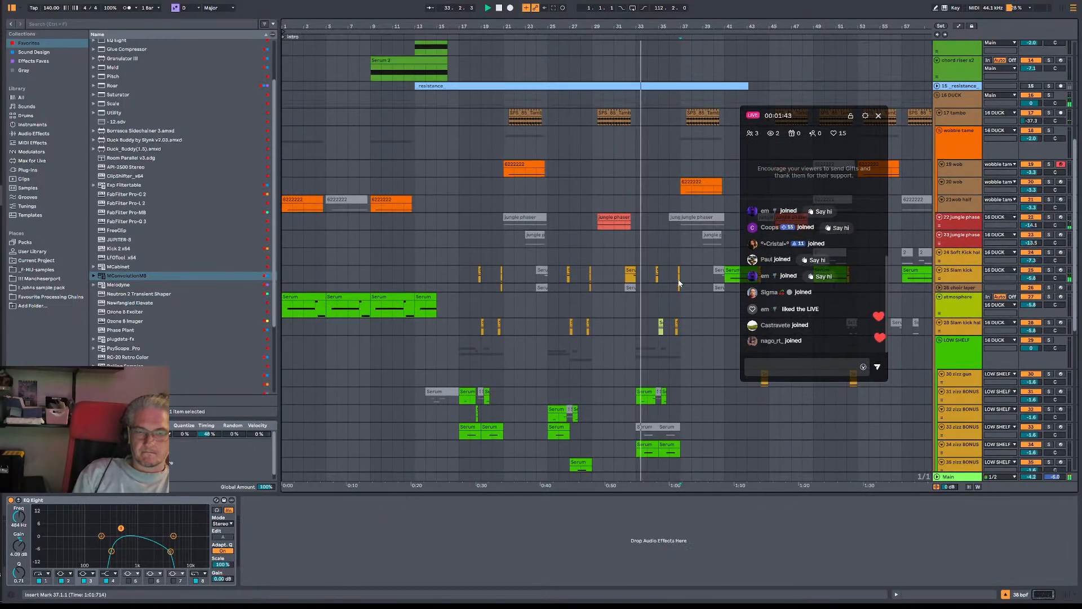
{"action": "scroll", "coordinate": [678, 285], "scroll_direction": "up", "scroll_amount": 5}
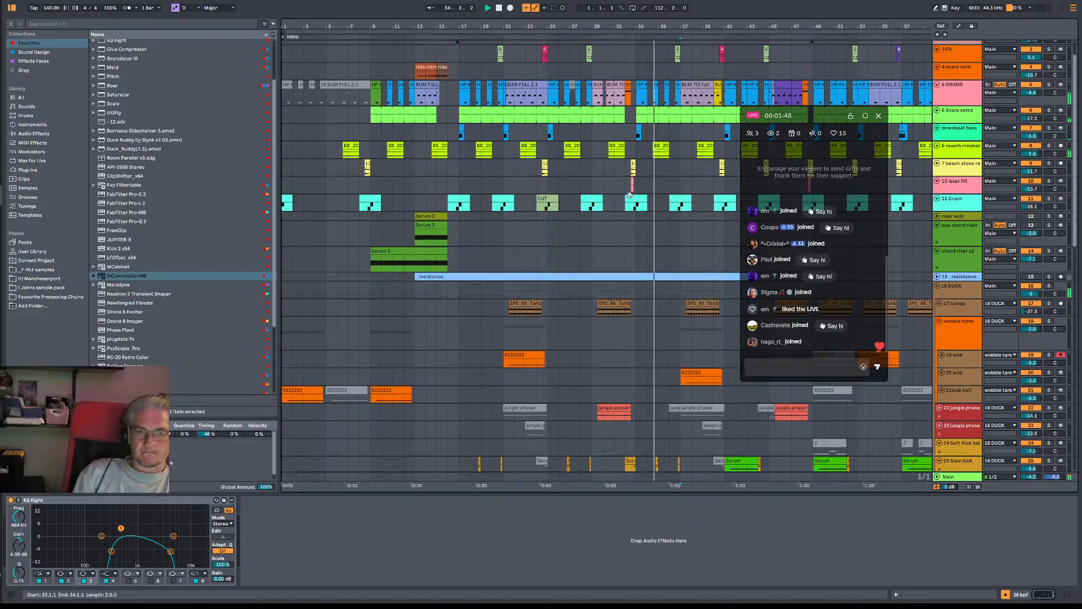
{"action": "scroll", "coordinate": [648, 282], "scroll_direction": "down", "scroll_amount": 8}
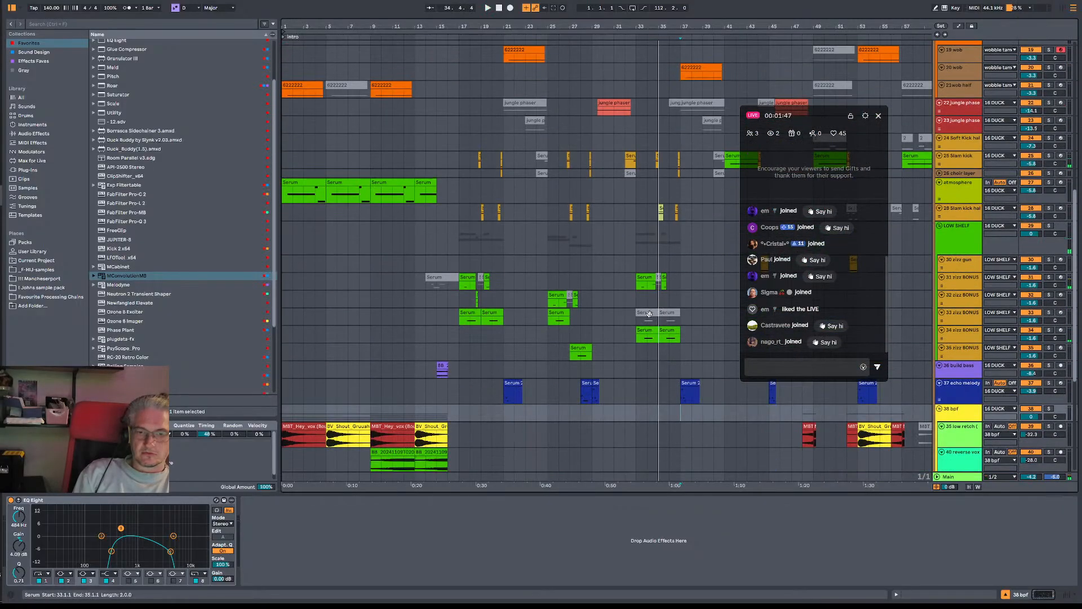
{"action": "left_click", "coordinate": [639, 343]}
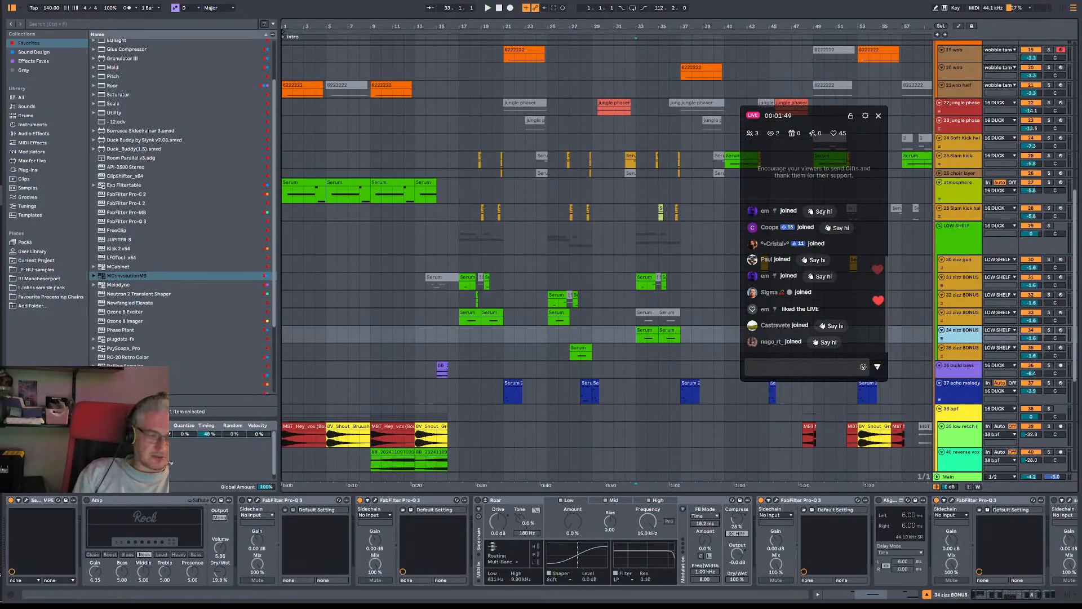
Open the Serum instrument of track 34, play from bar 33 and close the instrument window.
{"action": "left_click", "coordinate": [11, 500]}
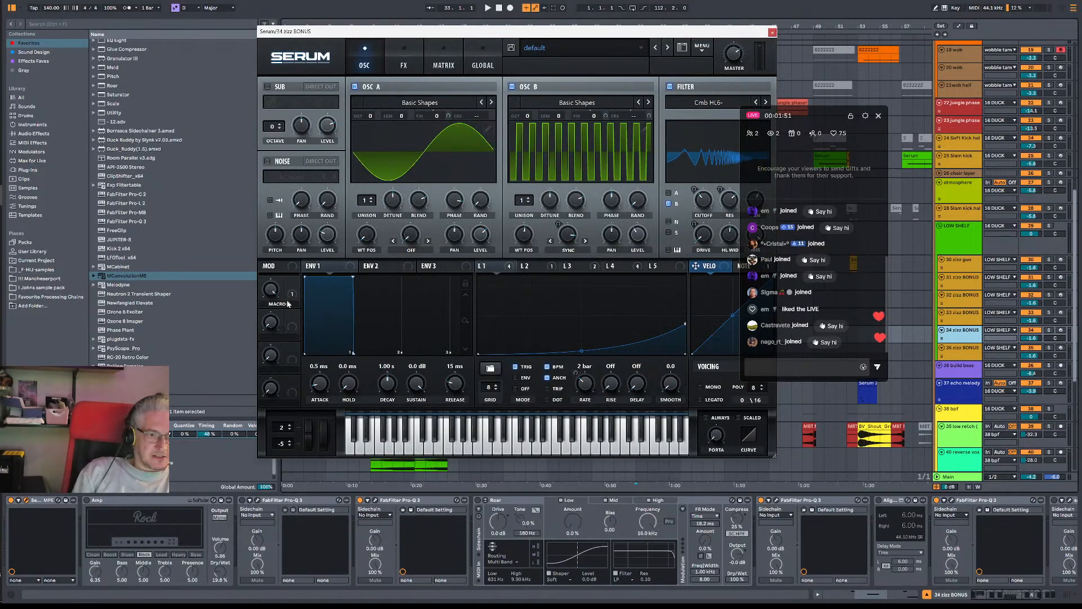
{"action": "key", "text": "space"}
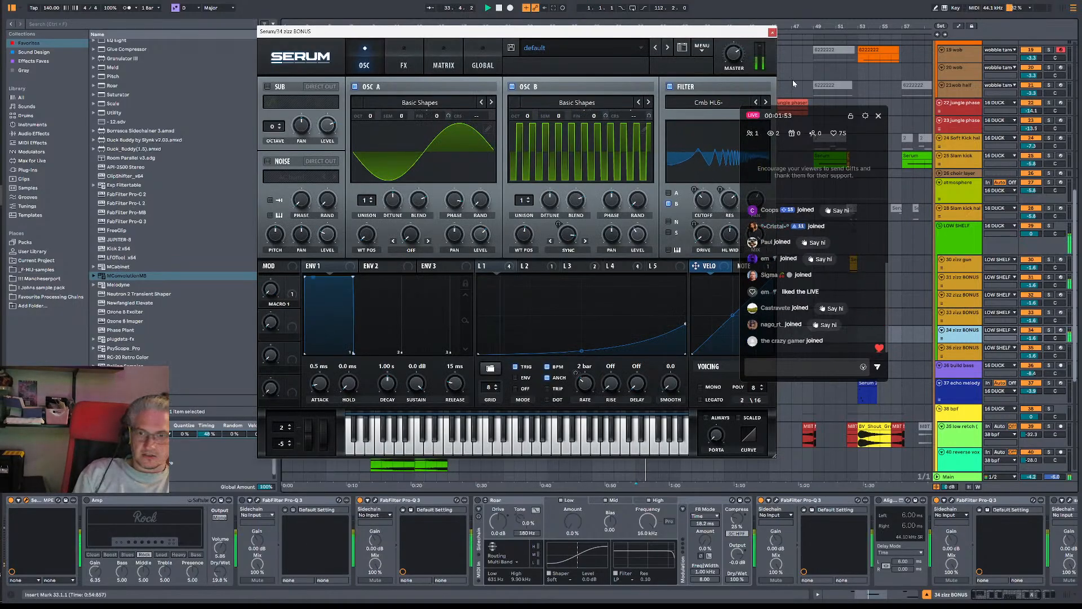
{"action": "left_click", "coordinate": [772, 32]}
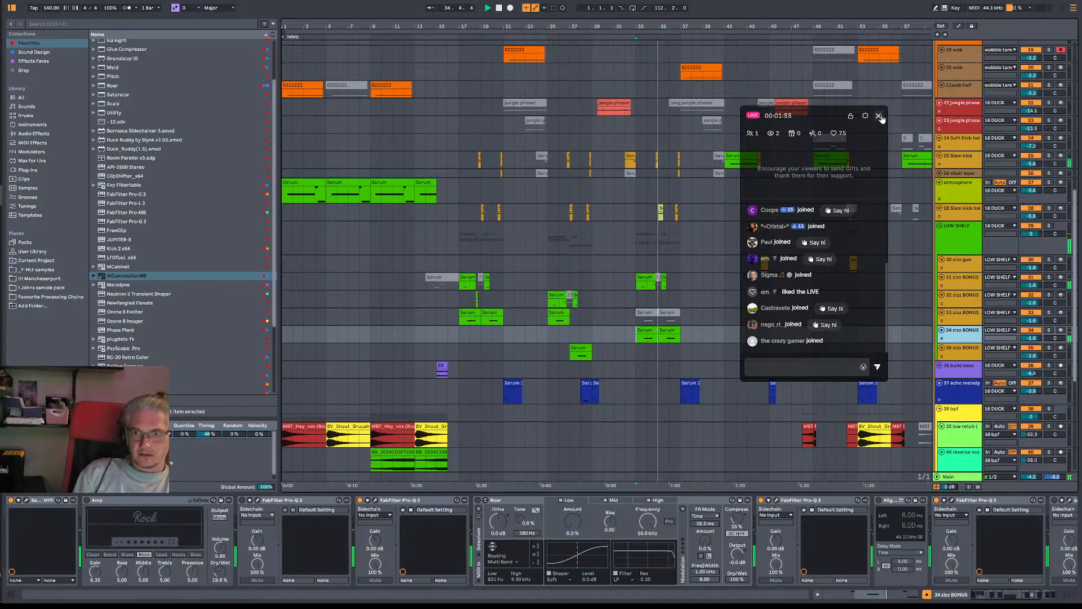
Move the live chat window clear of the clips around bar 37 and replay the arrangement from bar 33.
{"action": "left_click_drag", "start_coordinate": [851, 117], "coordinate": [893, 49]}
{"action": "scroll", "coordinate": [741, 263], "scroll_direction": "down", "scroll_amount": 5}
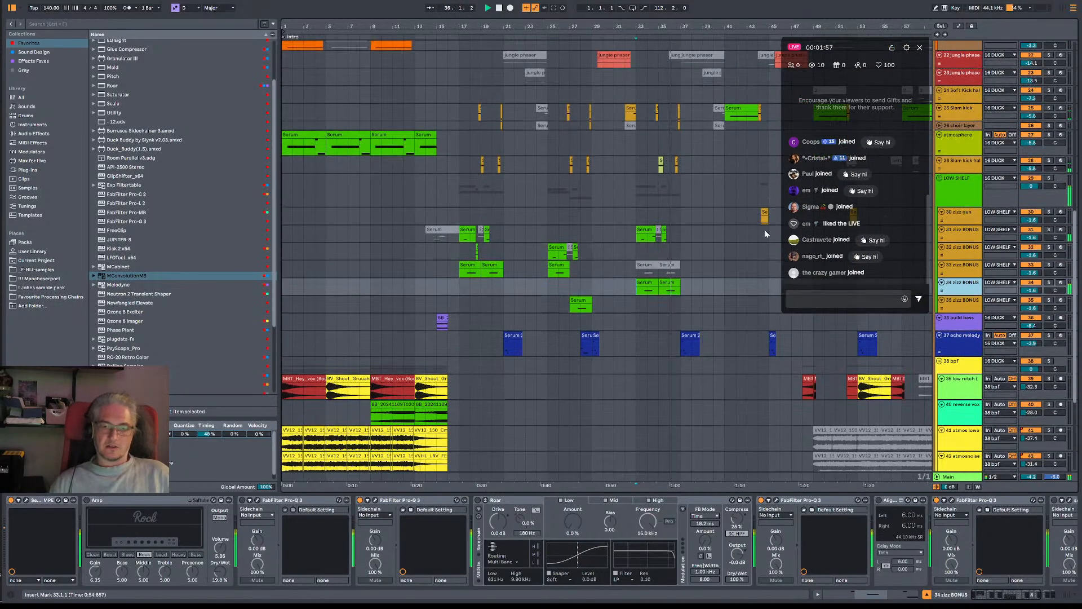
{"action": "scroll", "coordinate": [737, 262], "scroll_direction": "down", "scroll_amount": 3}
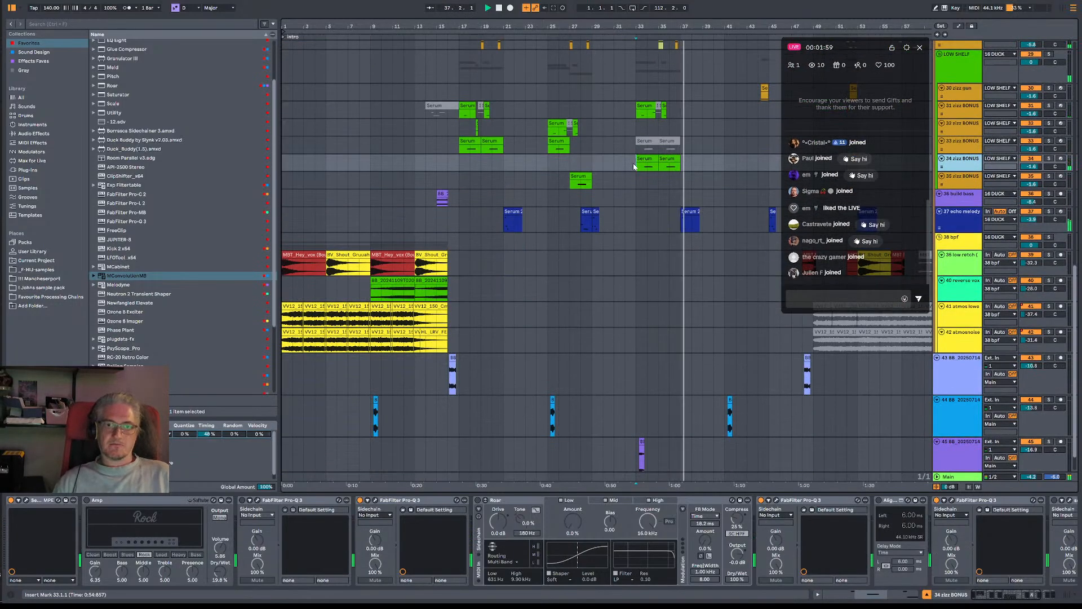
{"action": "key", "text": "space"}
{"action": "key", "text": "space"}
Reopen Serum on track 34 zizz BONUS and arm the track for recording.
{"action": "left_click", "coordinate": [963, 160]}
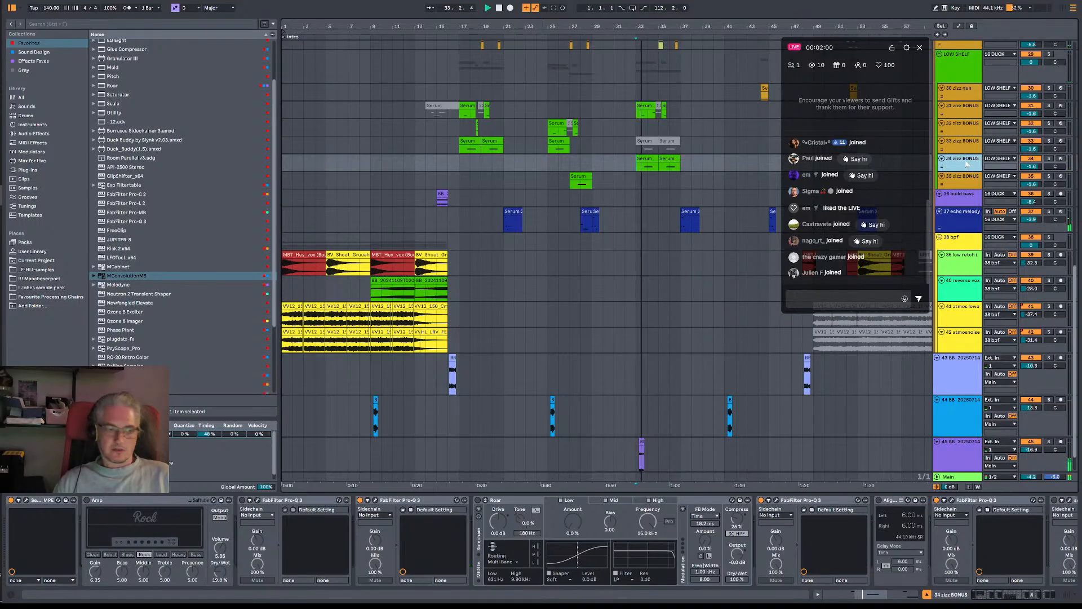
{"action": "left_click", "coordinate": [25, 501]}
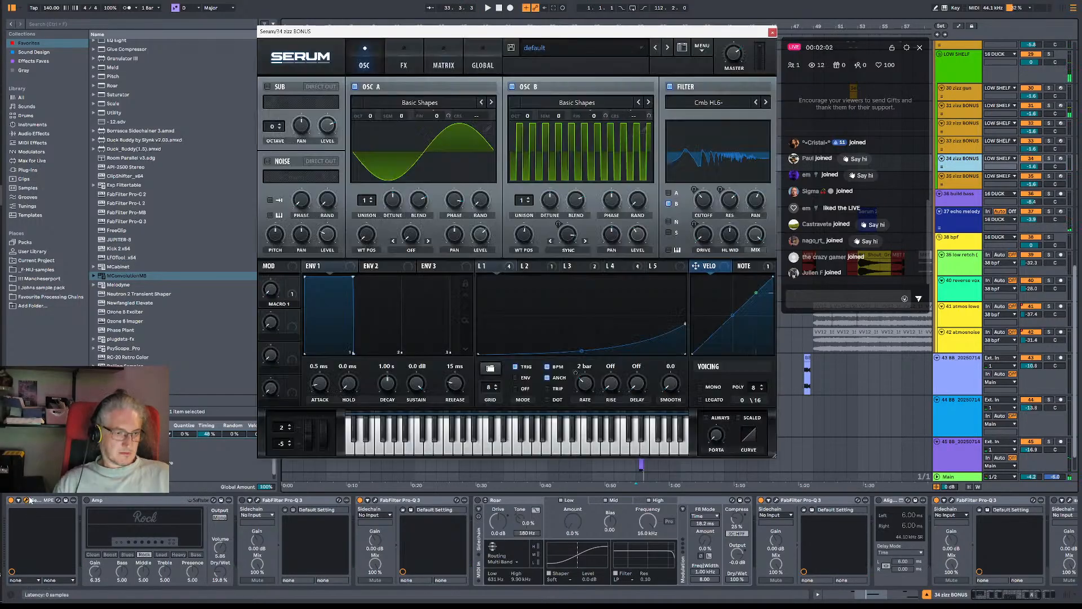
{"action": "left_click", "coordinate": [1061, 161]}
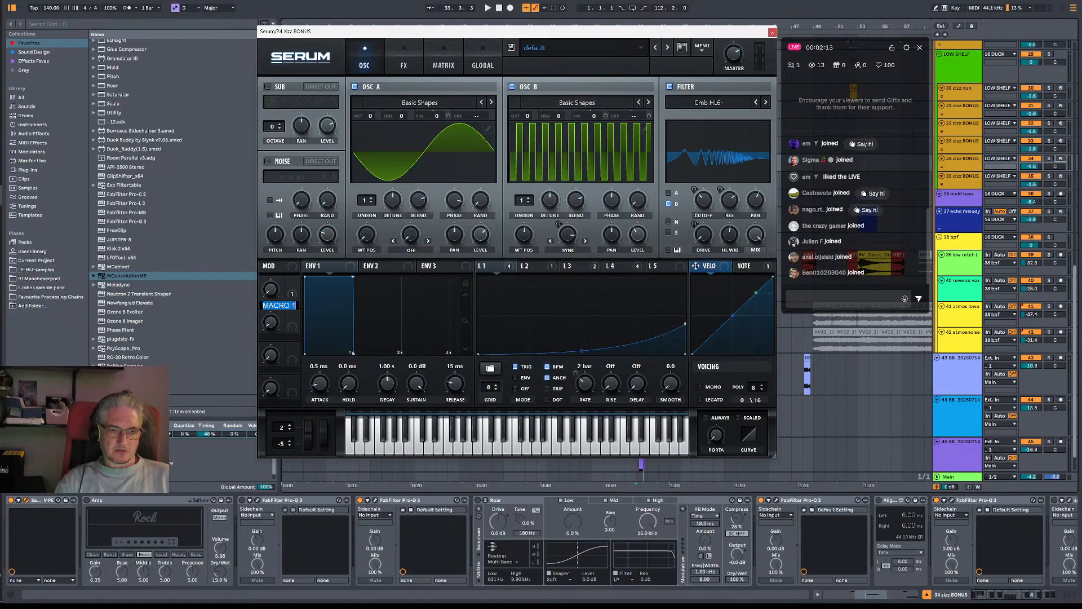
Label Serum's first macro "sync +" and sweep its knob while recording from bar 33.
{"action": "left_click", "coordinate": [290, 291]}
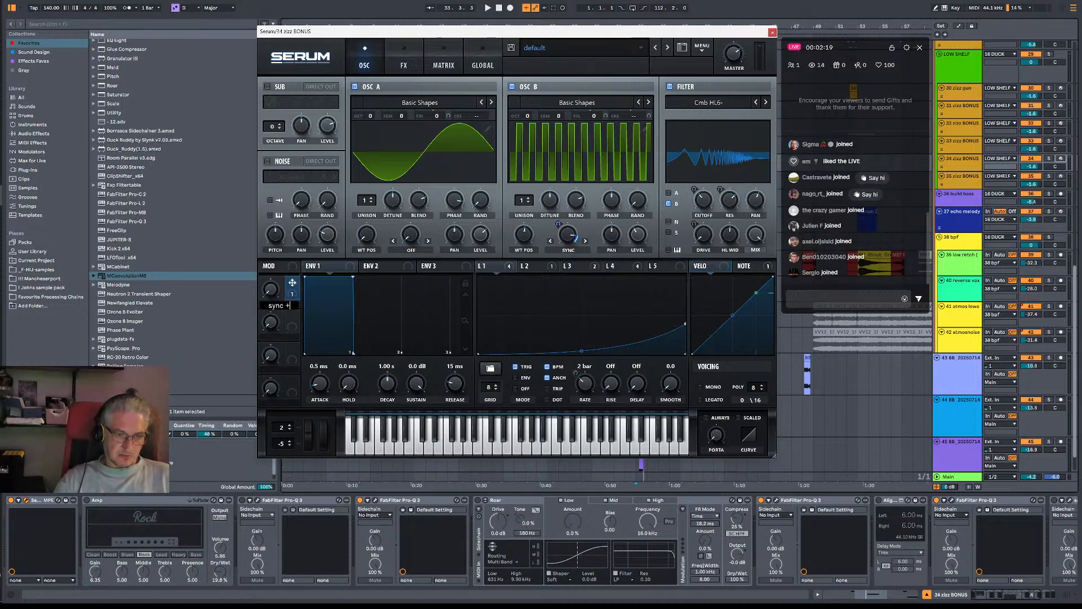
{"action": "key", "text": "F9"}
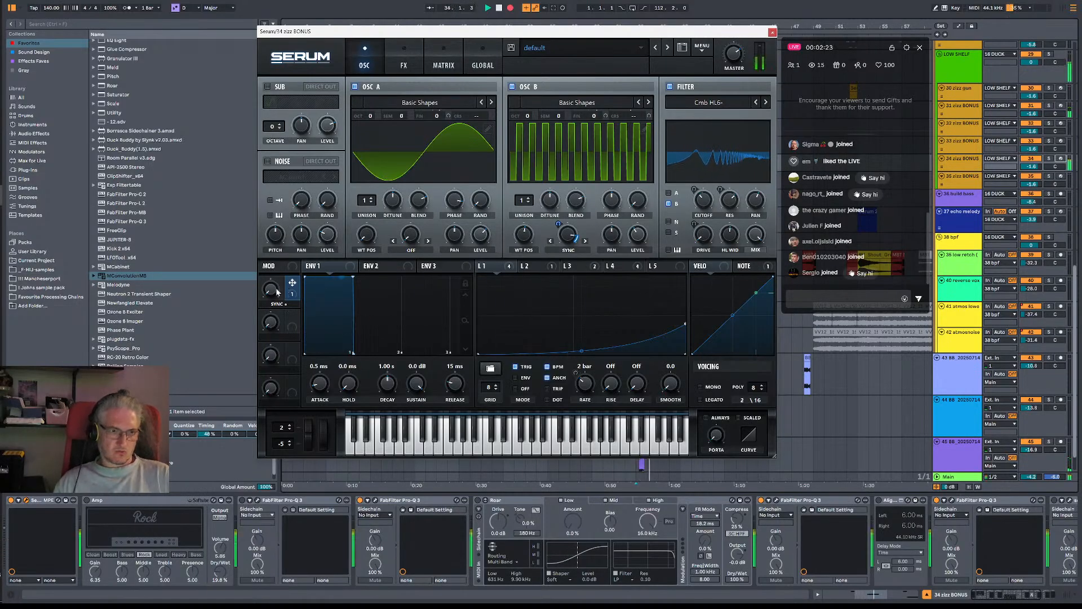
{"action": "left_click_drag", "start_coordinate": [273, 296], "coordinate": [282, 483]}
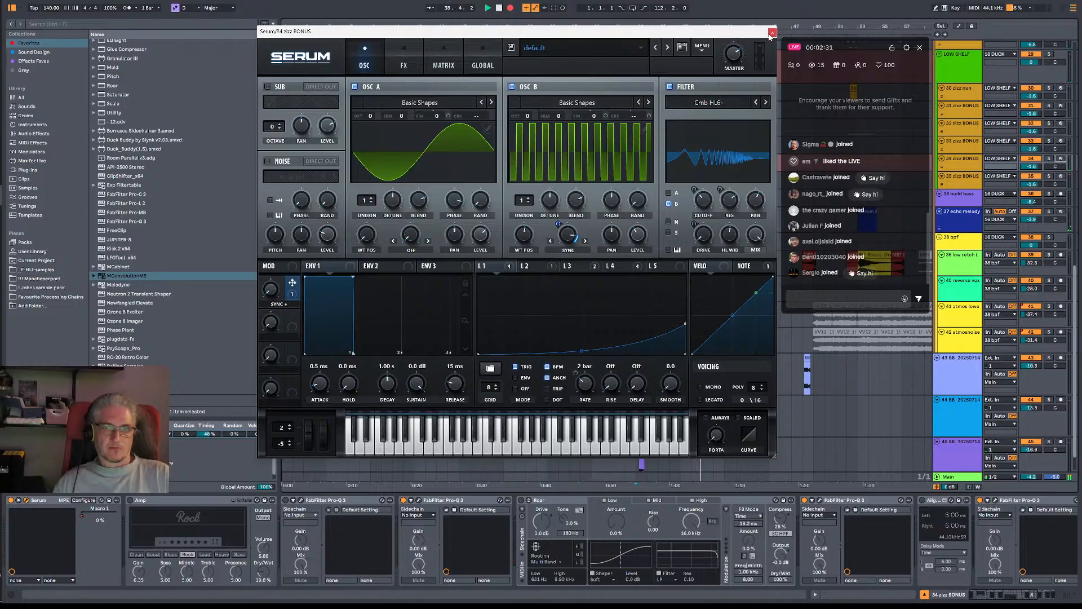
Close Serum, replay from bar 33 on track 34 zizz BONUS and review the clips across the whole arrangement.
{"action": "left_click", "coordinate": [772, 33]}
{"action": "left_click", "coordinate": [638, 169]}
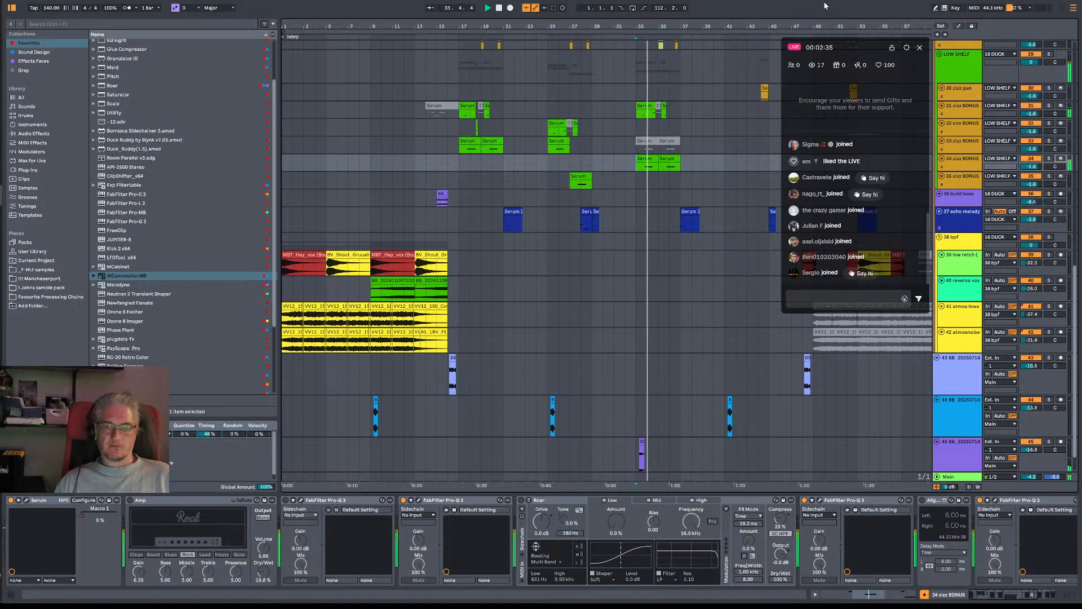
{"action": "left_click_drag", "start_coordinate": [720, 28], "coordinate": [967, 34]}
{"action": "scroll", "coordinate": [654, 127], "scroll_direction": "up", "scroll_amount": 8}
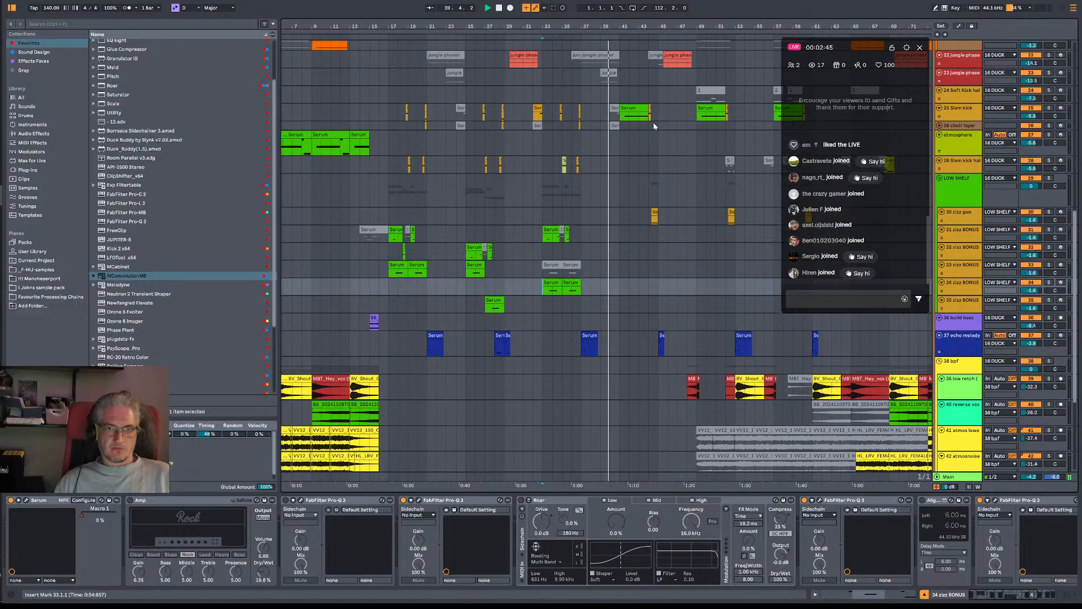
{"action": "scroll", "coordinate": [654, 126], "scroll_direction": "up", "scroll_amount": 5}
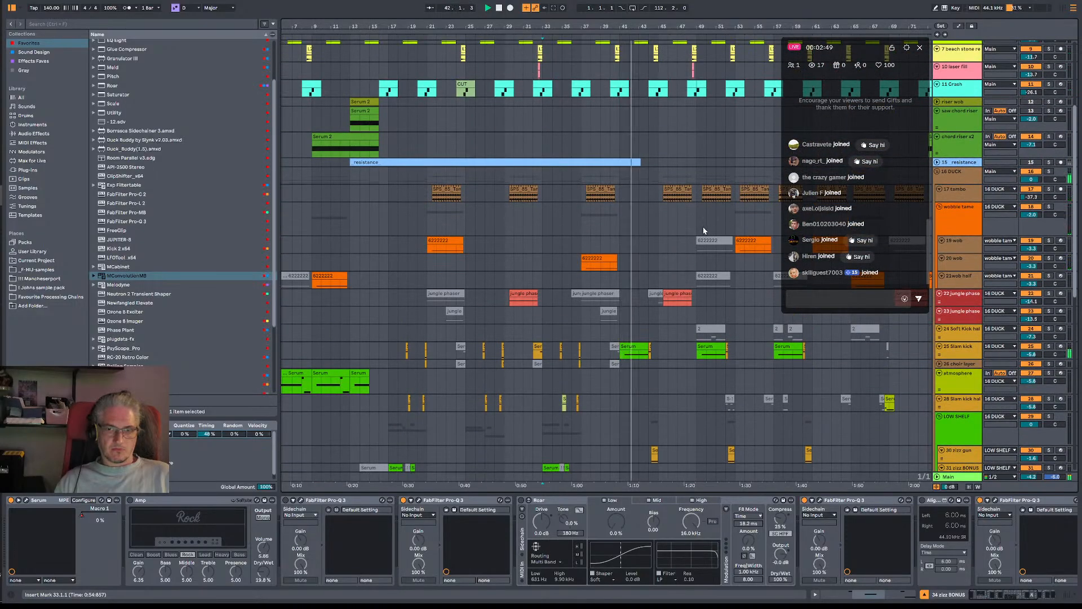
{"action": "scroll", "coordinate": [679, 253], "scroll_direction": "down", "scroll_amount": 2}
{"action": "scroll", "coordinate": [631, 266], "scroll_direction": "down", "scroll_amount": 12}
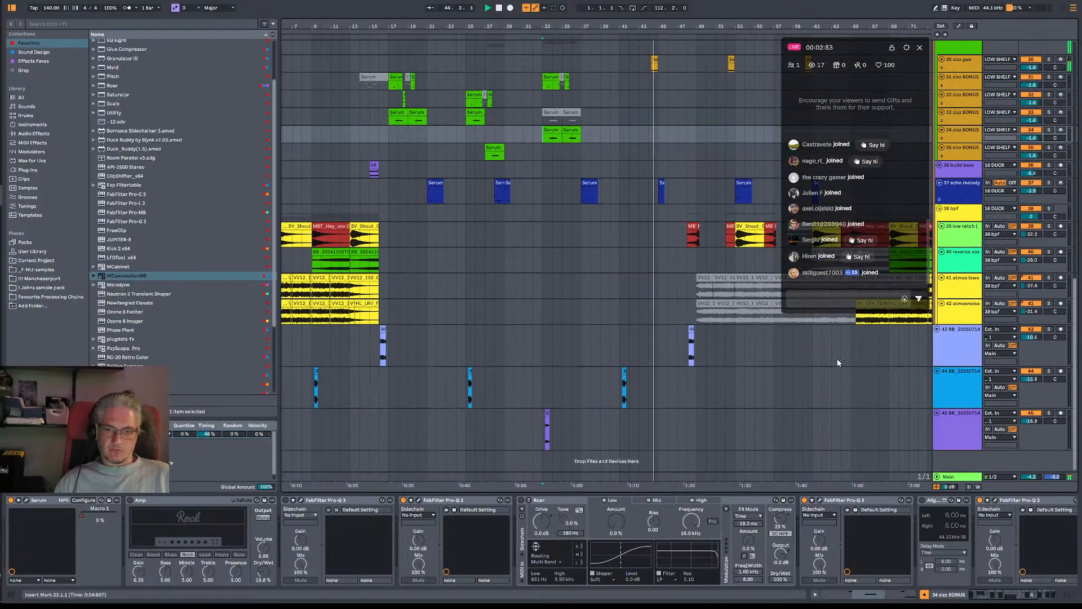
{"action": "left_click_drag", "start_coordinate": [673, 26], "coordinate": [513, 11]}
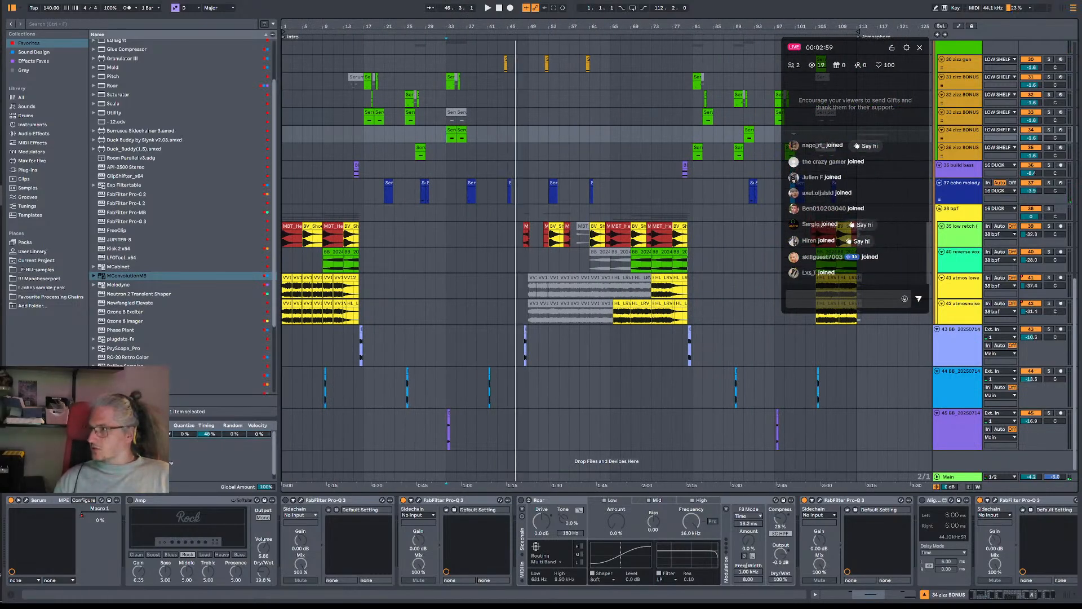
Select the looped range from bar 1 to bar 113 and save the Live Set under a new name.
{"action": "left_click", "coordinate": [586, 32]}
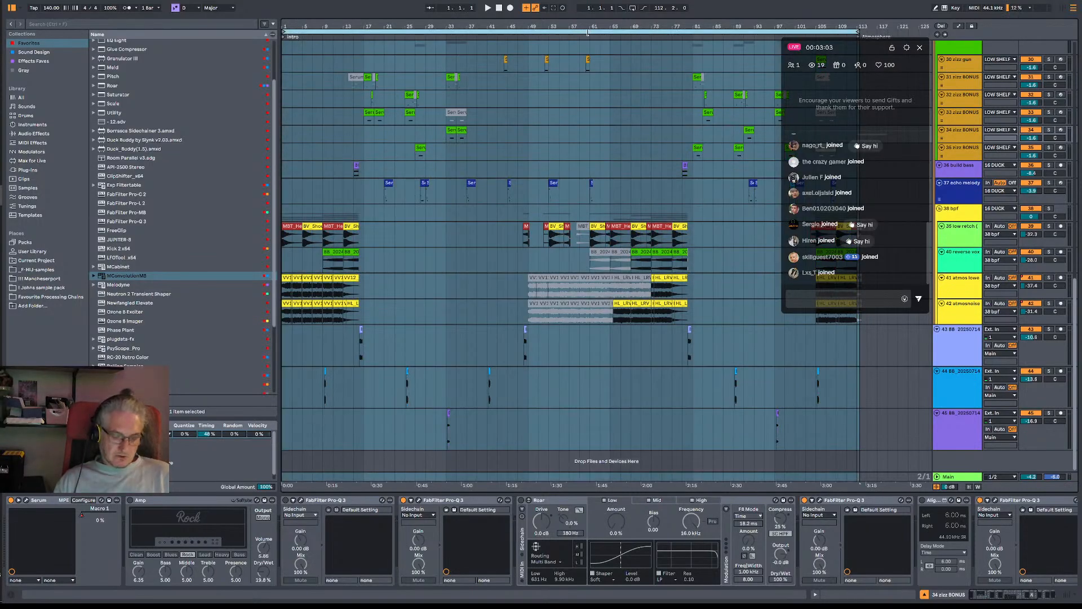
{"action": "key", "text": "ctrl+shift+s"}
{"action": "key", "text": "Return"}
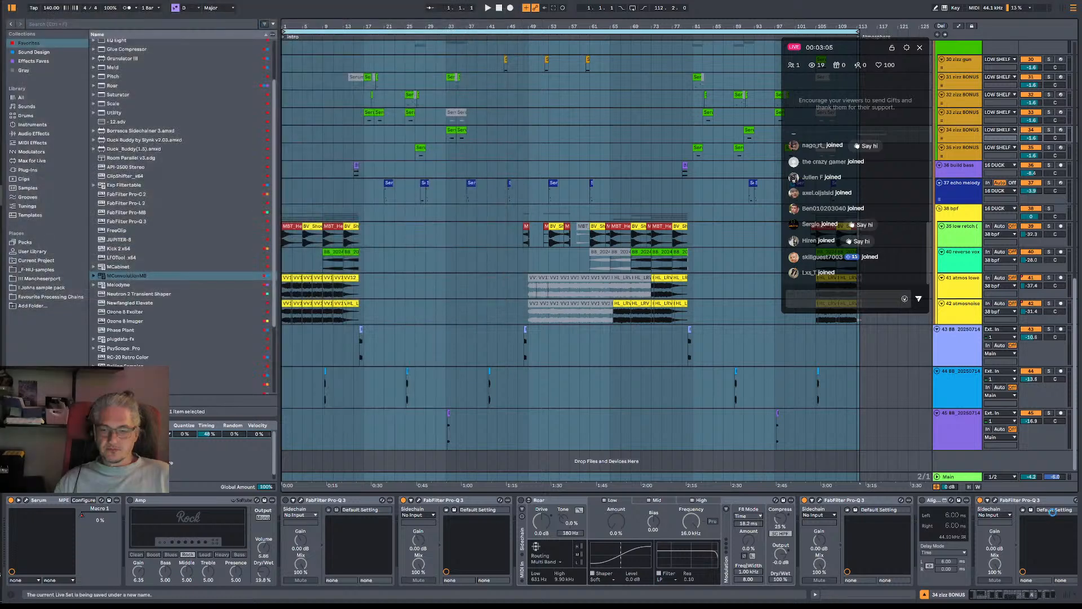
Reset the Main track volume to 0 dB and export the 112-bar selection from bar 1 as 16-bit FLAC and MP3.
{"action": "double_click", "coordinate": [1034, 477]}
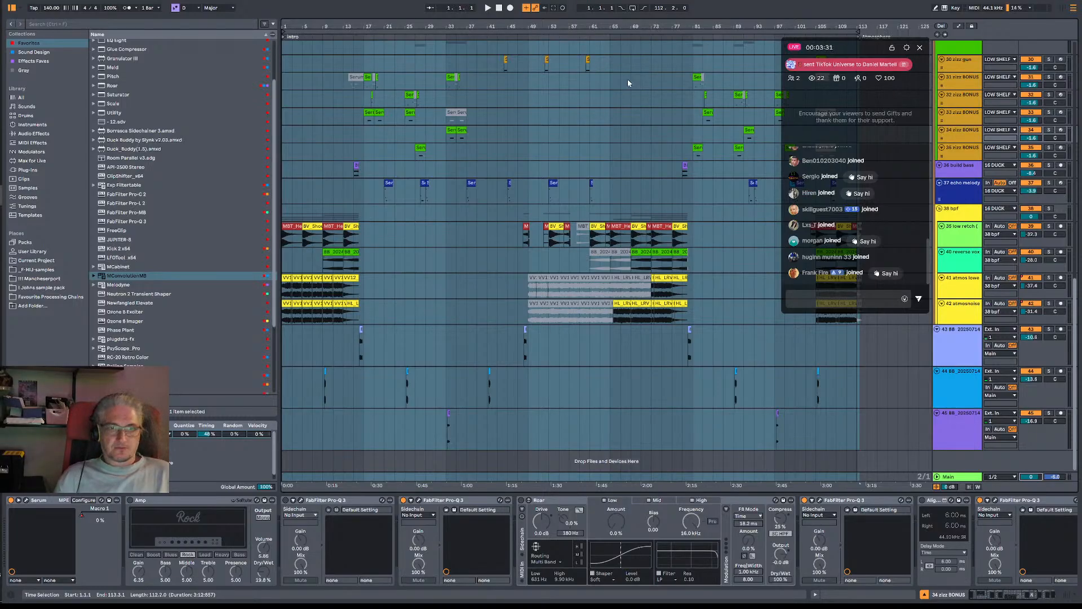
{"action": "left_click", "coordinate": [538, 32]}
{"action": "left_click_drag", "start_coordinate": [535, 26], "coordinate": [484, 26]}
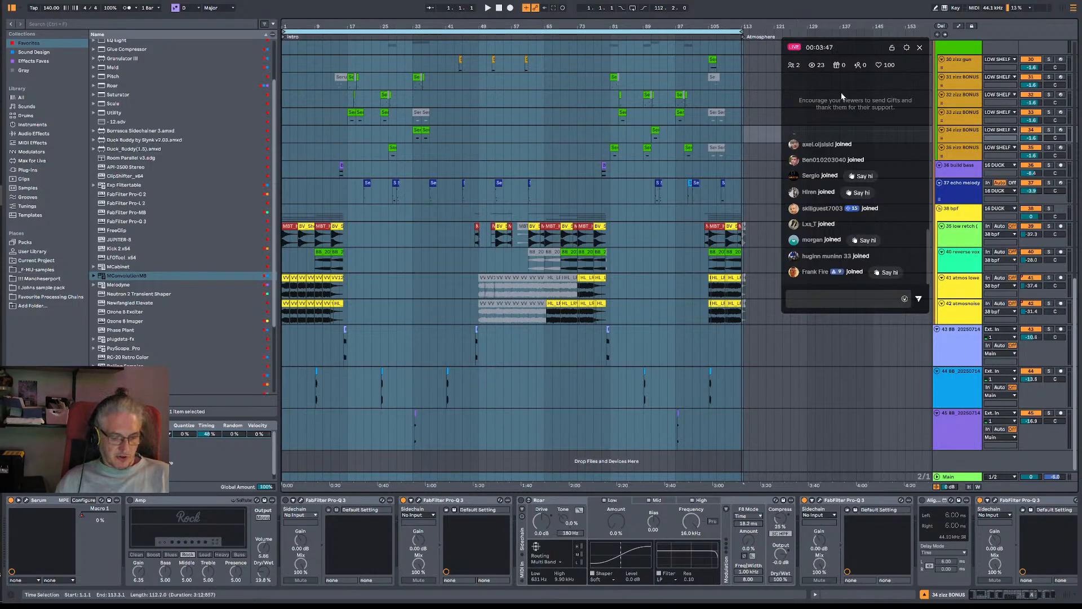
{"action": "key", "text": "ctrl+shift+r"}
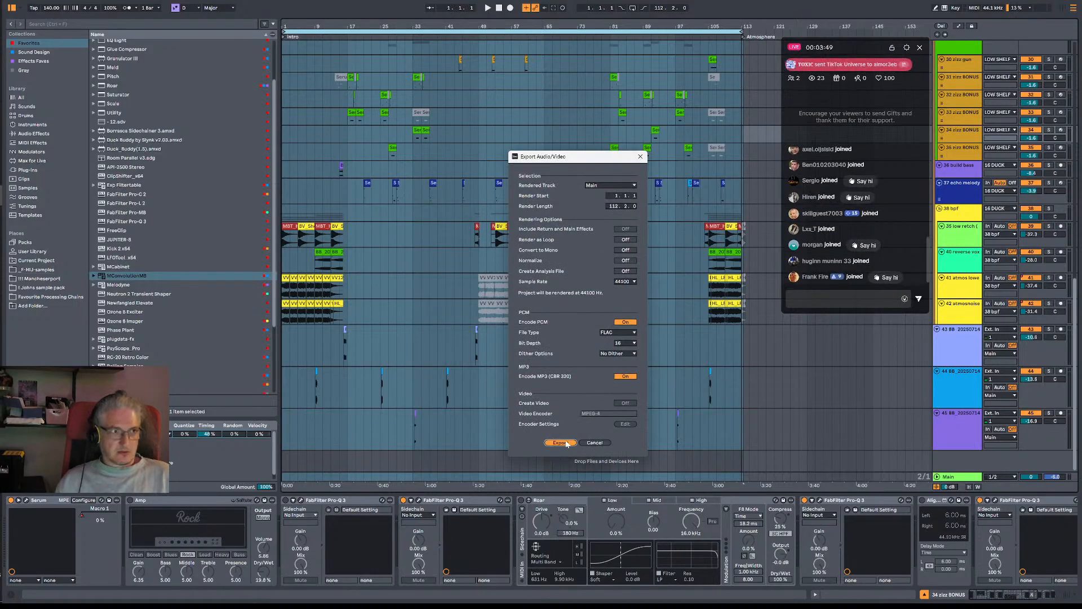
{"action": "left_click", "coordinate": [568, 444]}
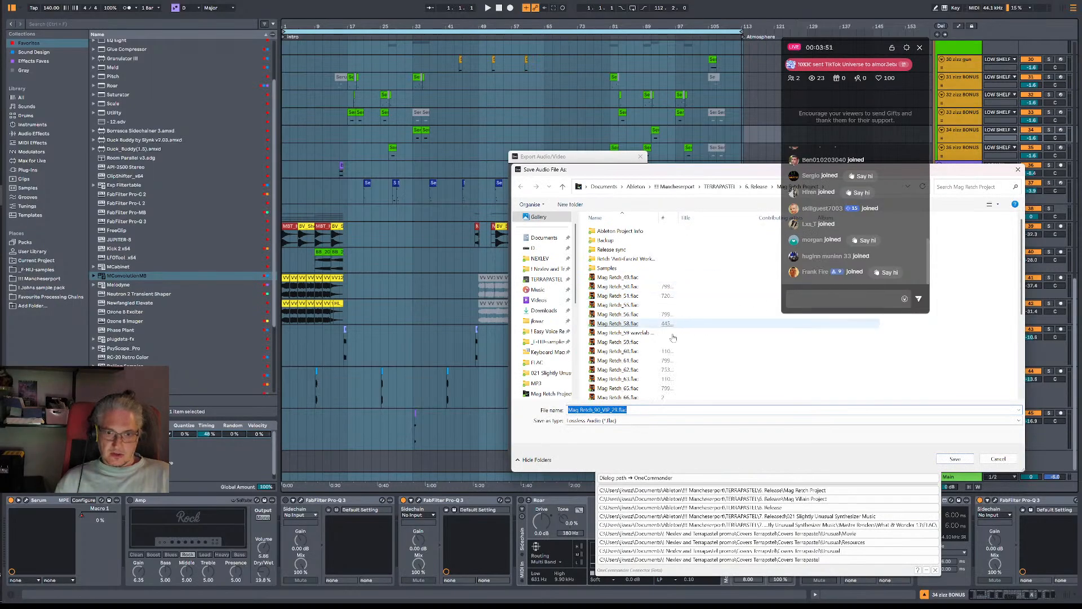
{"action": "scroll", "coordinate": [775, 303], "scroll_direction": "down", "scroll_amount": 5}
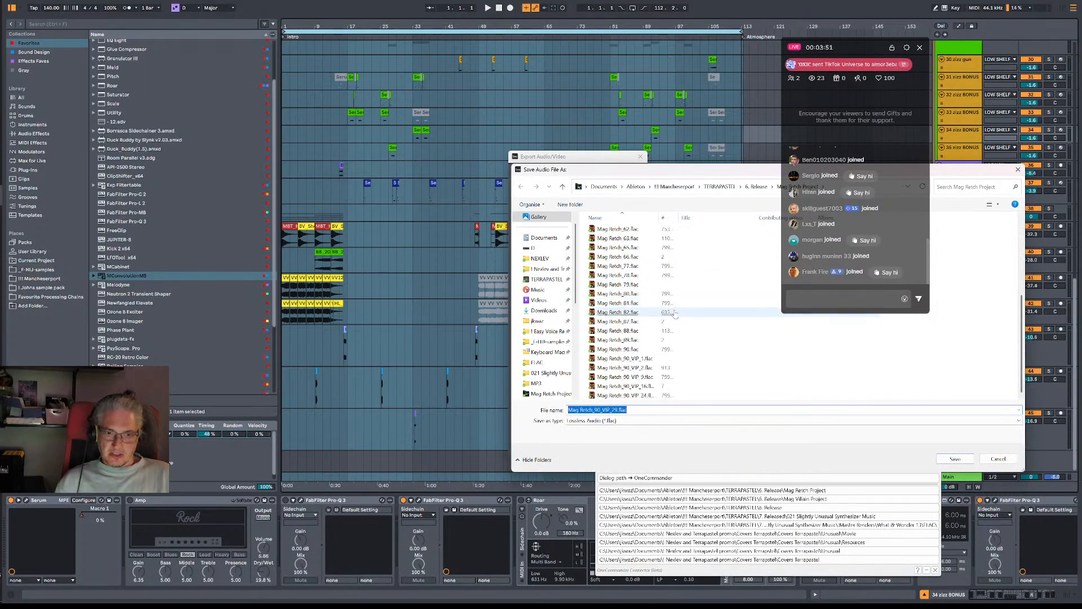
{"action": "left_click", "coordinate": [948, 460]}
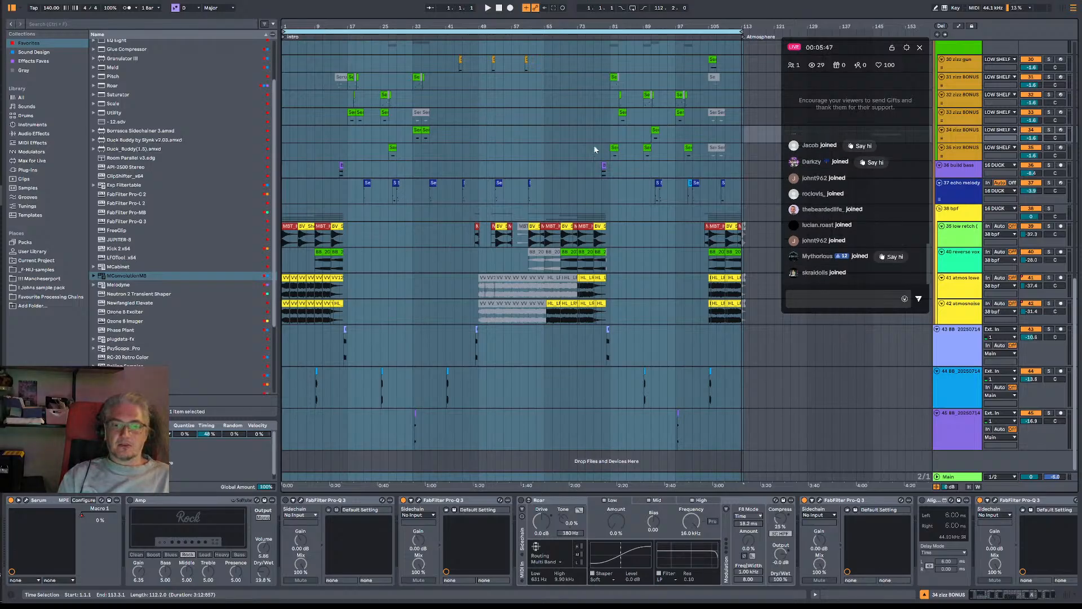
{"action": "left_click_drag", "start_coordinate": [577, 26], "coordinate": [578, 12]}
{"action": "left_click_drag", "start_coordinate": [502, 26], "coordinate": [502, 24]}
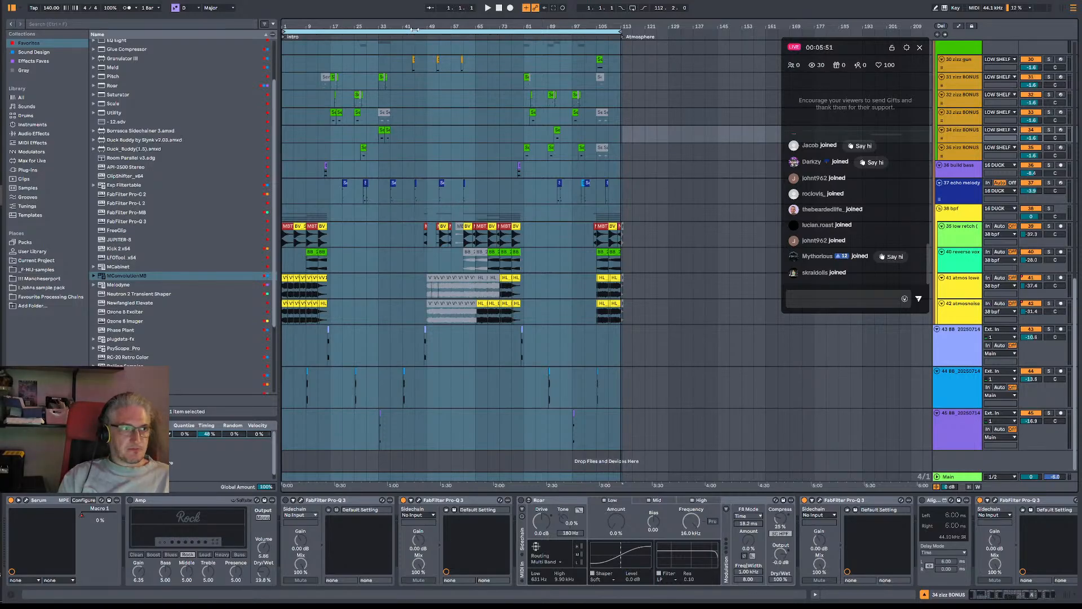